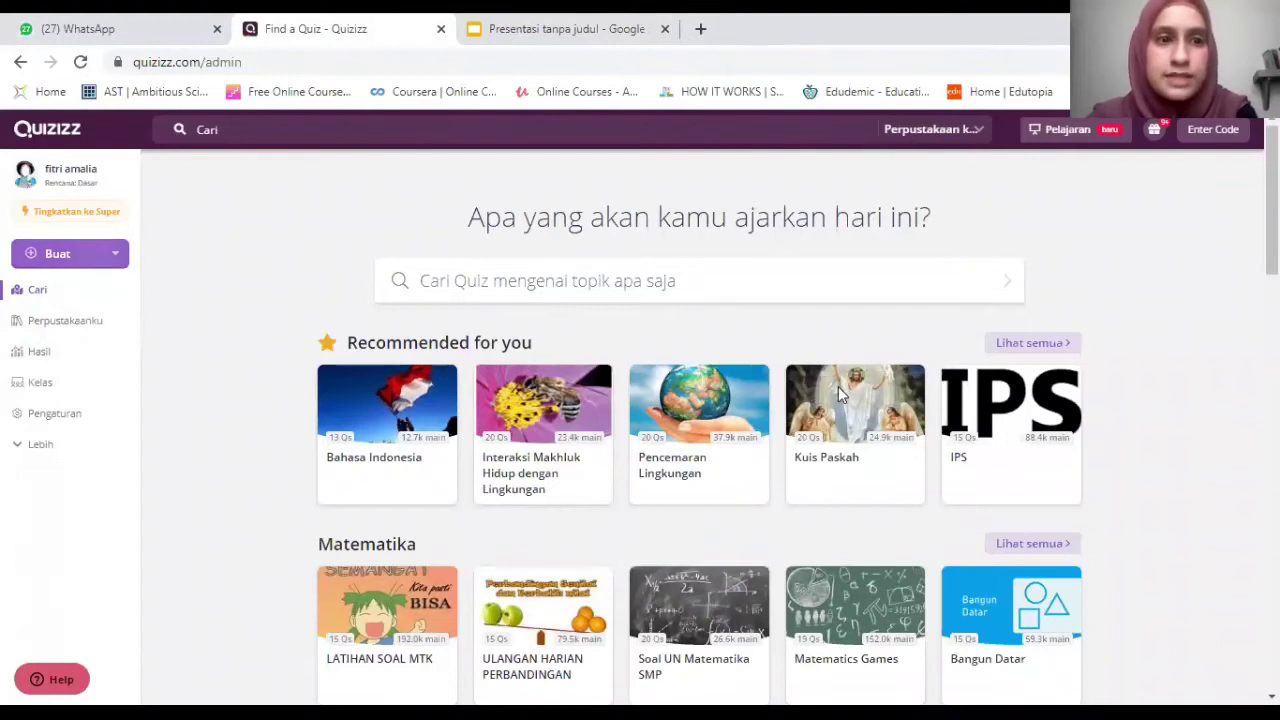
Open the Buat menu to reveal the Quiz and Pelajaran creation options.
left_click(57, 256)
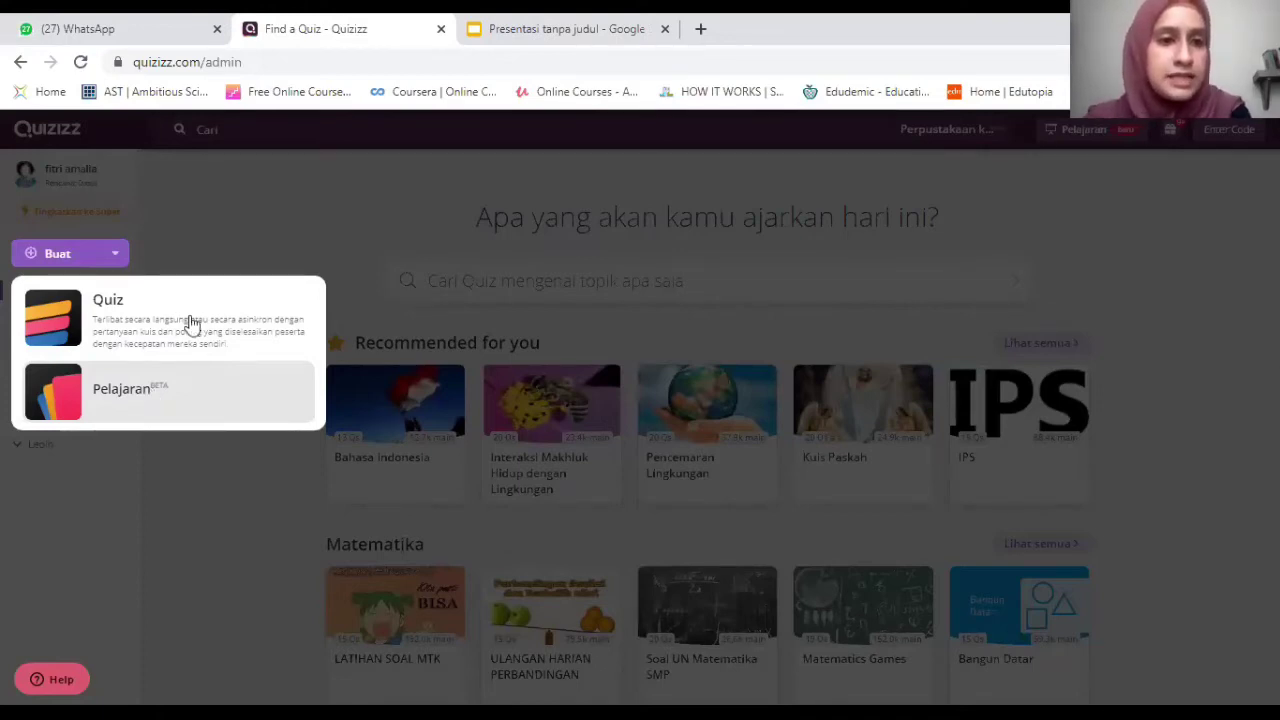
Create a new quiz titled 'Habitat' with the subject Pengetahuan Alam.
left_click(126, 323)
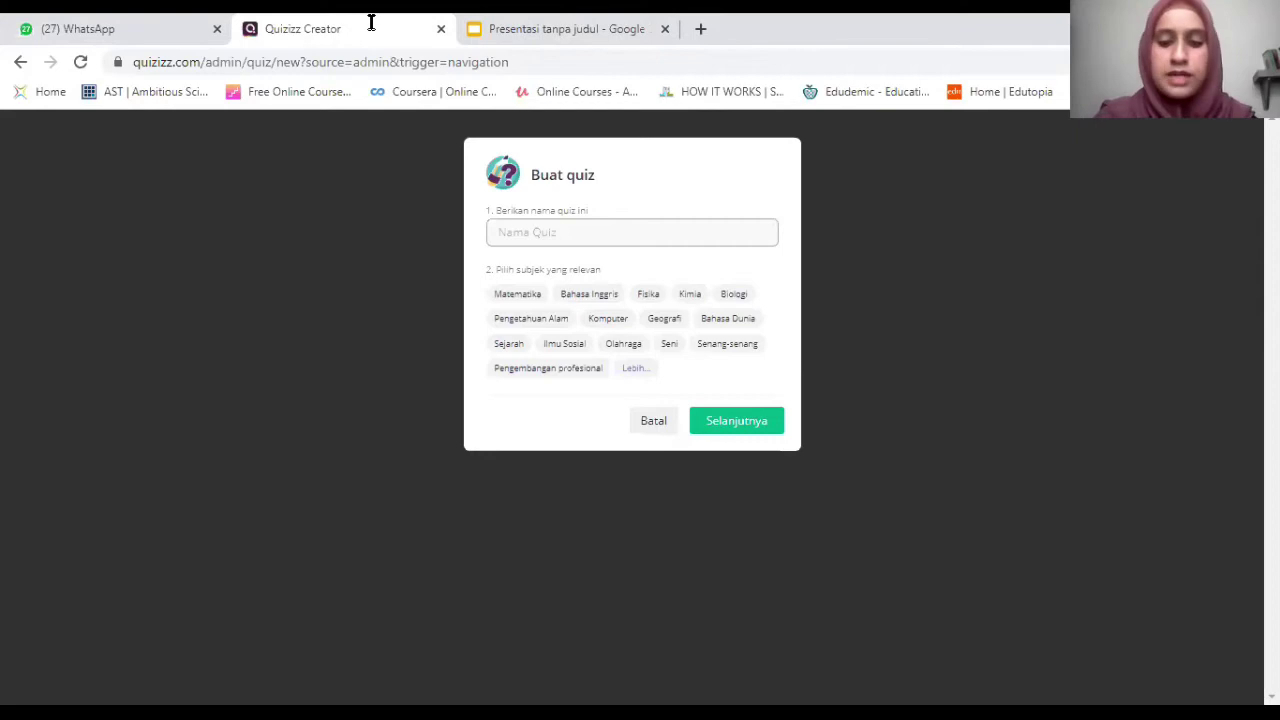
type("Habitat")
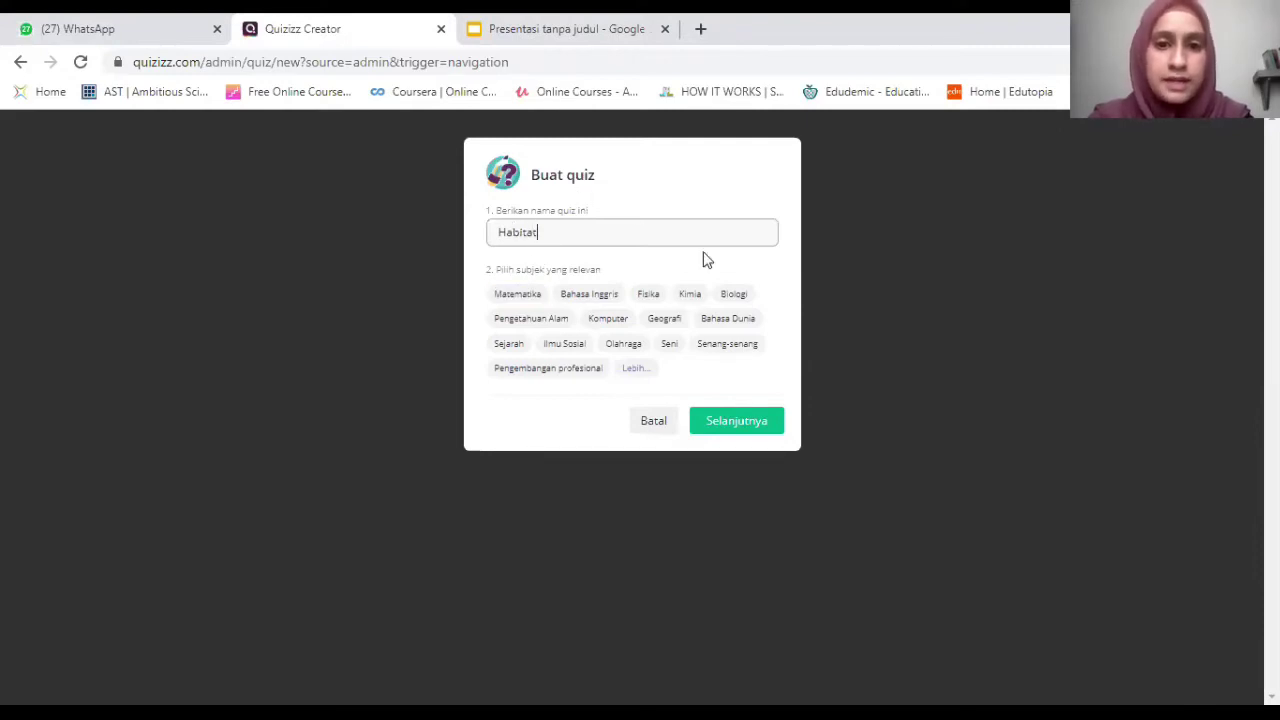
left_click(548, 323)
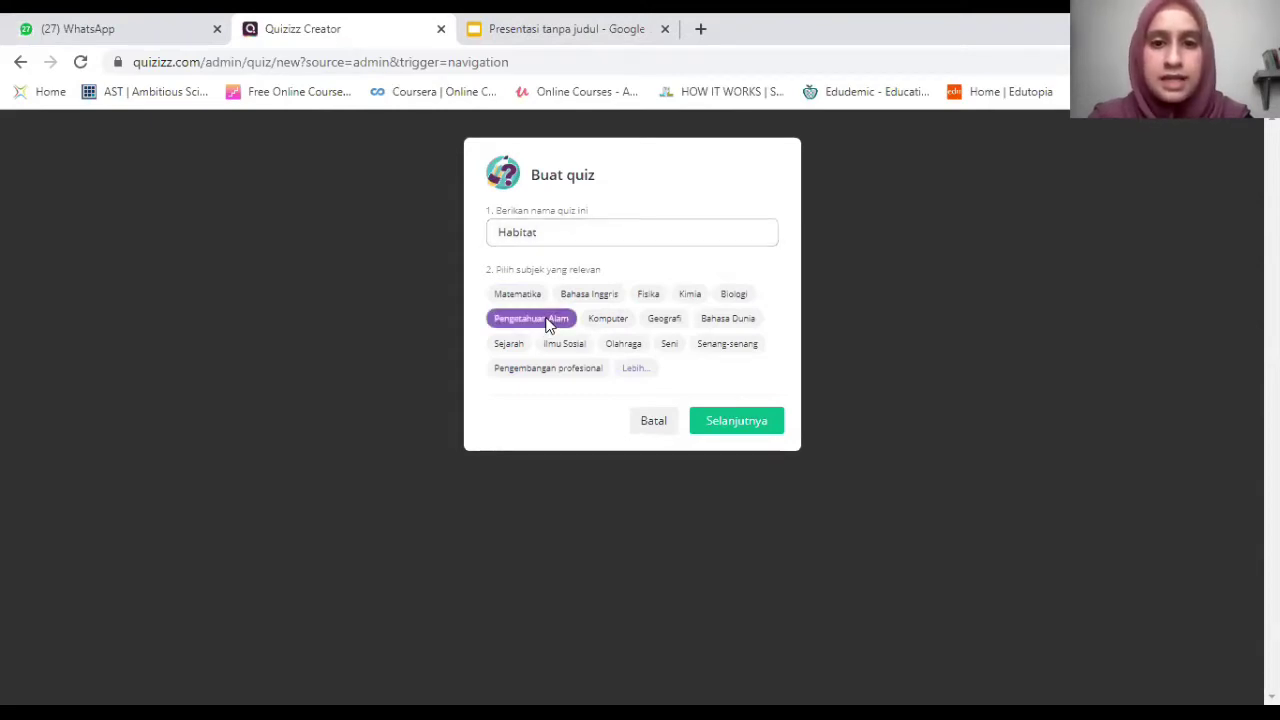
left_click(737, 424)
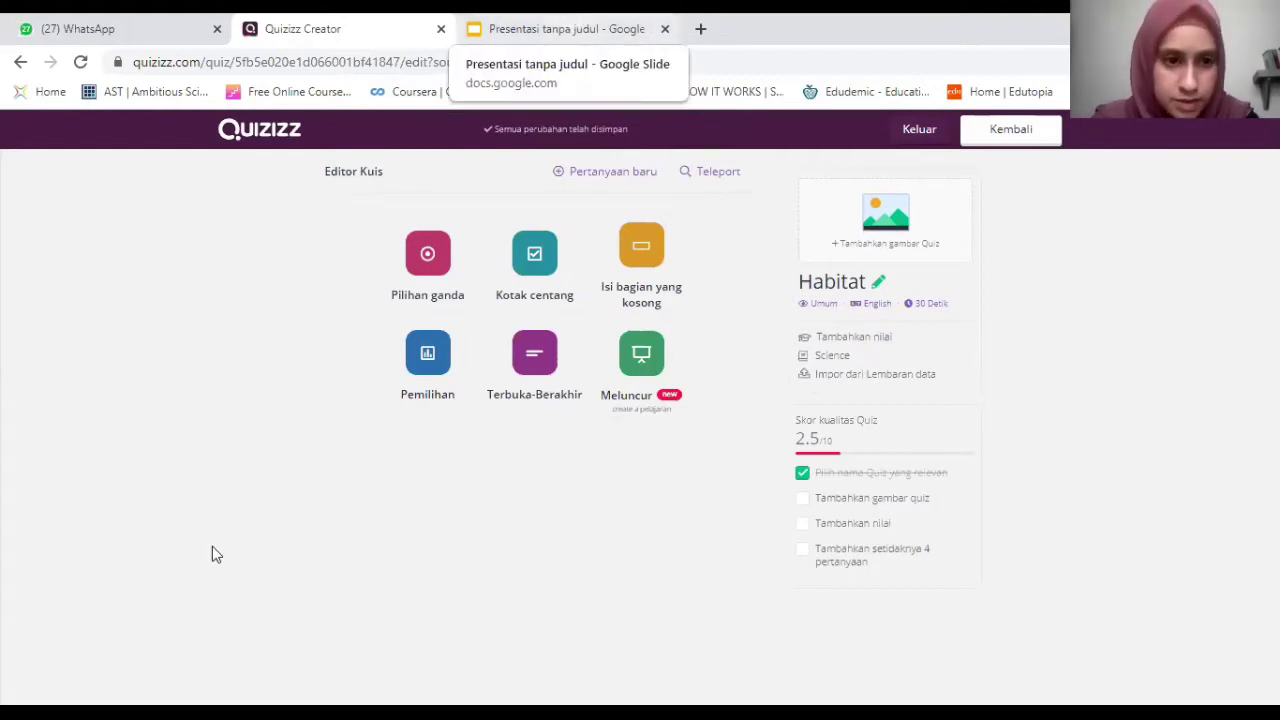
Check the slide drafts, then add a multiple-choice question to the Habitat quiz.
key("ctrl+Tab")
left_click(137, 470)
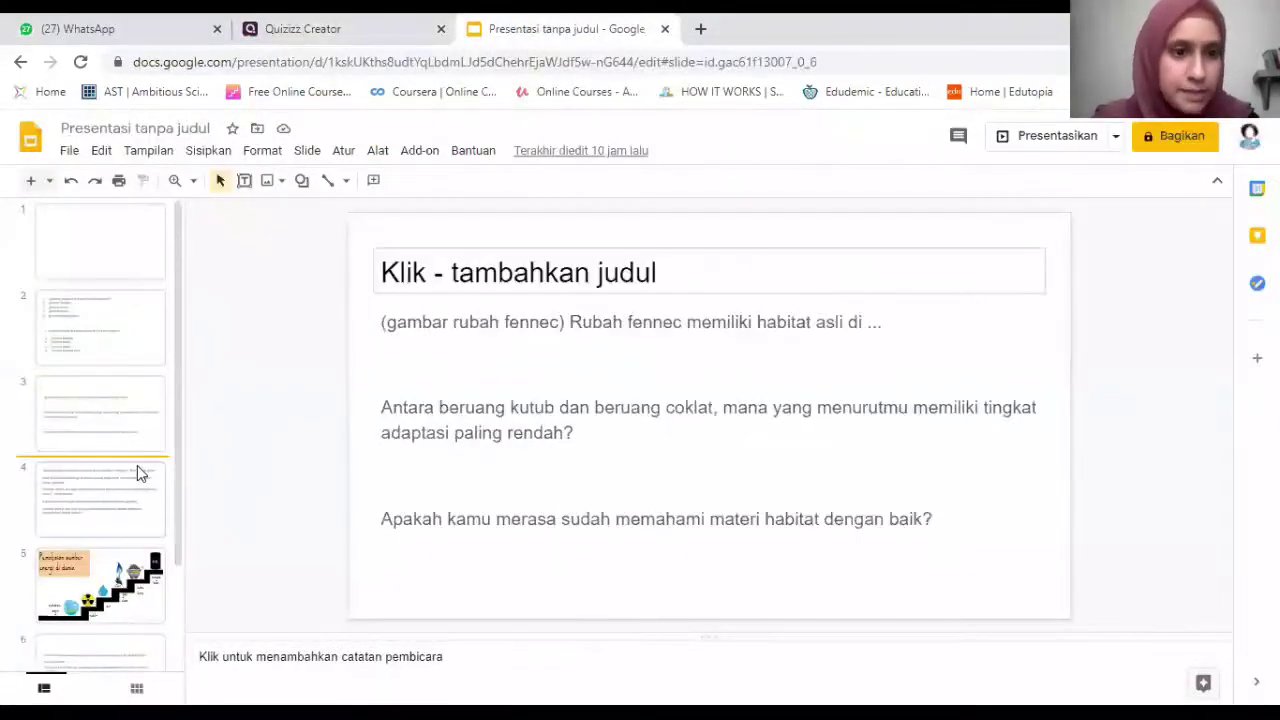
left_click(330, 27)
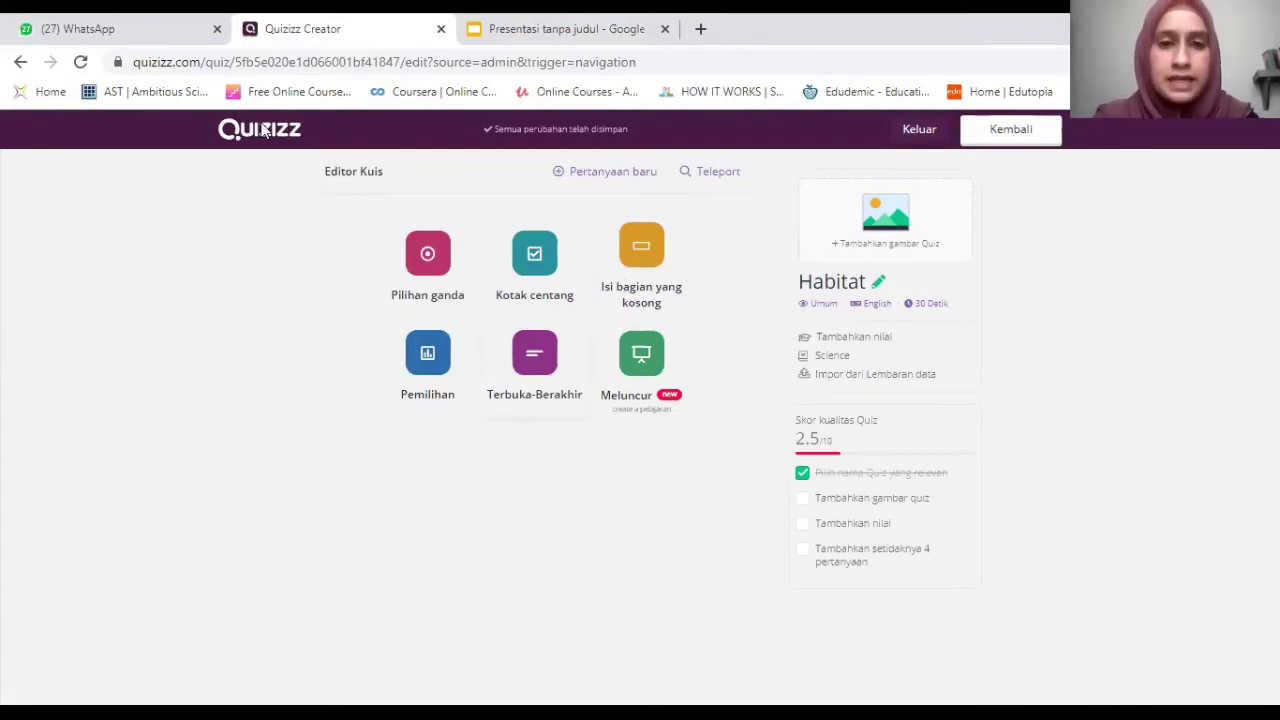
key("ctrl+Tab")
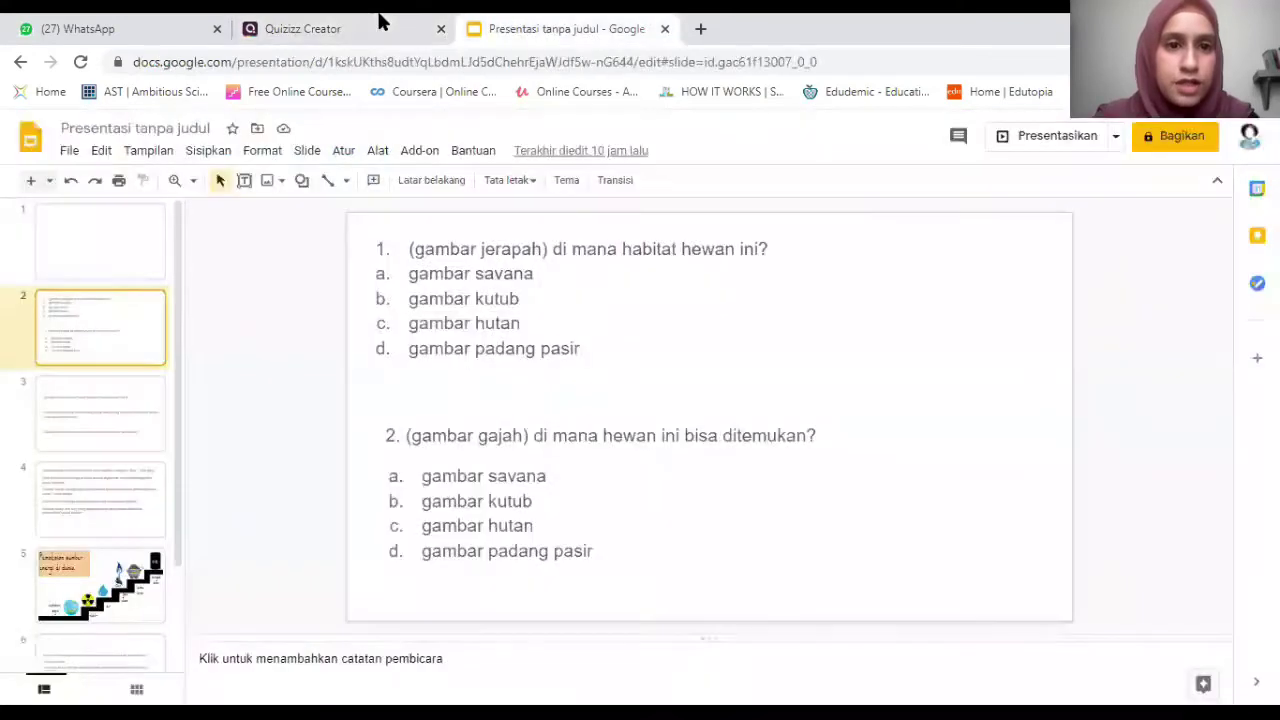
left_click(380, 20)
left_click(415, 260)
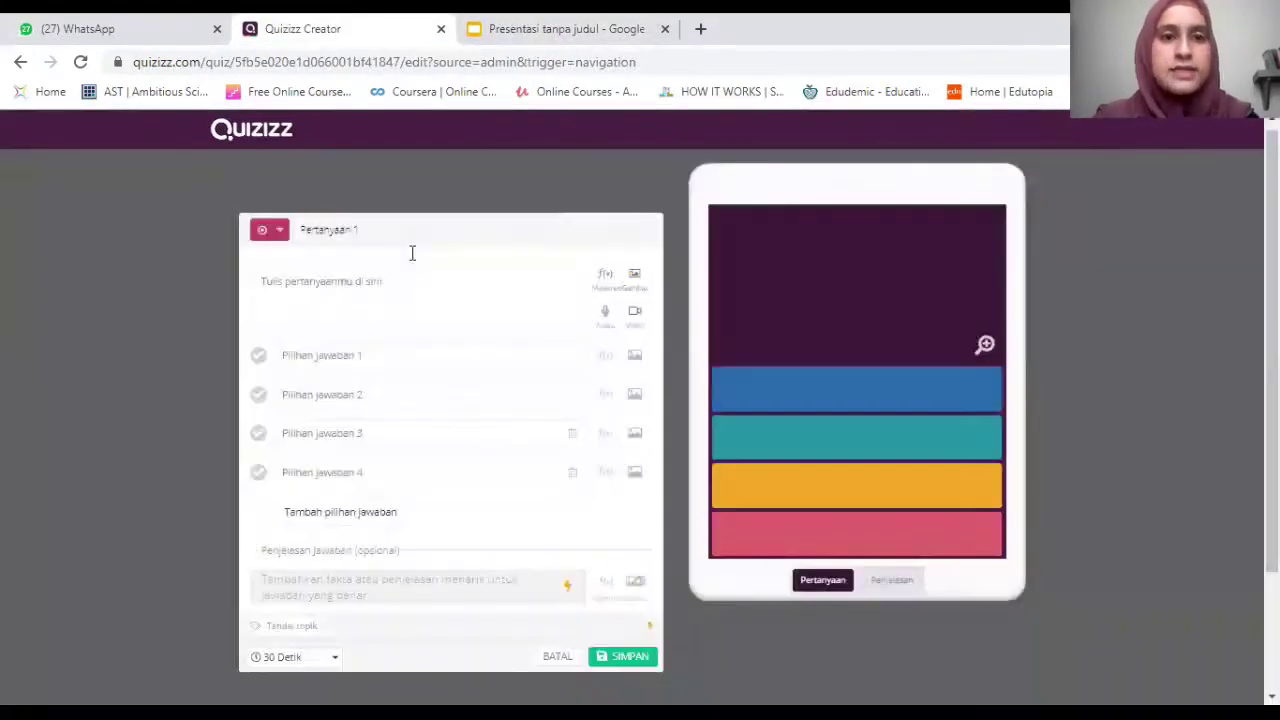
left_click(294, 254)
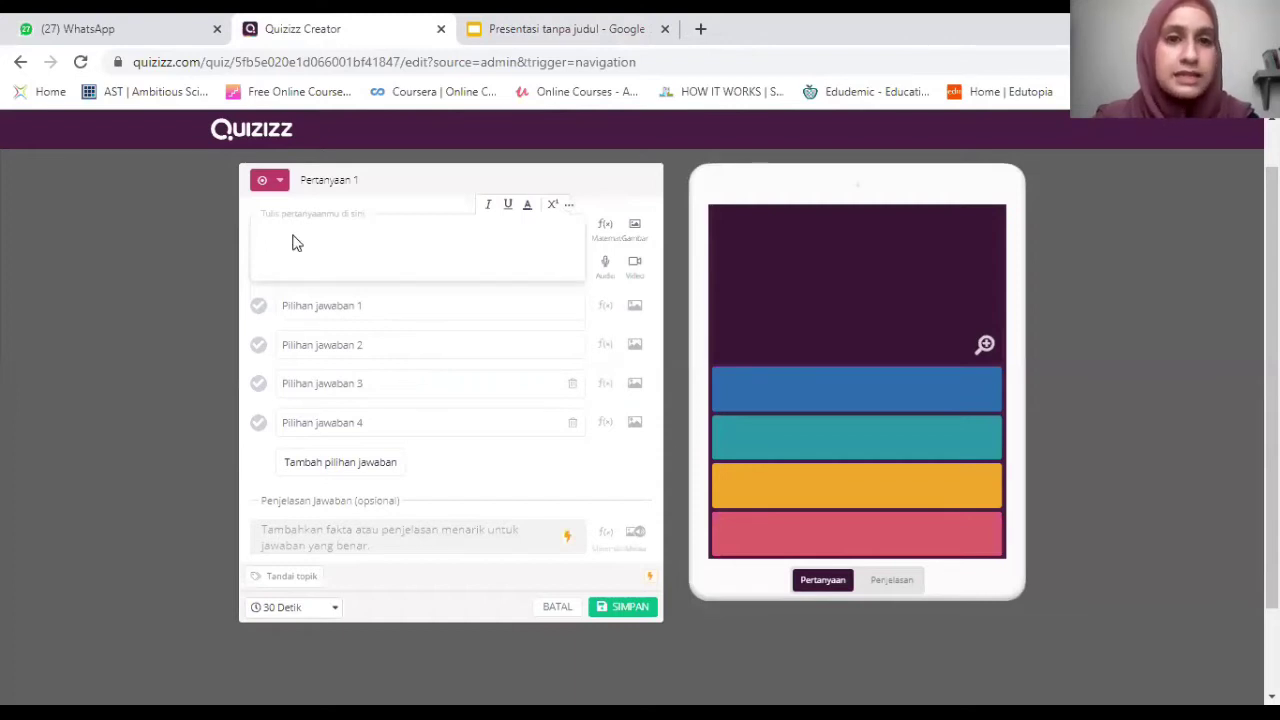
Copy 'di mana habitat hewan ini?' from the slide into the question, capitalising 'Di'.
left_click(540, 30)
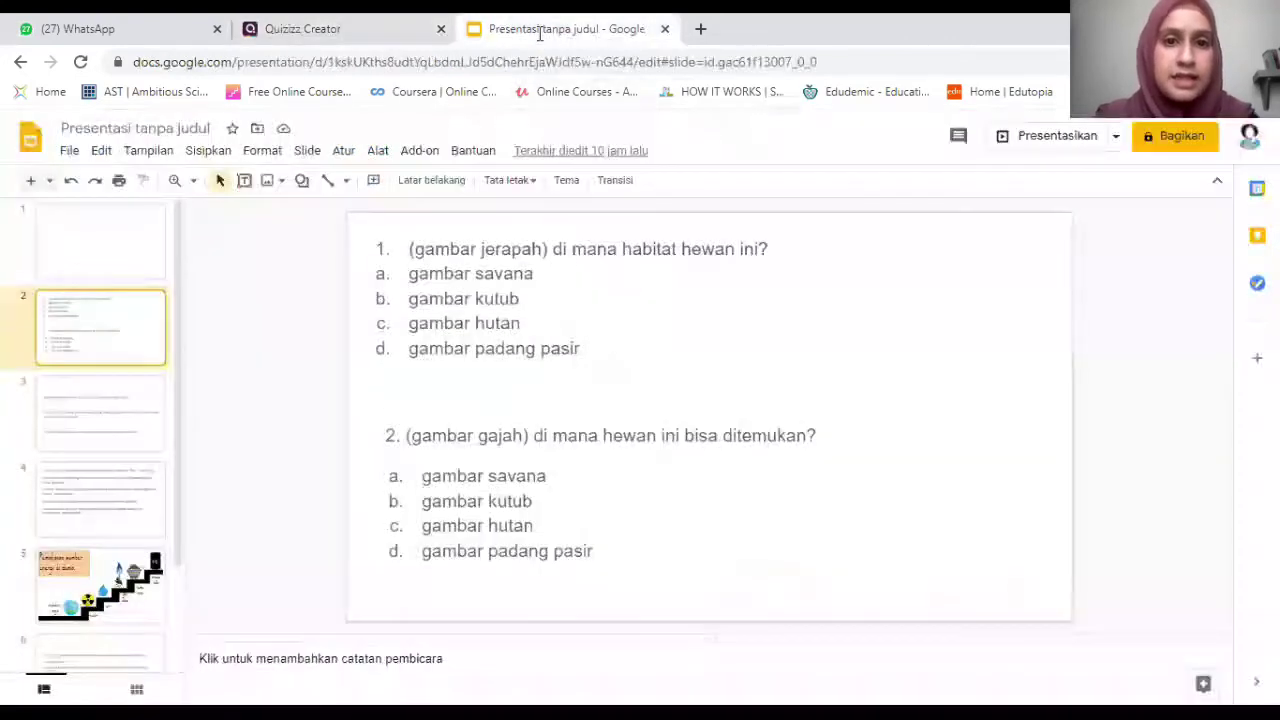
left_click(568, 255)
left_click_drag(554, 250, 596, 250)
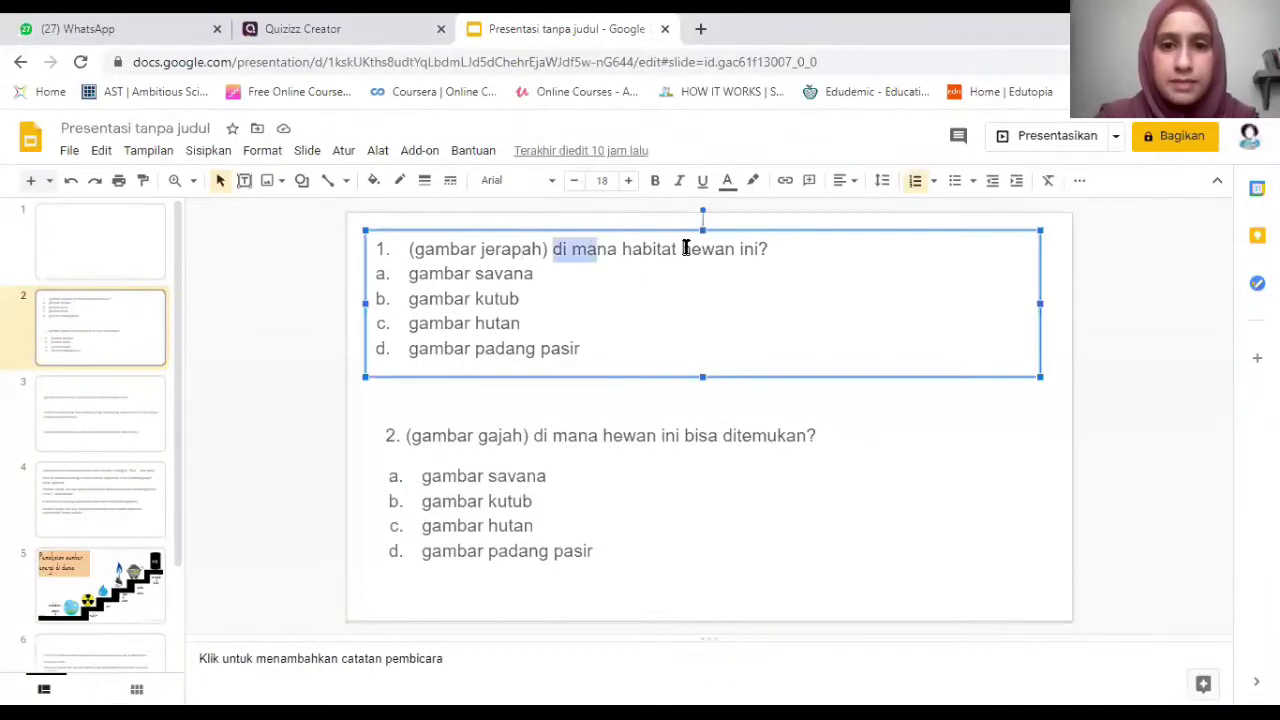
left_click_drag(774, 246, 771, 246)
key("ctrl+c")
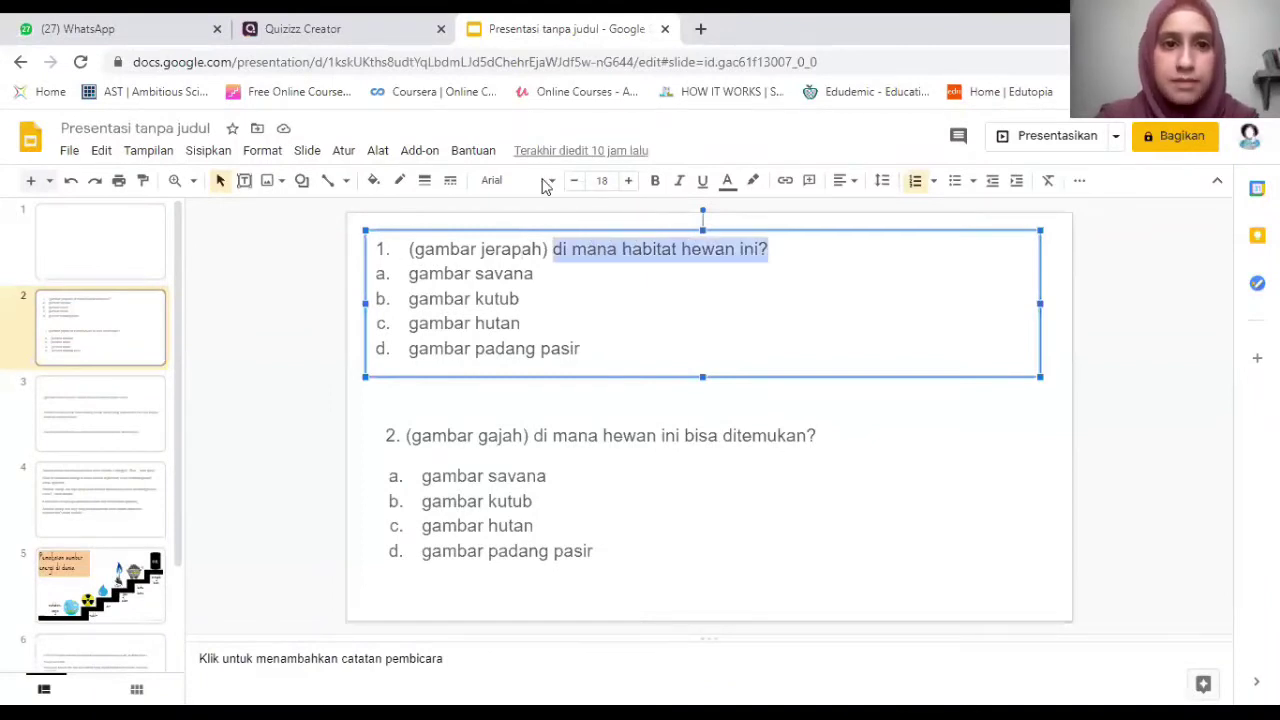
key("ctrl+shift+Tab")
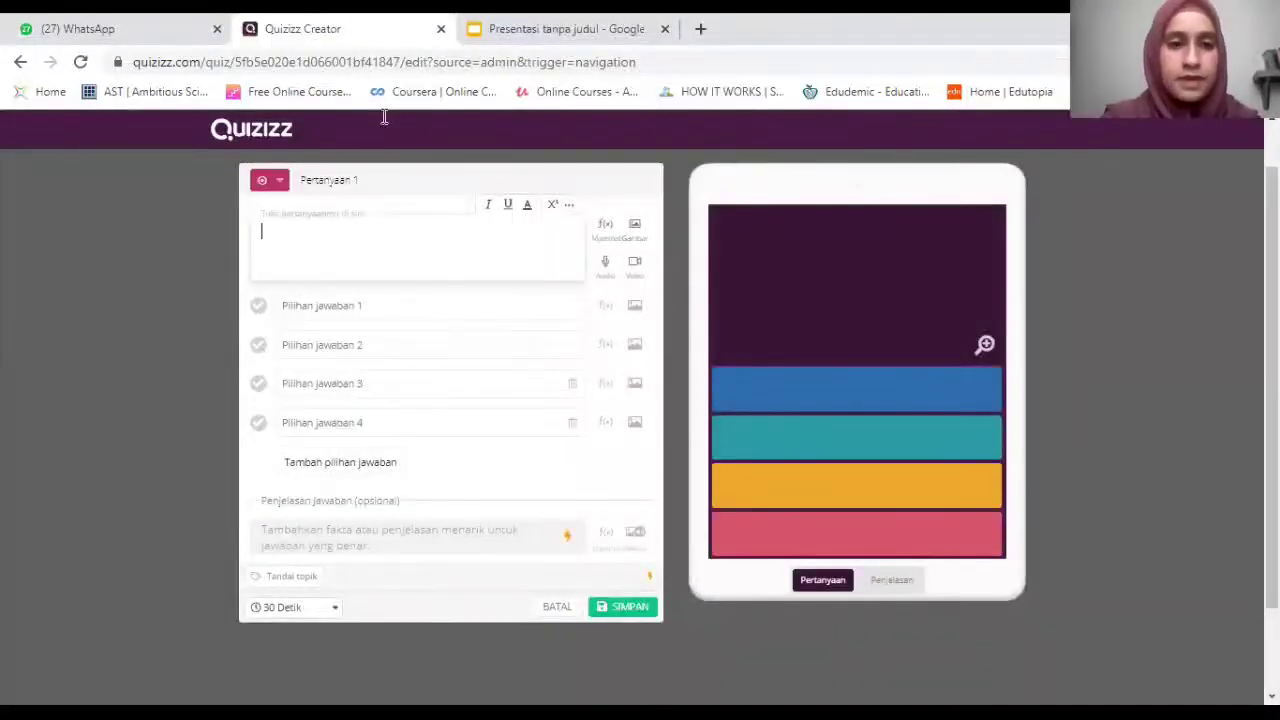
key("ctrl+v")
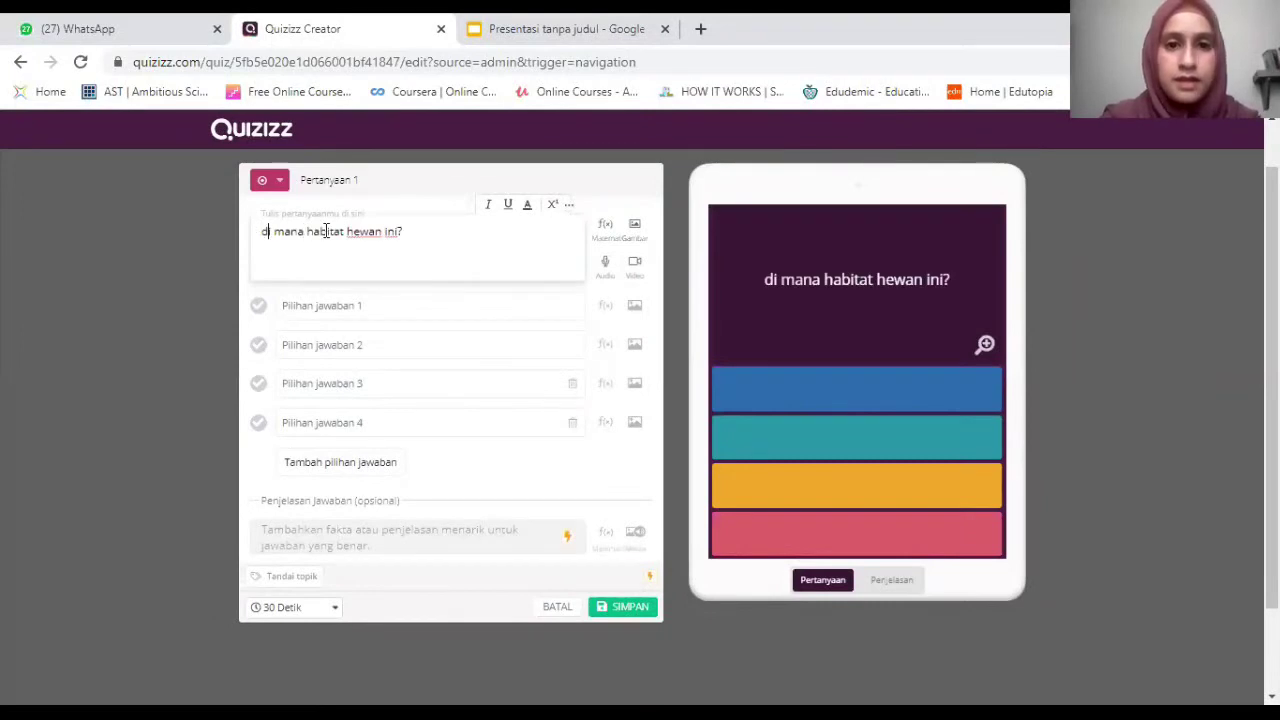
key("BackSpace")
type("D")
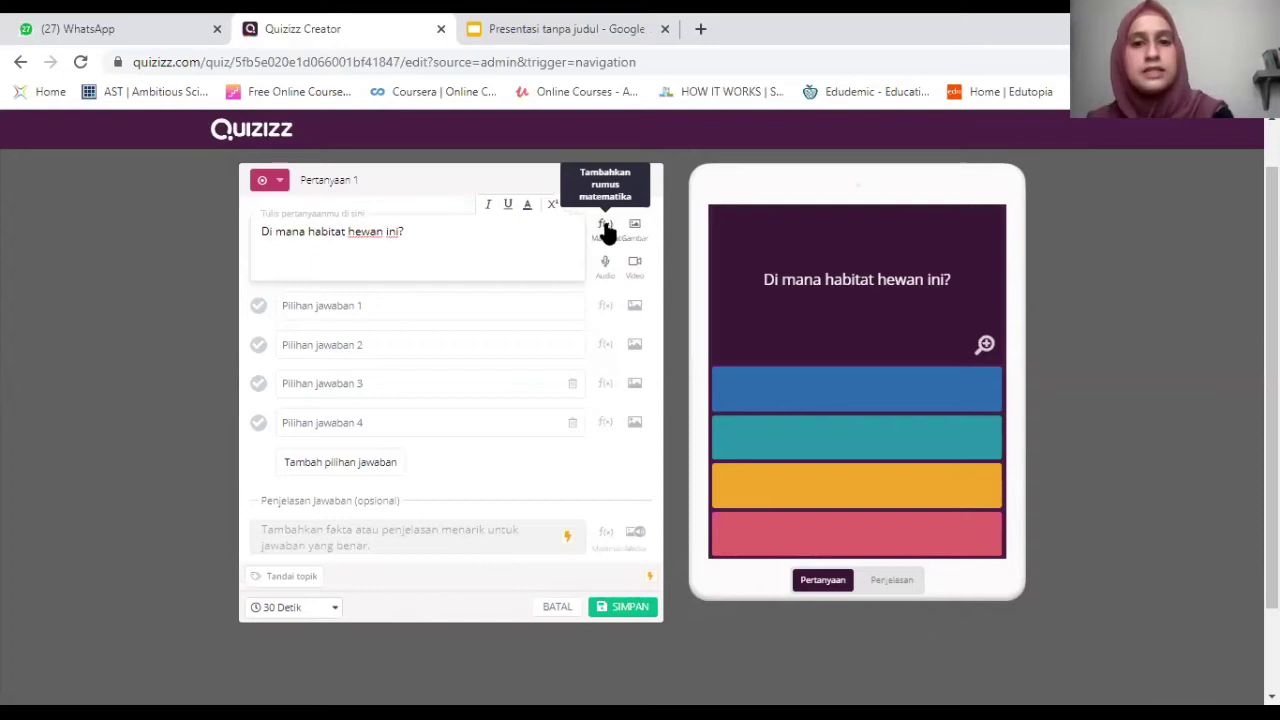
Close the equation editor unused, open question 1's image upload, and open a new browser tab.
left_click(608, 232)
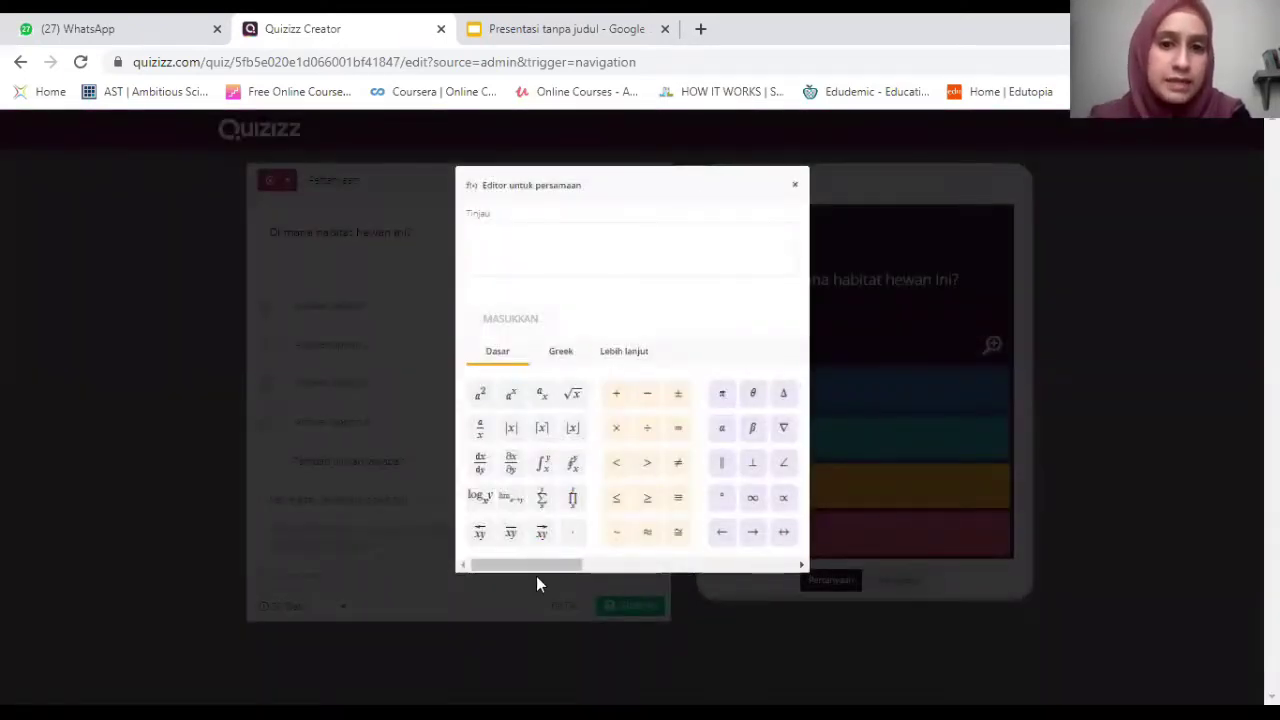
left_click(706, 568)
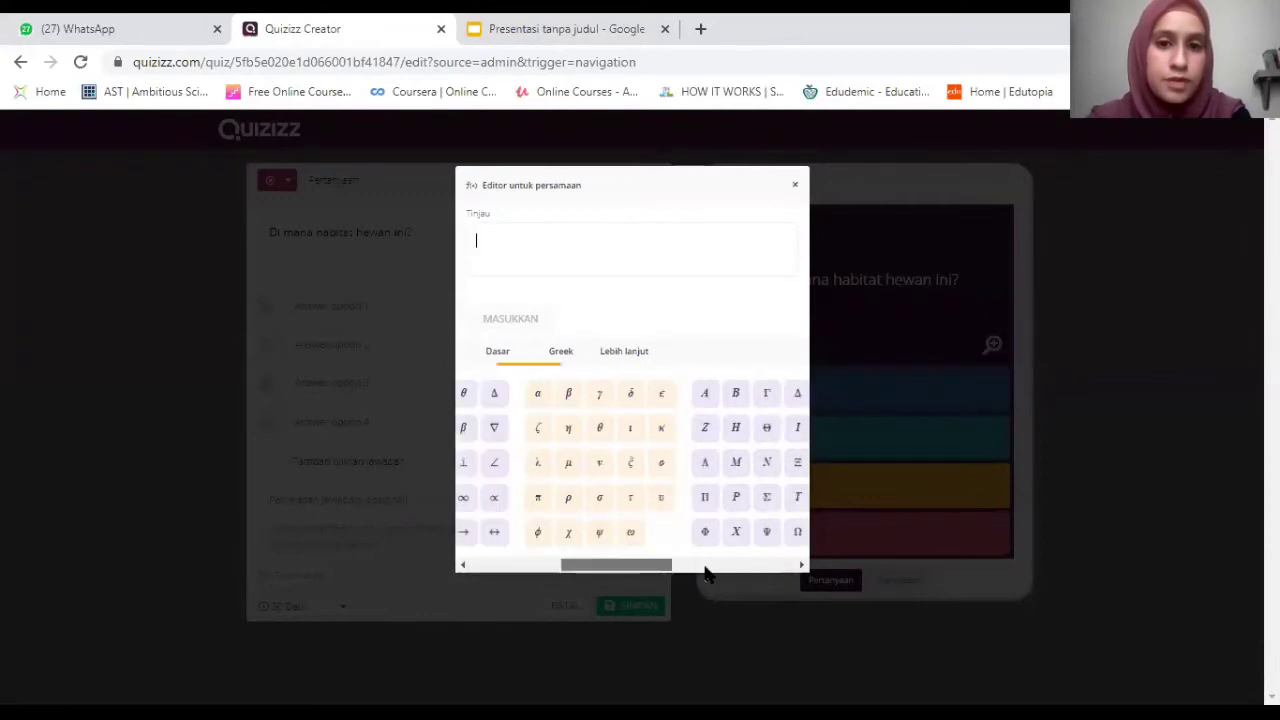
left_click(793, 190)
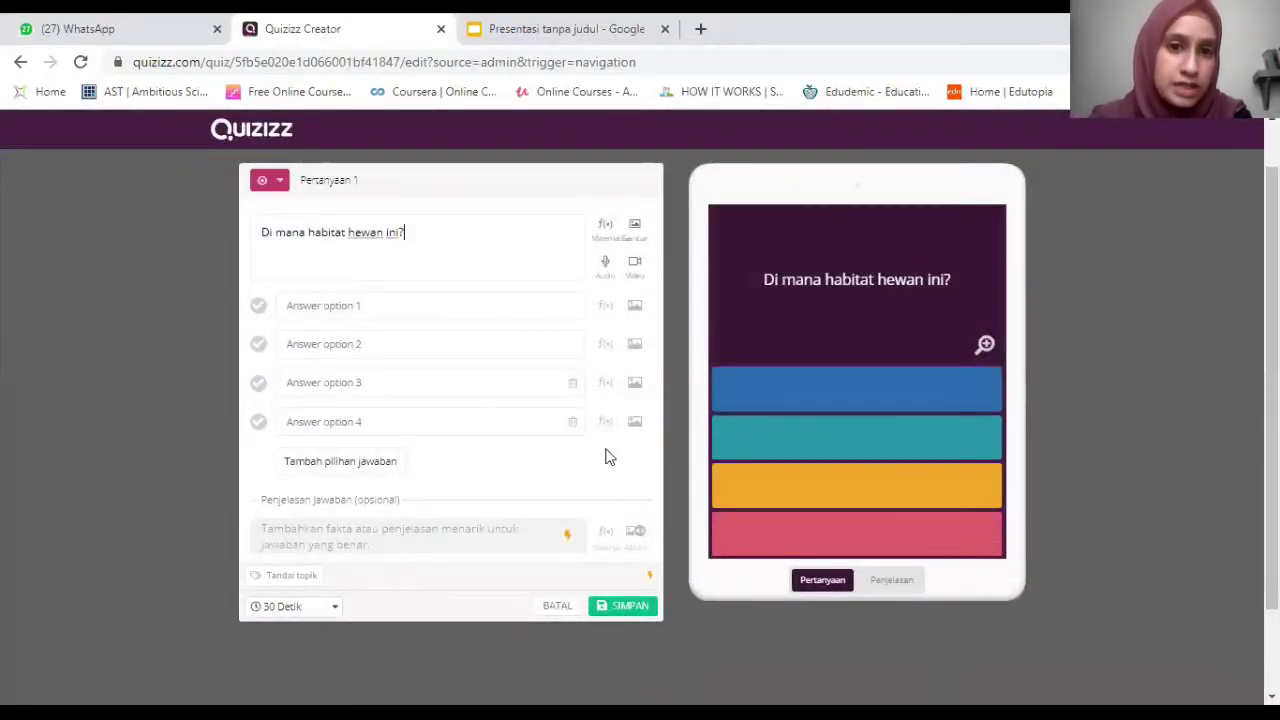
left_click(634, 223)
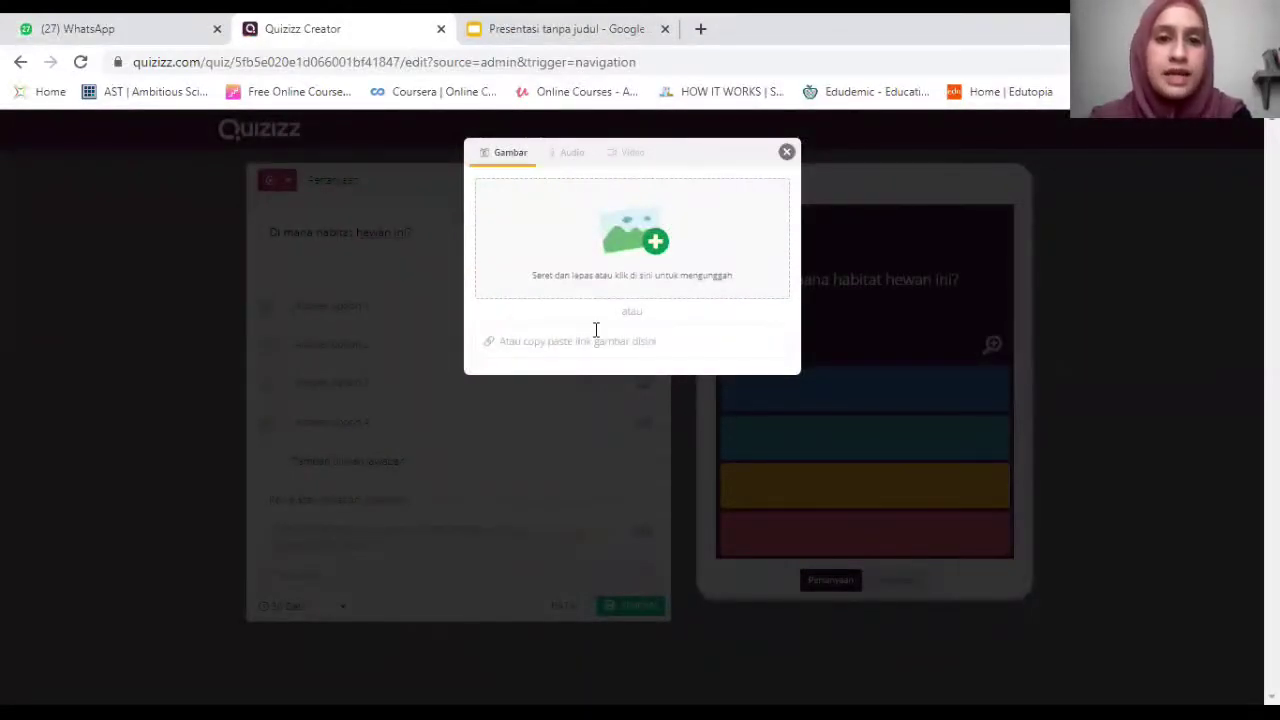
left_click(703, 30)
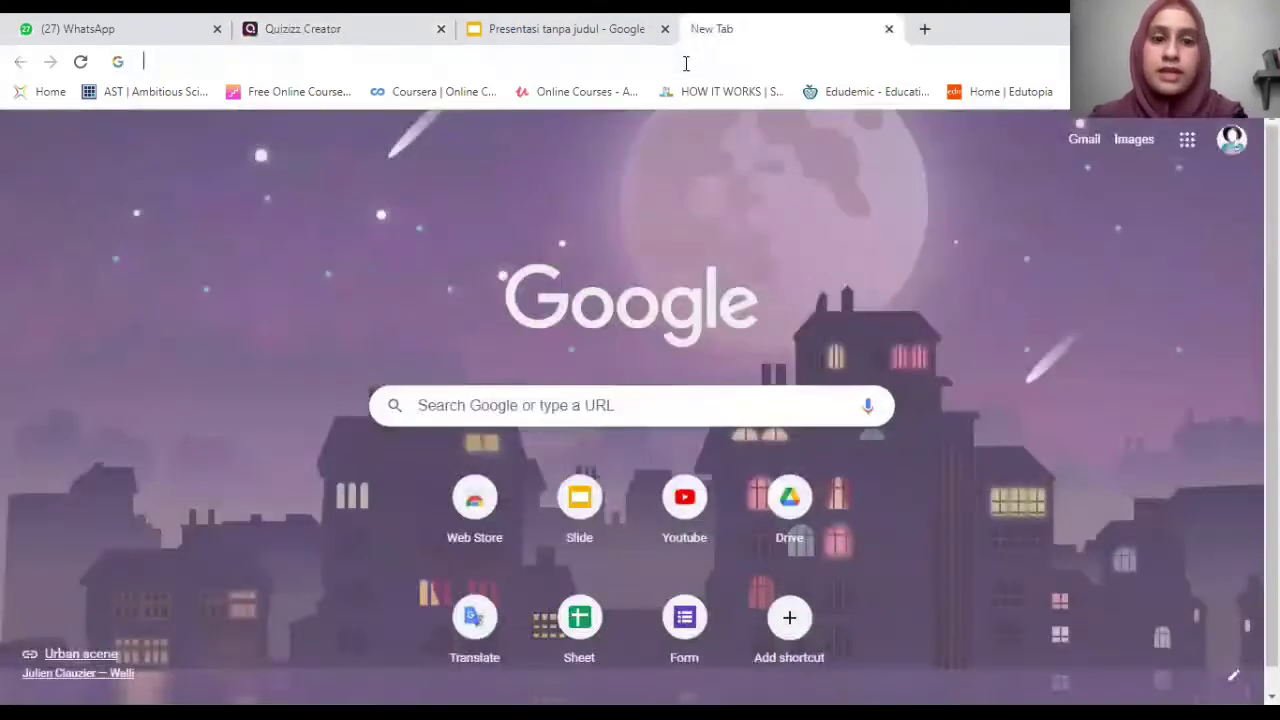
Search Google Images for 'jerapah'.
left_click(686, 63)
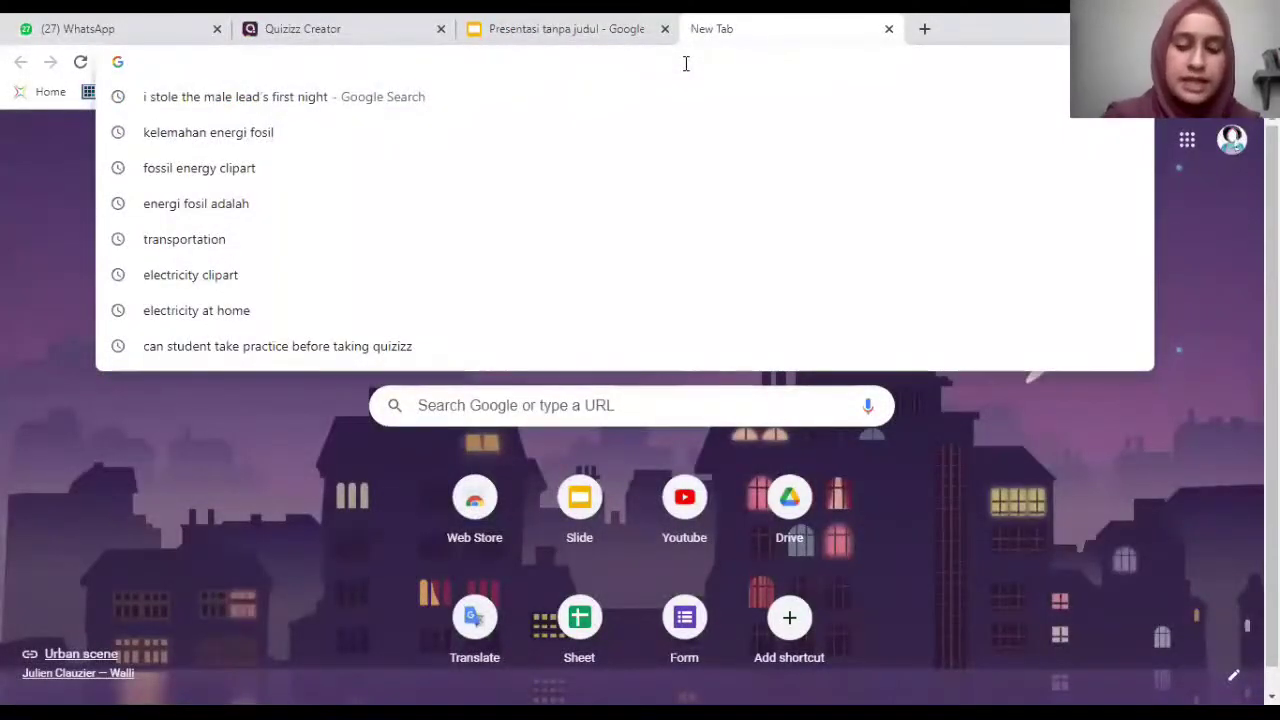
left_click(527, 22)
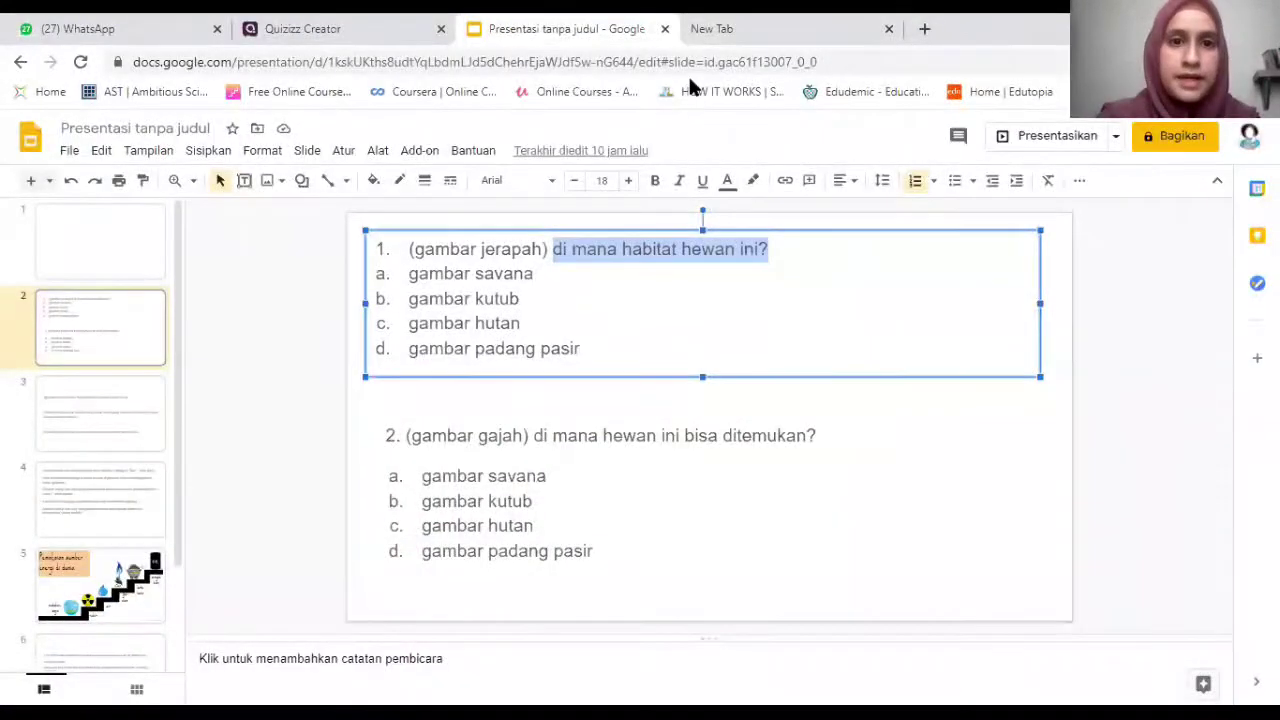
key("ctrl+Tab")
left_click(717, 64)
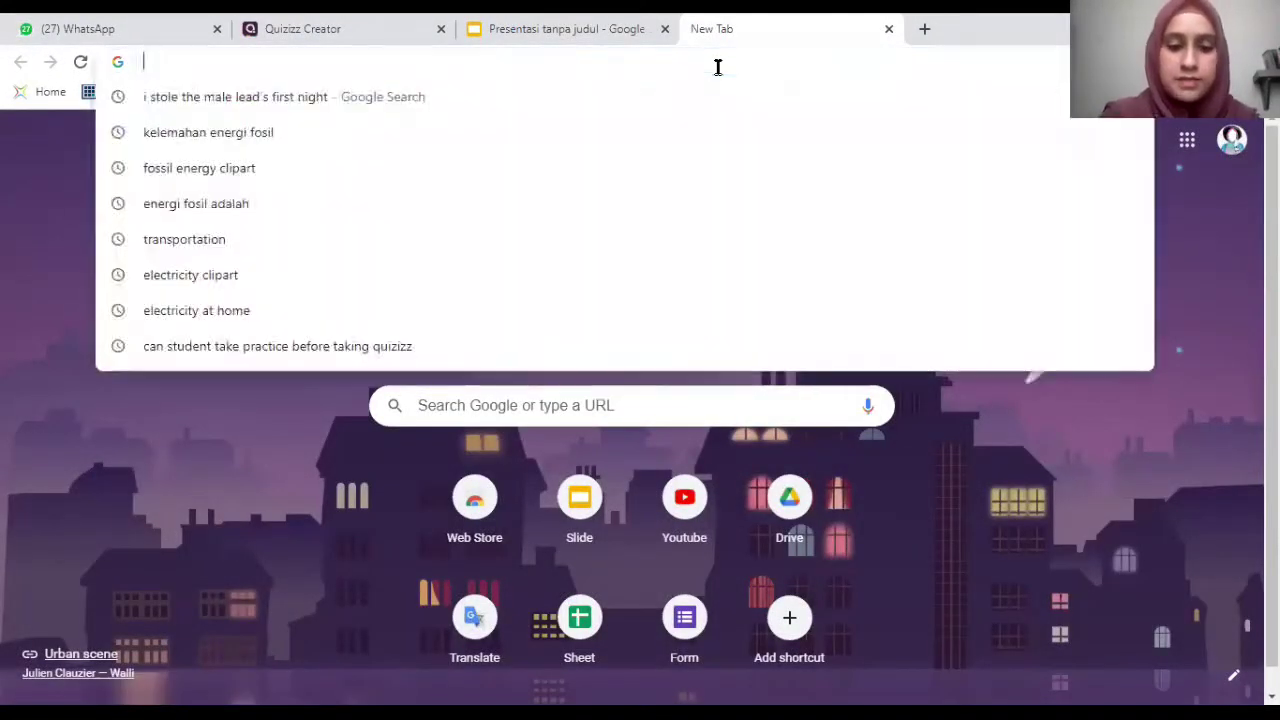
type("jerapah")
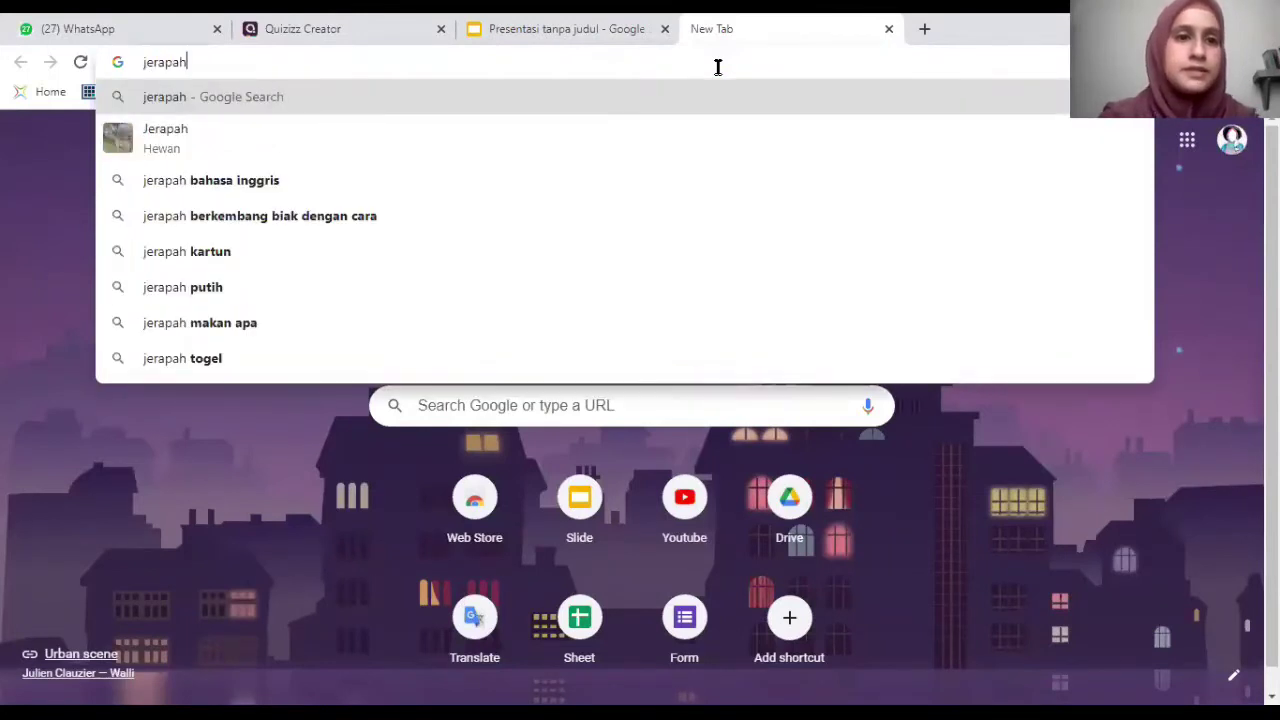
key("Return")
left_click(305, 218)
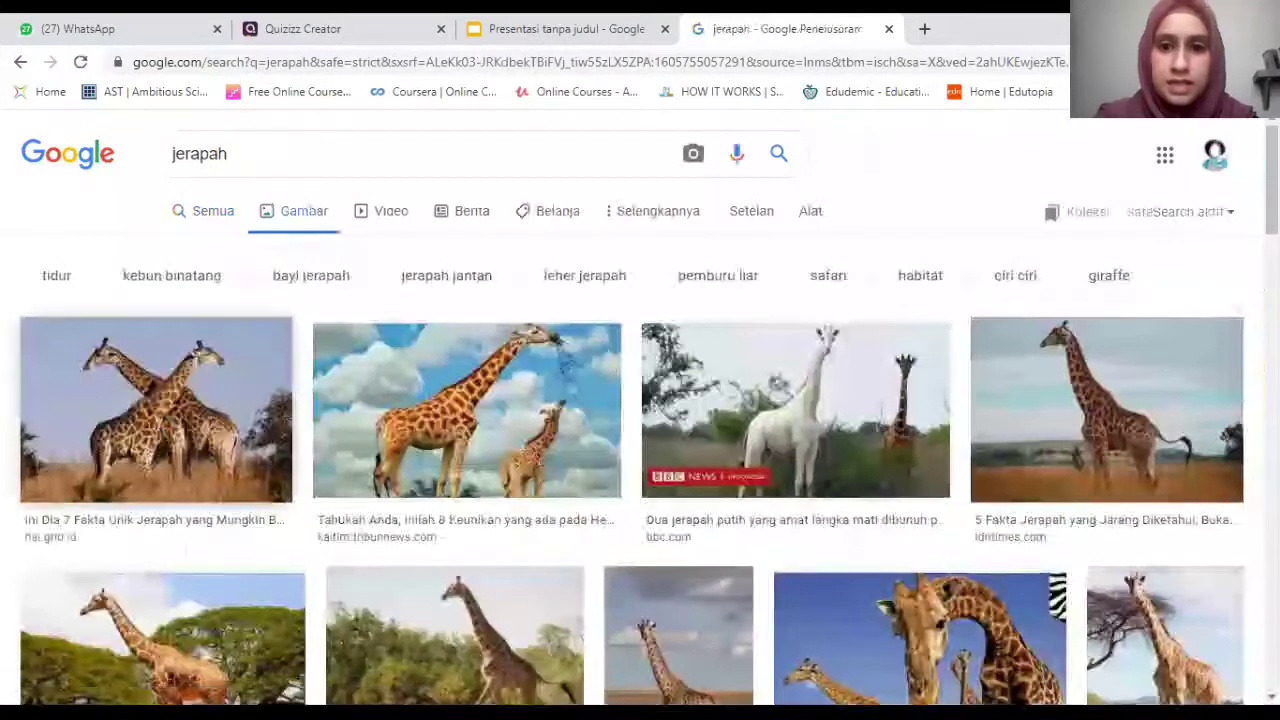
scroll(455, 245, "down", 2)
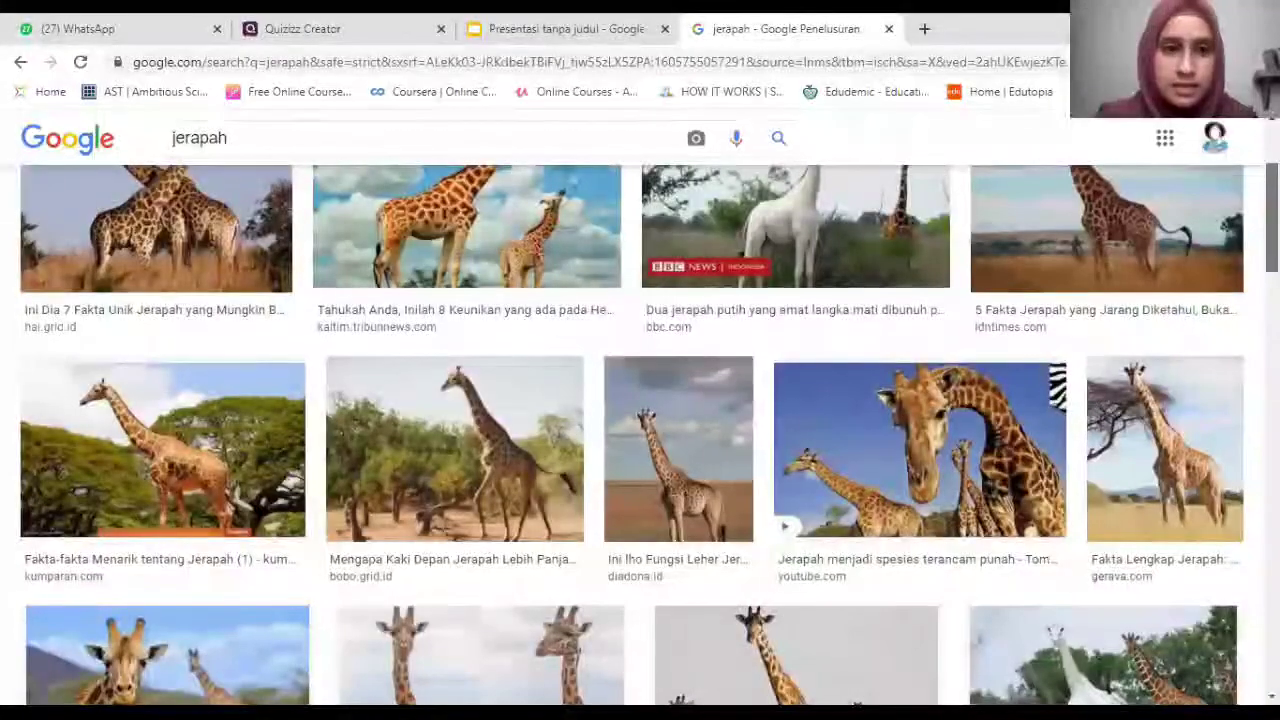
scroll(455, 245, "up", 1)
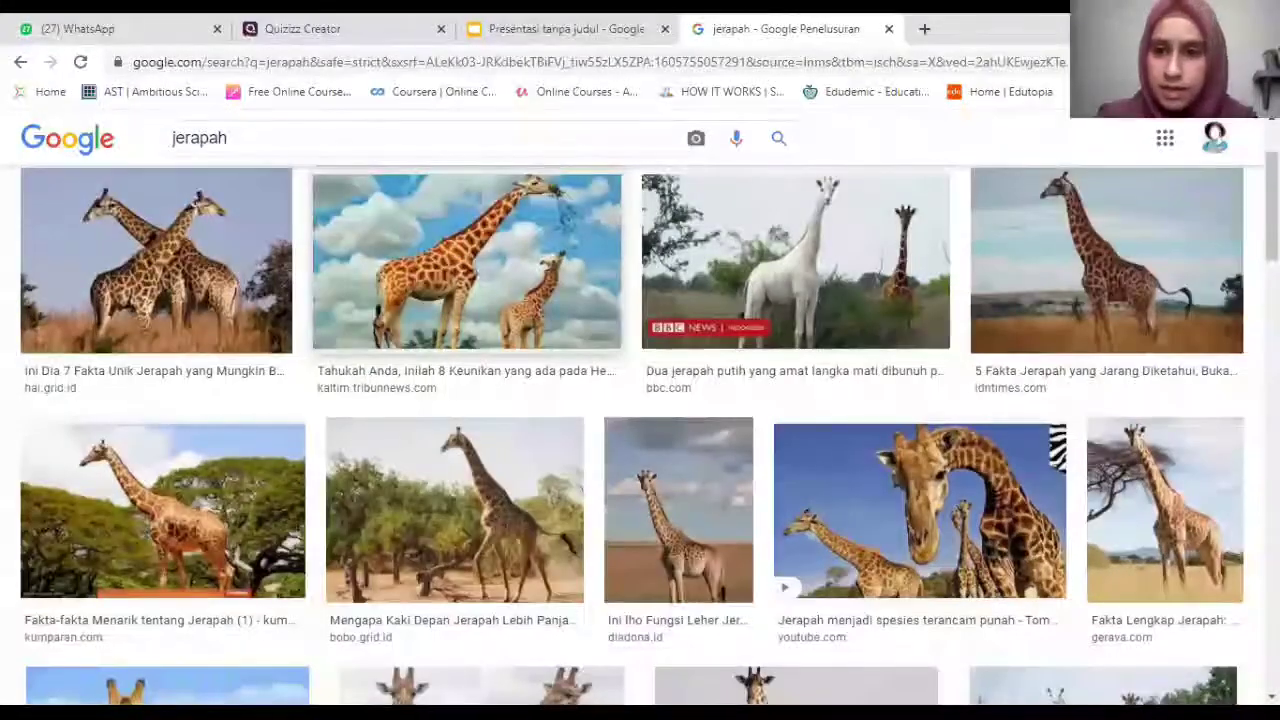
scroll(1232, 316, "down", 3)
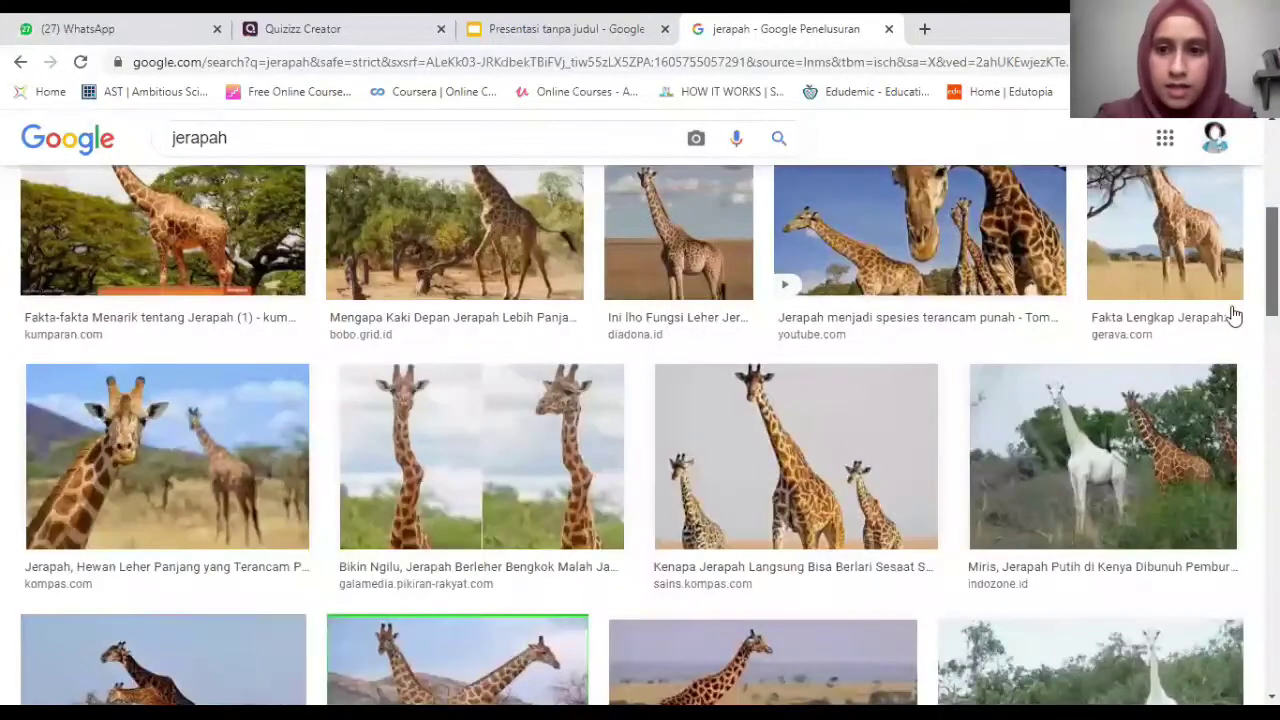
Copy the Fakta Lengkap Jerapah giraffe picture's image address and return to Quizizz.
left_click(1174, 340)
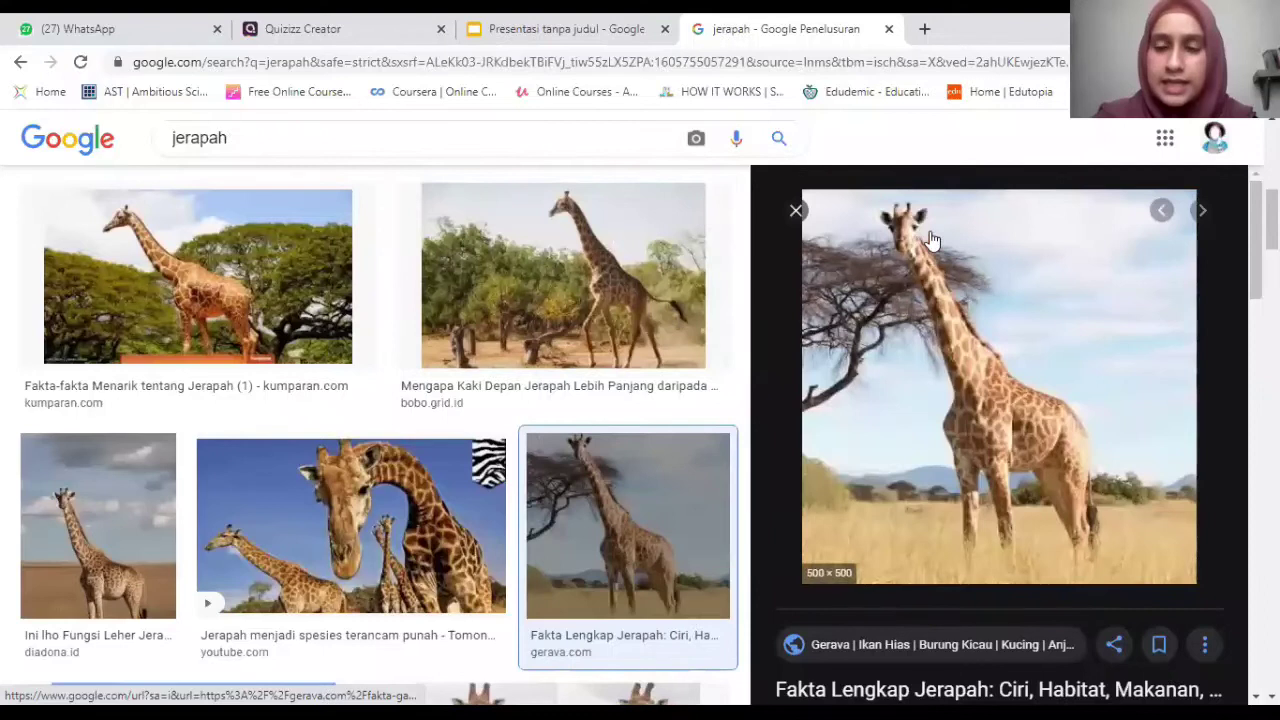
right_click(1083, 482)
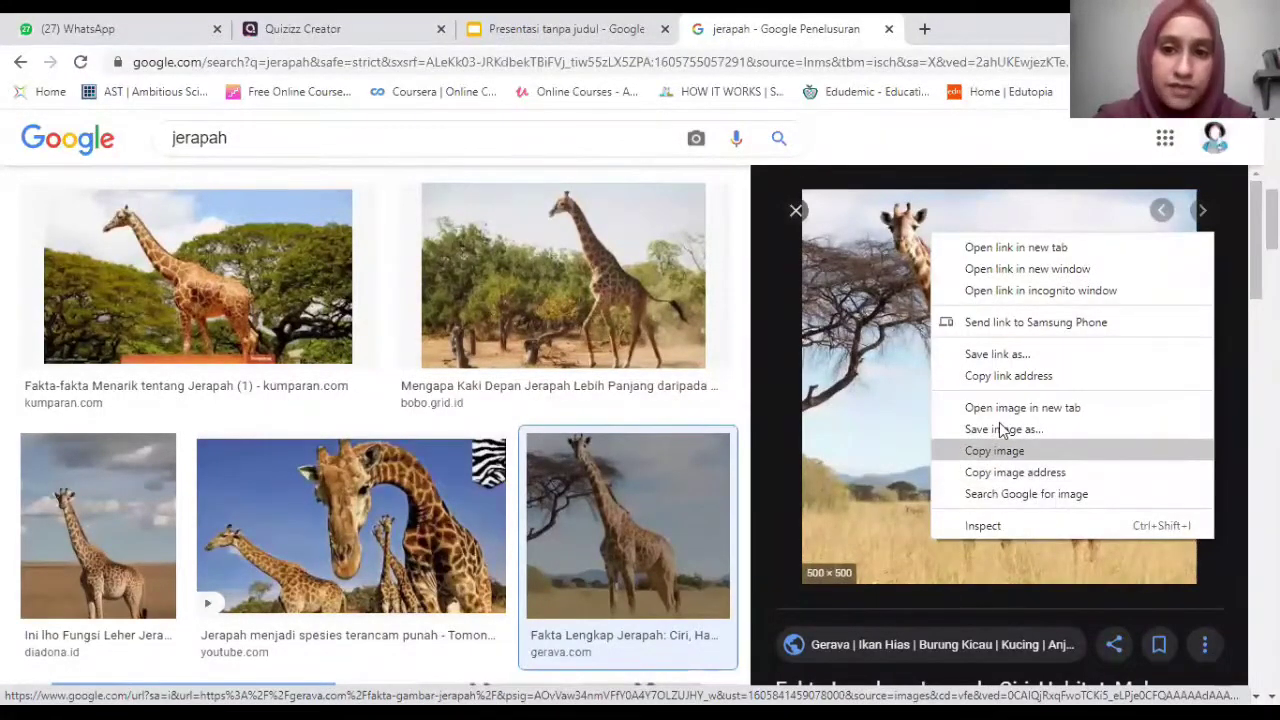
left_click(997, 472)
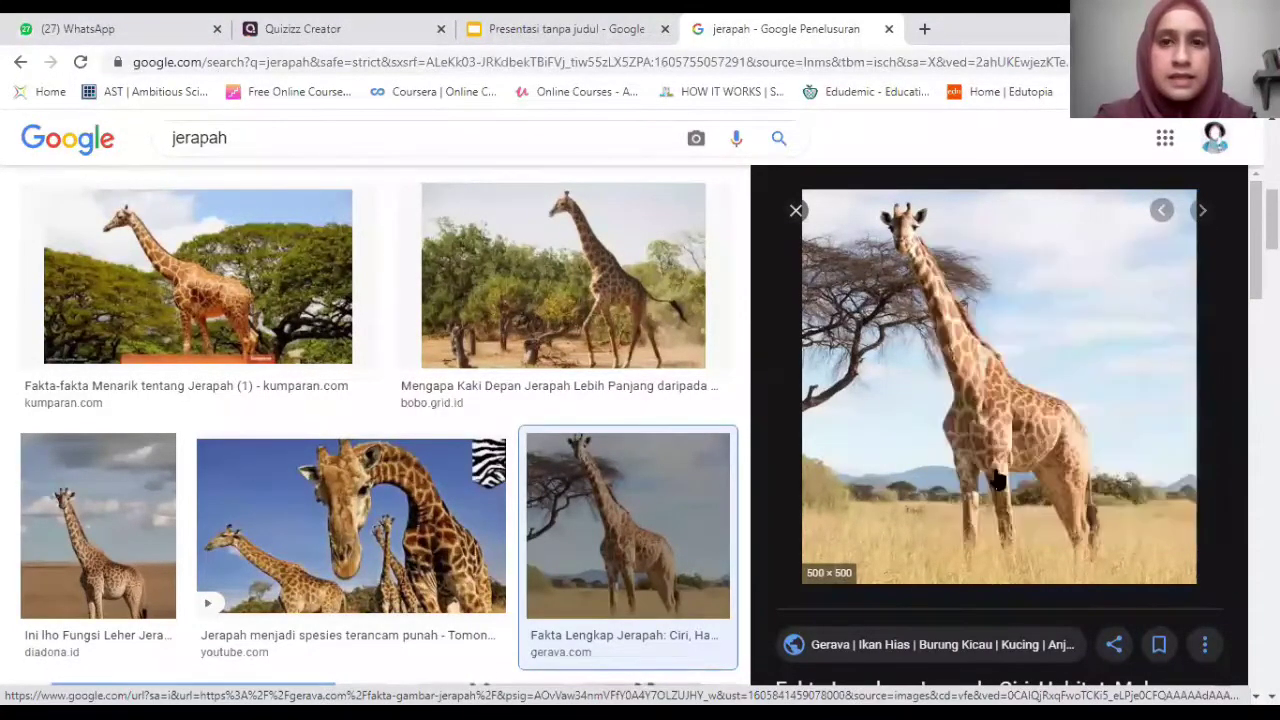
left_click(360, 25)
Paste the giraffe image address into the link field and confirm it as question 1's picture.
left_click(522, 340)
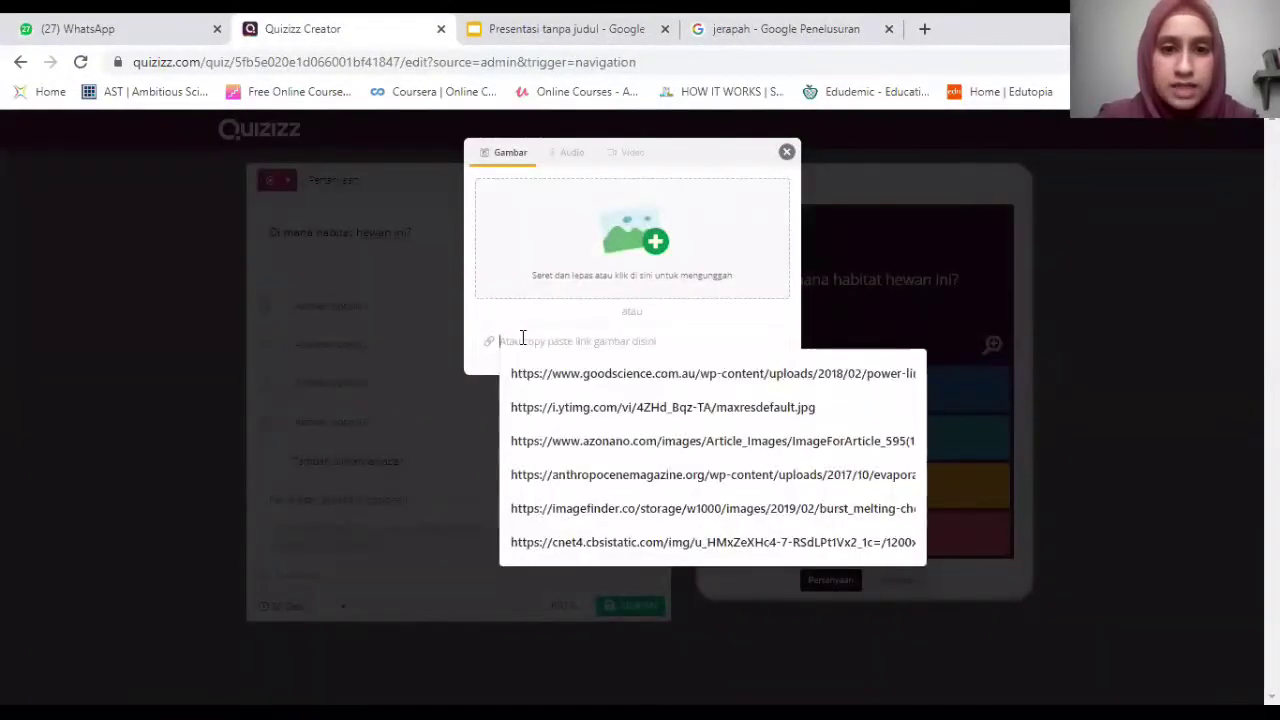
right_click(522, 342)
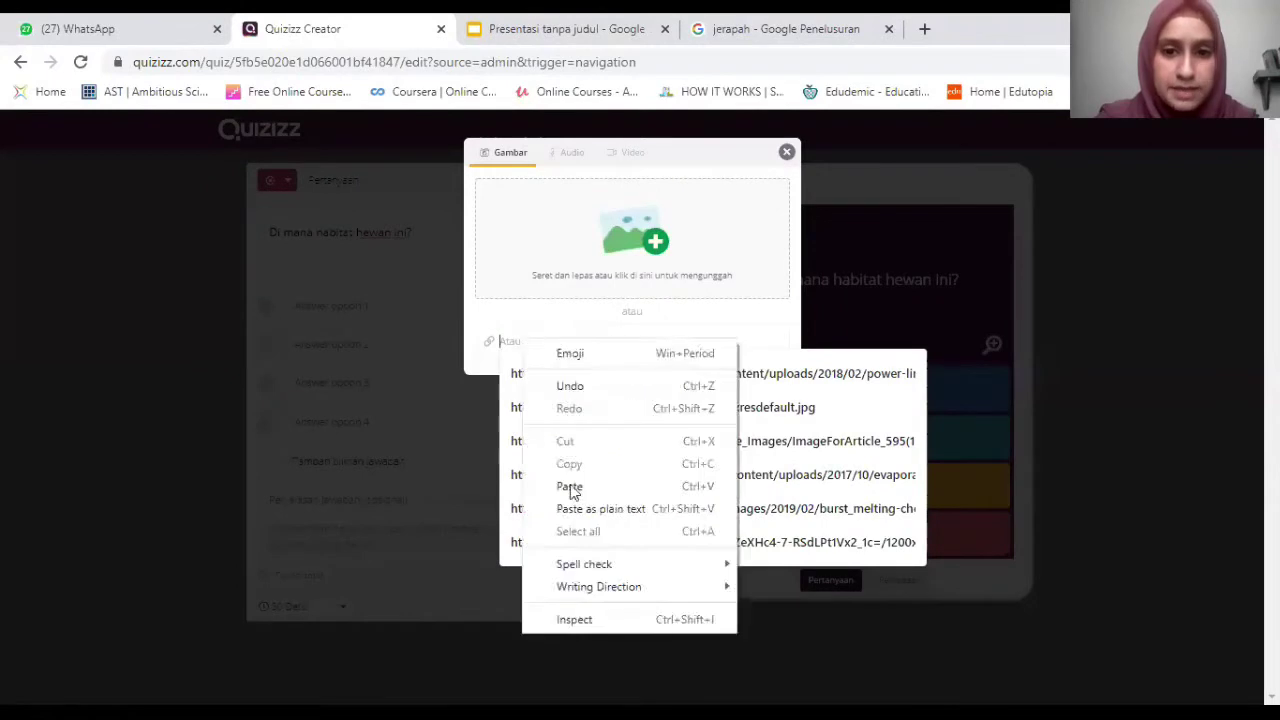
left_click(569, 487)
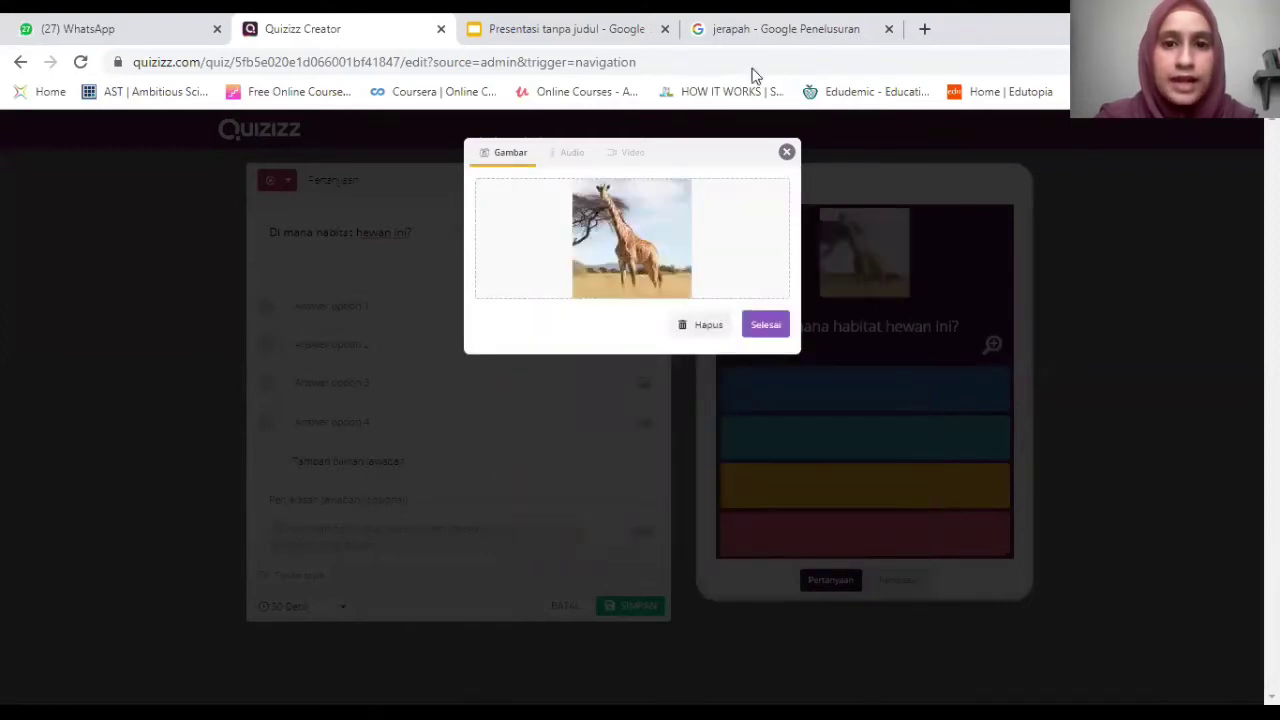
left_click(786, 28)
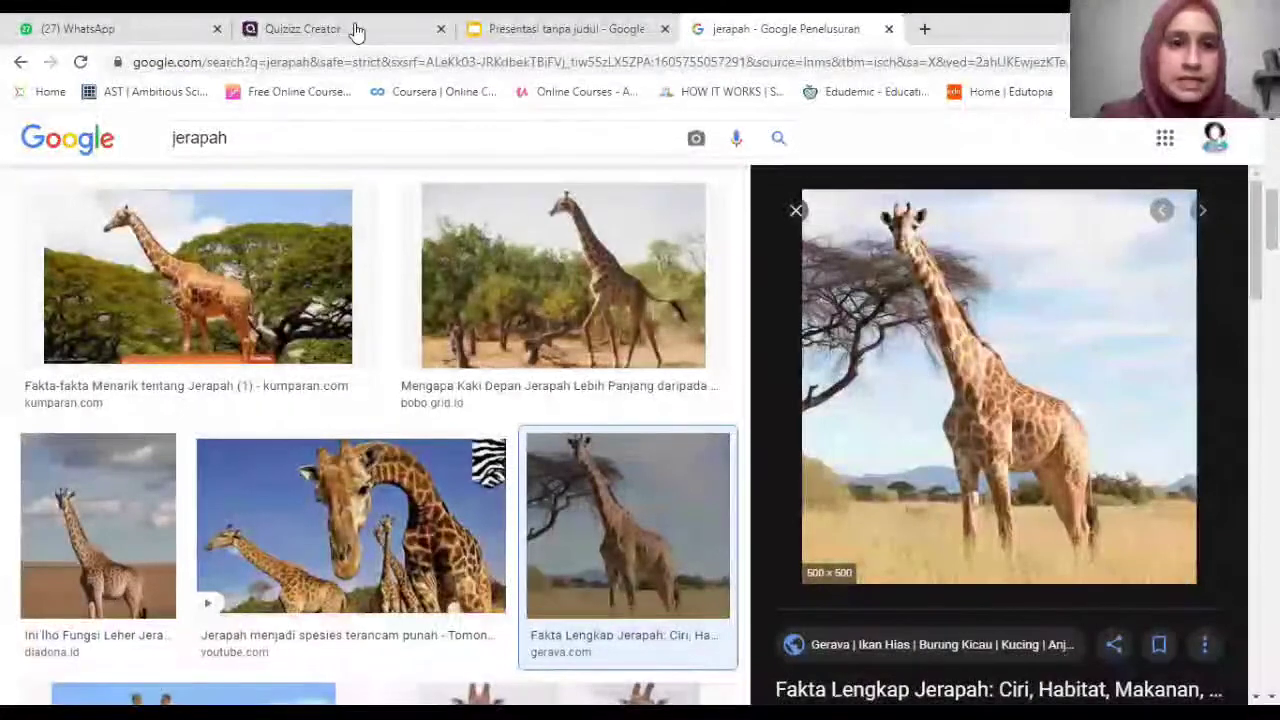
key("ctrl+2")
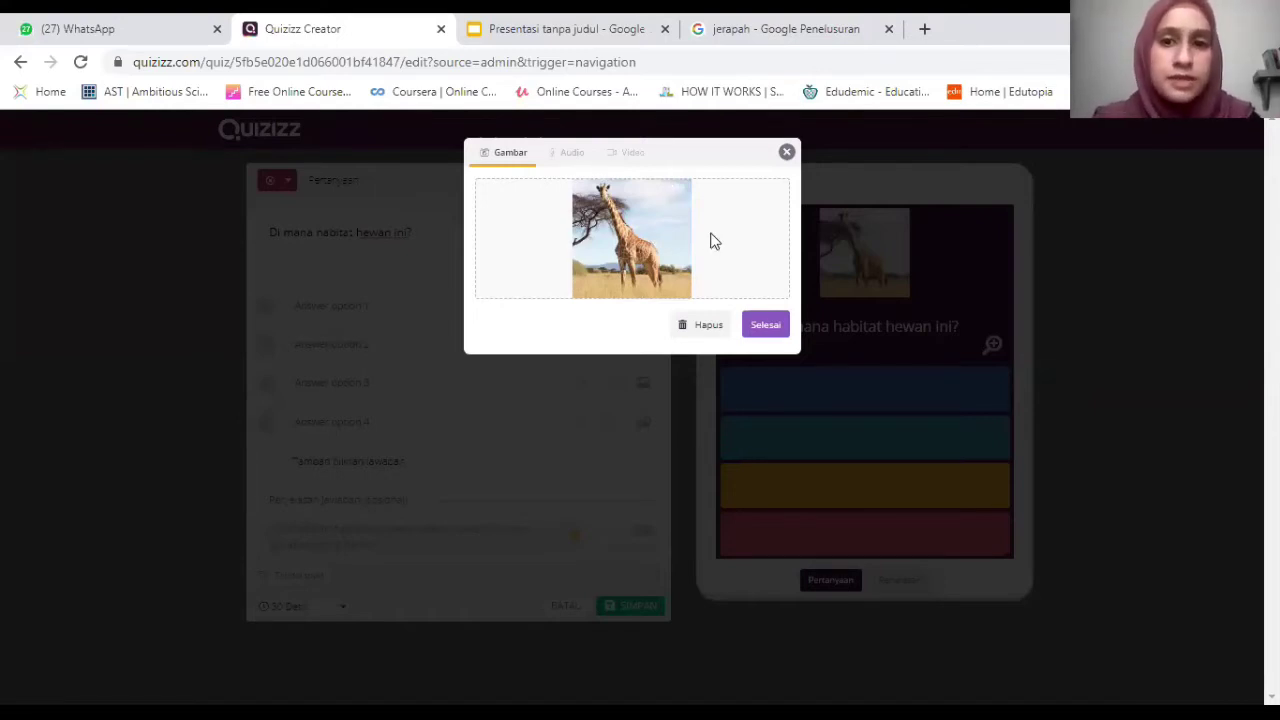
left_click(766, 323)
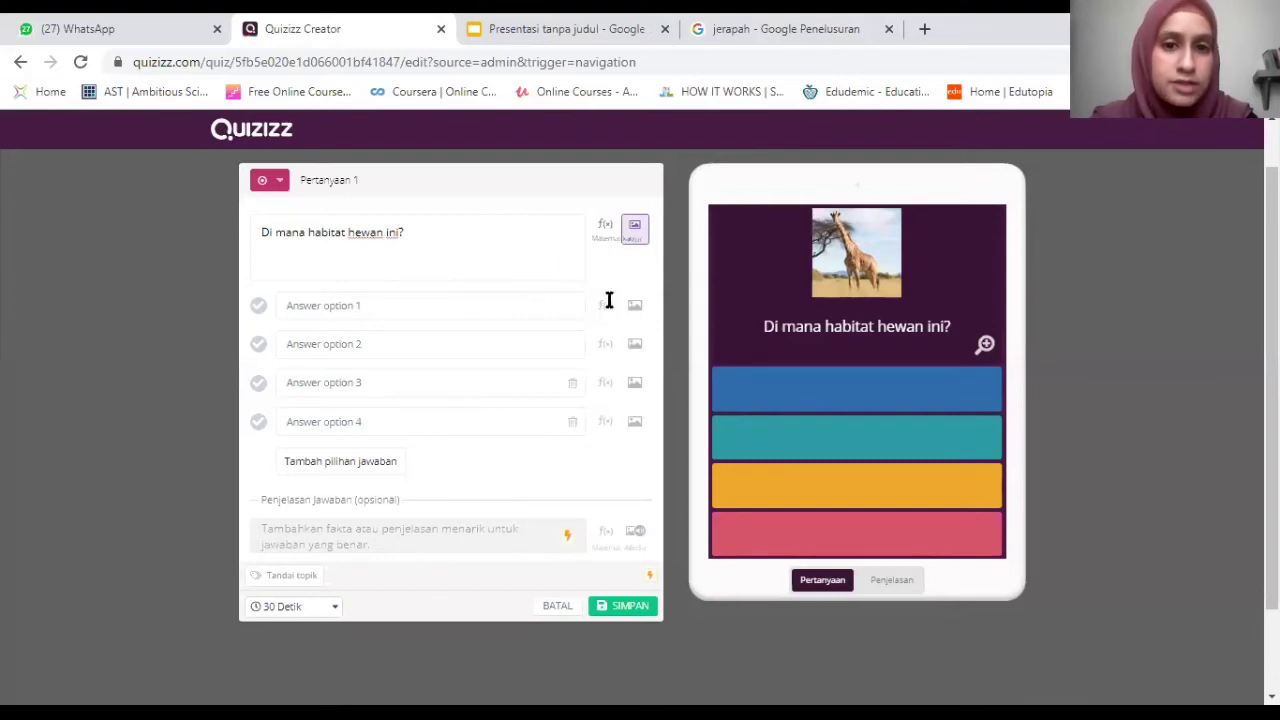
left_click(800, 20)
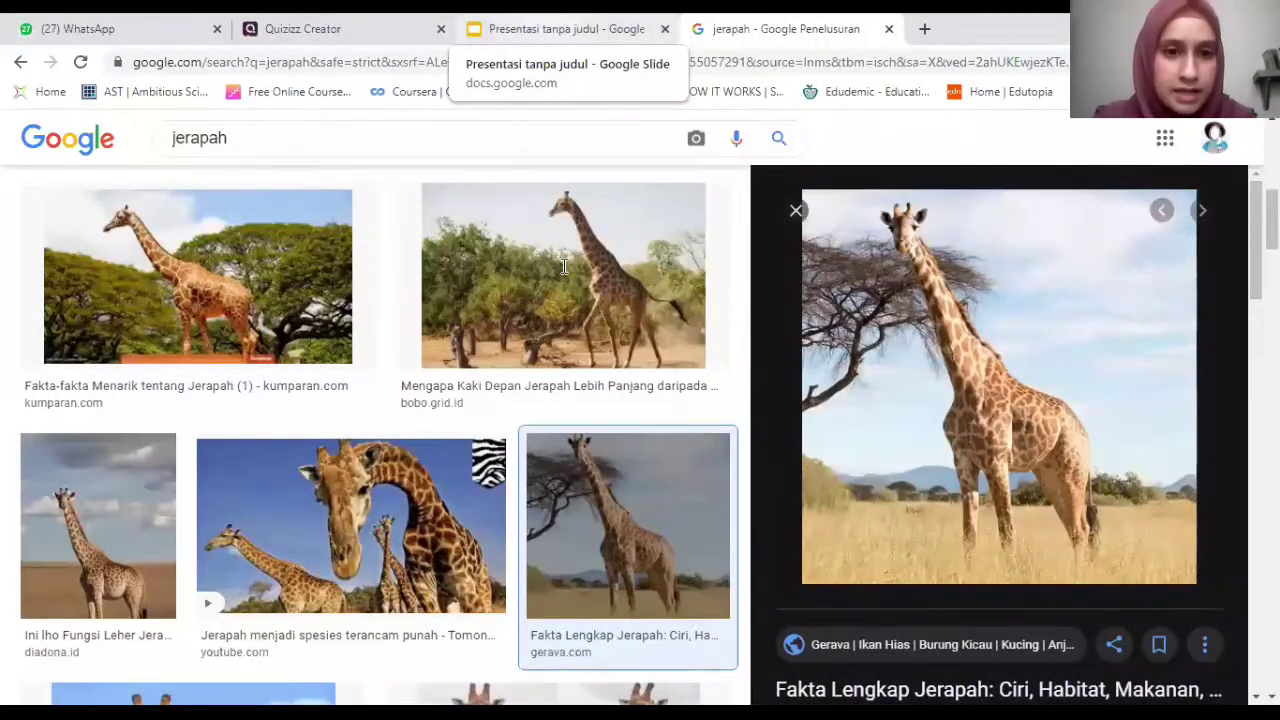
Review question 1's answer choices on the slide, then select the old Google search query.
key("ctrl+Page_Up")
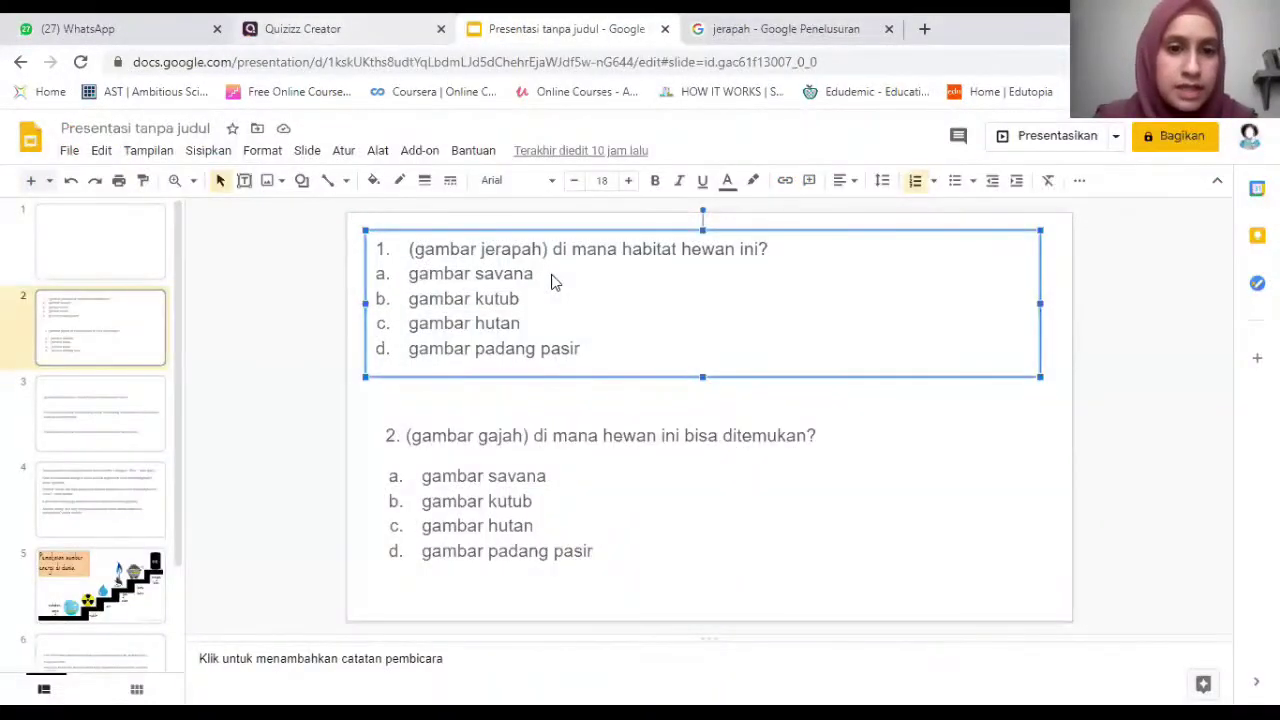
left_click(541, 280)
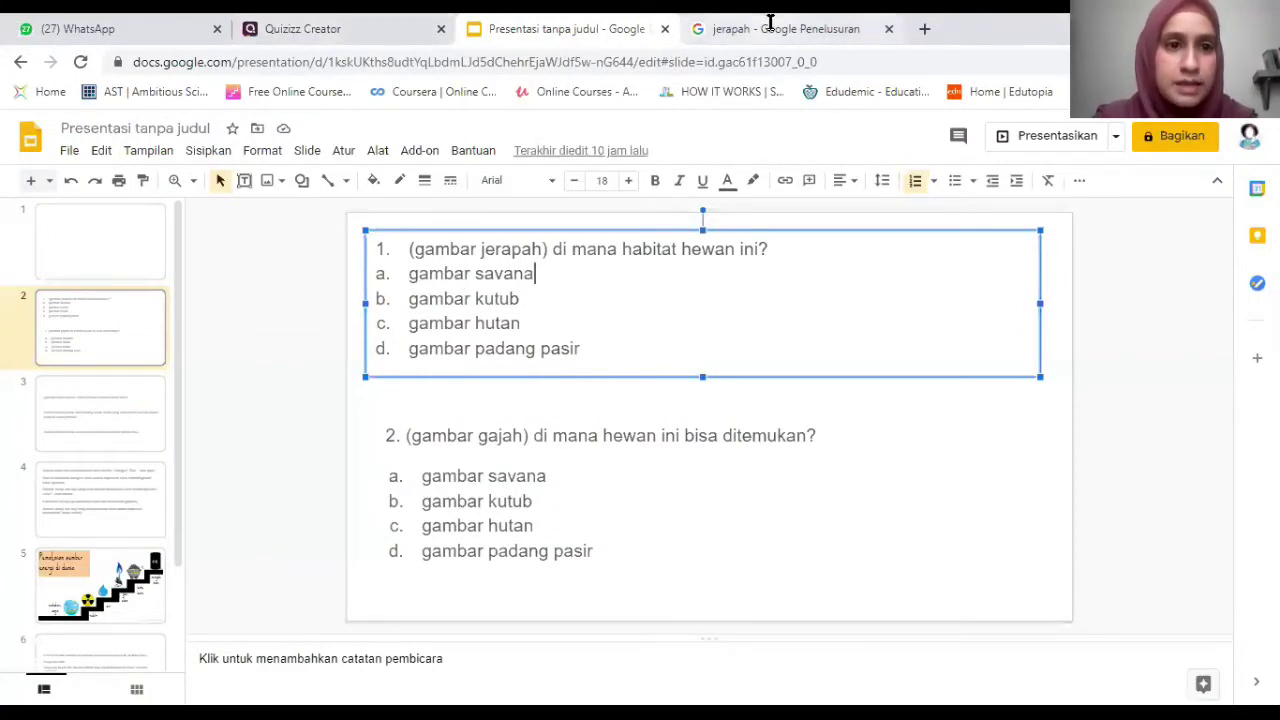
key("ctrl+Tab")
left_click(263, 135)
Search Google Images for 'padang rumput'.
type("pada")
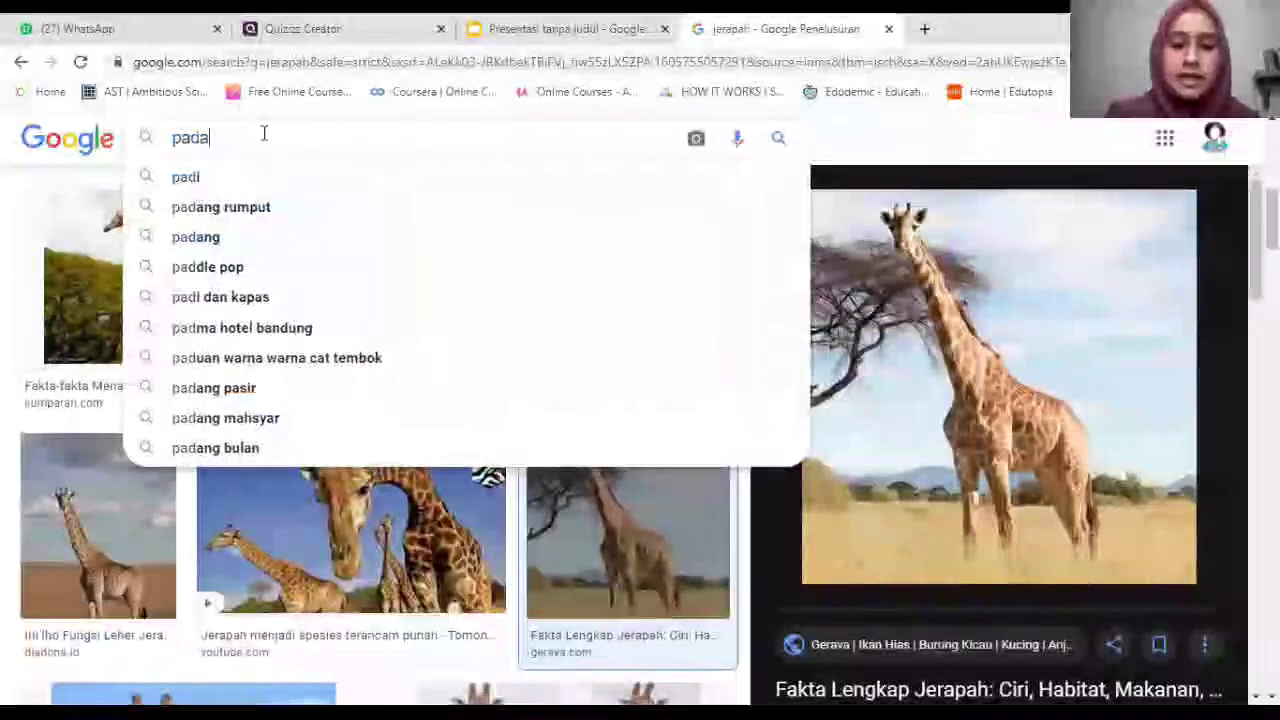
type("ng rumput")
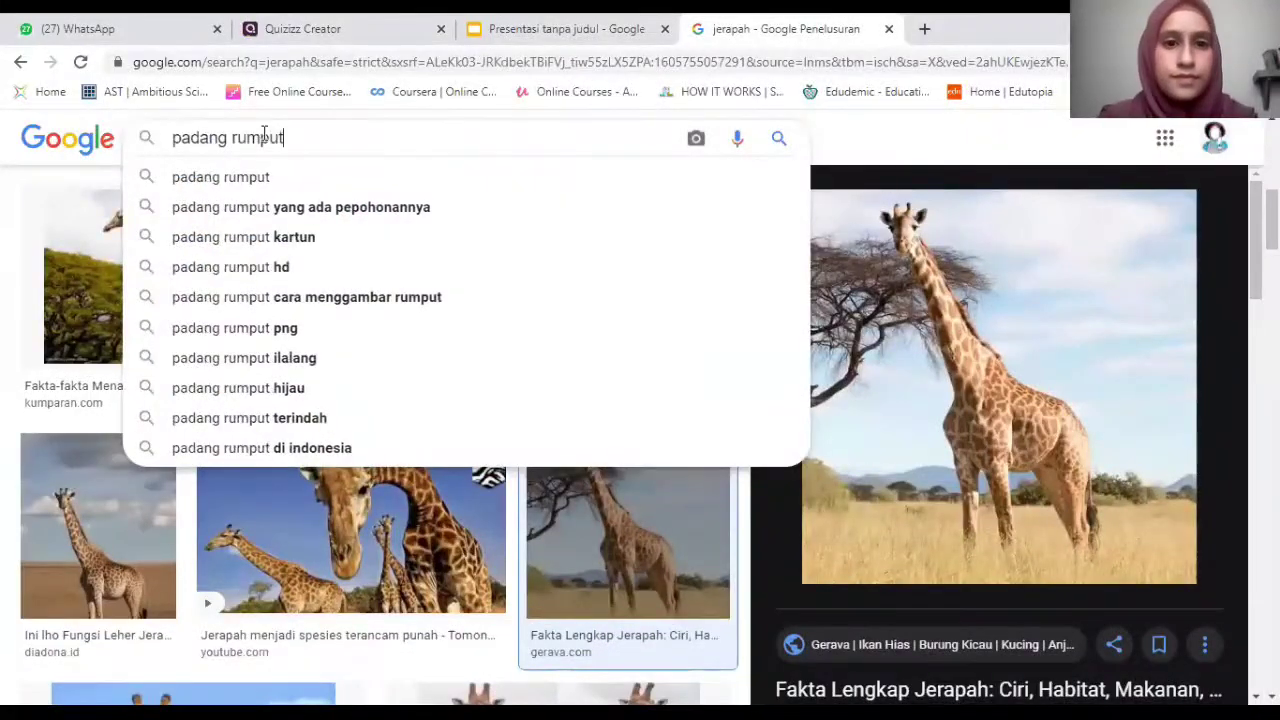
key("Return")
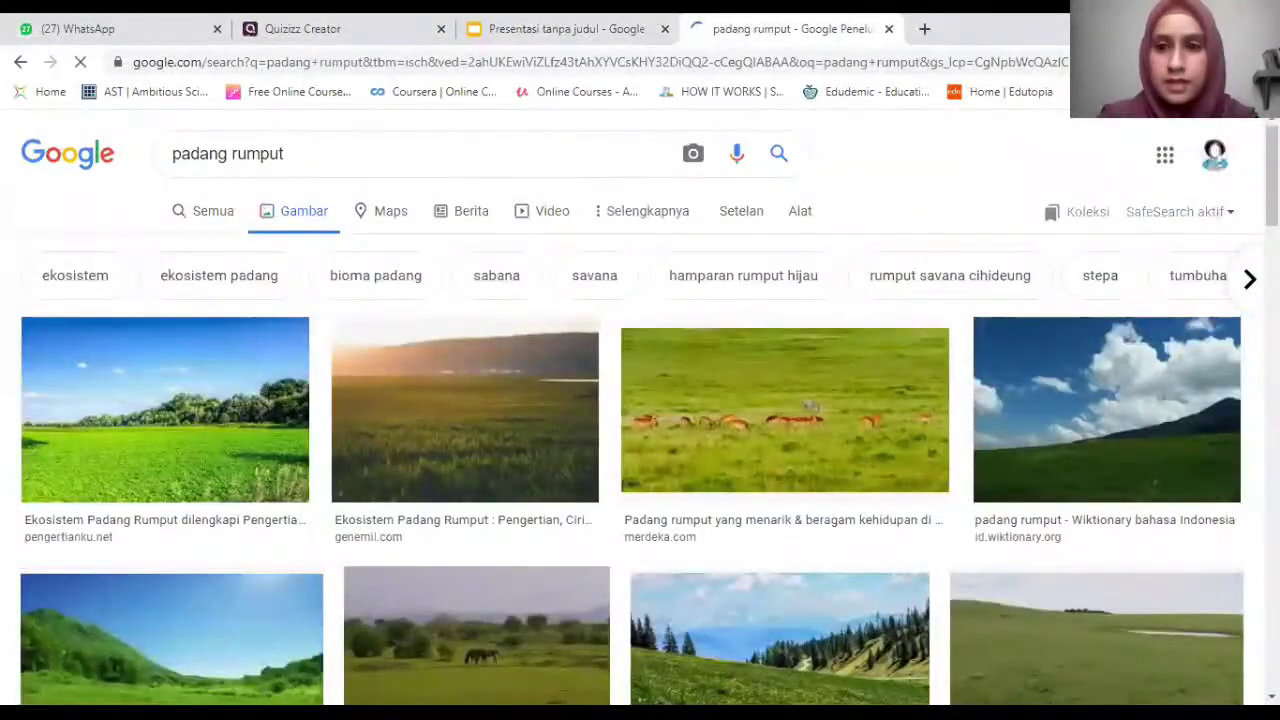
scroll(640, 400, "down", 3)
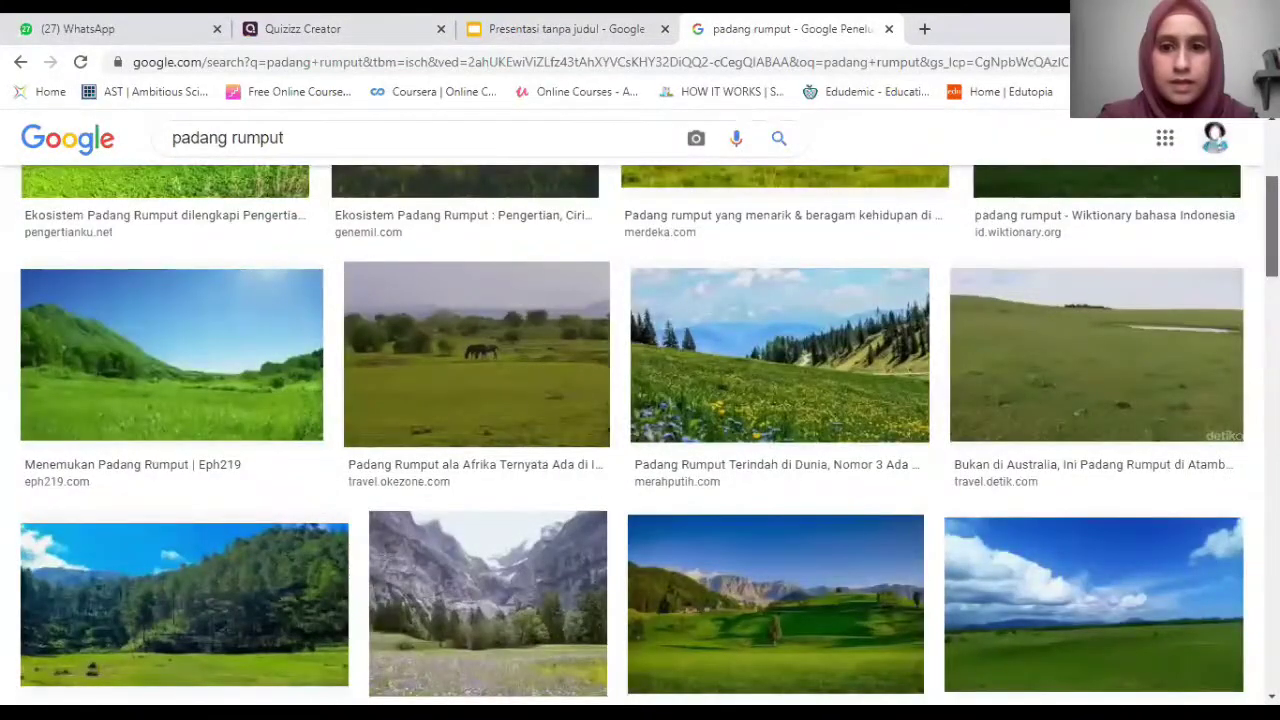
scroll(640, 436, "down", 9)
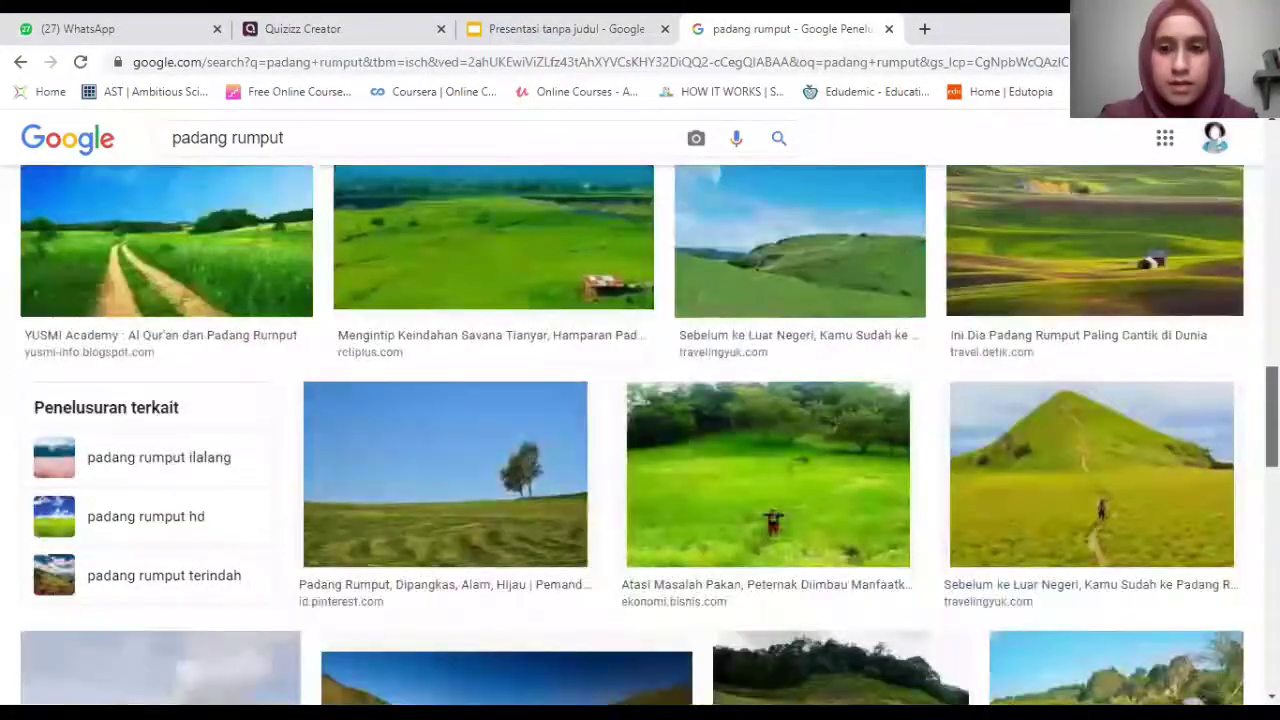
scroll(640, 436, "down", 4)
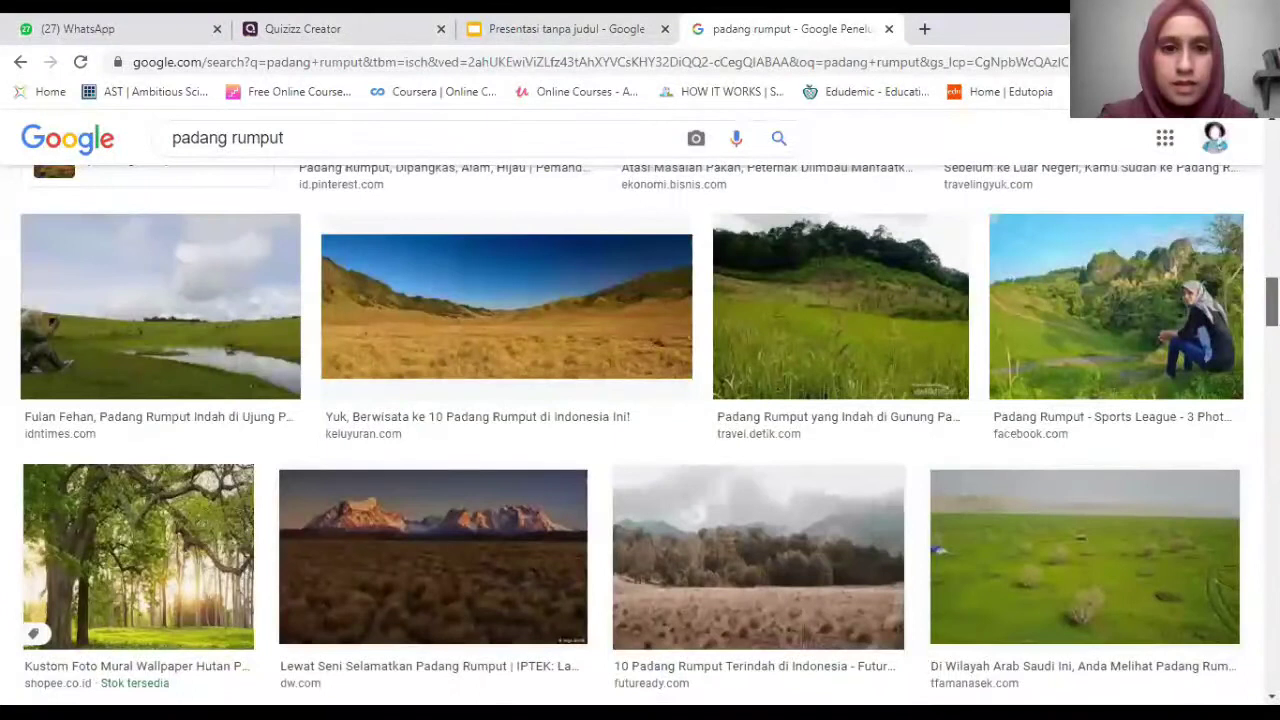
scroll(640, 436, "up", 1)
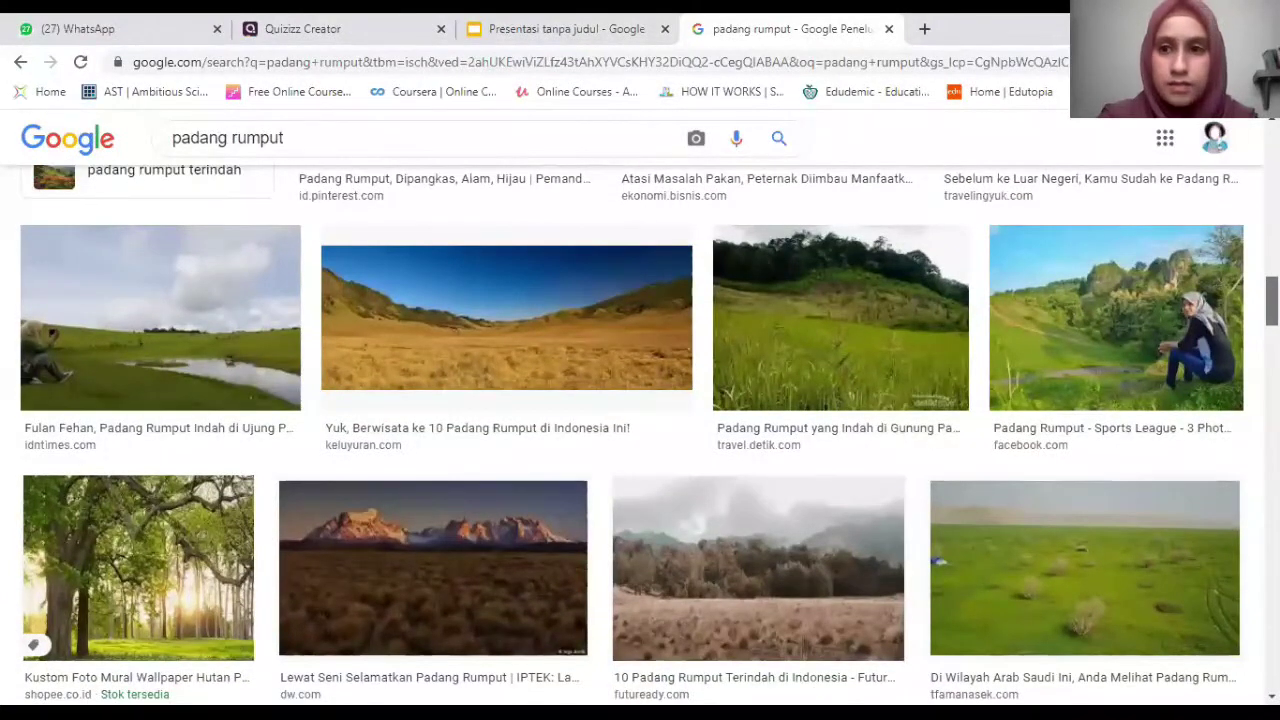
scroll(640, 436, "down", 4)
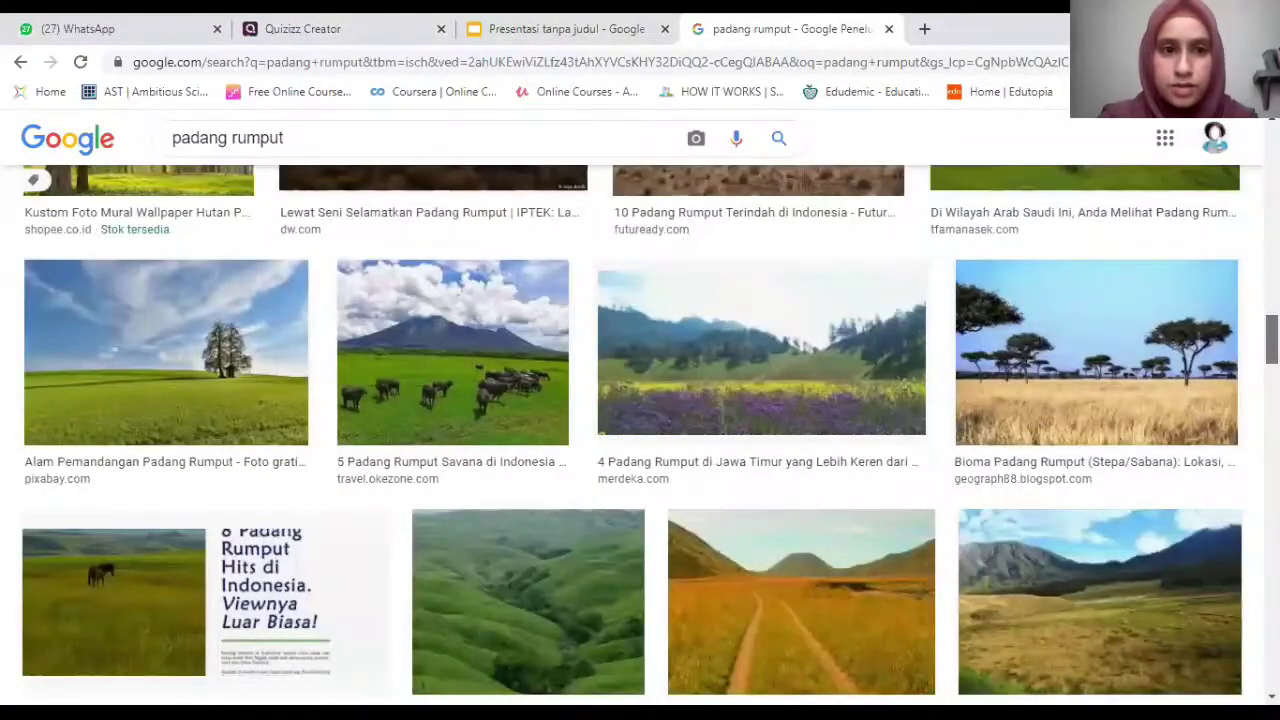
scroll(1095, 349, "down", 4)
scroll(1095, 349, "up", 7)
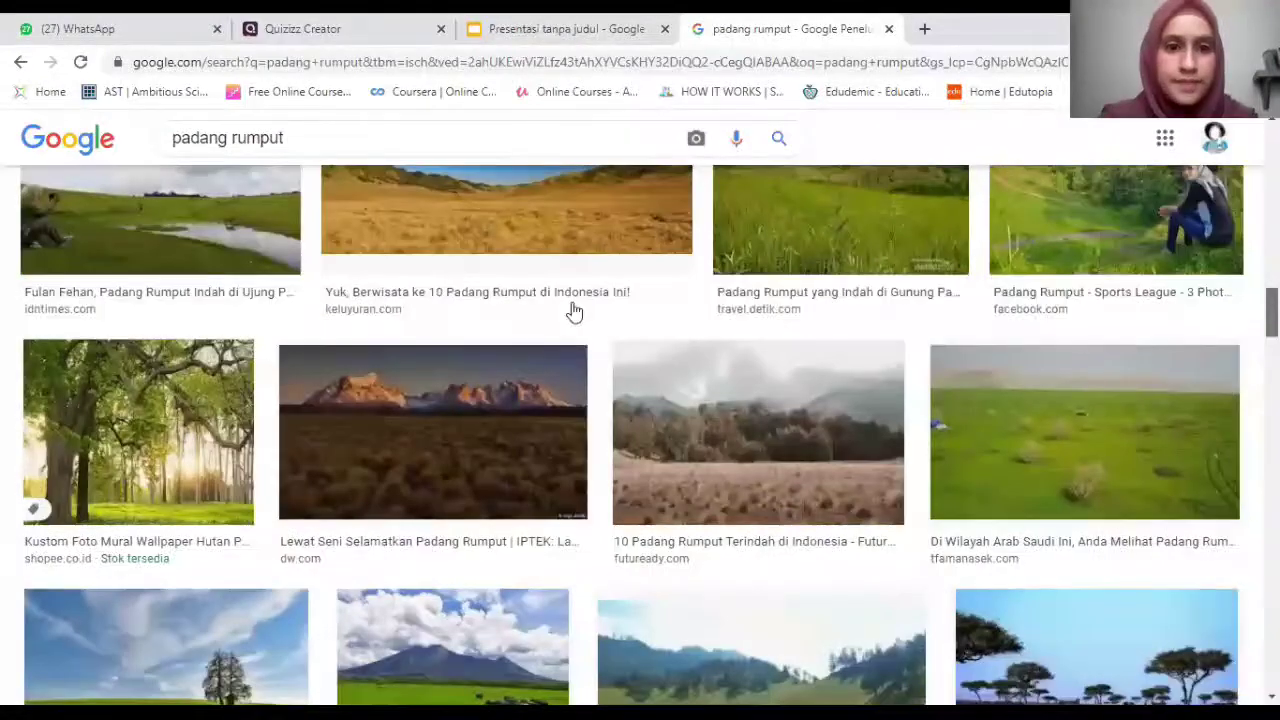
scroll(571, 318, "up", 1)
Copy the golden grassland photo's image address and return to the Quizizz editor.
left_click(652, 320)
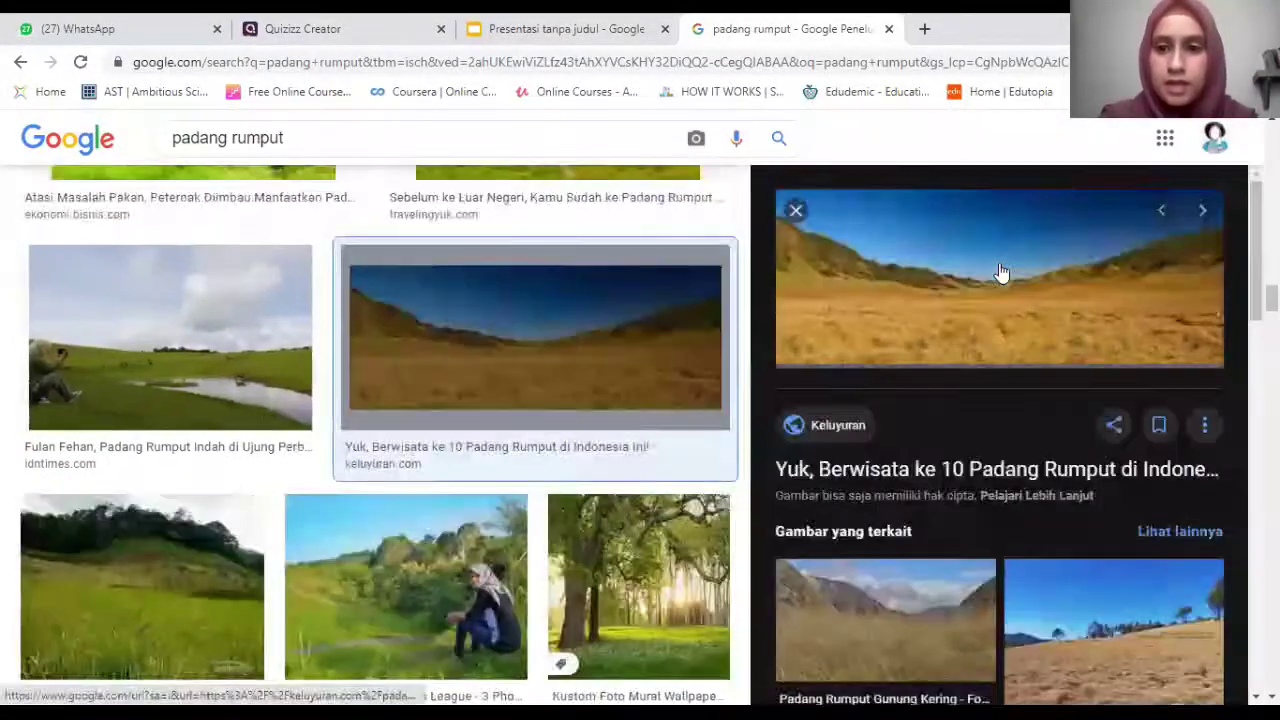
right_click(980, 264)
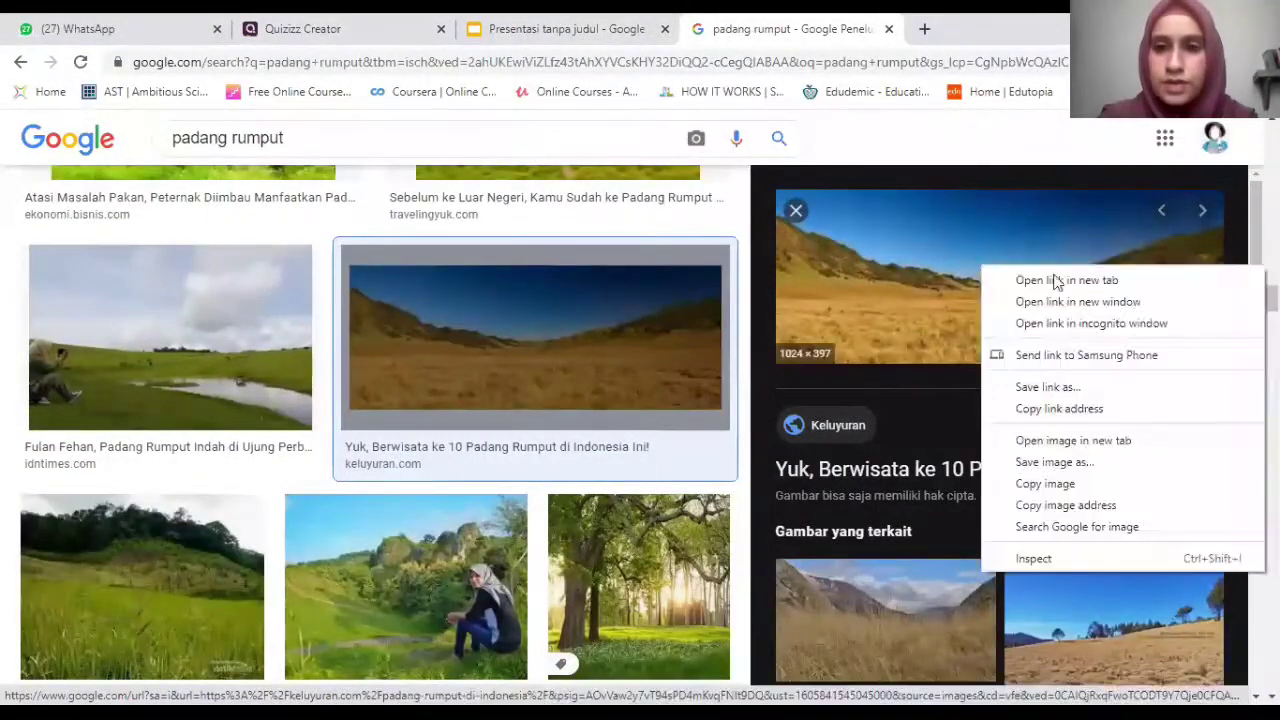
right_click(948, 199)
right_click(948, 199)
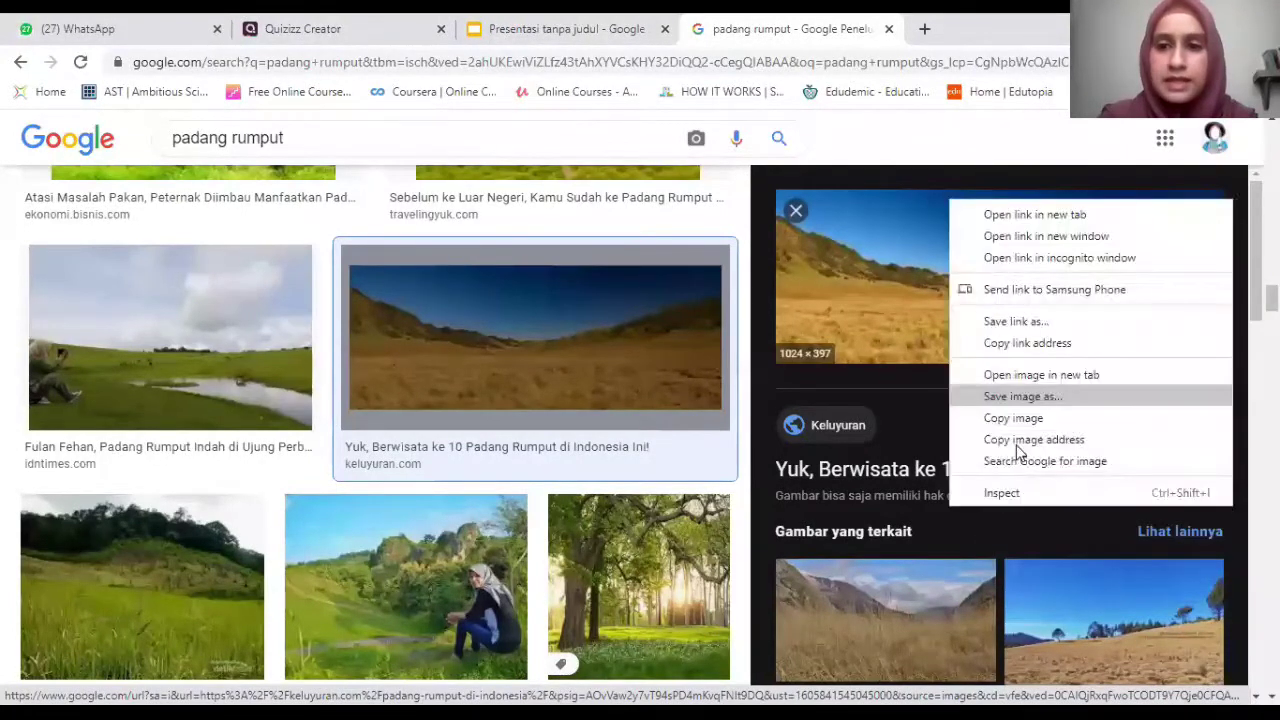
key("Escape")
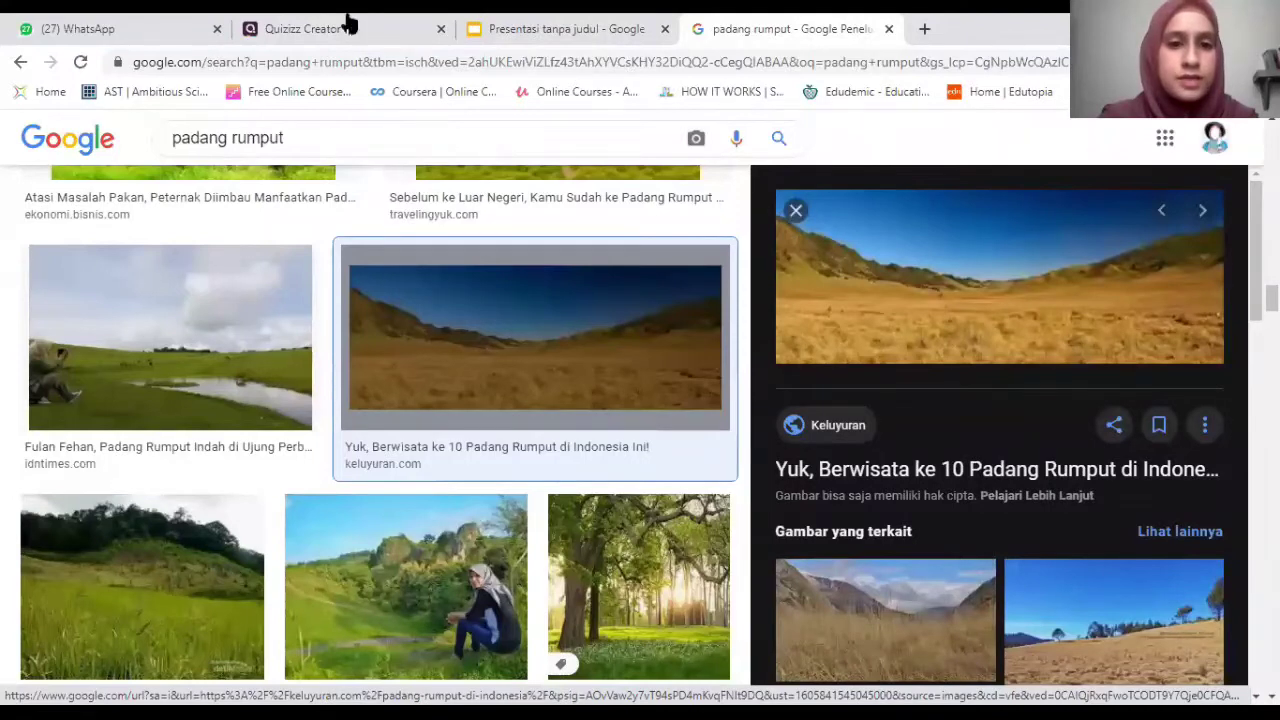
key("ctrl+2")
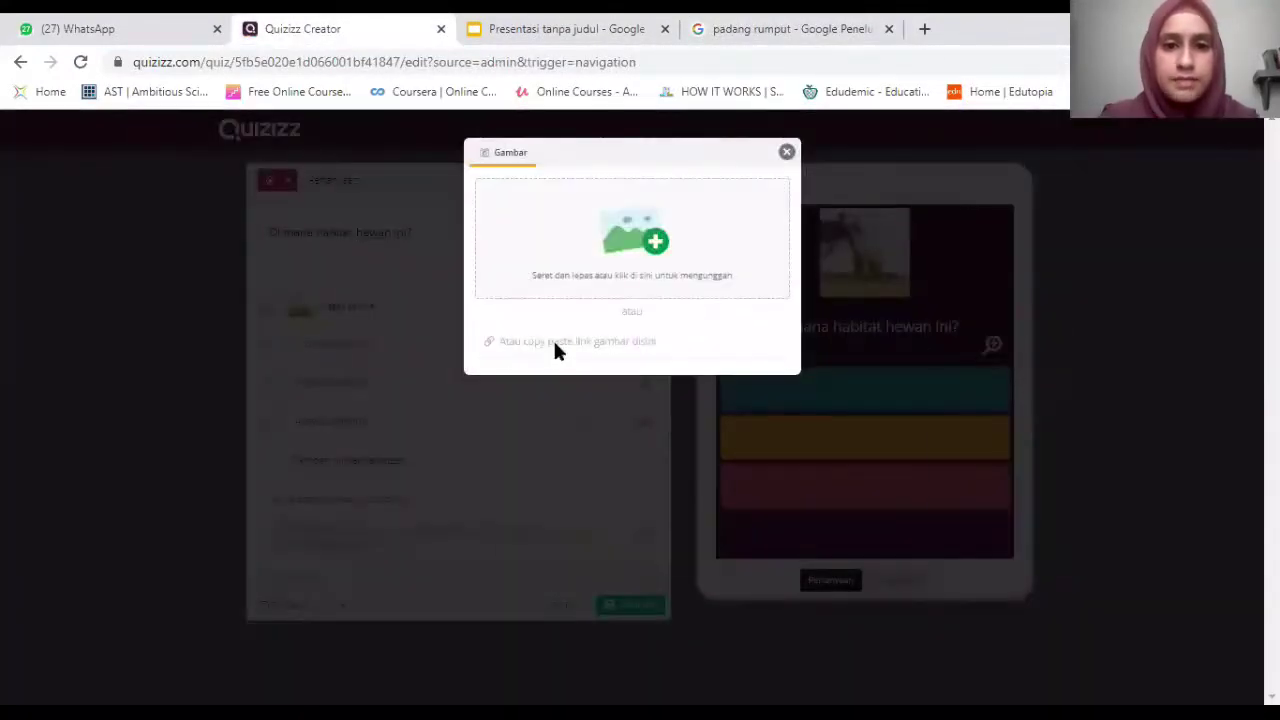
Paste the grassland image address into answer option 1's image link field.
left_click(555, 341)
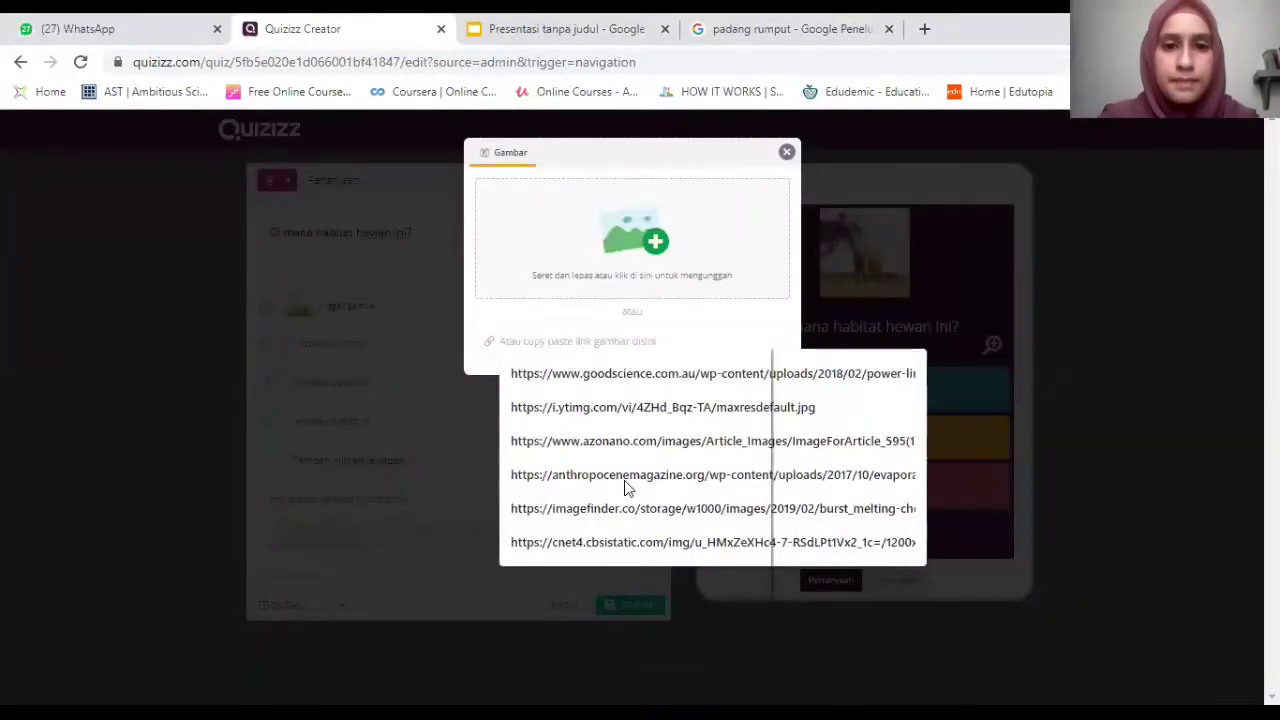
key("ctrl+v")
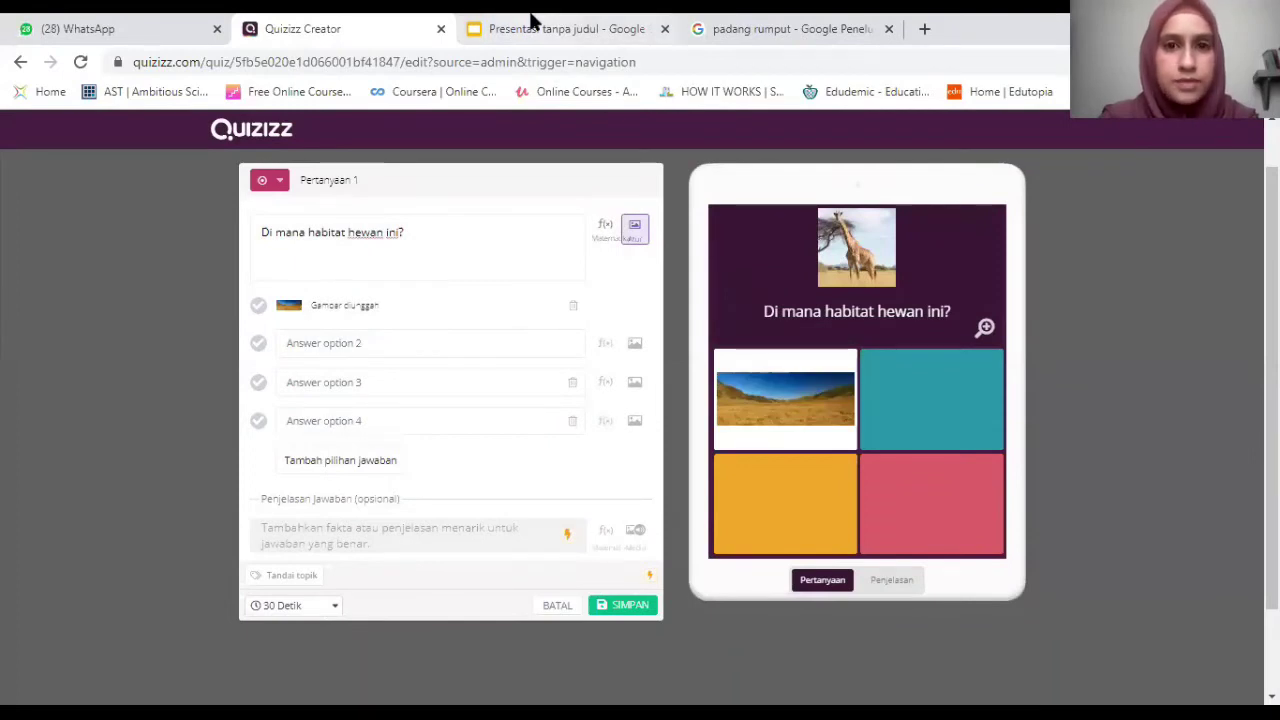
key("ctrl+4")
Search Google Images for 'kutub utara' and copy a snowy polar photo.
triple_click(320, 140)
type("kutub ")
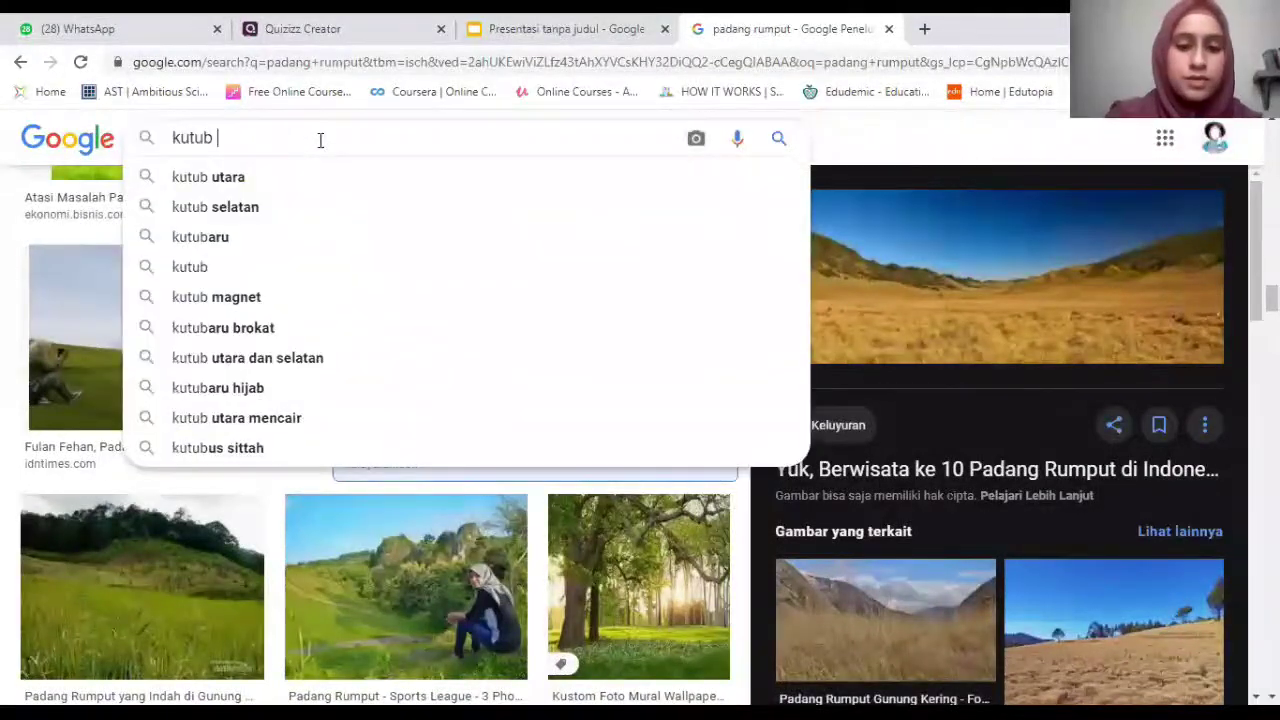
type("utara")
key("Return")
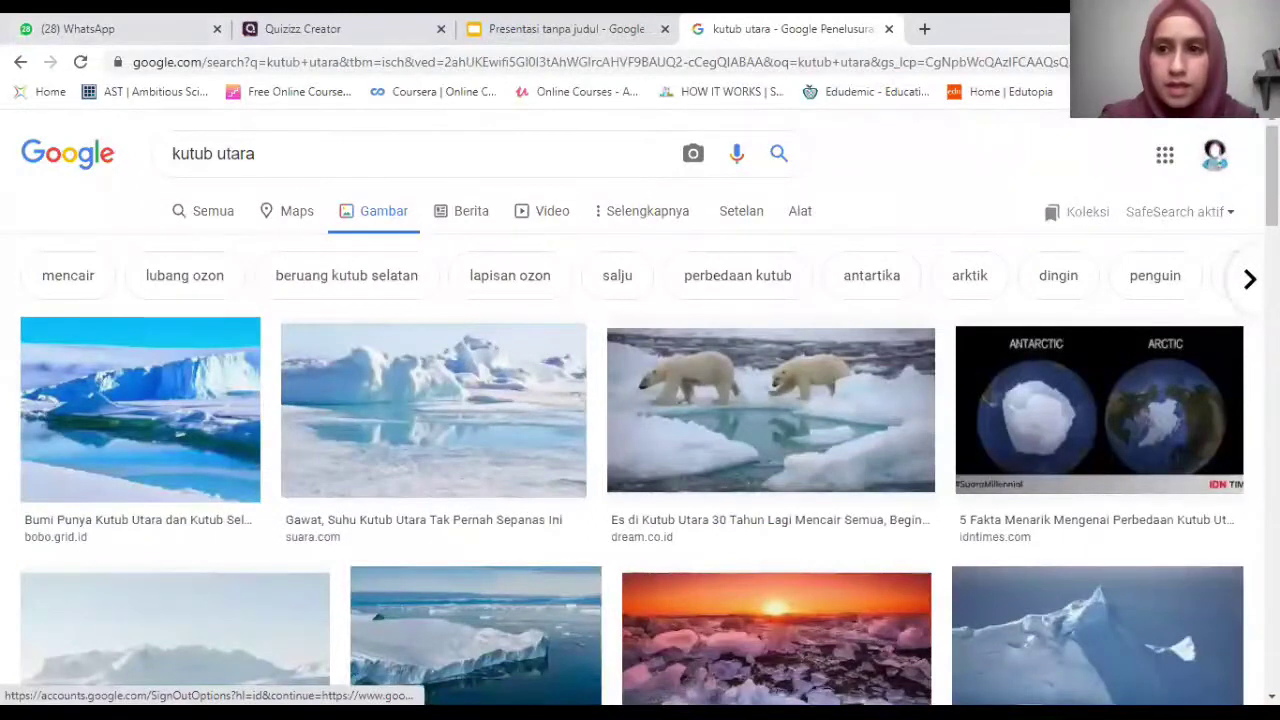
scroll(640, 470, "down", 3)
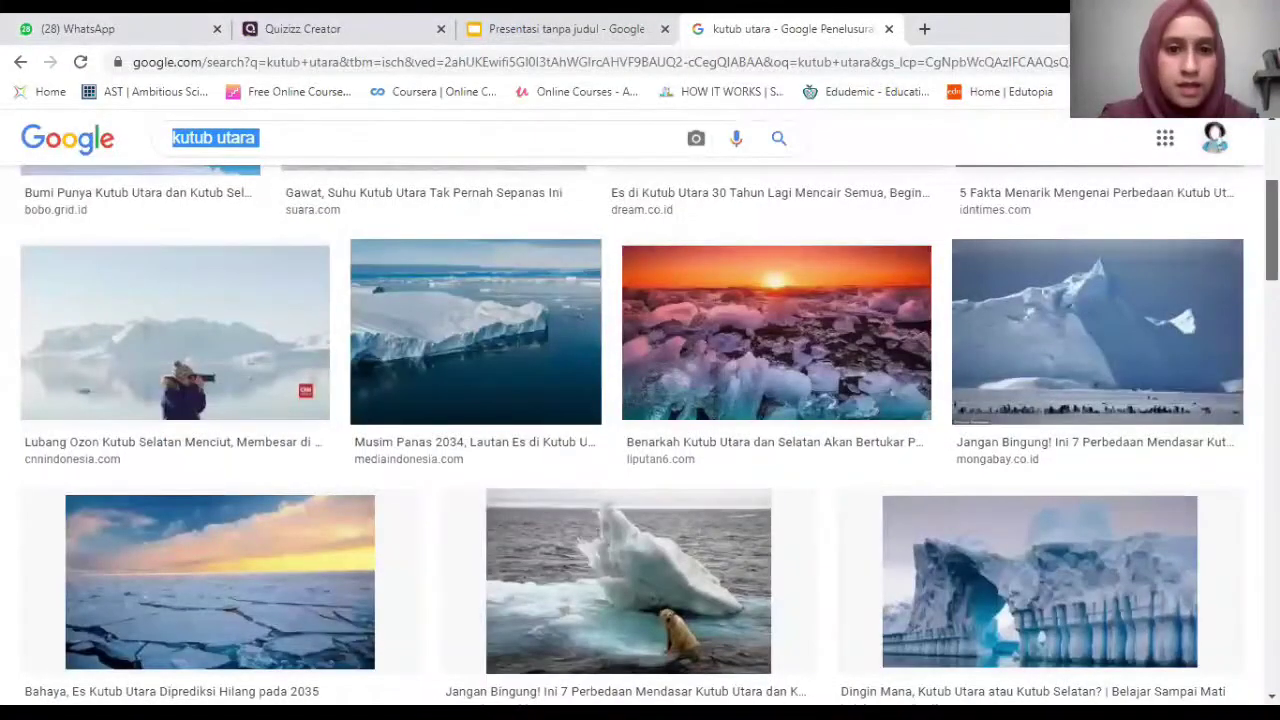
scroll(1108, 414, "down", 4)
left_click(1077, 334)
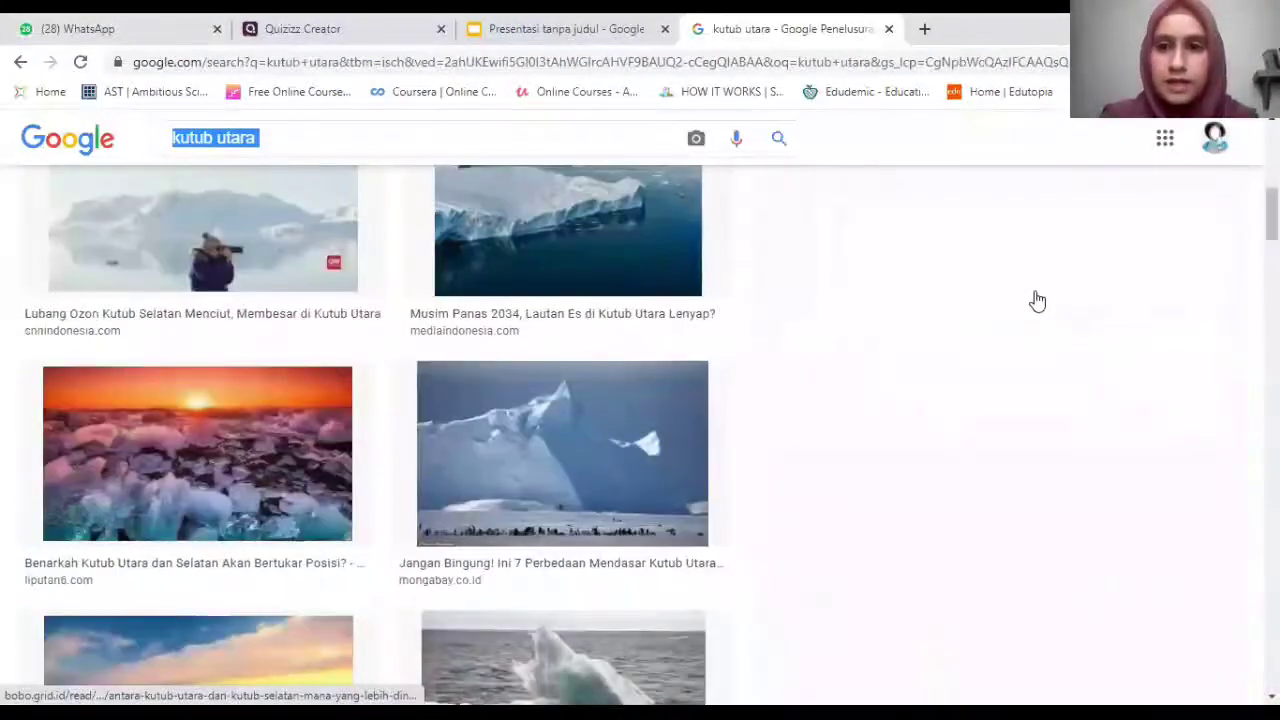
right_click(1027, 263)
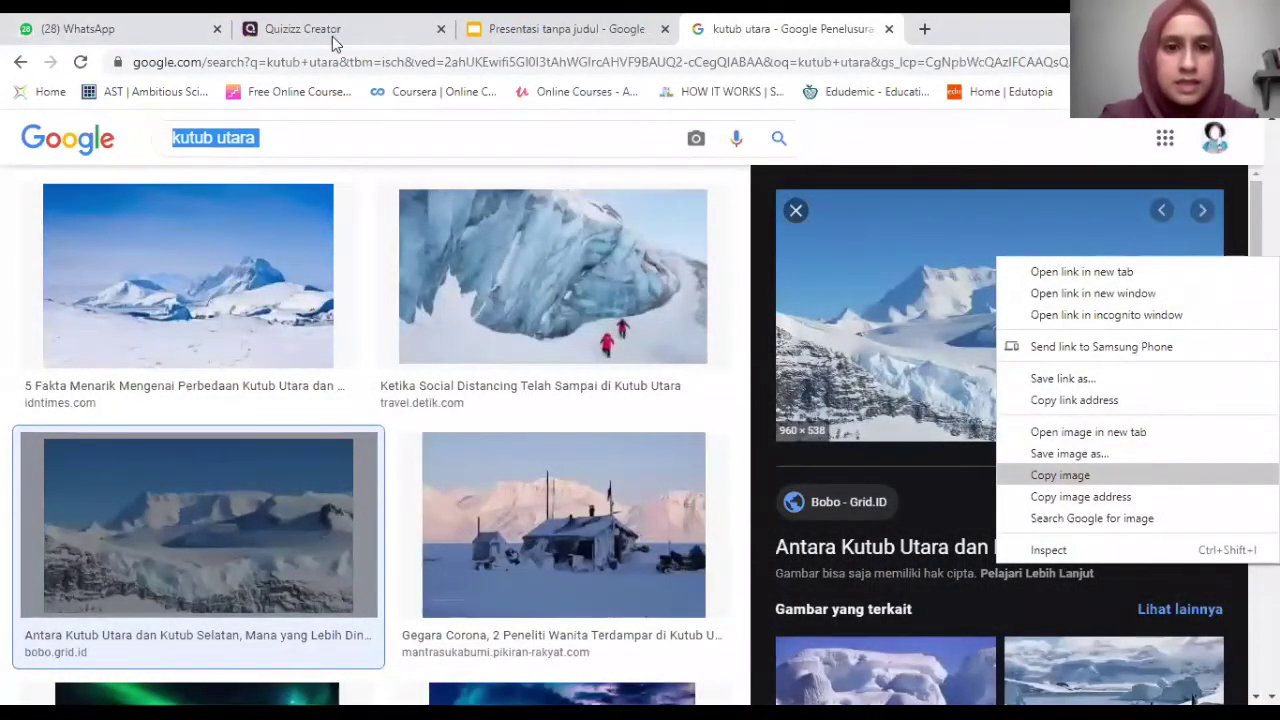
Return to Quizizz and open the image upload for answer option 2.
key("ctrl+Page_Up")
left_click(364, 24)
left_click(641, 346)
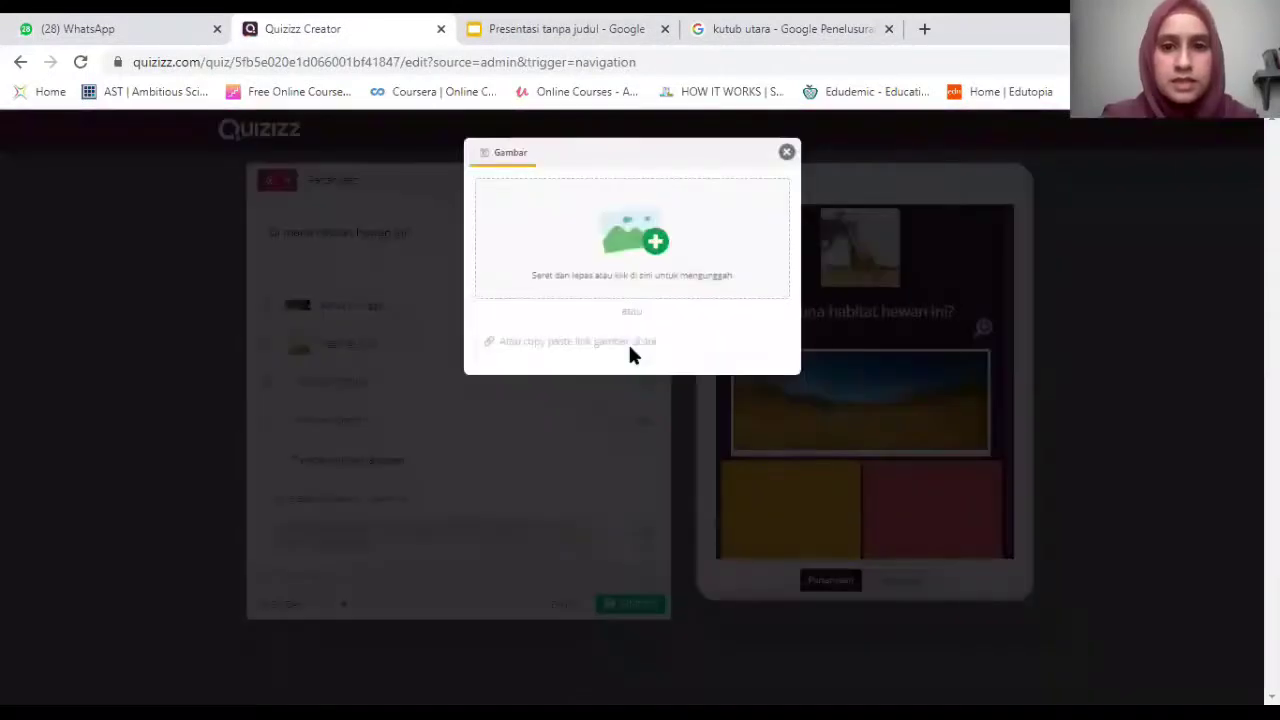
Paste the copied polar image URL into answer option 2's image link field.
left_click(630, 344)
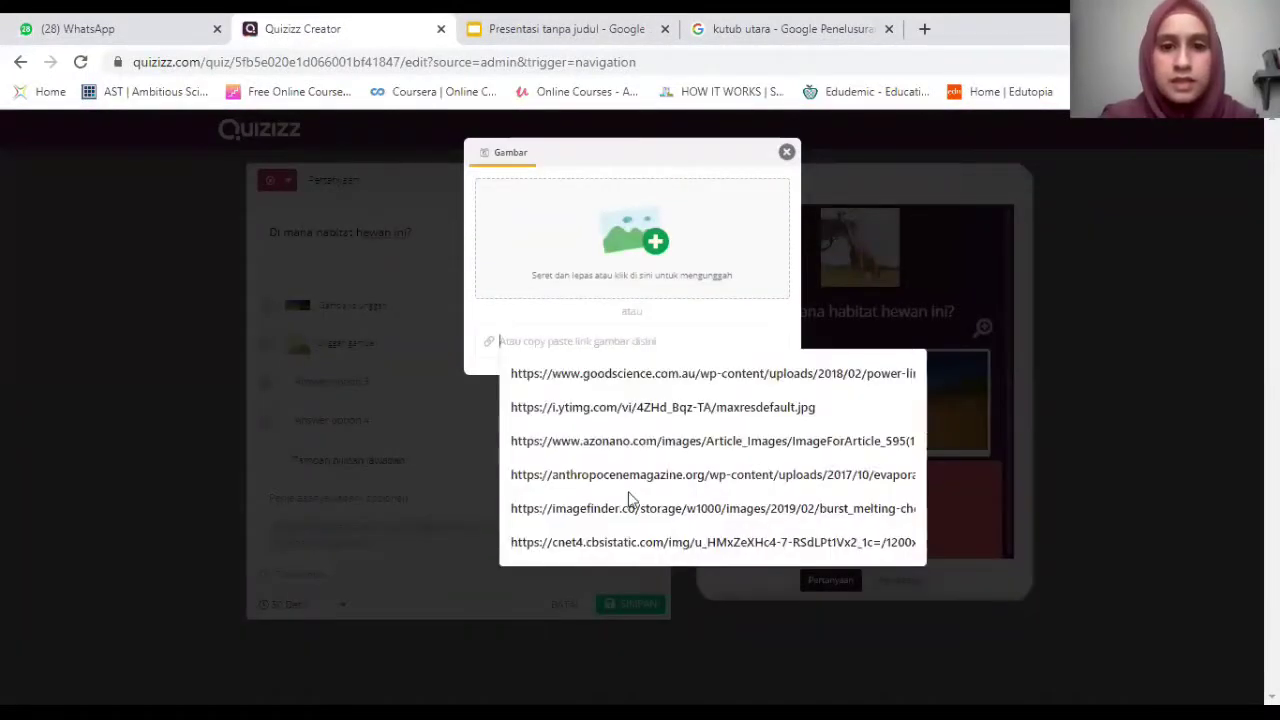
right_click(587, 341)
key("Return")
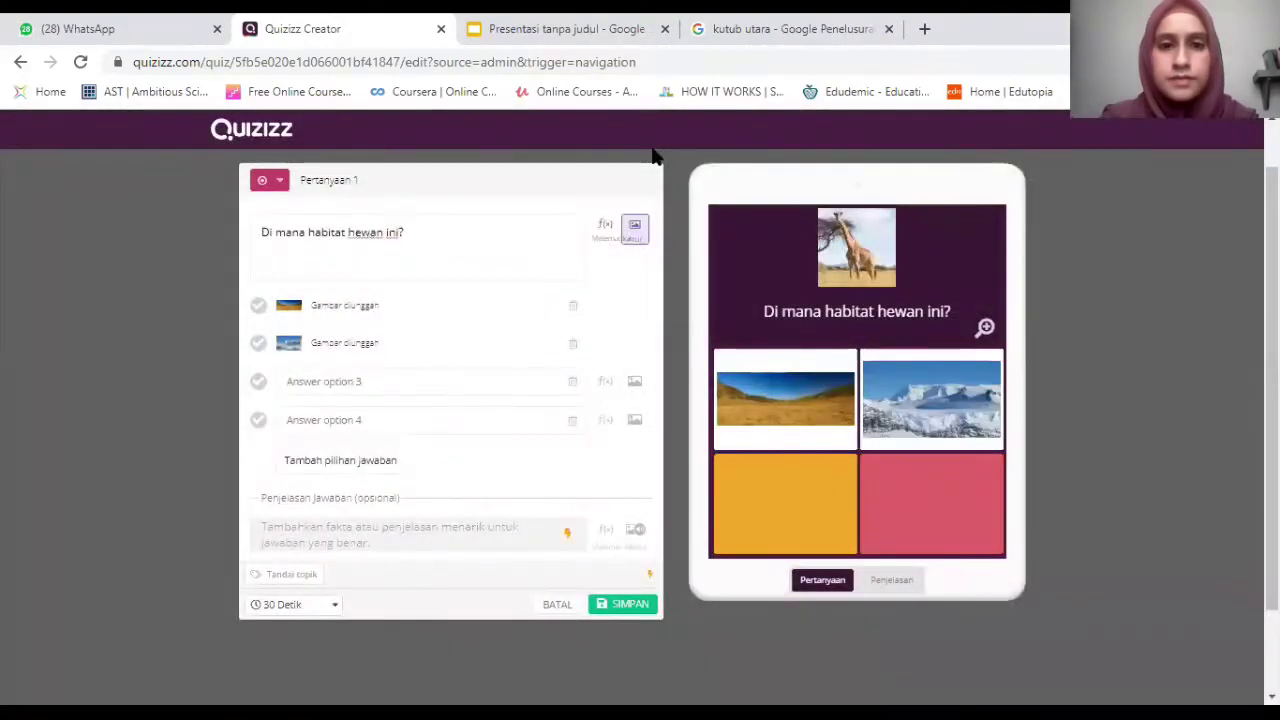
Replace the Google Images query with 'hutan tropis' and run the search.
left_click(560, 28)
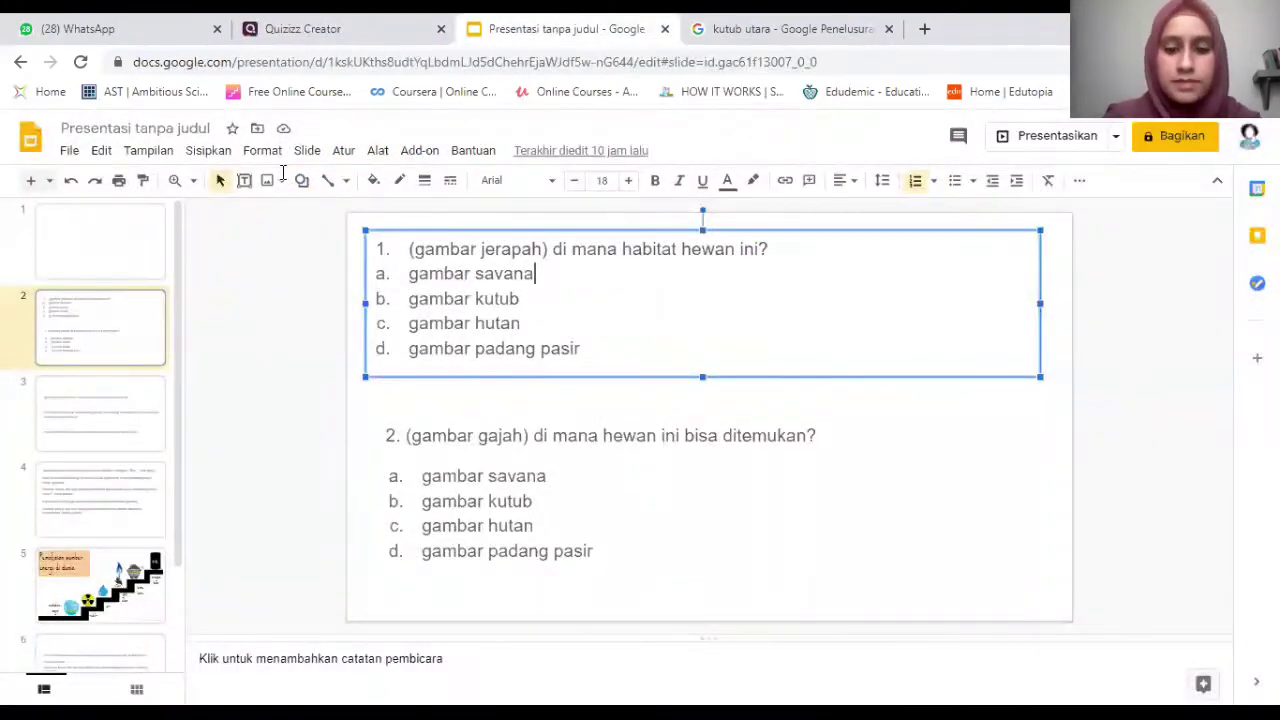
key("ctrl+Tab")
key("Page_Down")
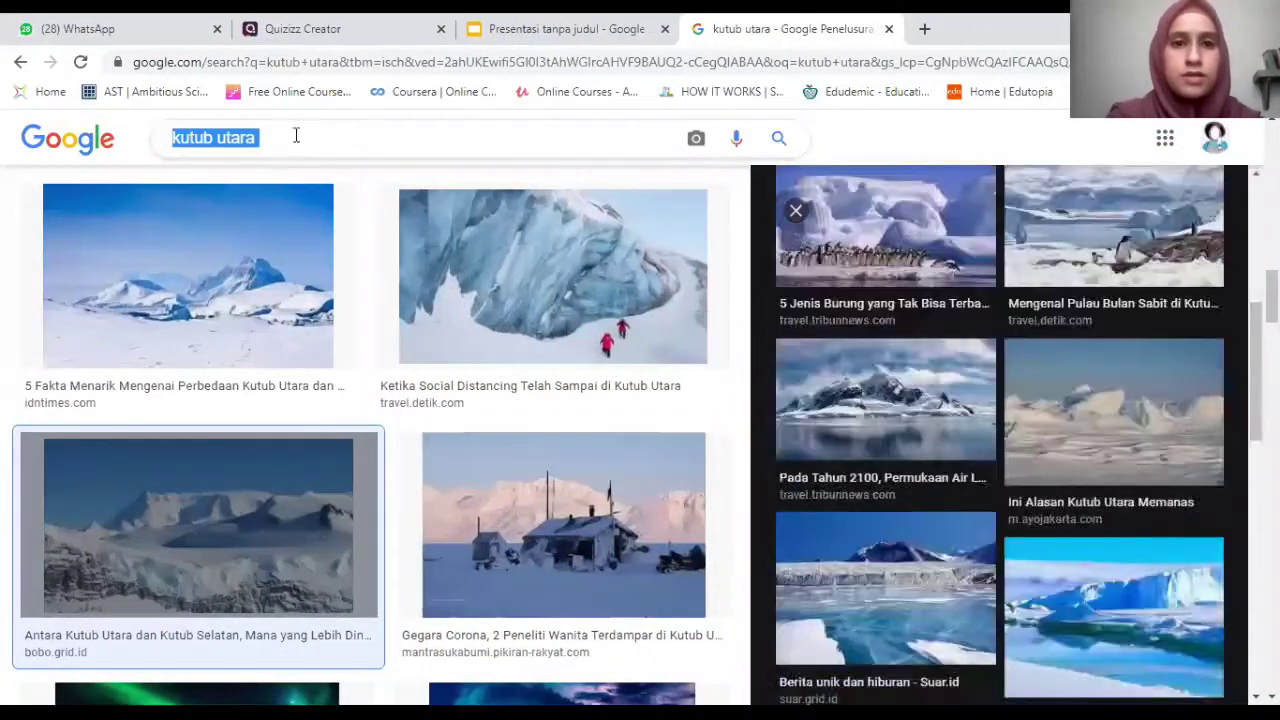
key("Escape")
left_click(296, 135)
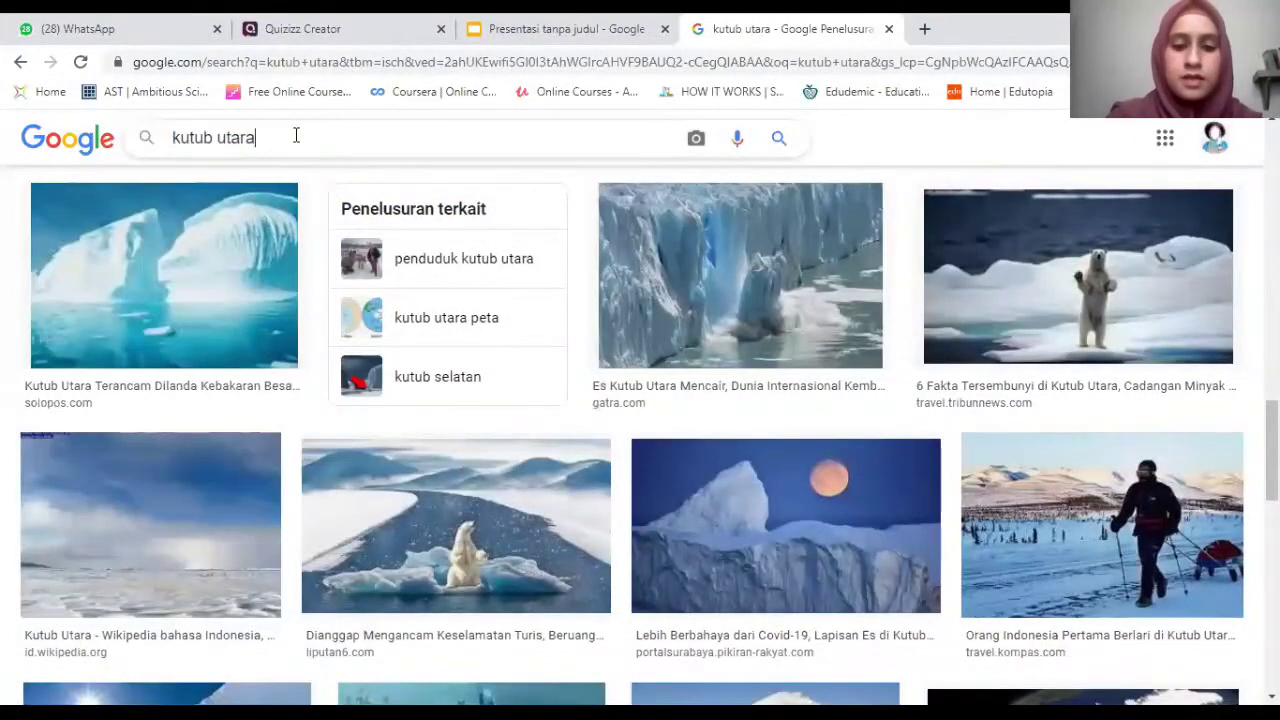
key("ctrl+a")
type("hutan tropis")
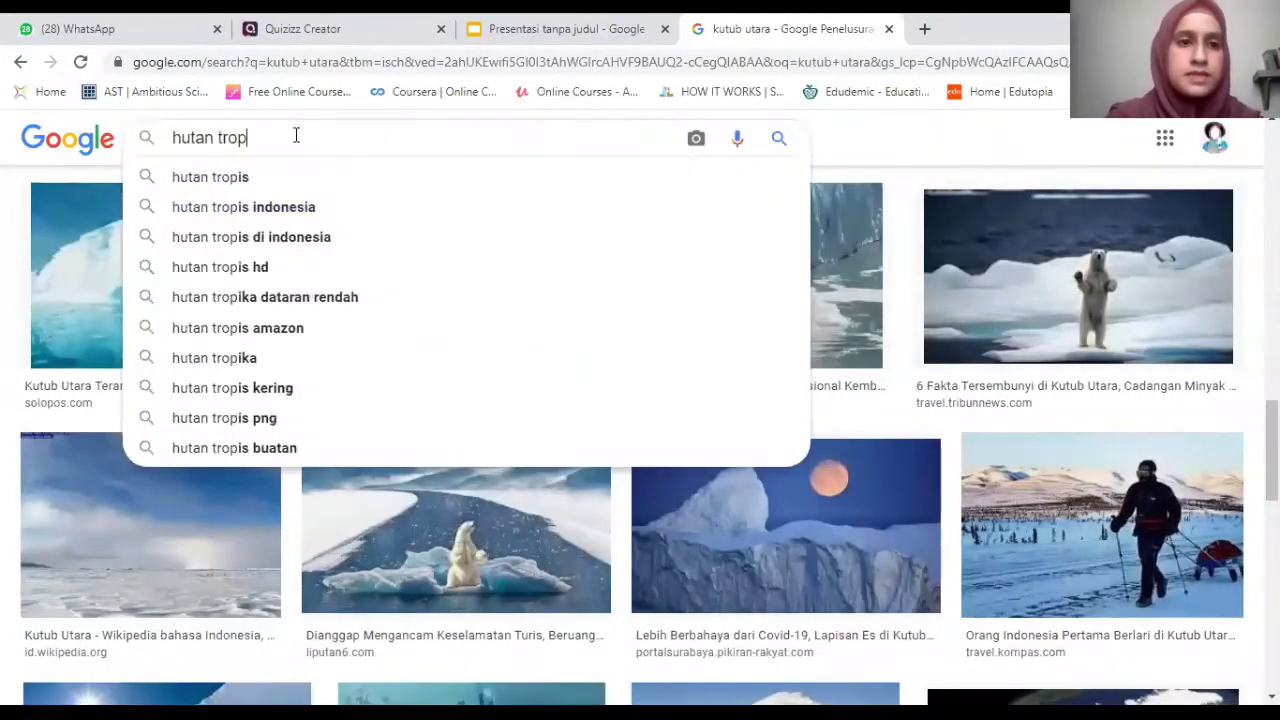
key("Return")
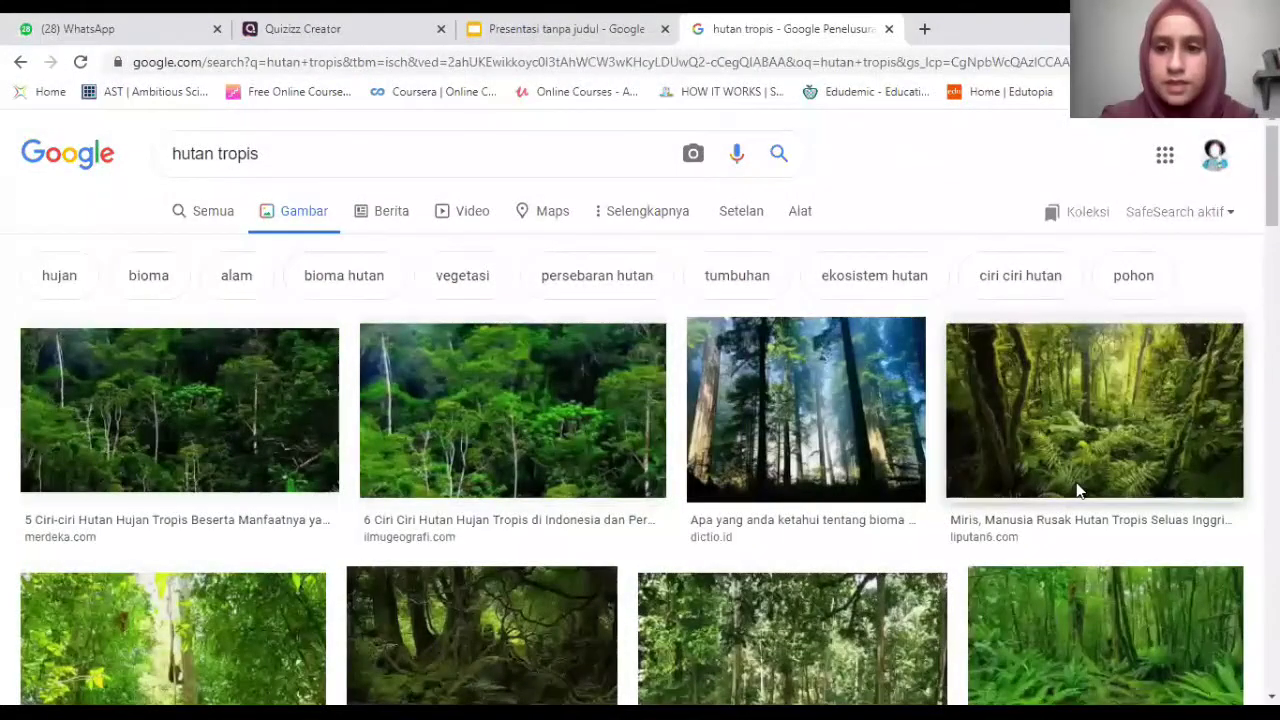
Copy the image address of the dense green jungle photo.
left_click(1078, 490)
right_click(1078, 510)
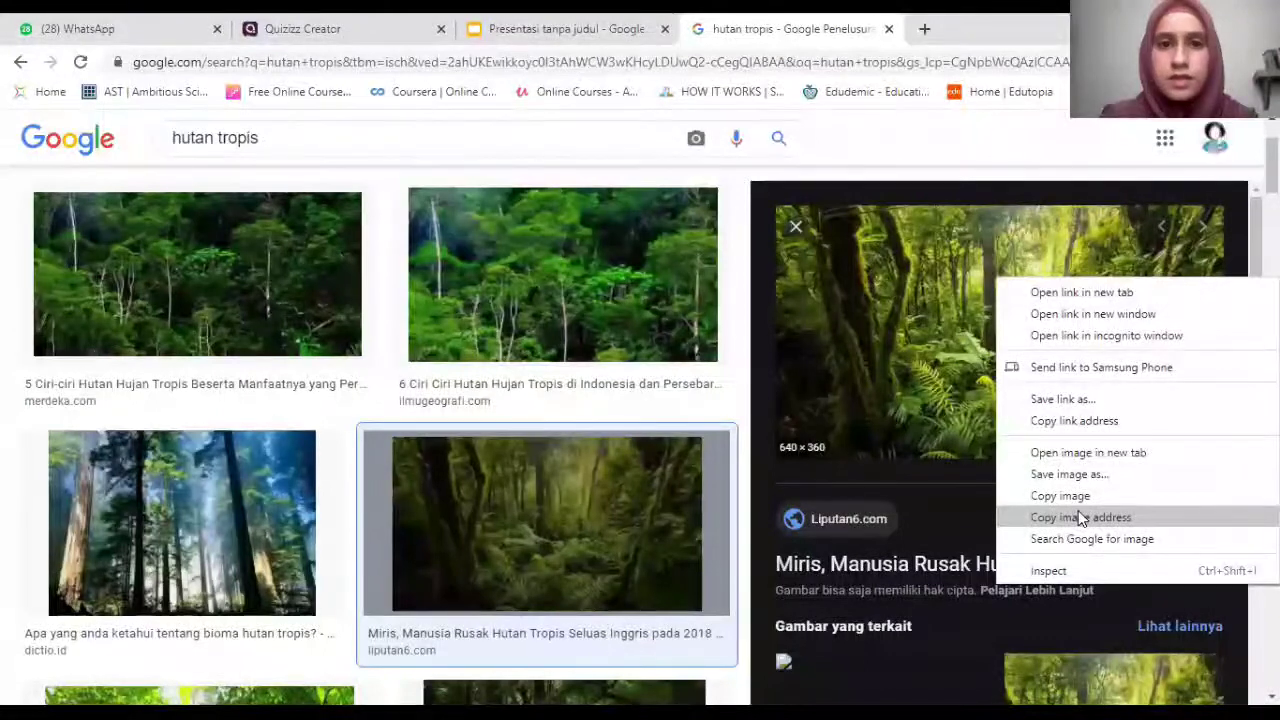
left_click(1078, 514)
left_click(290, 29)
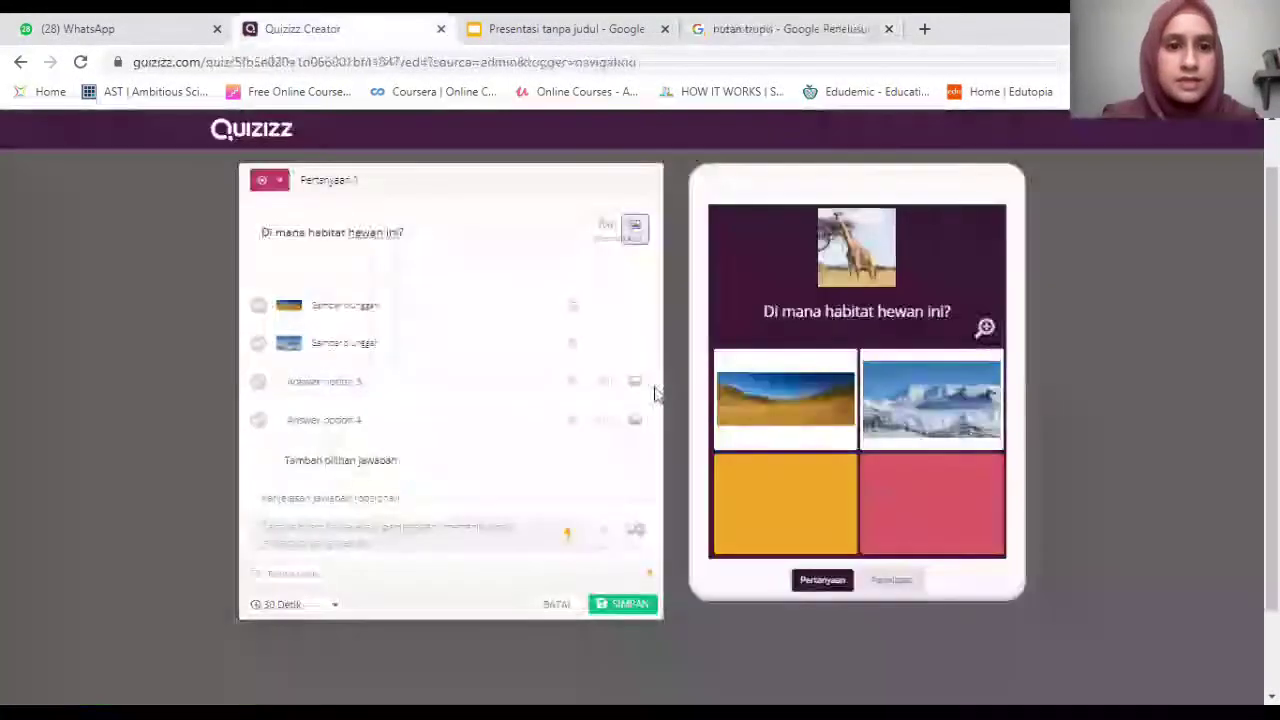
Paste the jungle image link as the picture for answer option 3.
left_click(634, 381)
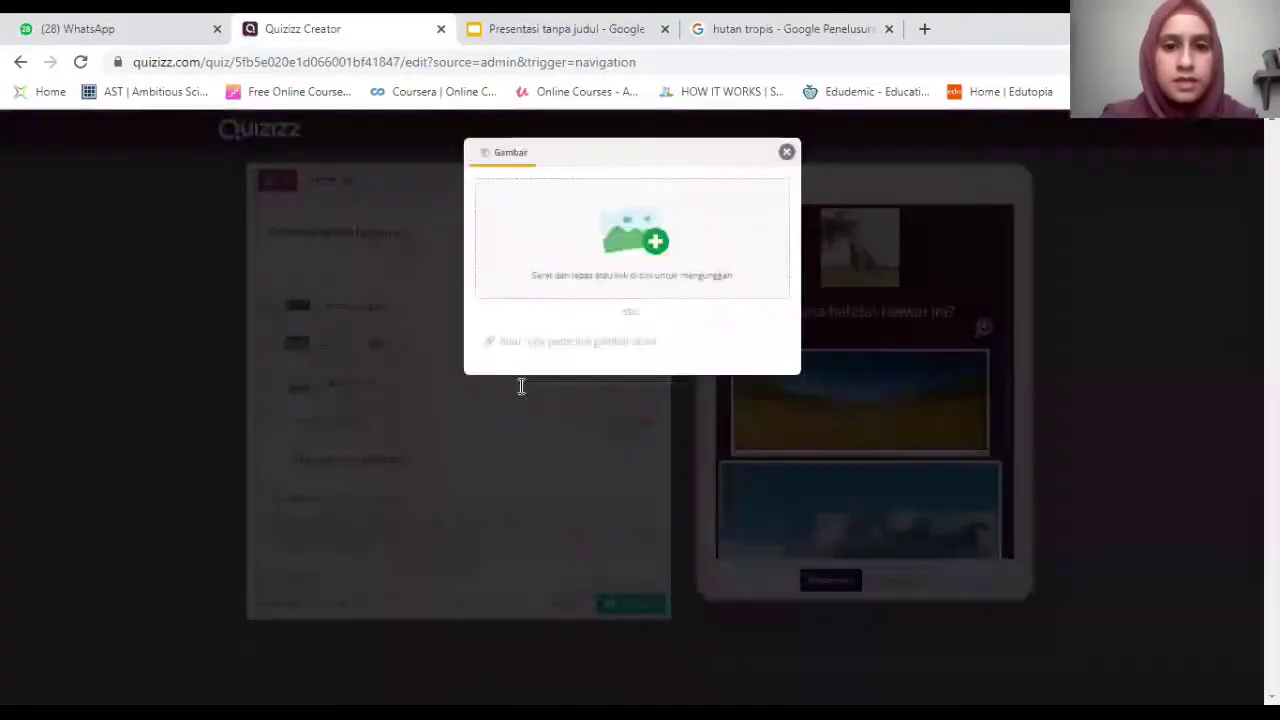
right_click(552, 341)
left_click(617, 489)
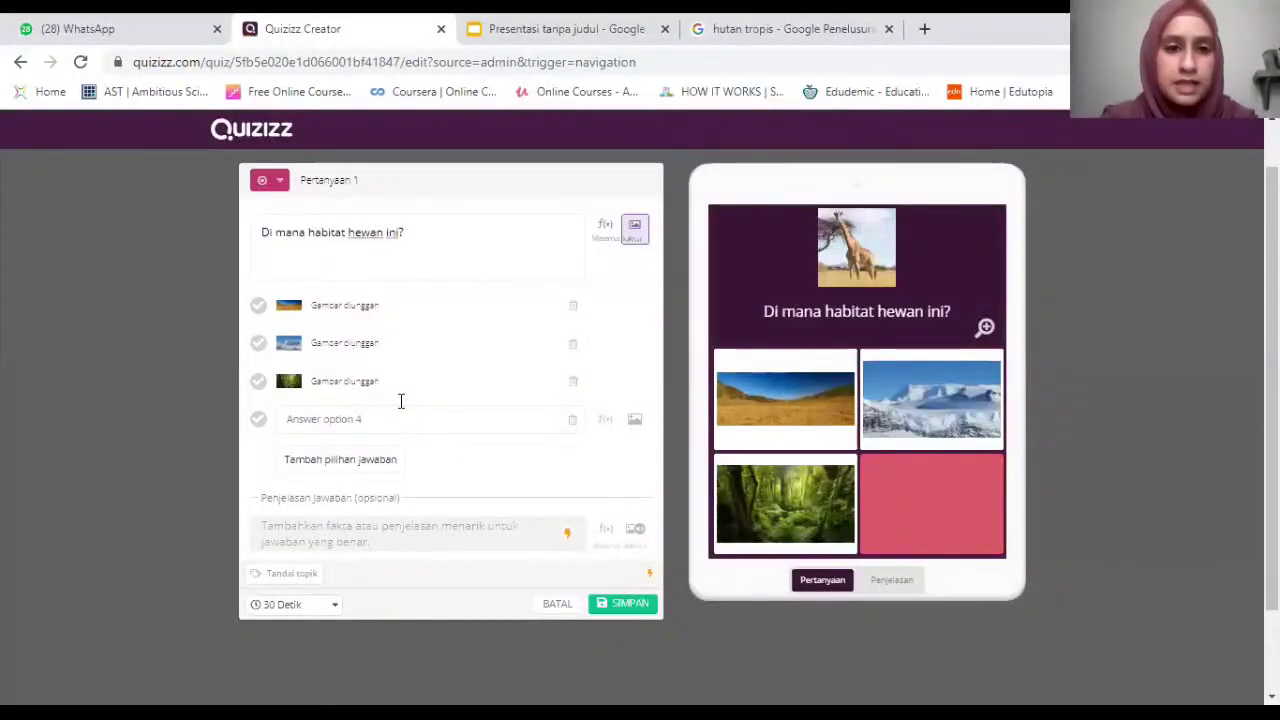
left_click(621, 437)
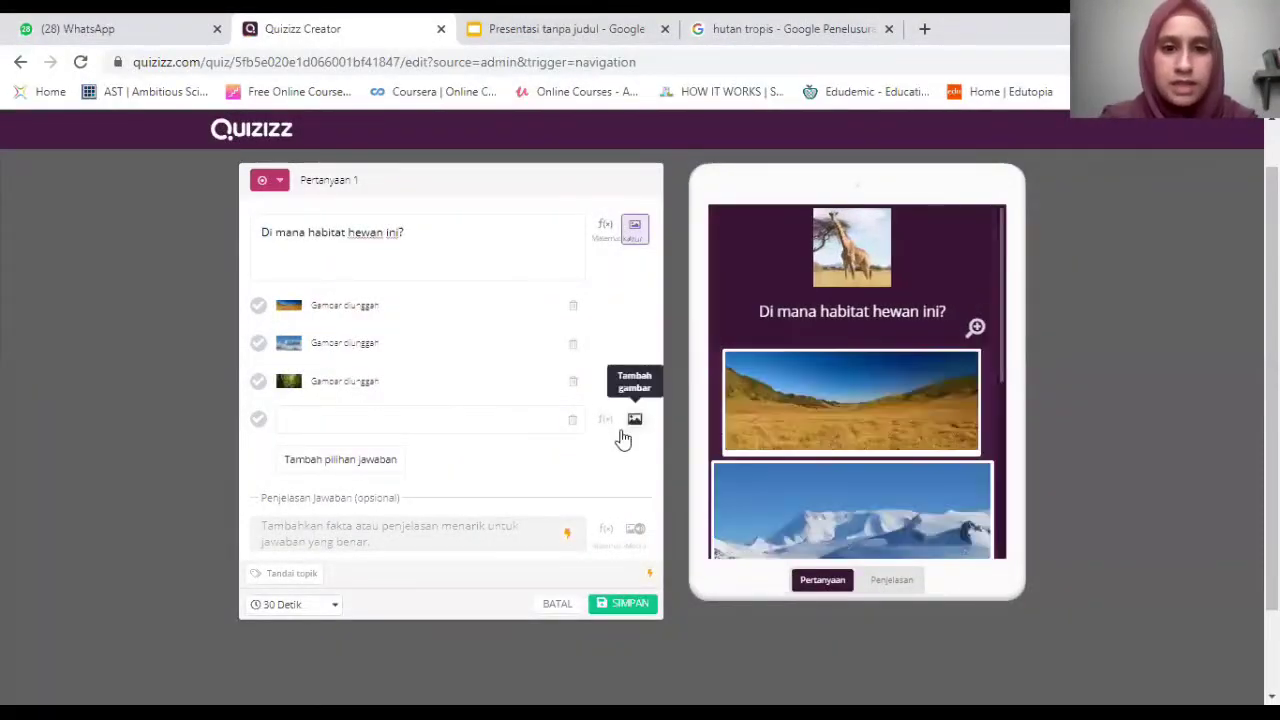
Search Google Images for 'padang pasir', fixing the misspelled query.
key("ctrl+Tab")
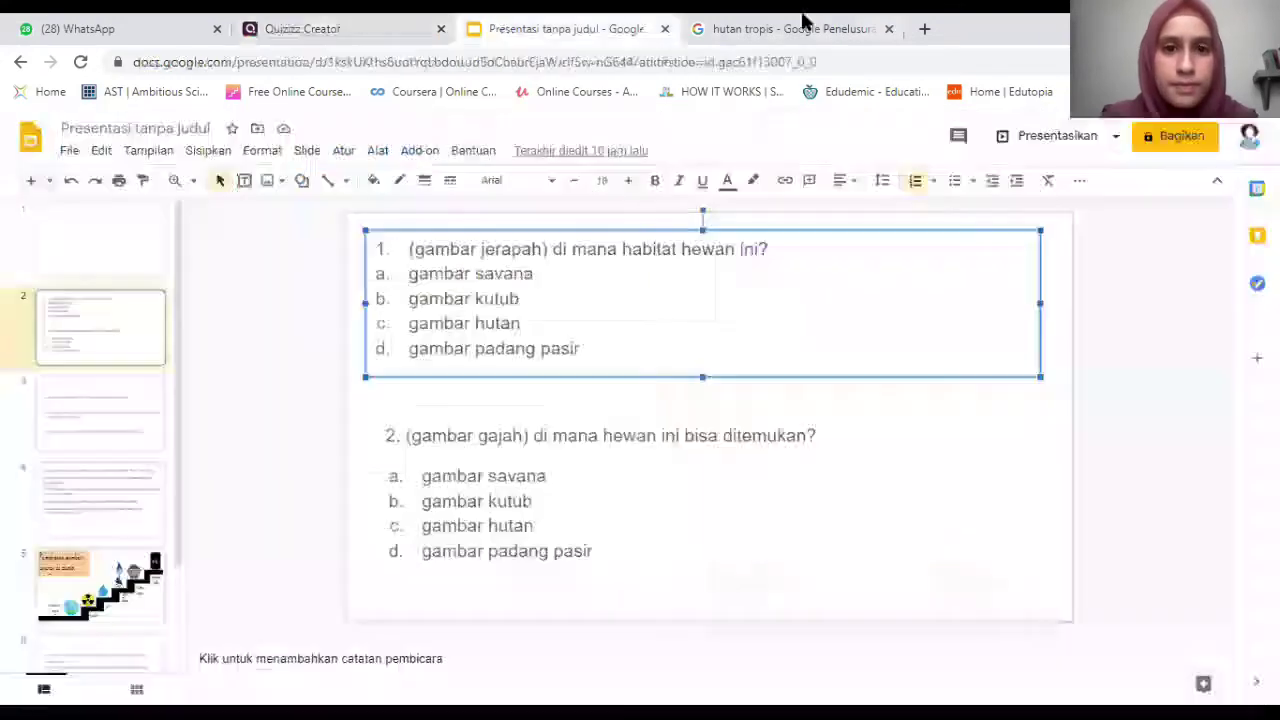
left_click(803, 22)
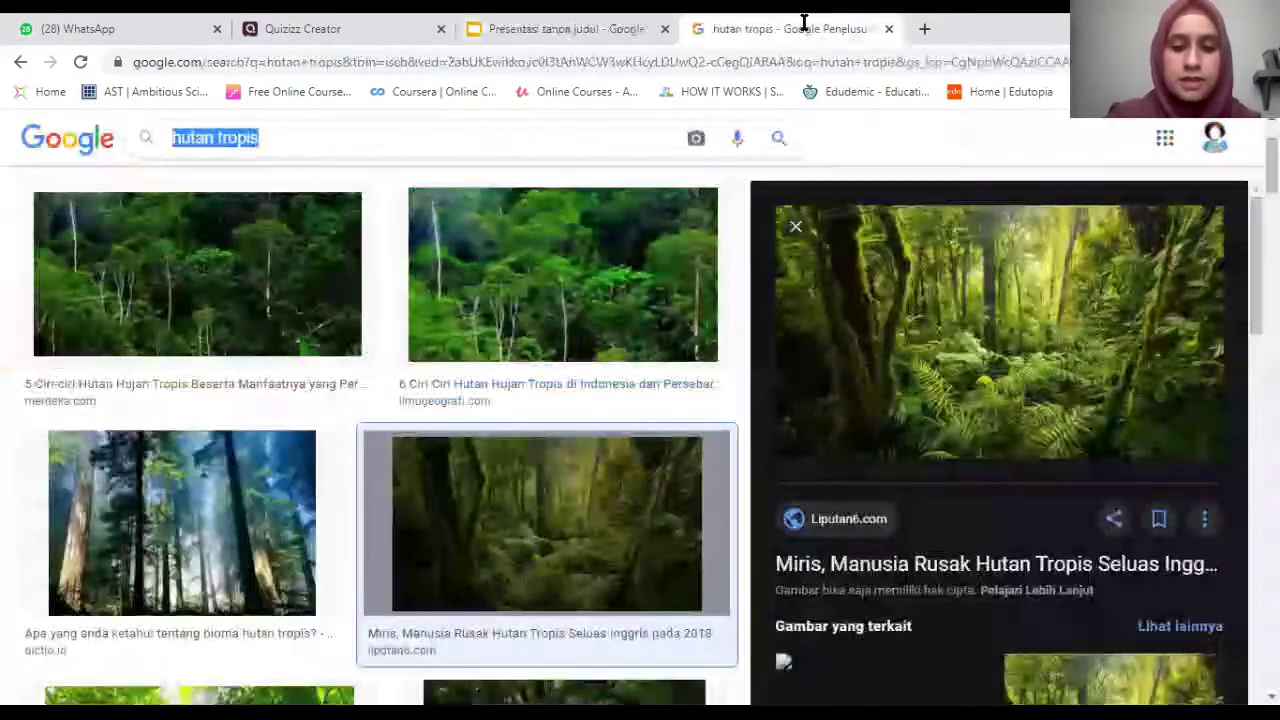
type("padang pa")
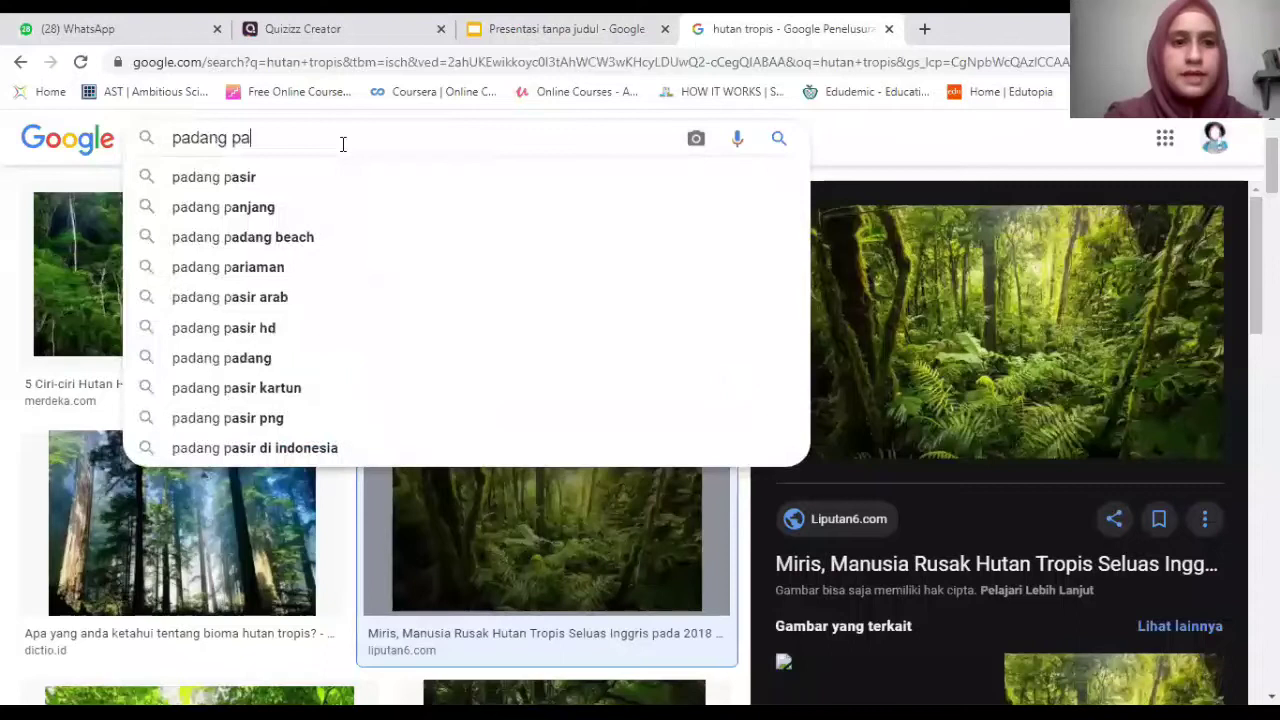
type("sai")
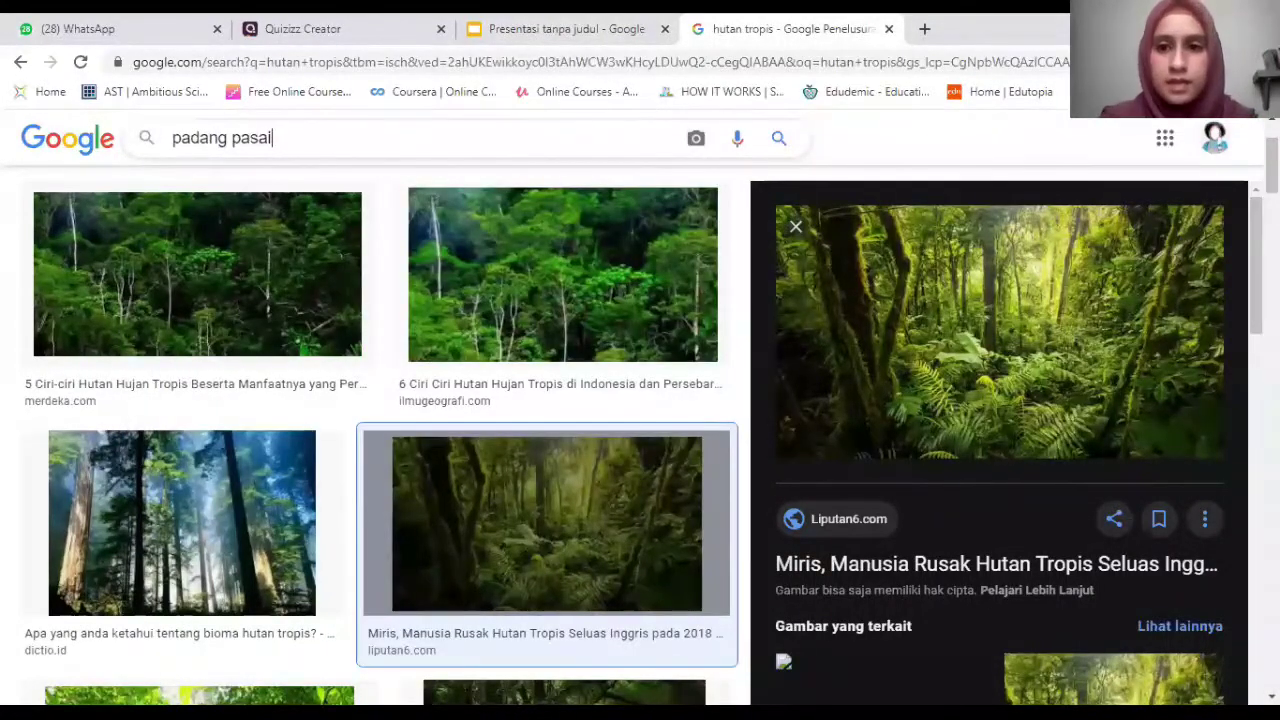
key("BackSpace")
key("BackSpace")
type("ir")
key("Return")
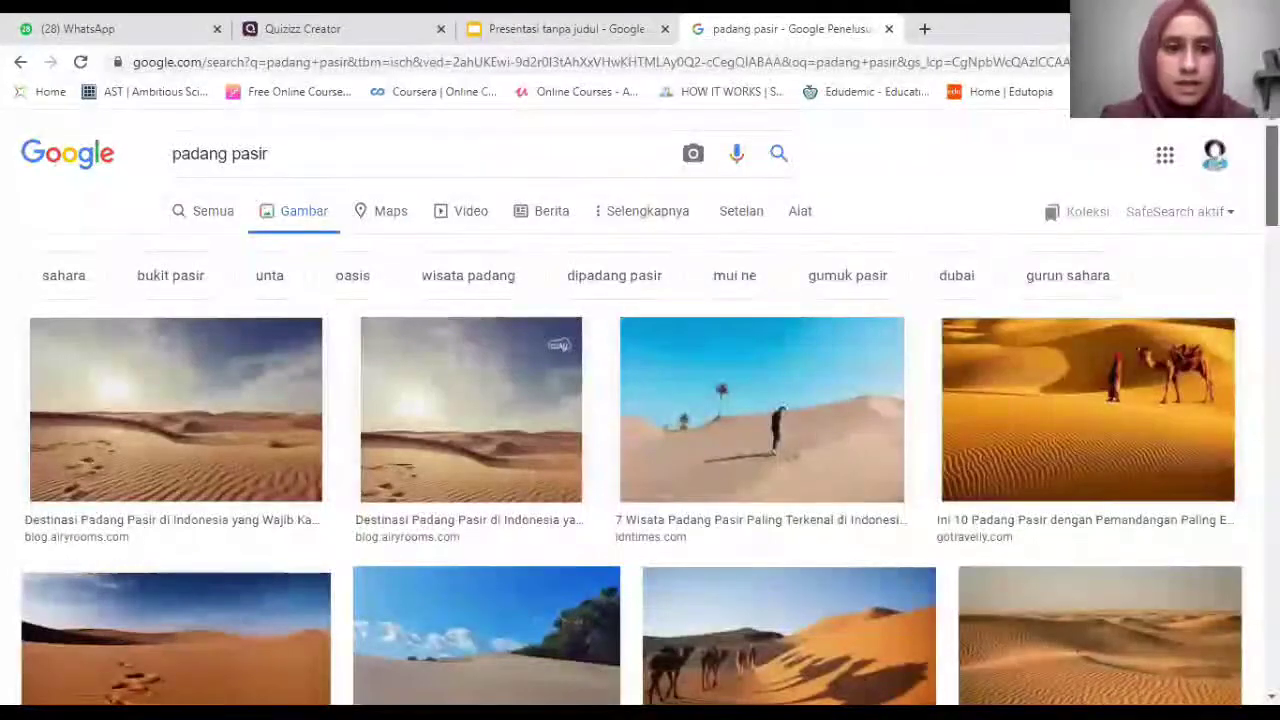
Preview the sand dunes with footprints, then start adding answer option 4's image.
scroll(640, 420, "down", 2)
left_click(176, 454)
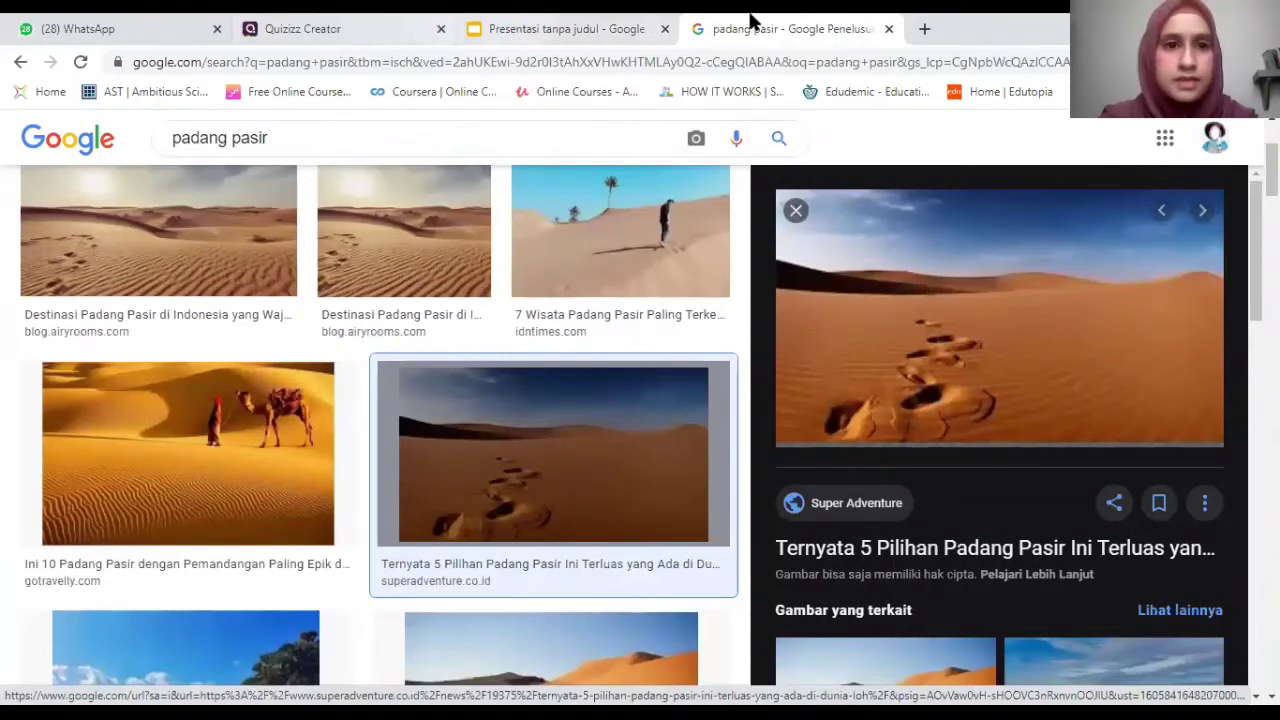
key("ctrl+2")
left_click(637, 419)
Clear the invalid link pasted into the image link field.
left_click(616, 341)
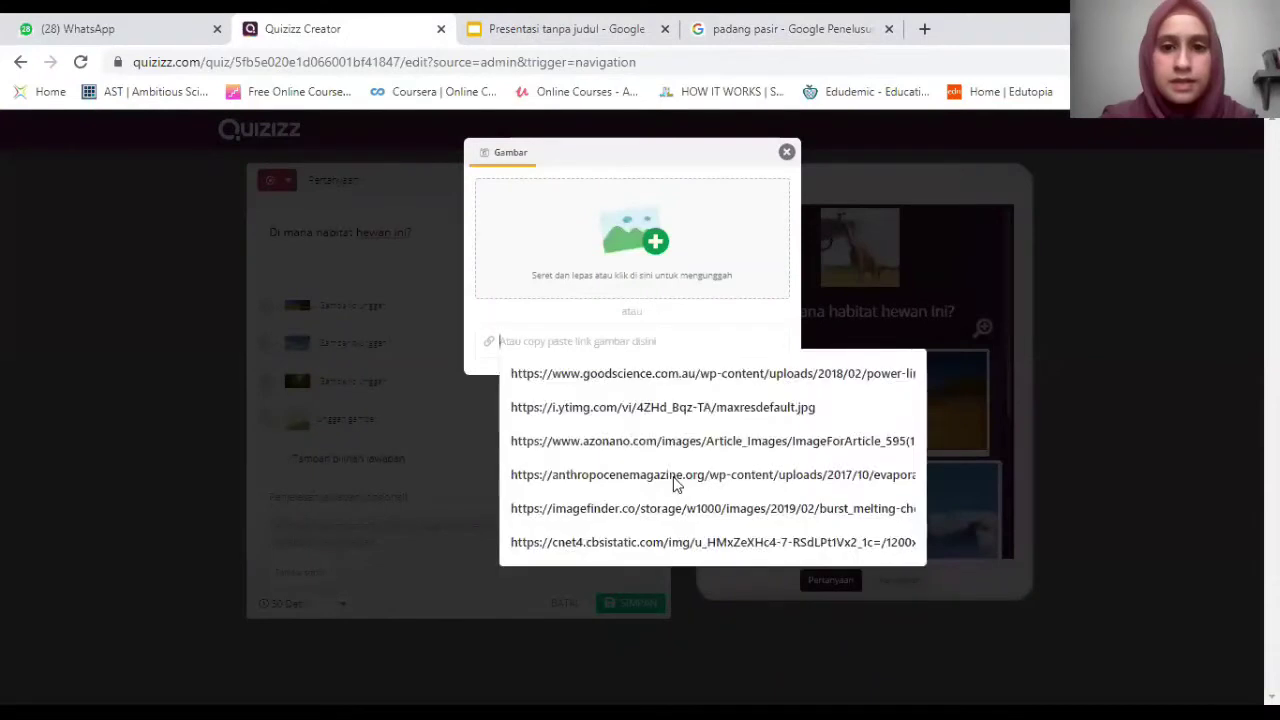
right_click(615, 347)
key("Return")
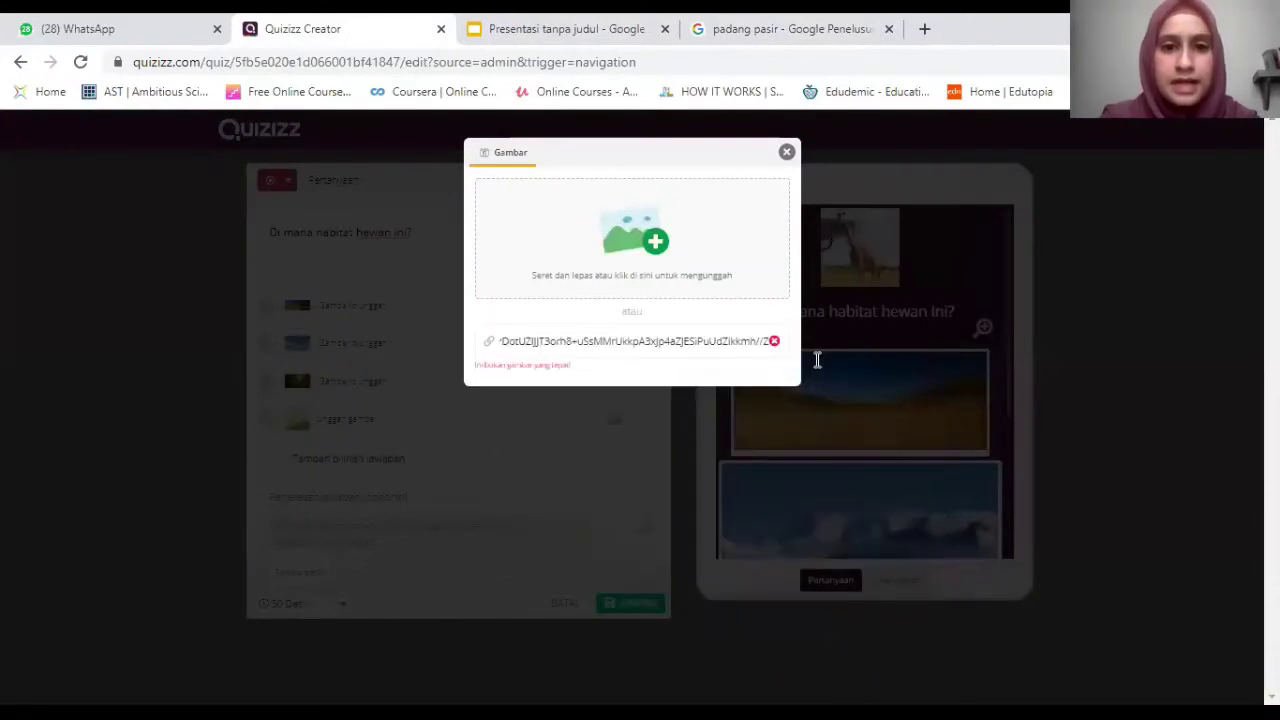
key("ctrl+a")
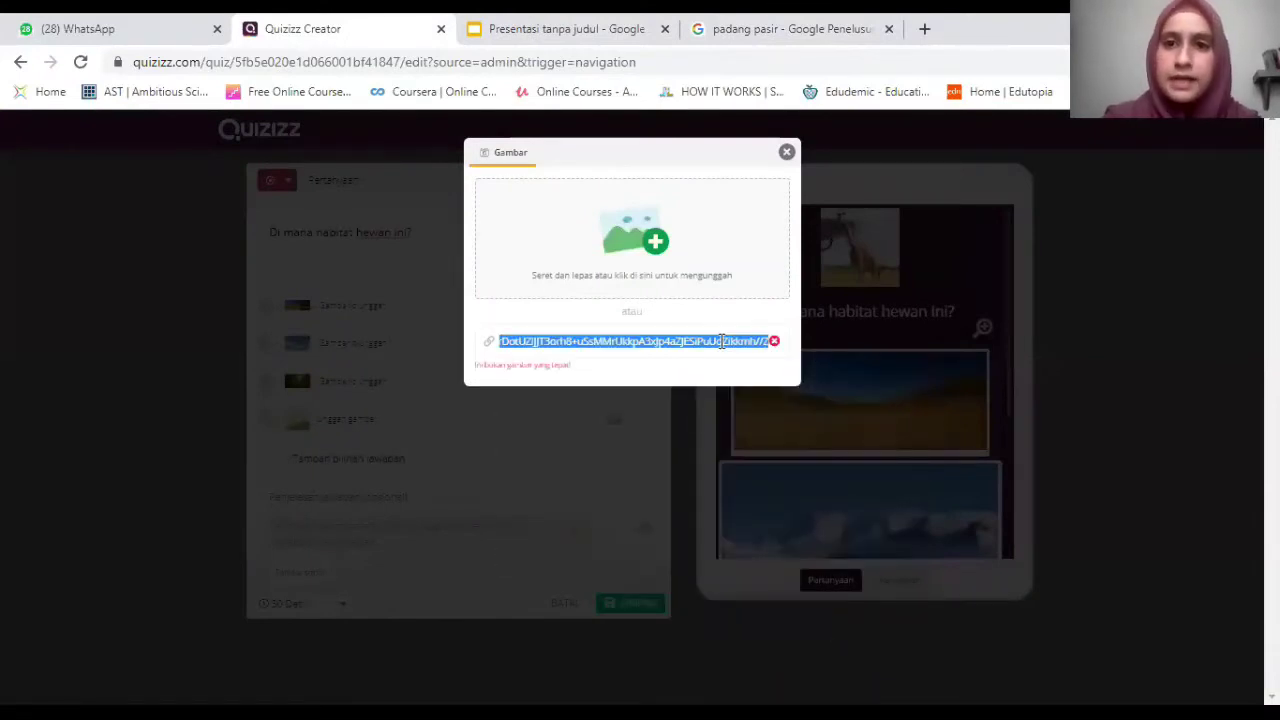
key("BackSpace")
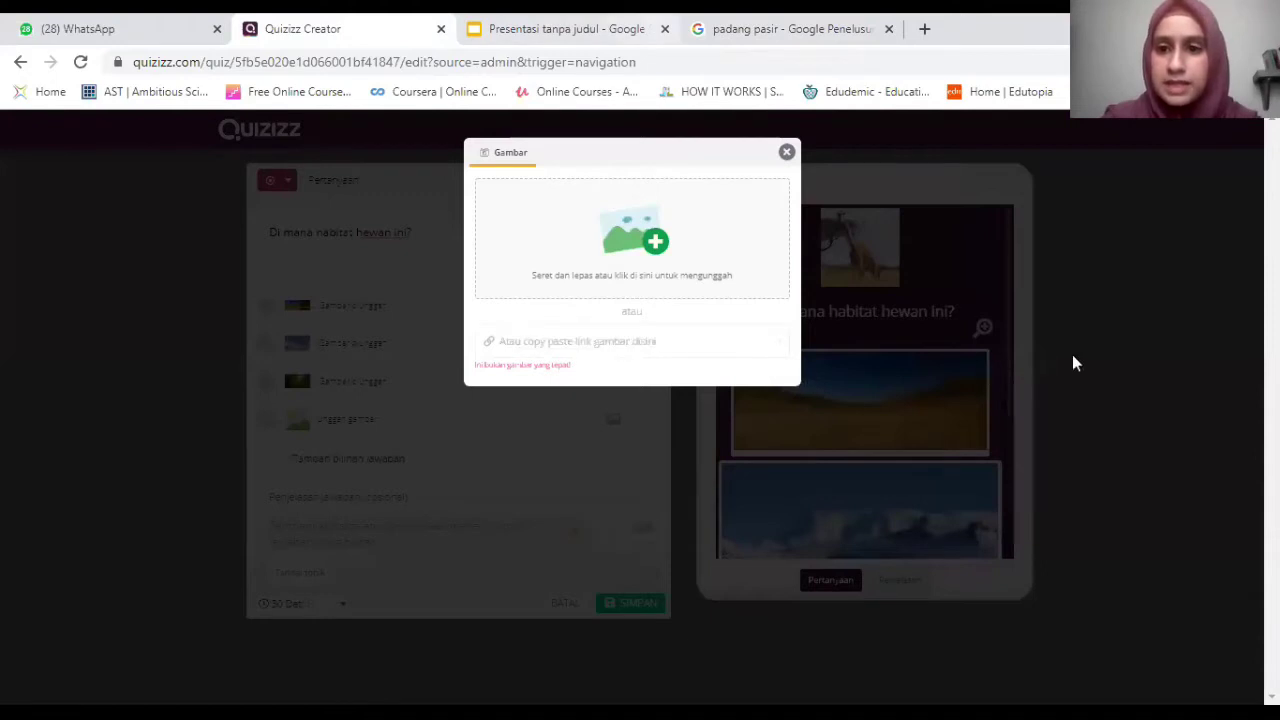
Copy the dune image's address and paste it into answer option 4.
key("ctrl+4")
right_click(1001, 314)
left_click(1066, 545)
left_click(357, 28)
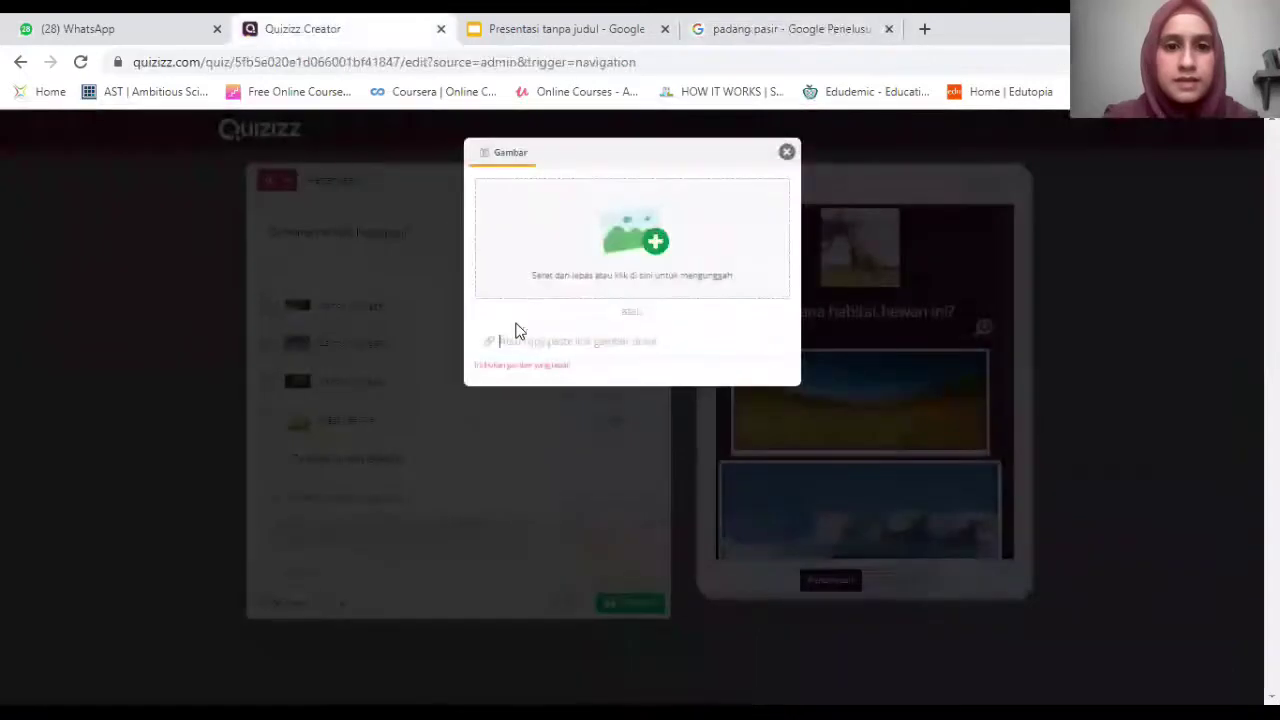
right_click(516, 341)
left_click(571, 486)
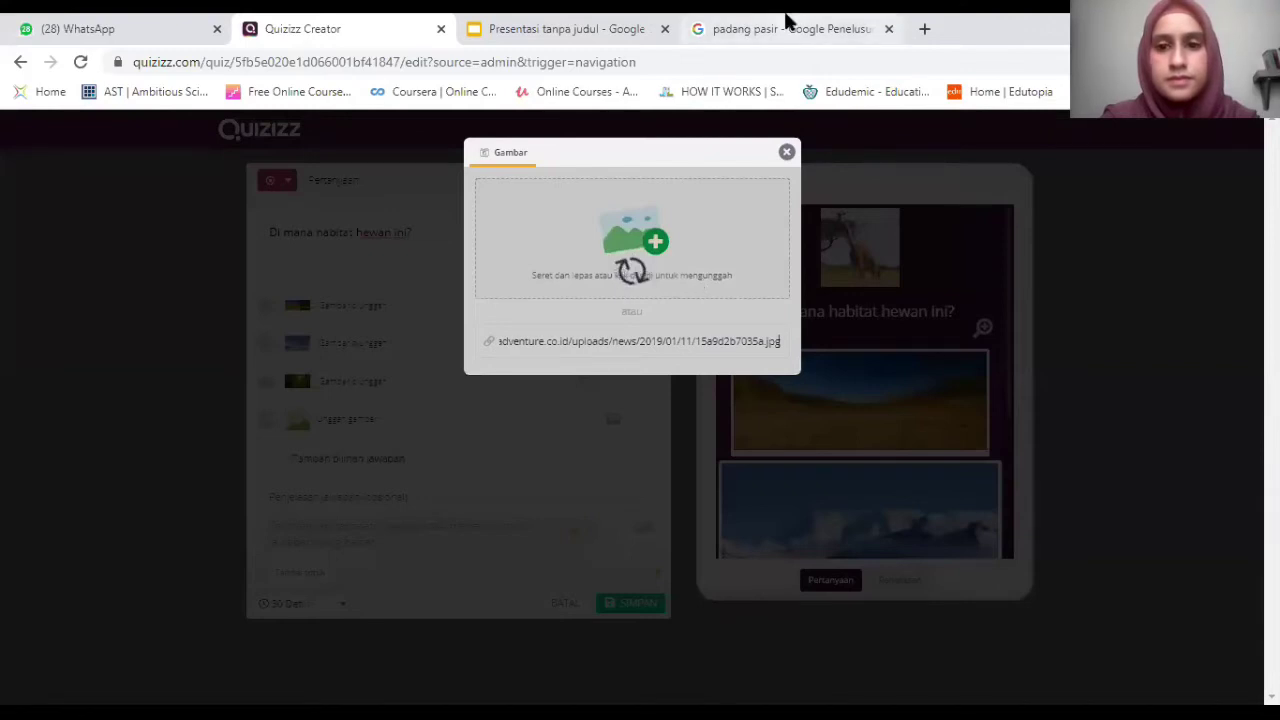
left_click(785, 20)
left_click(275, 22)
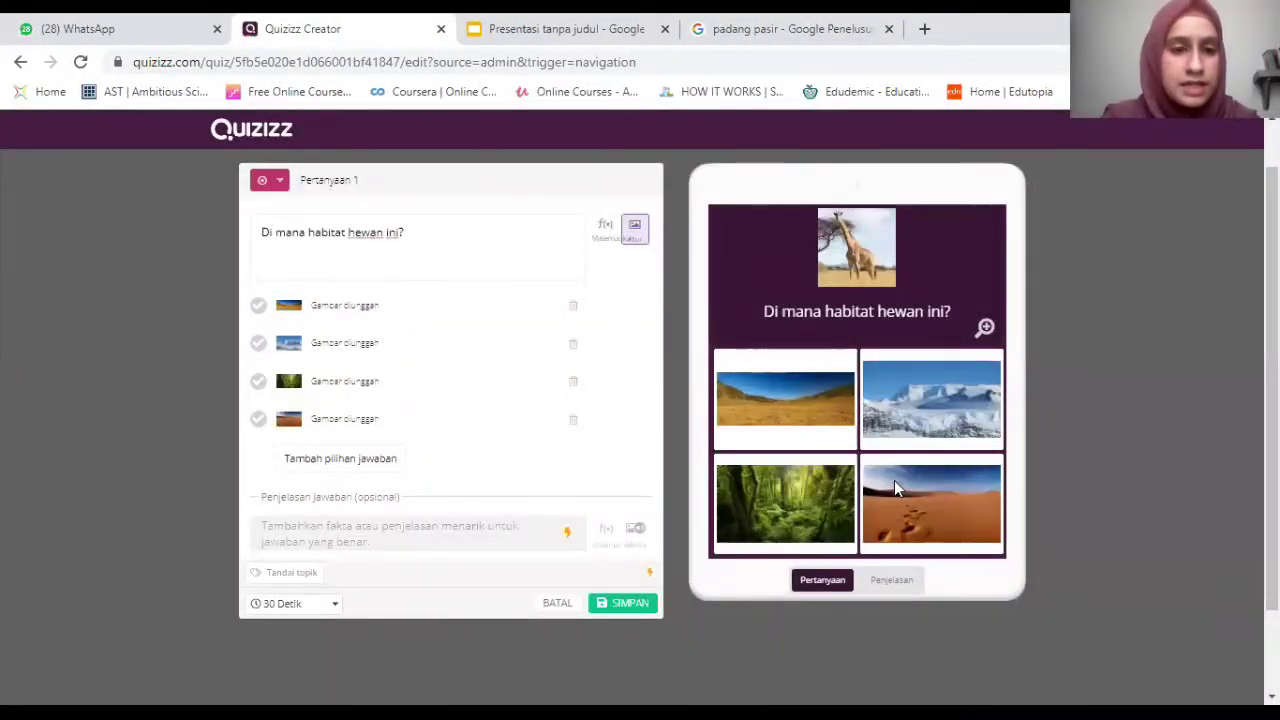
Mark the savanna picture in answer 1 as the correct answer.
left_click(258, 308)
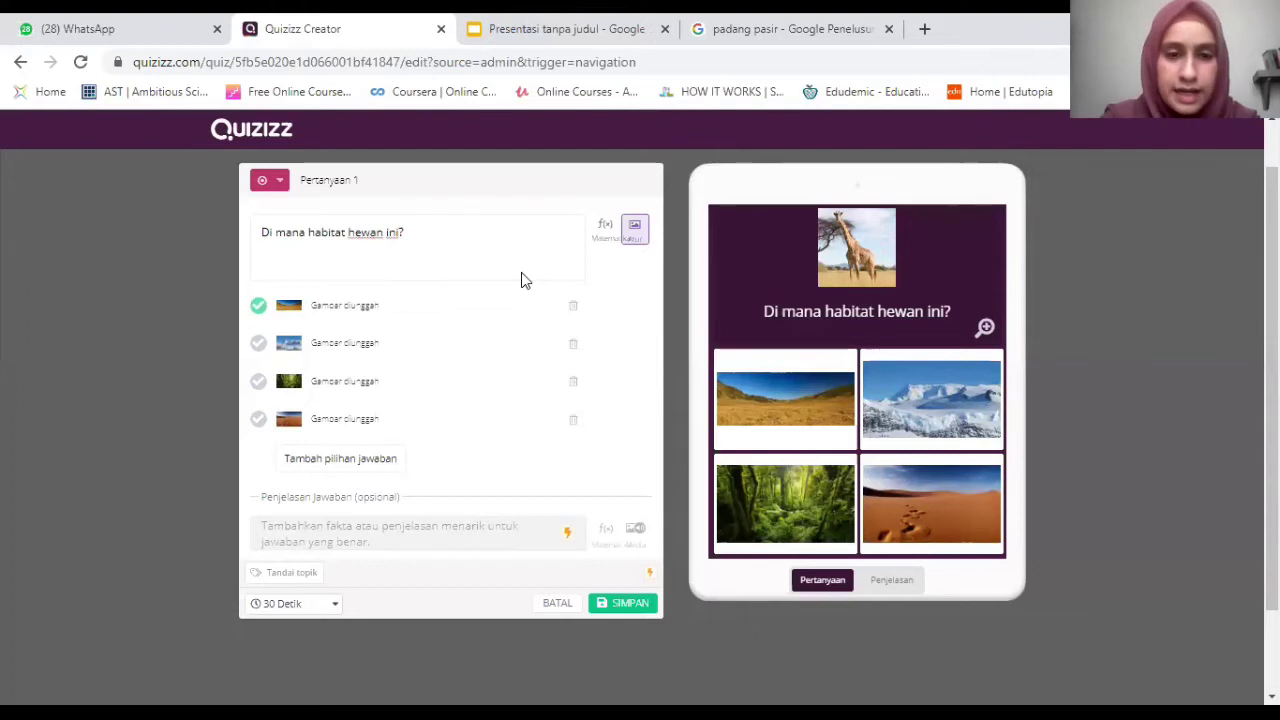
scroll(357, 437, "down", 1)
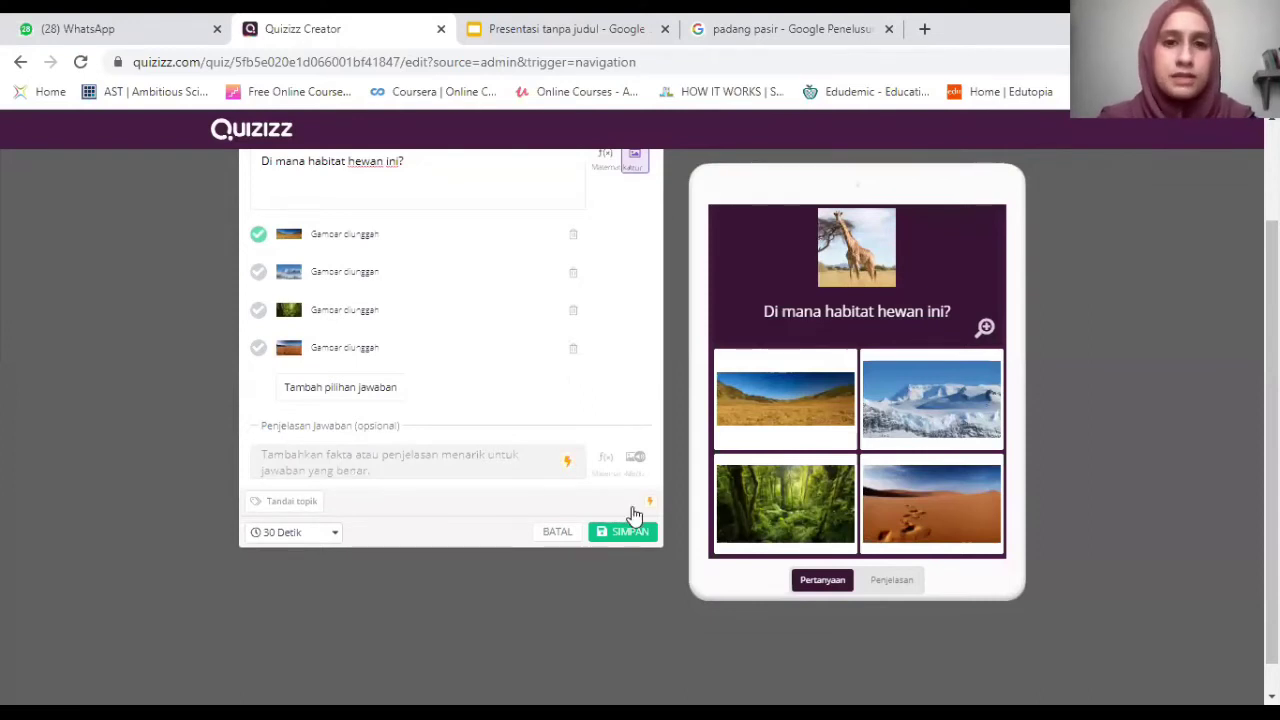
scroll(233, 153, "up", 2)
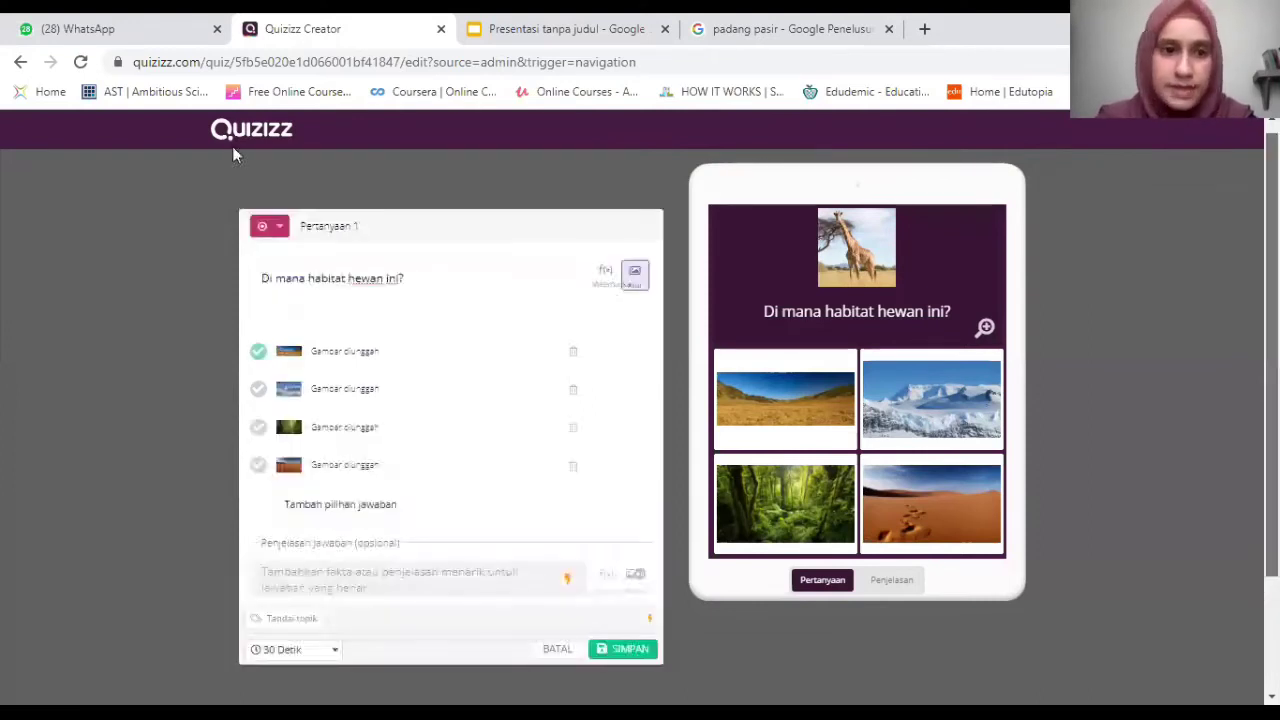
scroll(753, 474, "down", 1)
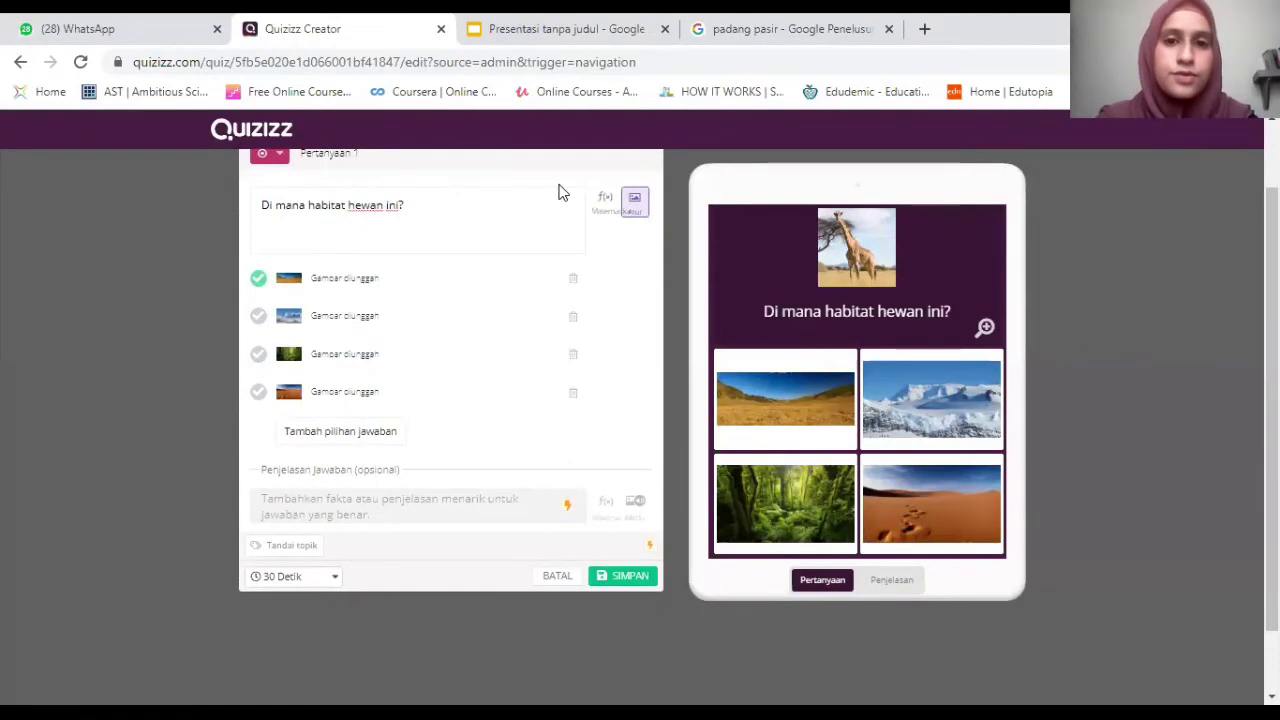
Set the question's time limit to 60 Detik and save it.
left_click(300, 578)
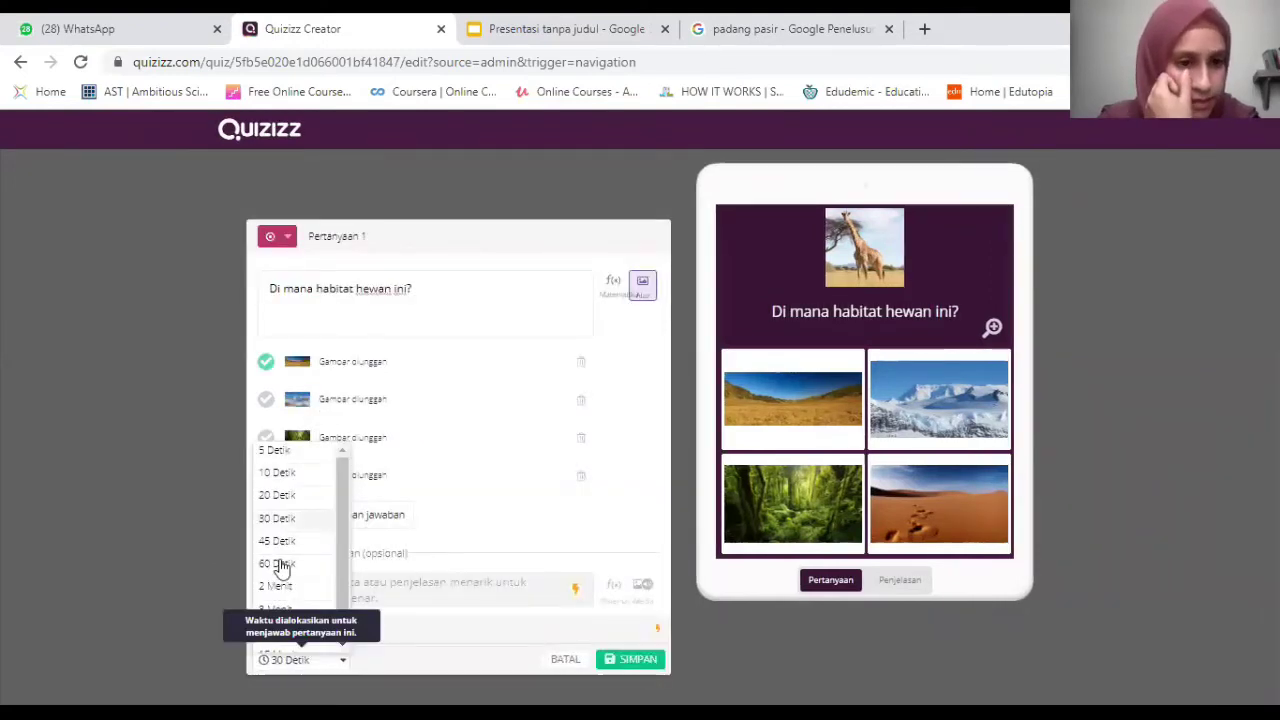
left_click(279, 564)
left_click(627, 661)
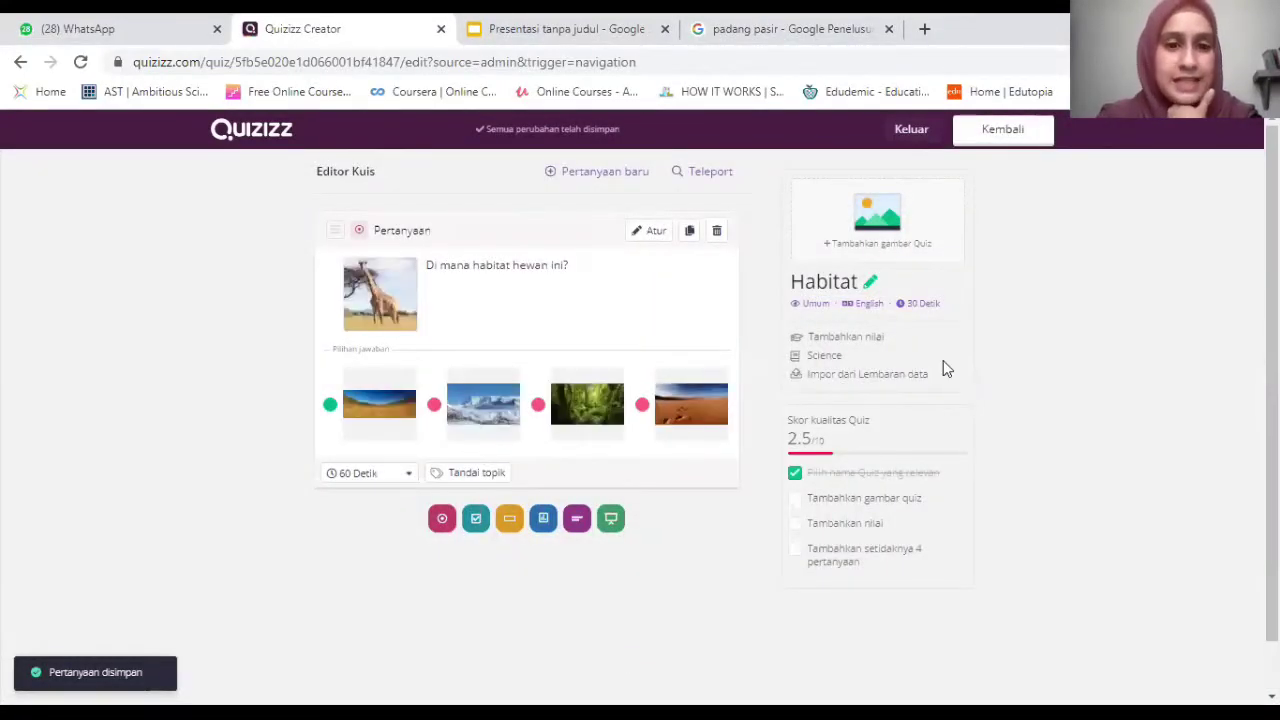
scroll(592, 444, "down", 1)
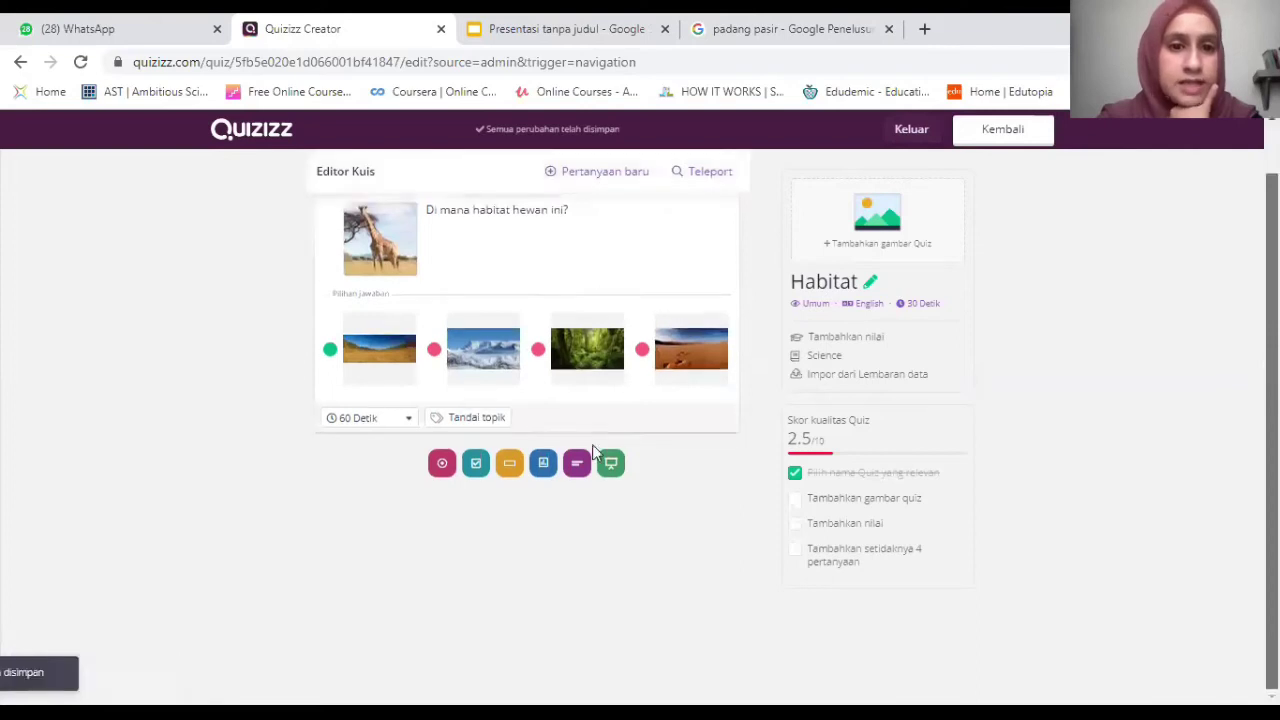
Create a new checkbox question and consult the elephant question in the slide draft.
left_click(476, 465)
left_click(519, 22)
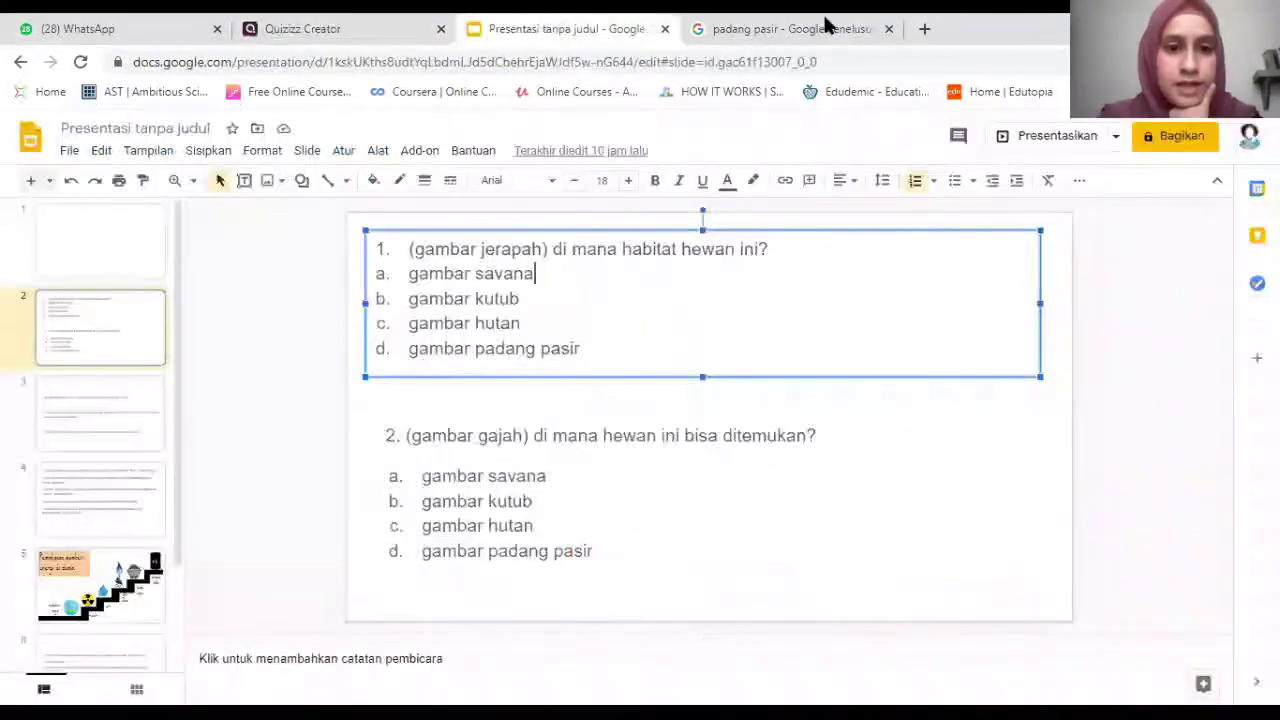
left_click(716, 450)
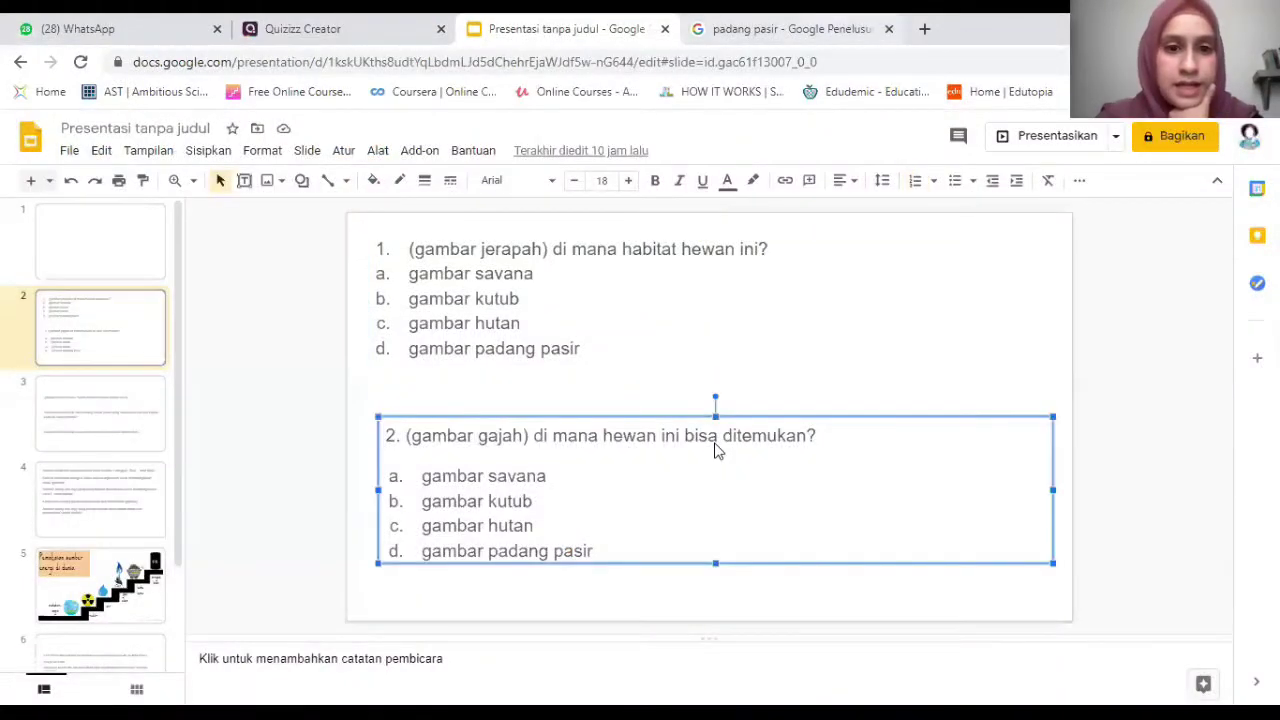
Search Google Images for 'gajah' and copy an elephant photo's address.
left_click(718, 24)
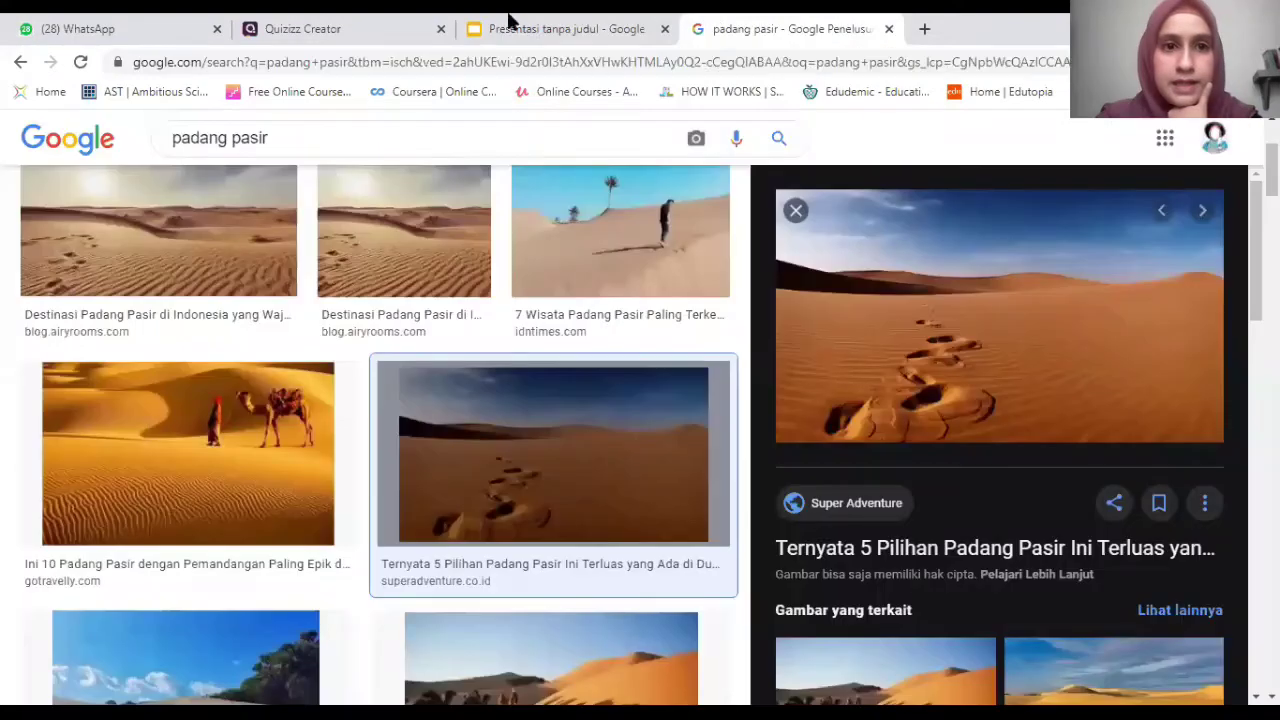
key("ctrl+shift+Tab")
left_click(820, 22)
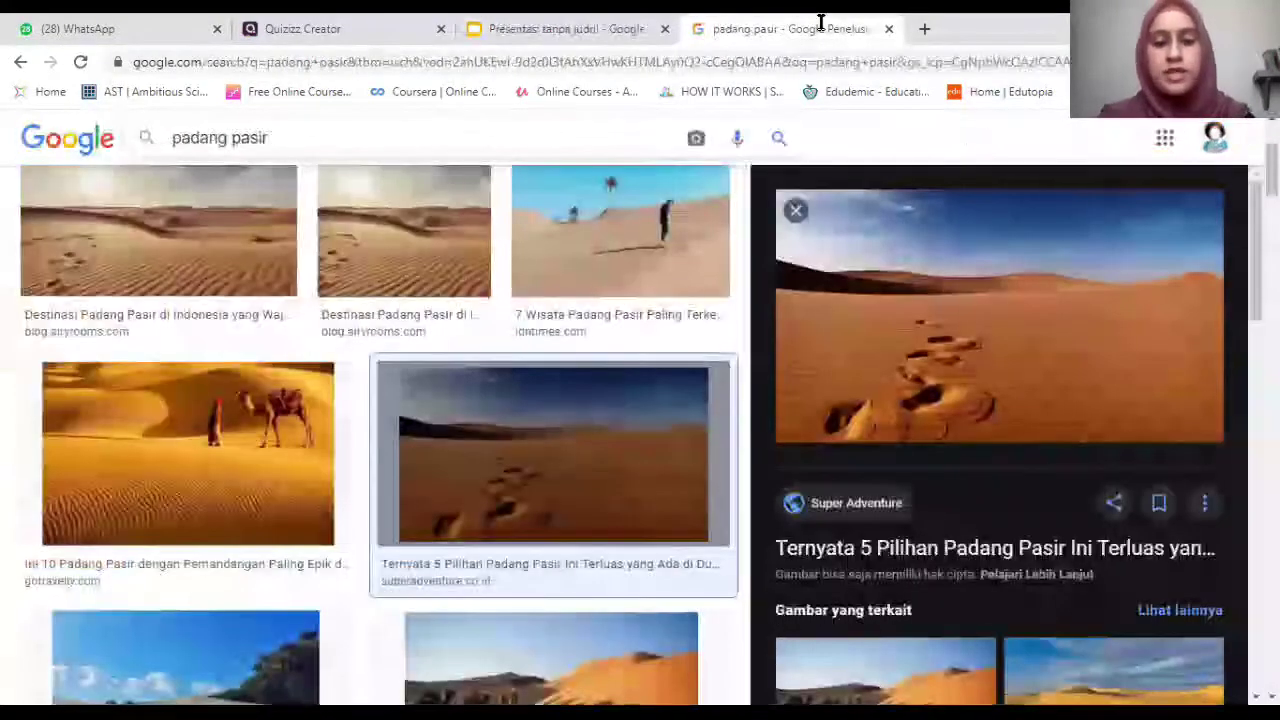
triple_click(386, 137)
type("gajah")
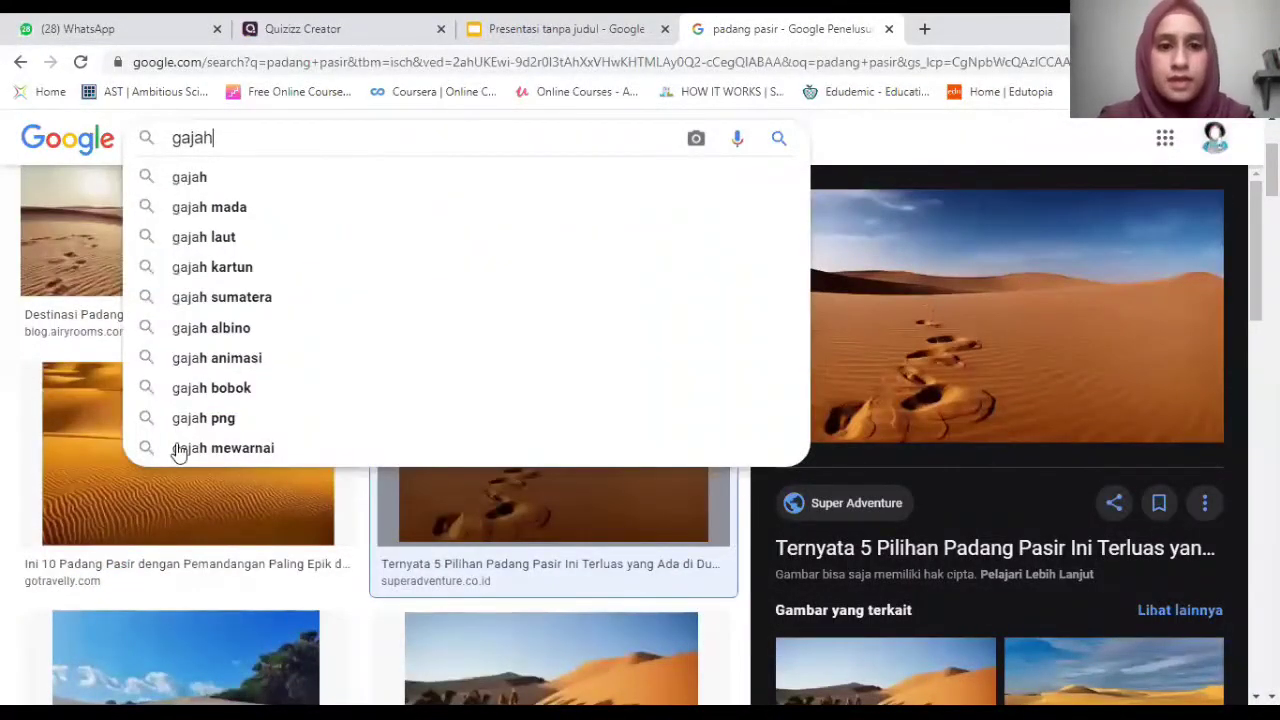
key("Return")
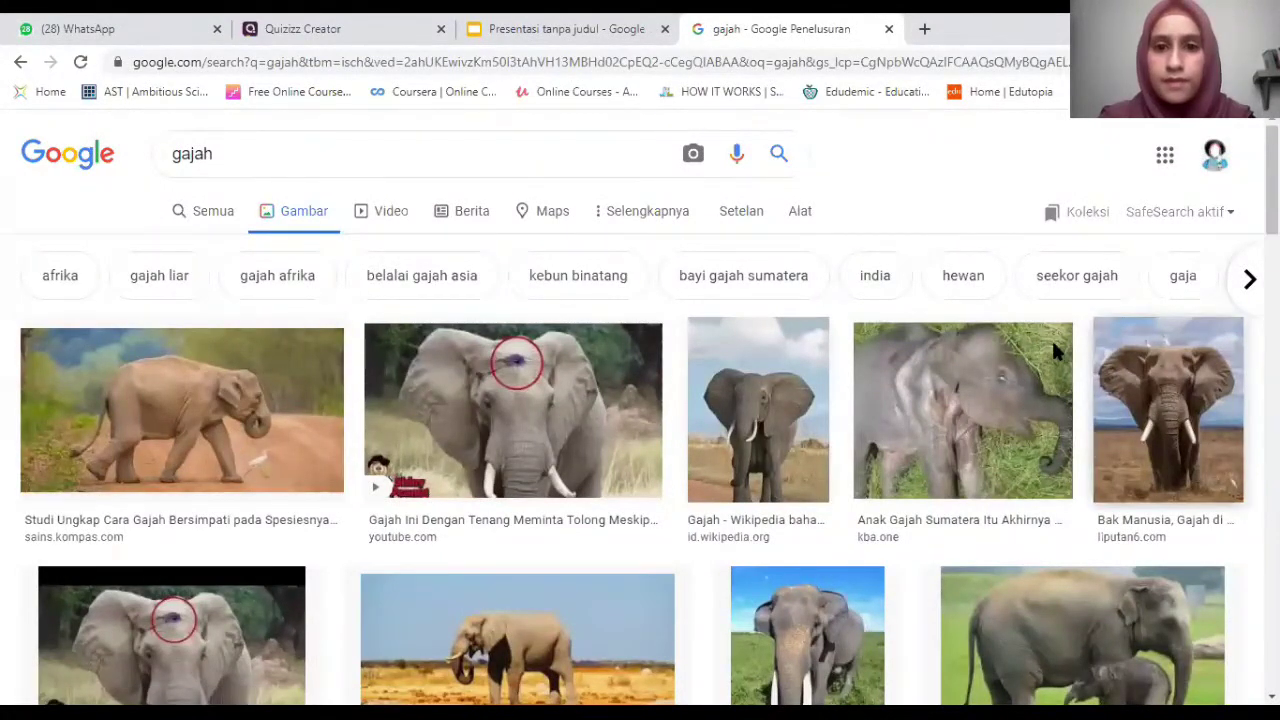
left_click(1162, 489)
right_click(1162, 489)
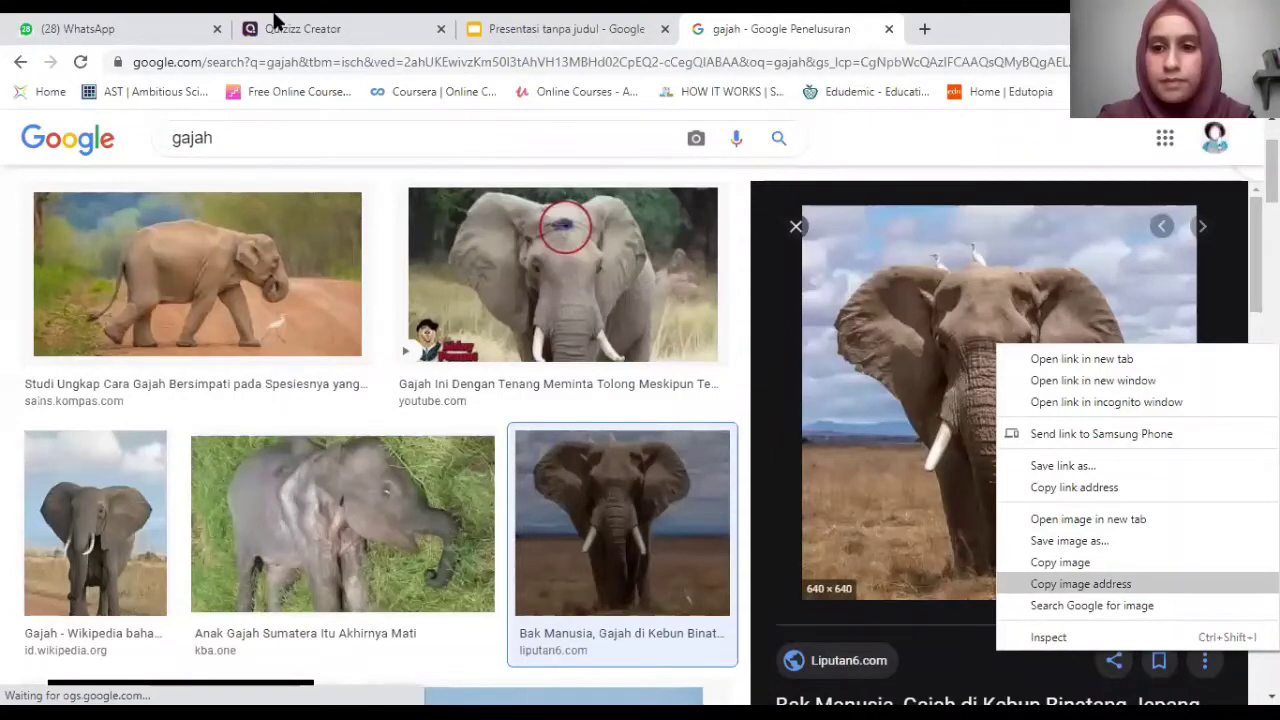
left_click(275, 24)
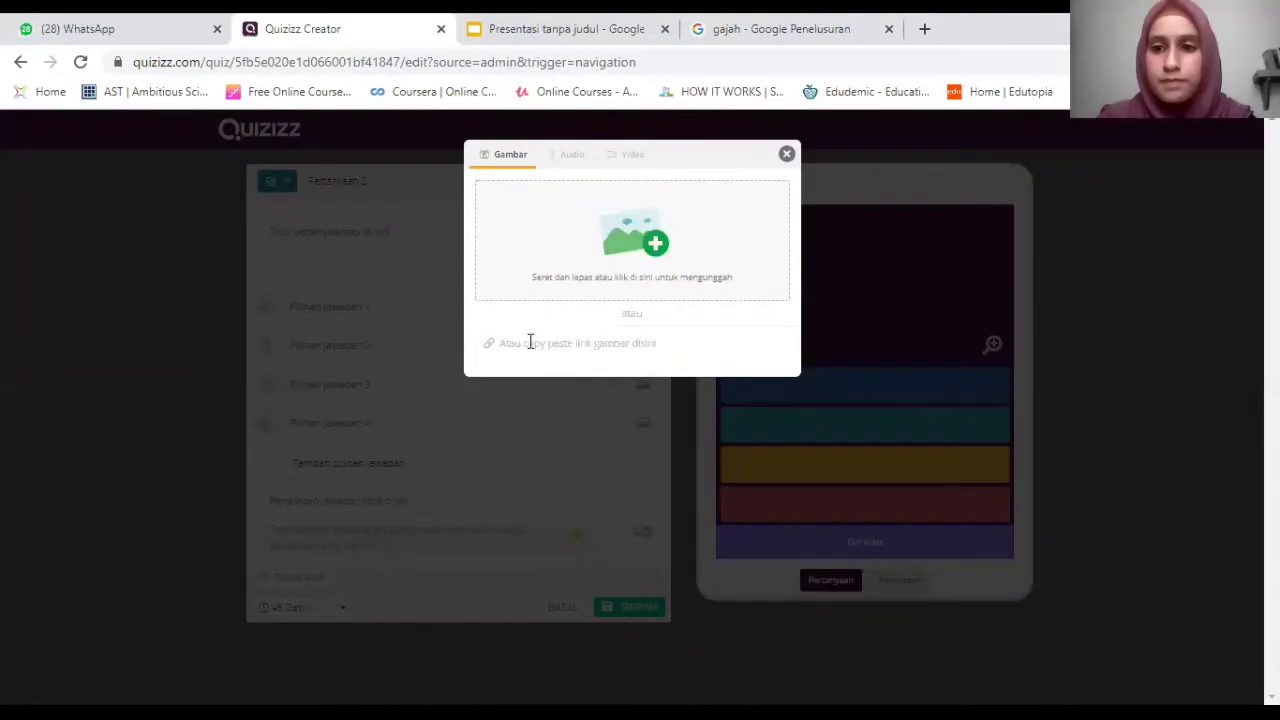
Add the elephant photo, text 'Di mana hewan ini bisa ditemukan?', and answer 'Padang rumput'.
left_click(530, 342)
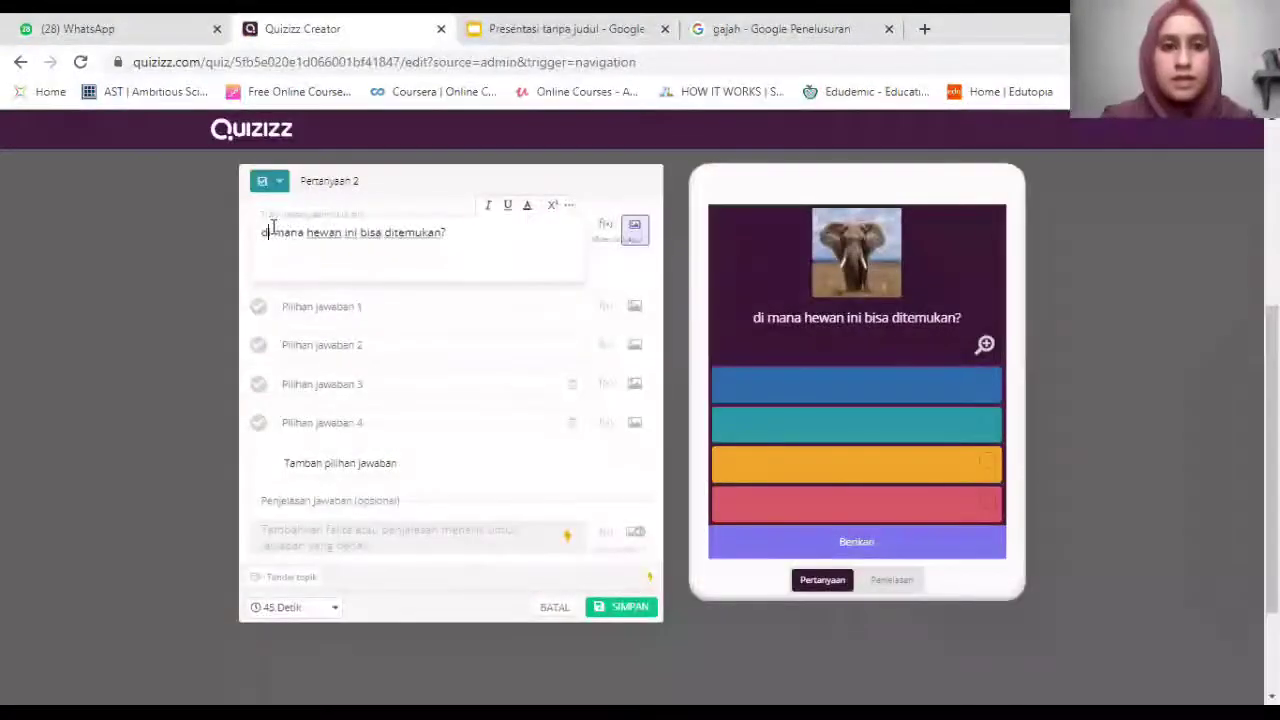
key("BackSpace")
type("D")
key("Return")
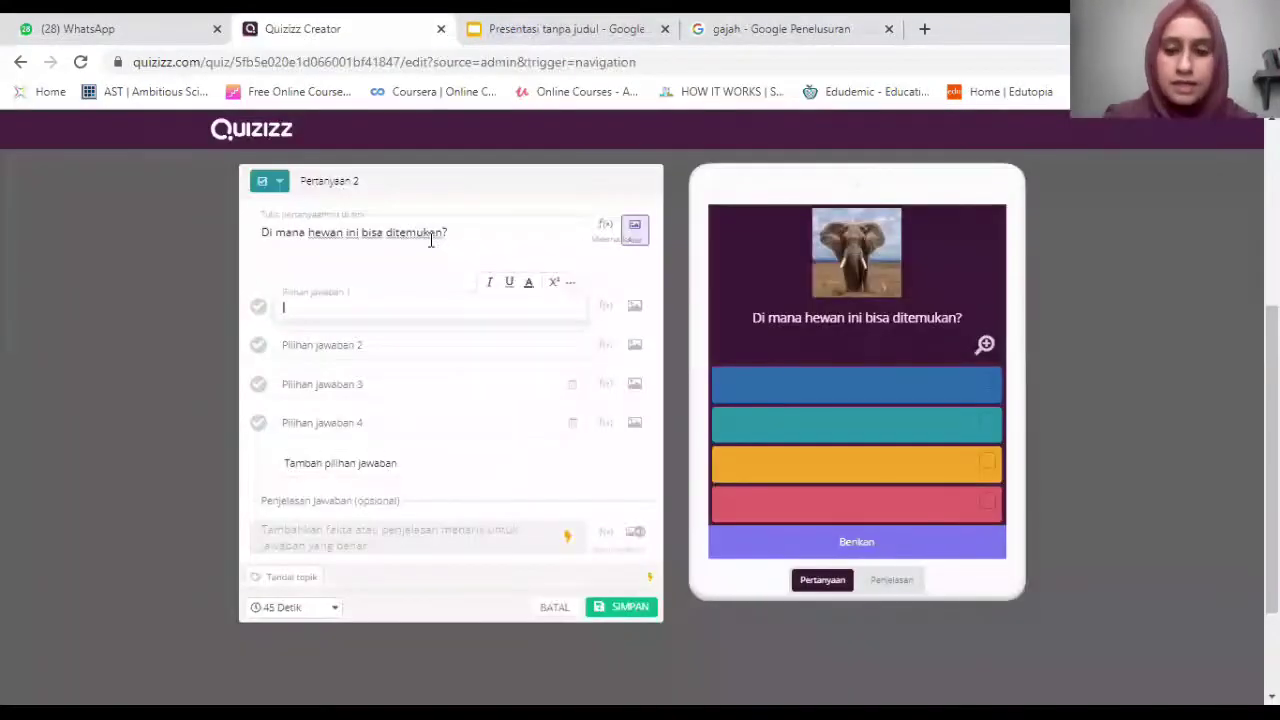
type("Pad")
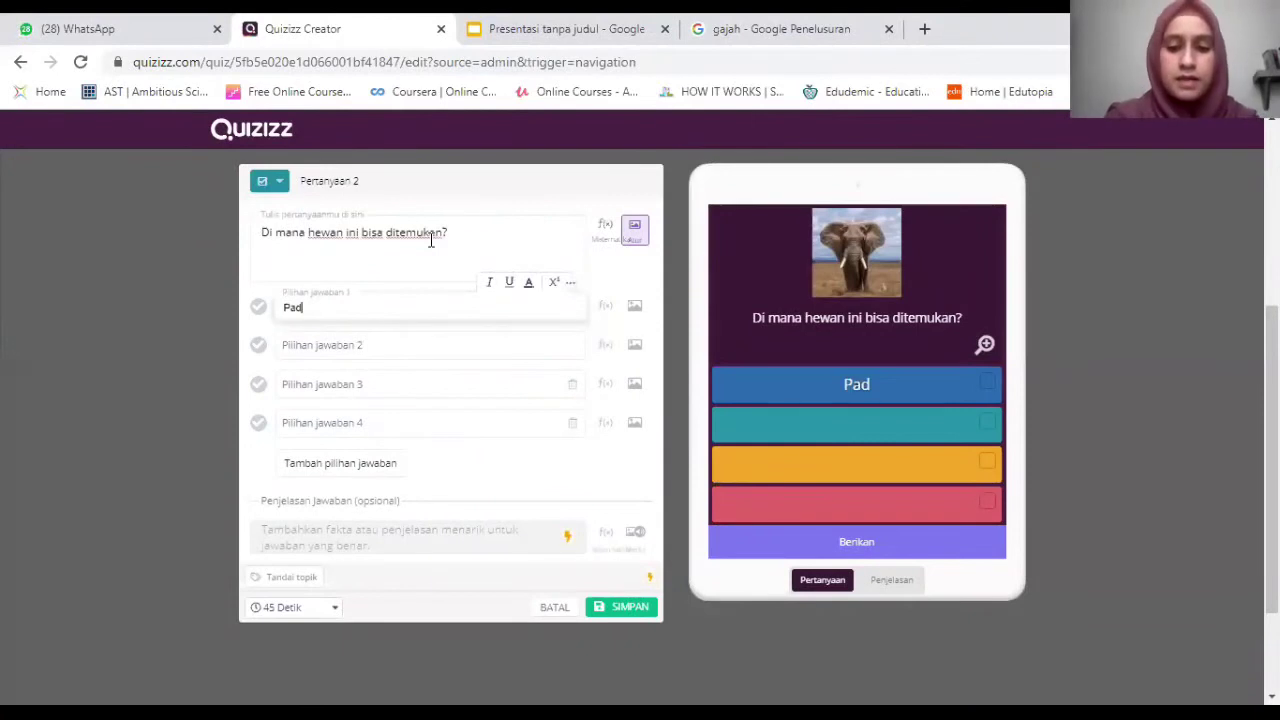
type("ang rumput")
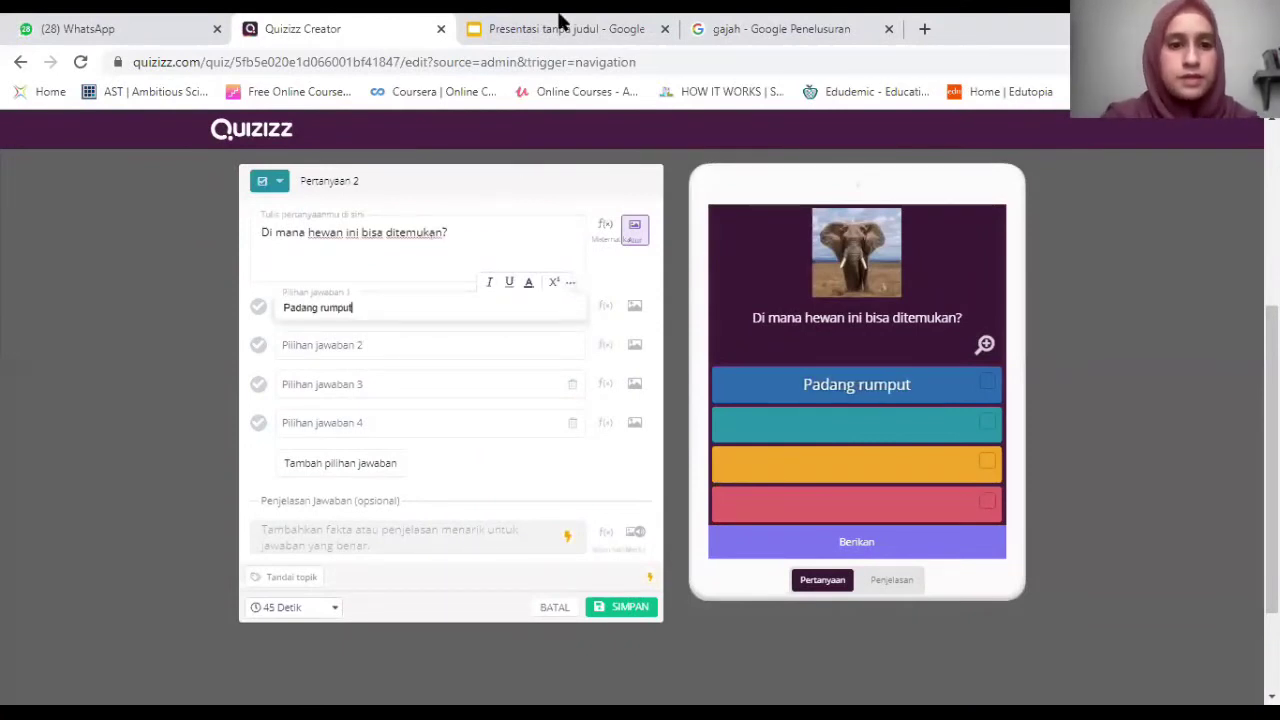
Enter 'Kutub utara' and 'Hutan' as answers 2 and 3.
key("Tab")
left_click(560, 28)
left_click(430, 30)
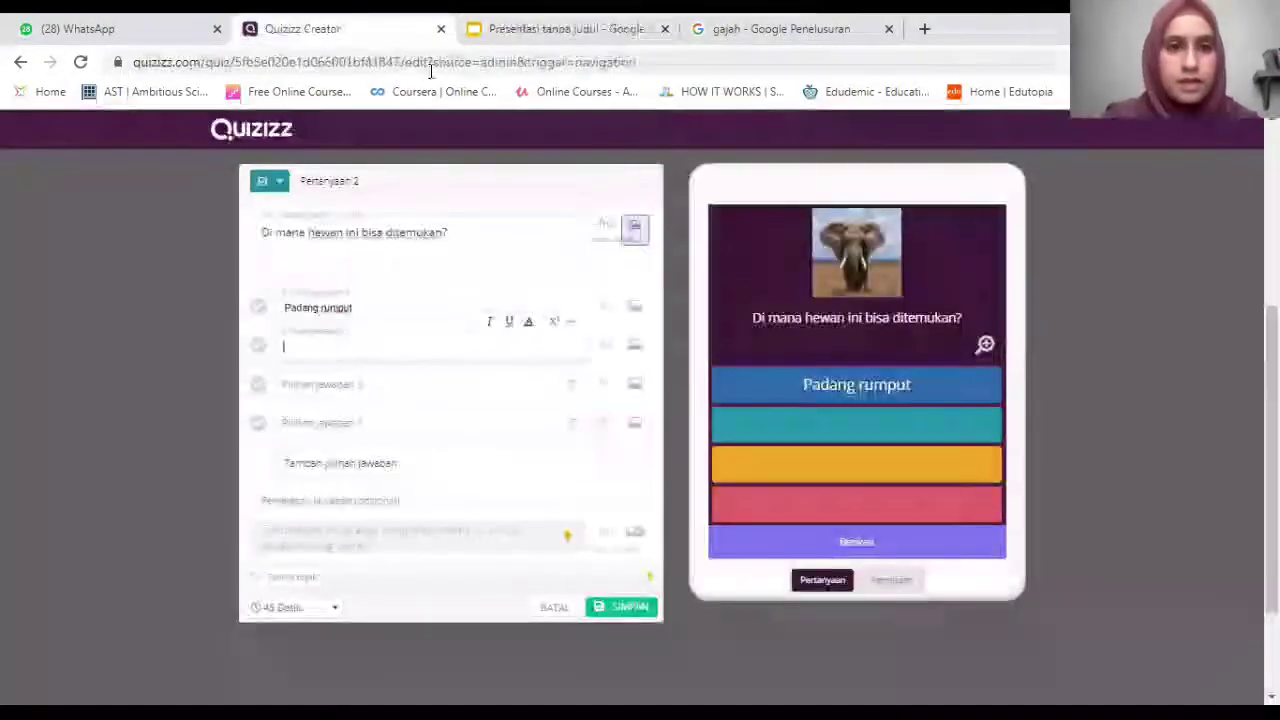
type("Kutub u")
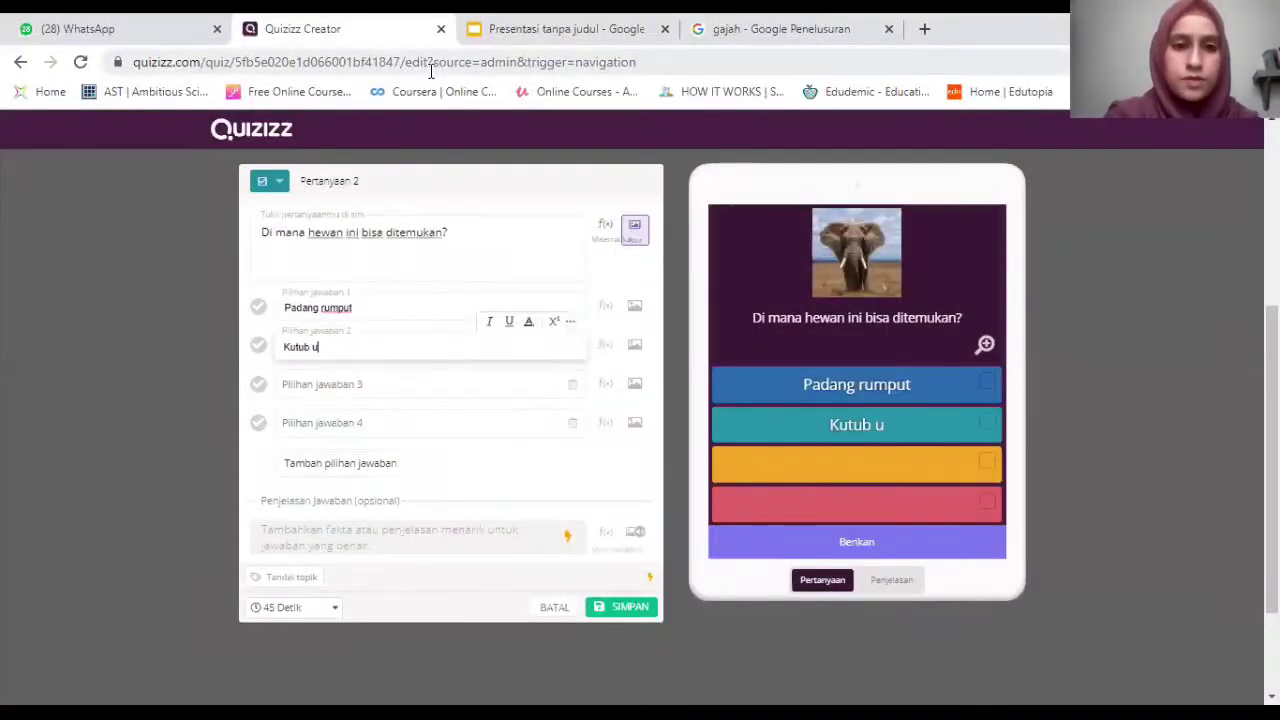
type("tara")
key("Tab")
type("Hutan")
key("Tab")
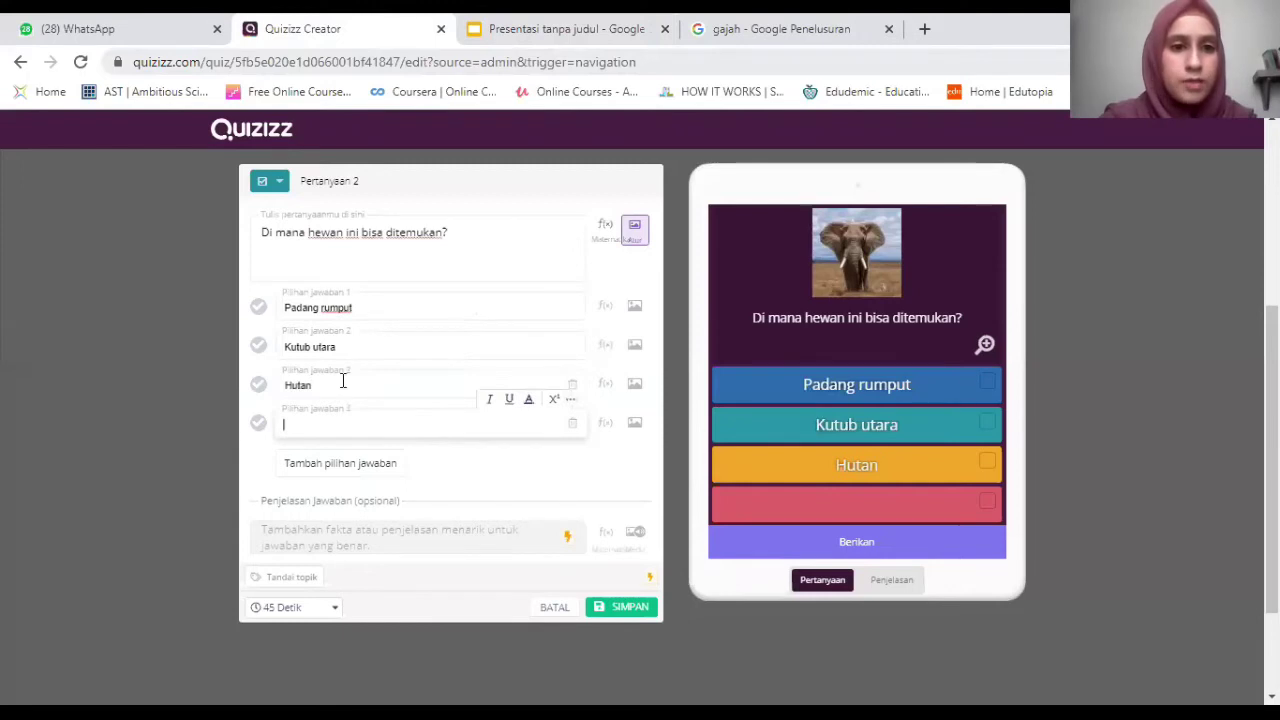
Enter 'Padang pasir' as answer 4 and mark Padang rumput and Hutan correct.
left_click(342, 380)
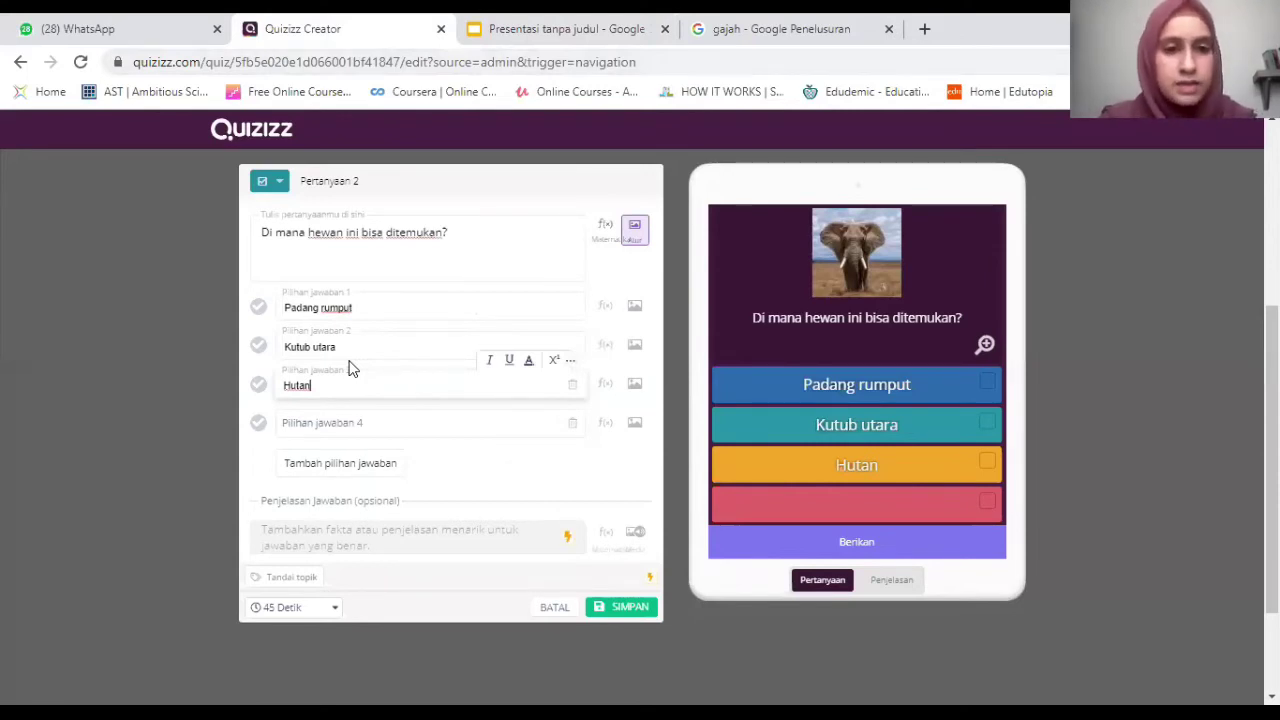
key("Tab")
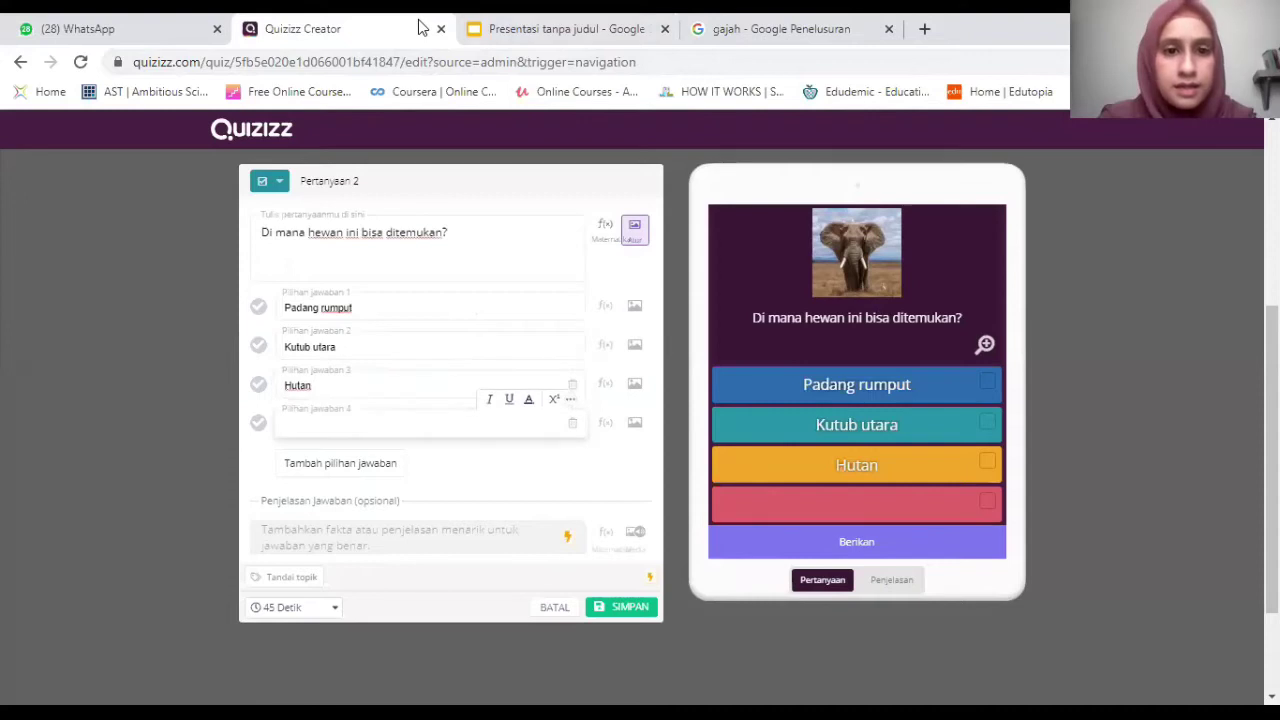
key("ctrl+Tab")
left_click(305, 20)
type("Padang pasir")
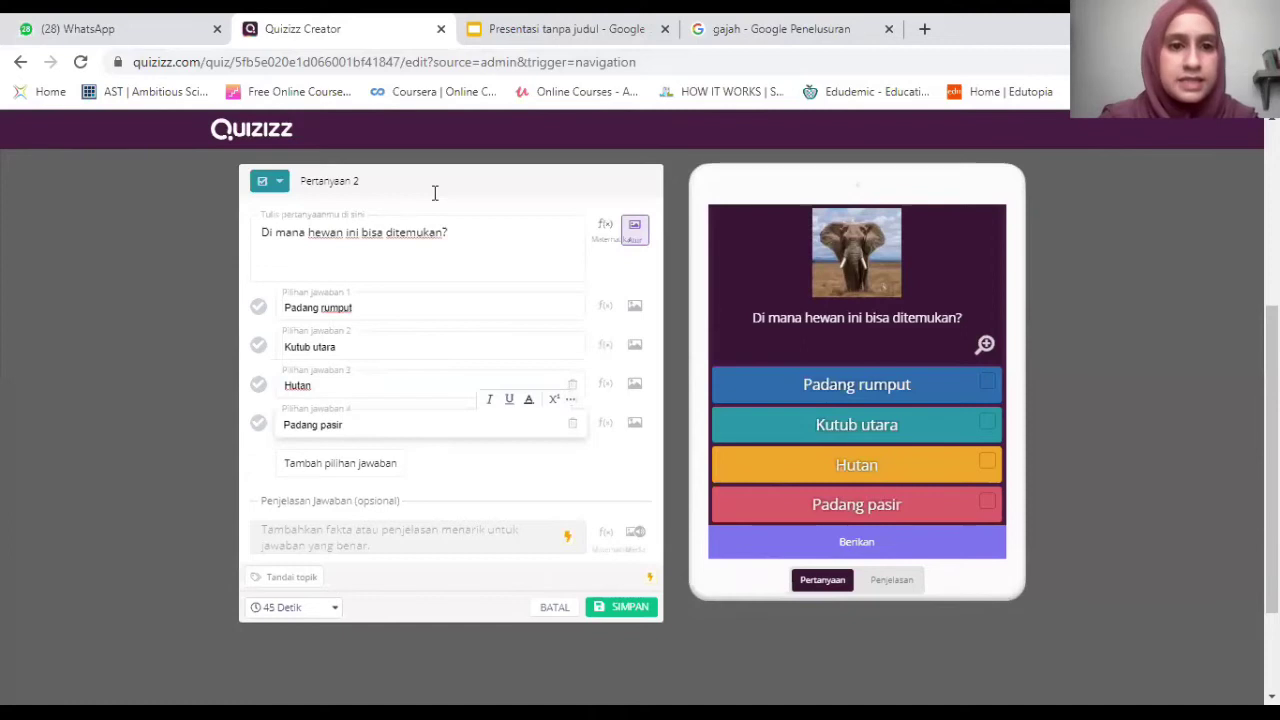
left_click(326, 394)
left_click(258, 390)
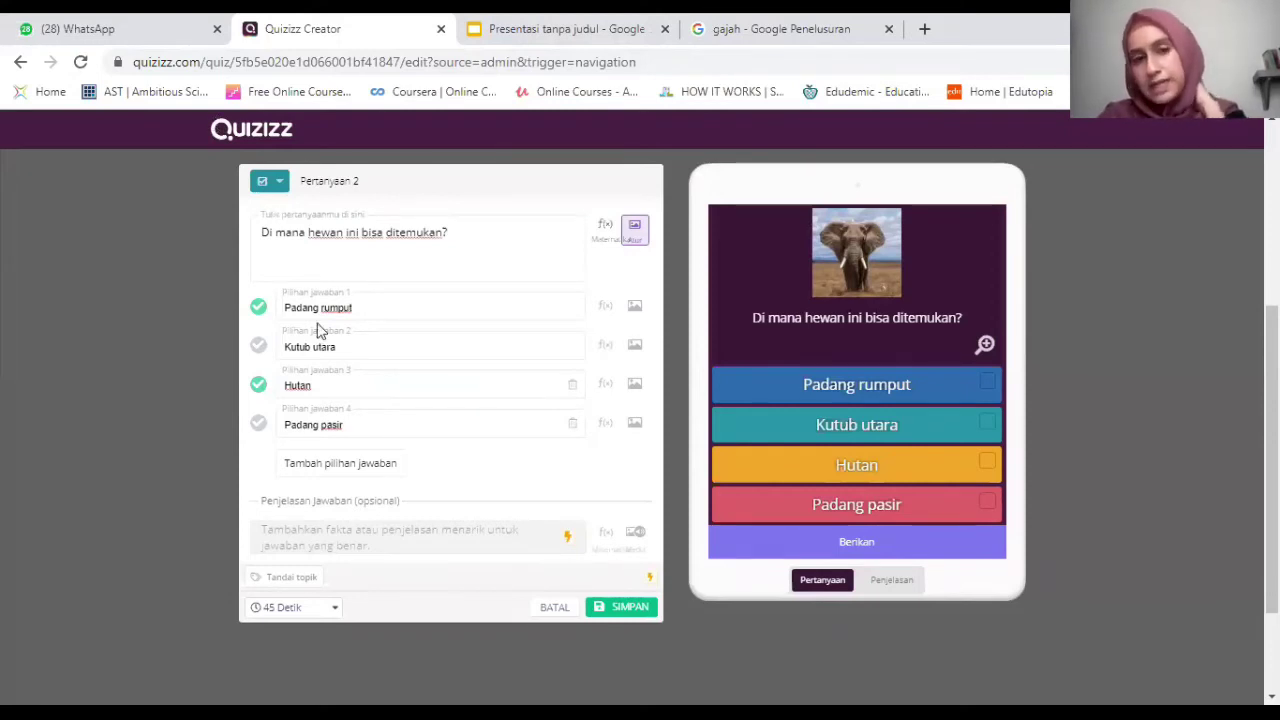
Switch the question type to Multiple Choice, then back to Checkbox.
left_click(274, 184)
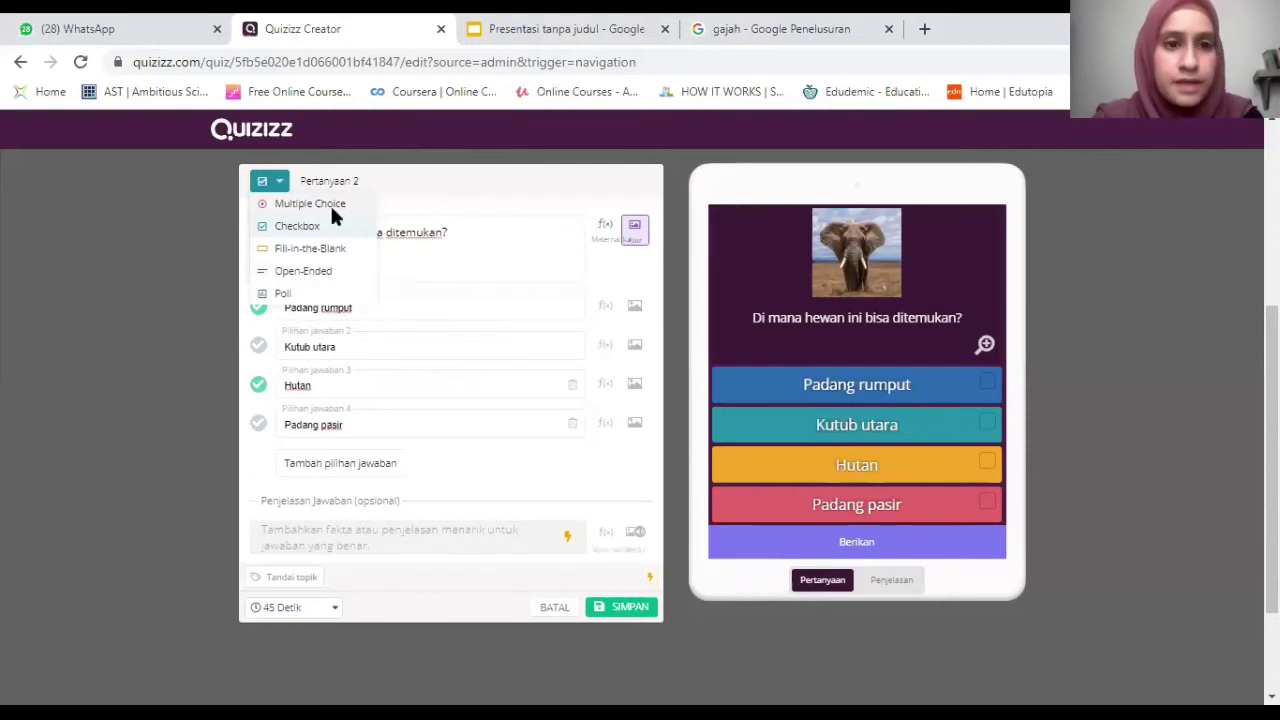
left_click(318, 204)
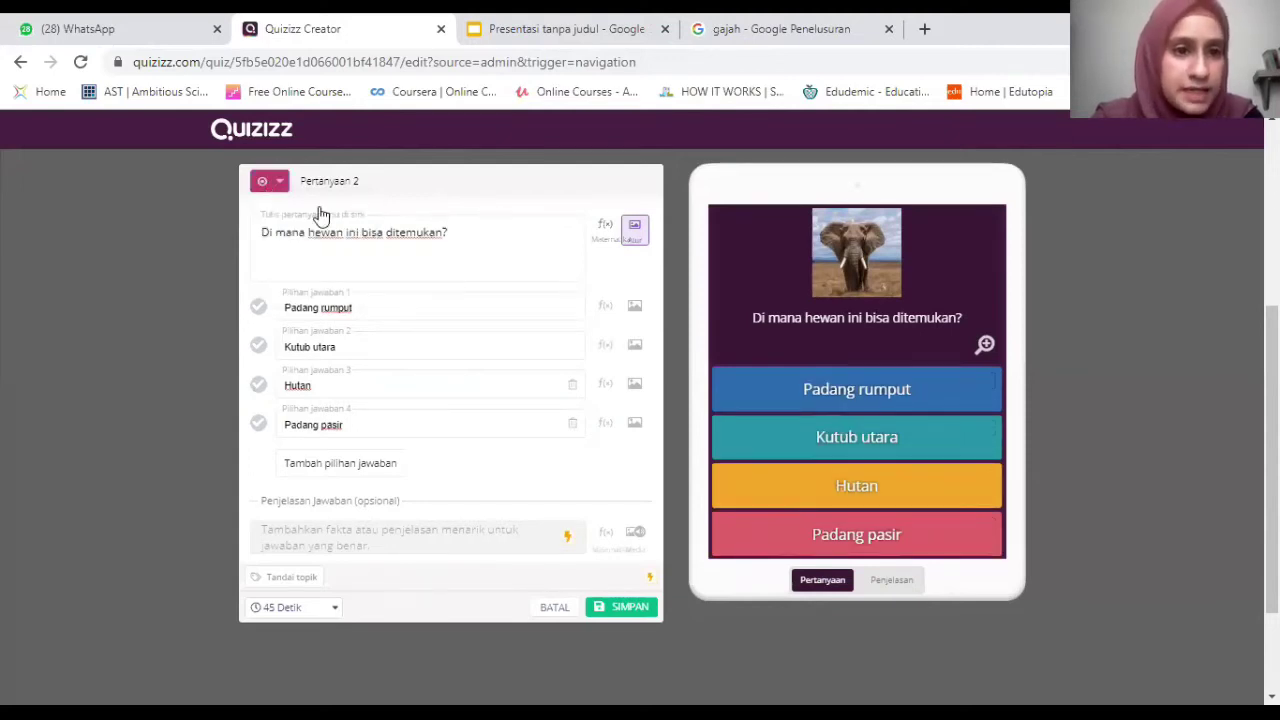
mouse_move(318, 225)
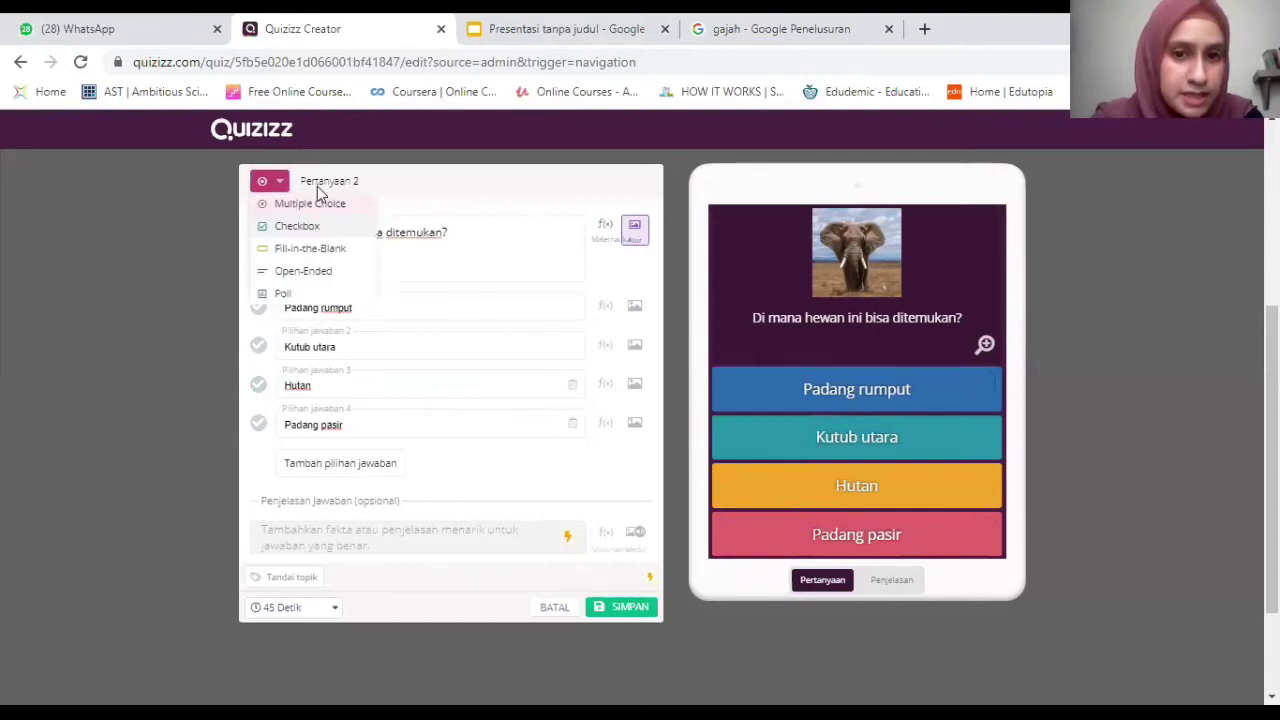
left_click(298, 226)
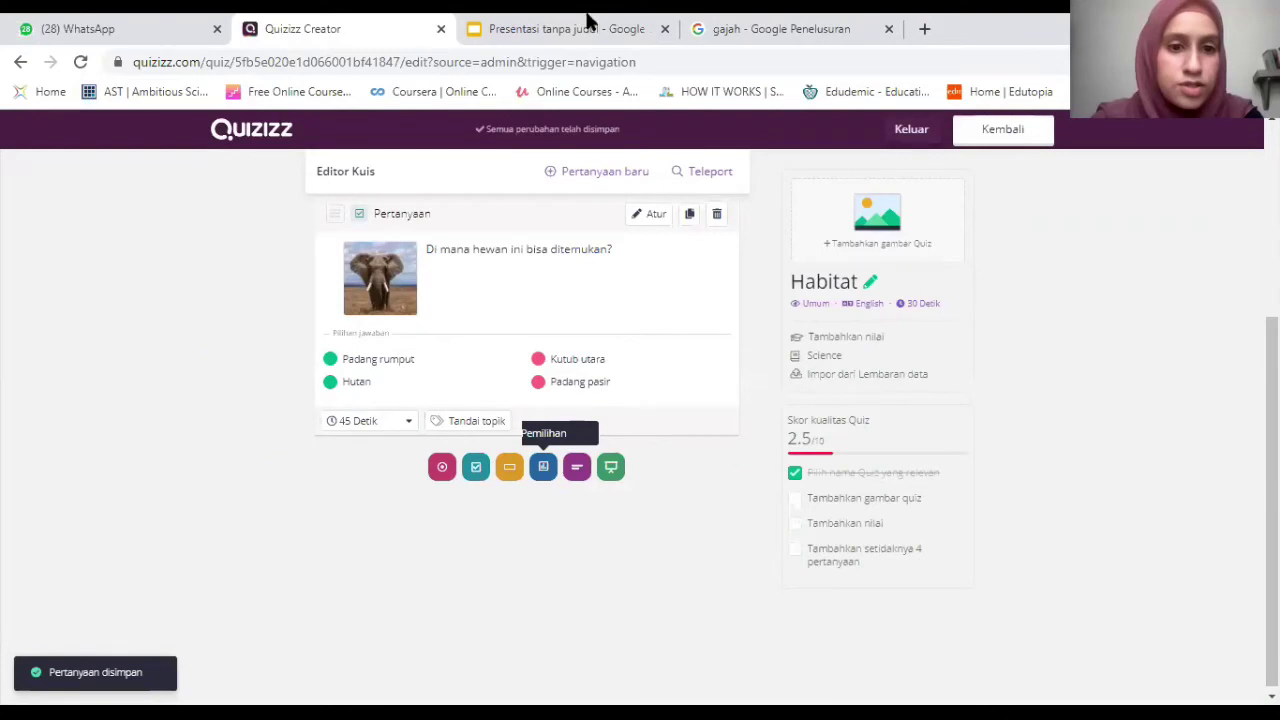
Search Google Images for 'rubah fennec' by pasting the term over the old search.
left_click(588, 24)
key("ctrl+Tab")
triple_click(317, 140)
type("rubah fennec")
key("Return")
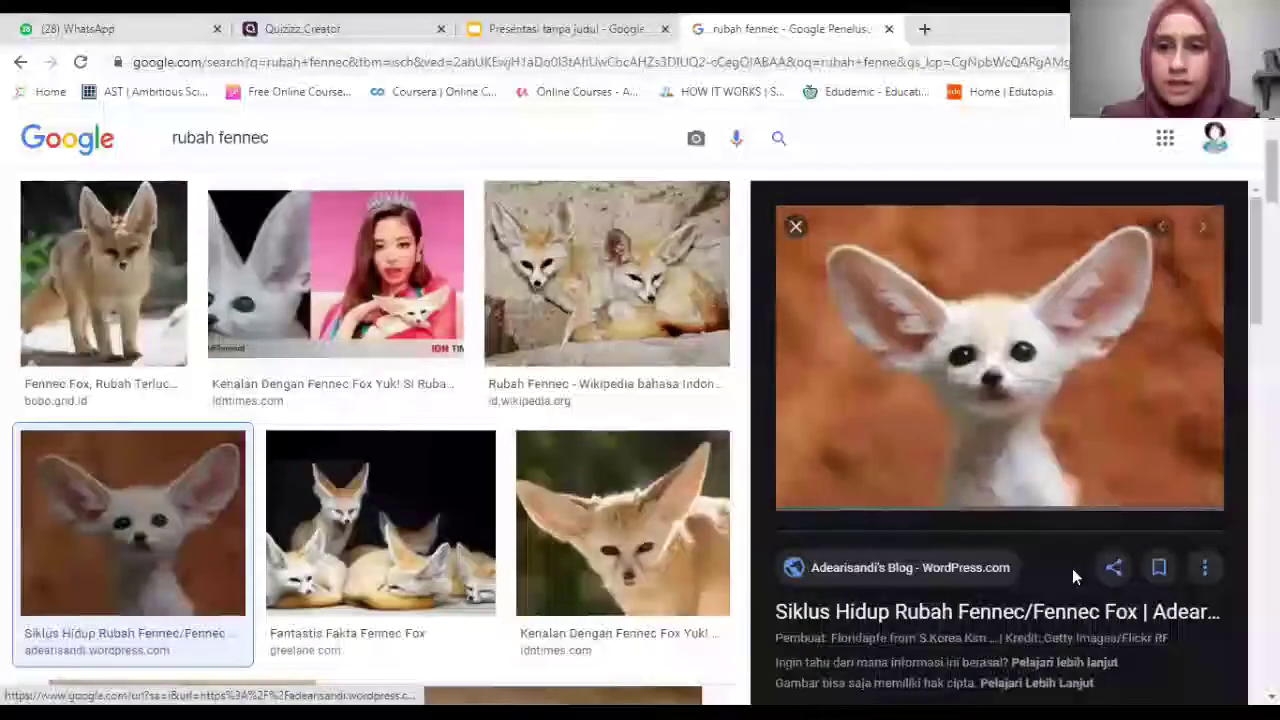
Copy a fennec fox photo's image address and return to the Quizizz editor.
right_click(986, 360)
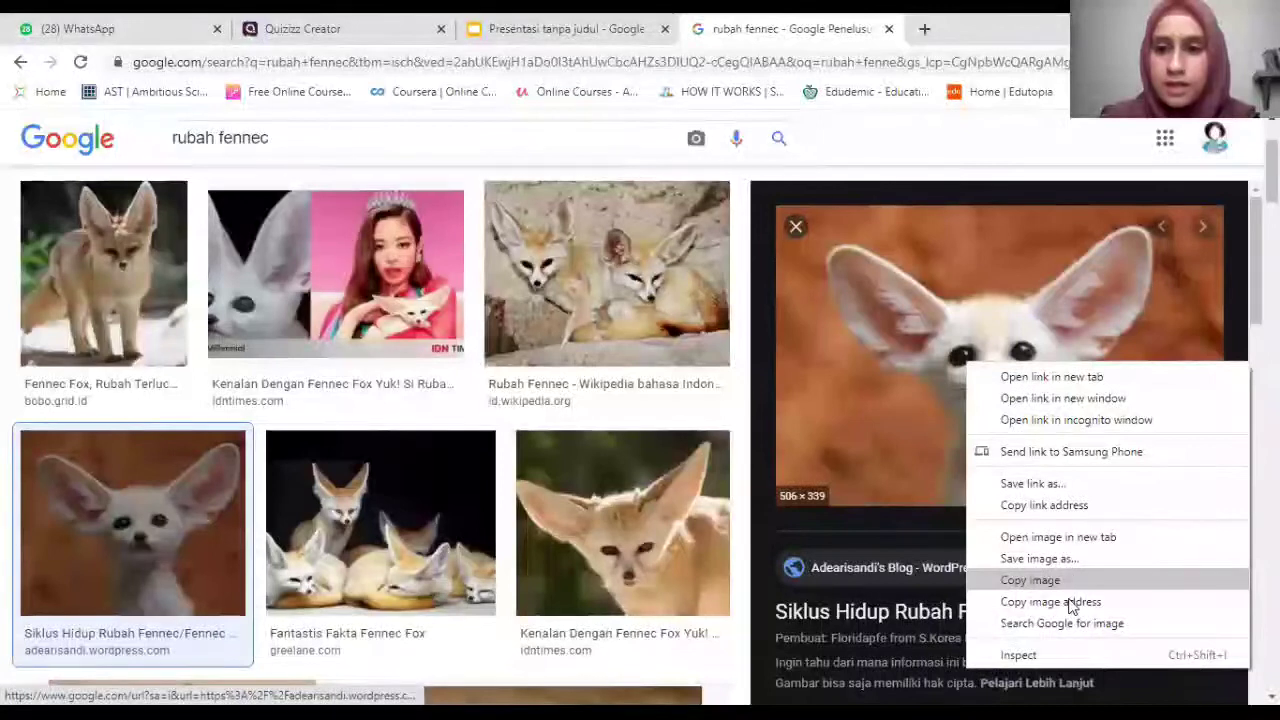
left_click(1064, 596)
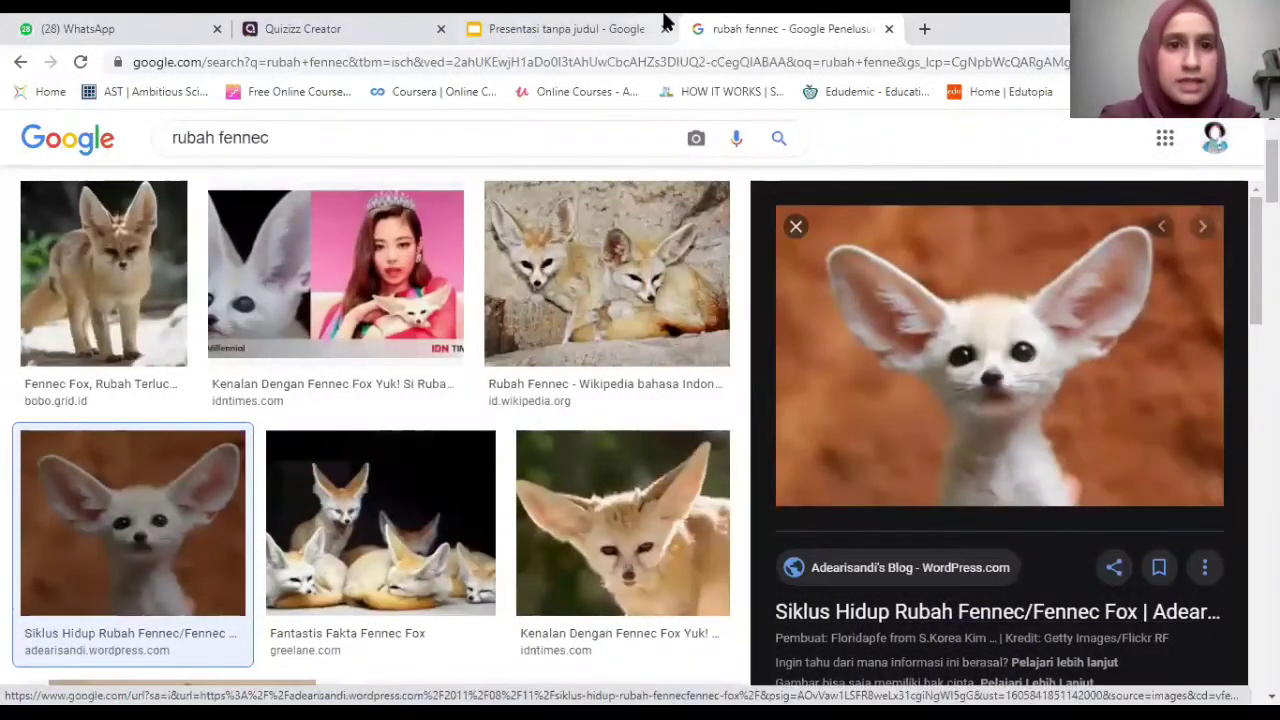
key("ctrl+shift+Tab")
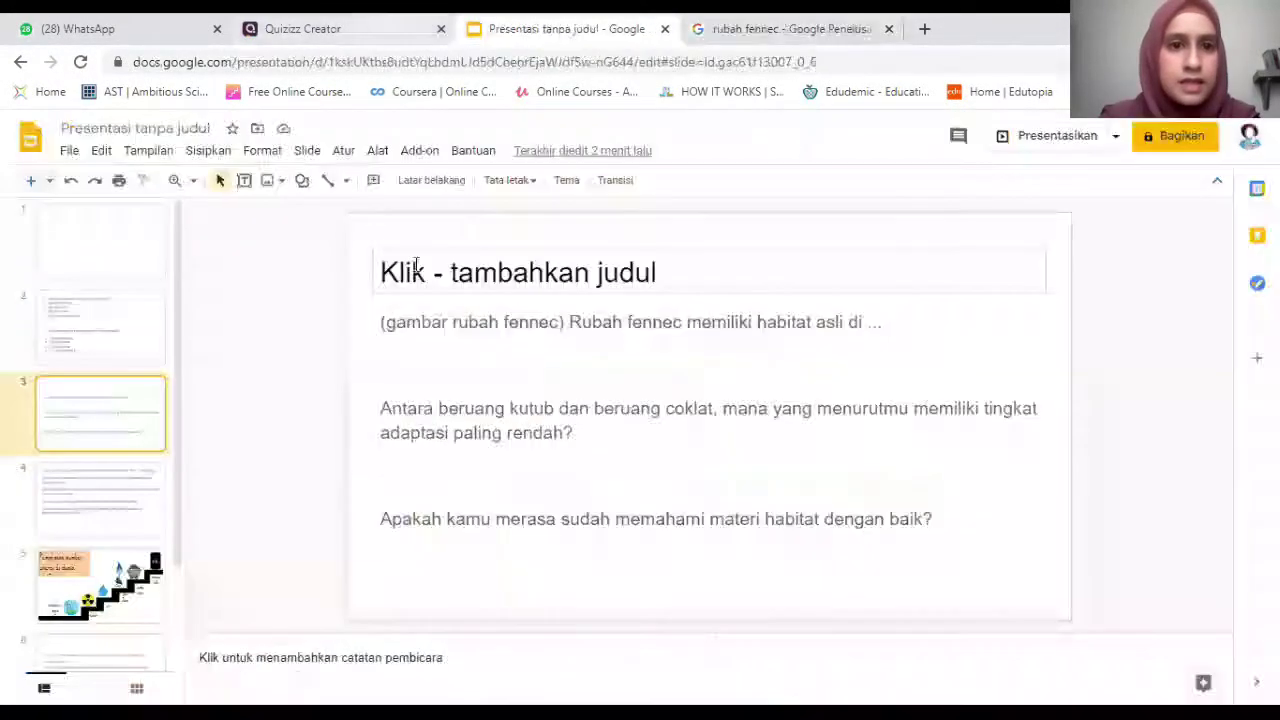
key("ctrl+shift+Tab")
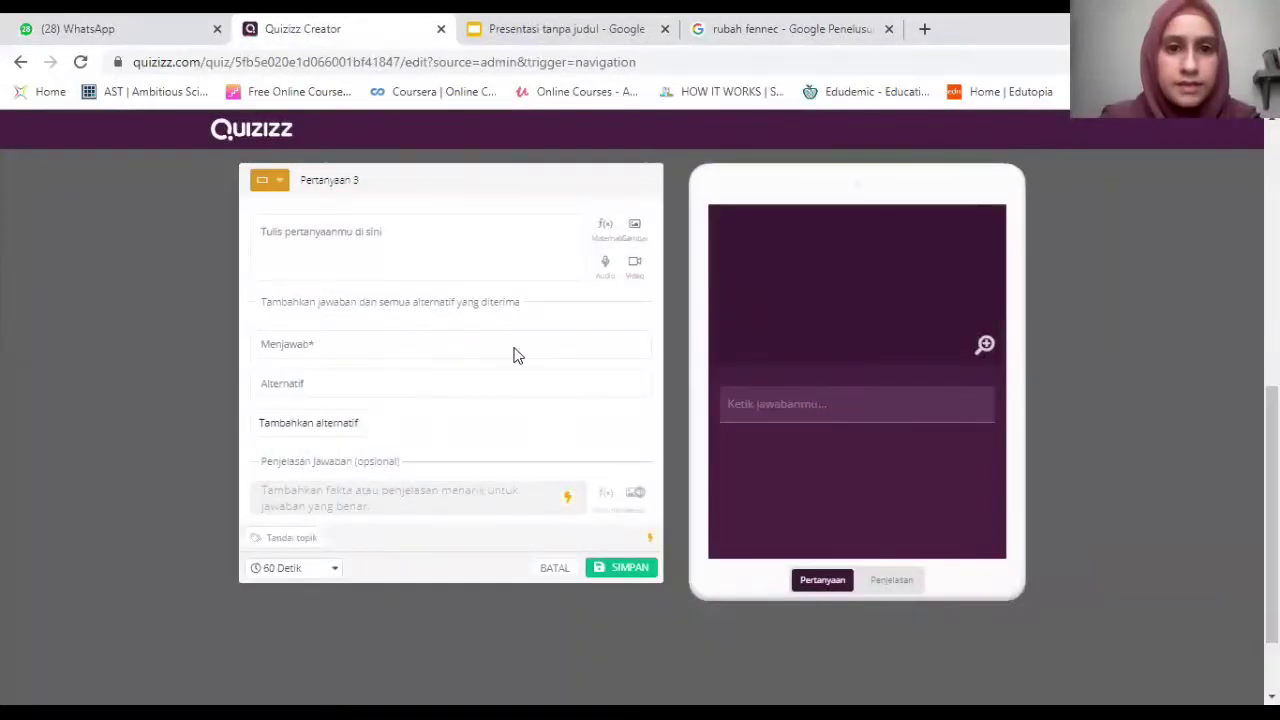
Add the fennec fox photo to question 3 by pasting its image address.
left_click(634, 226)
left_click(515, 343)
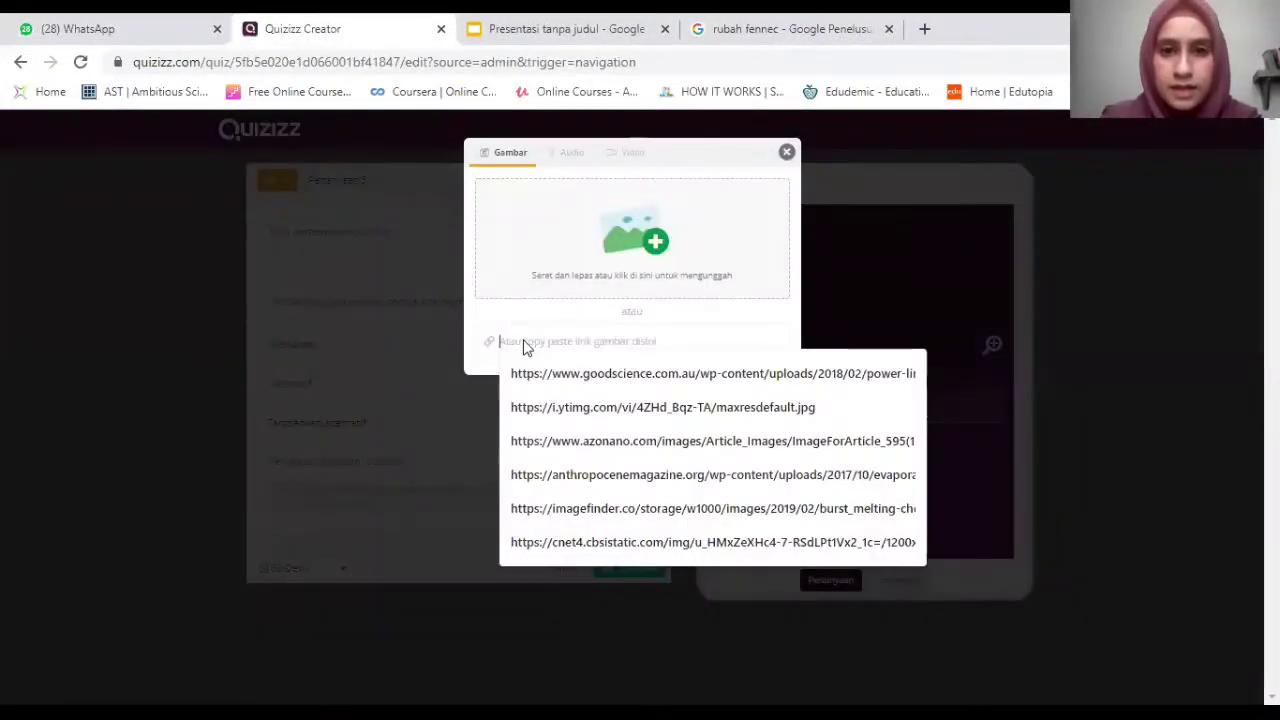
type("arisandi.files.wordpress.com/2011/08/gambar-fennec-fox.jpg")
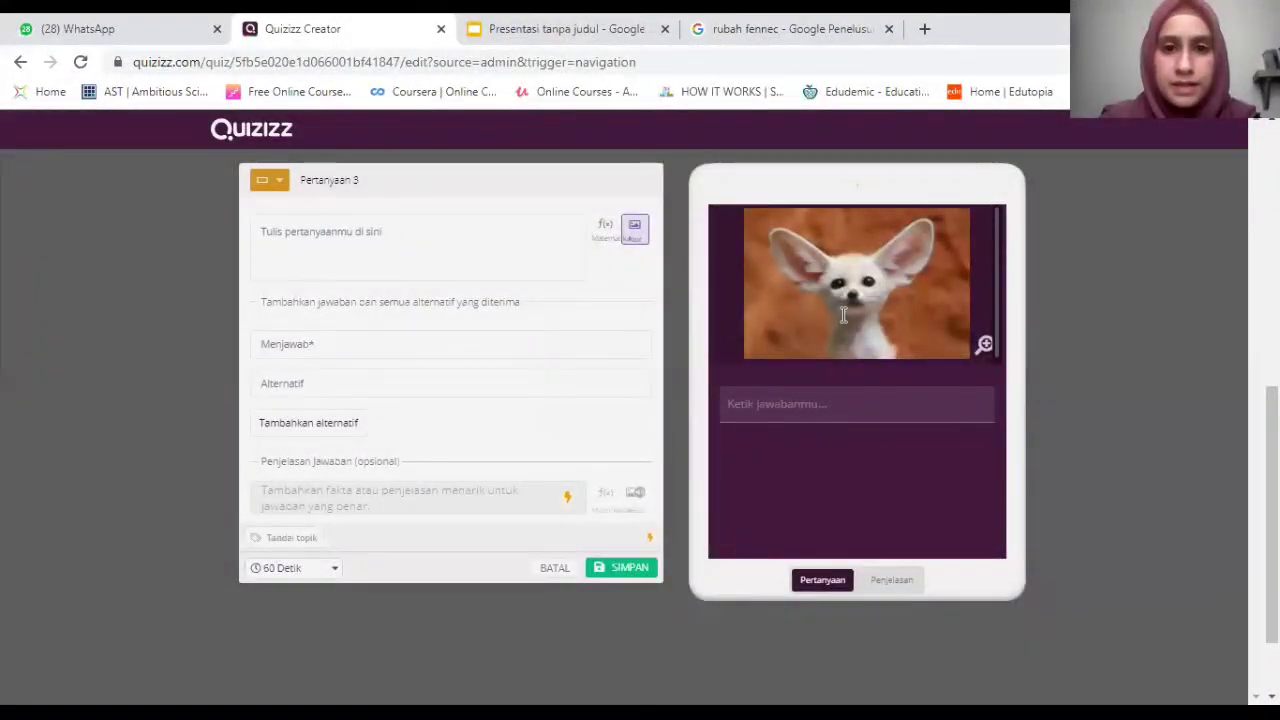
Copy 'Rubah fennec memiliki habitat asli di ...' from the slides into question 3.
key("ctrl+Tab")
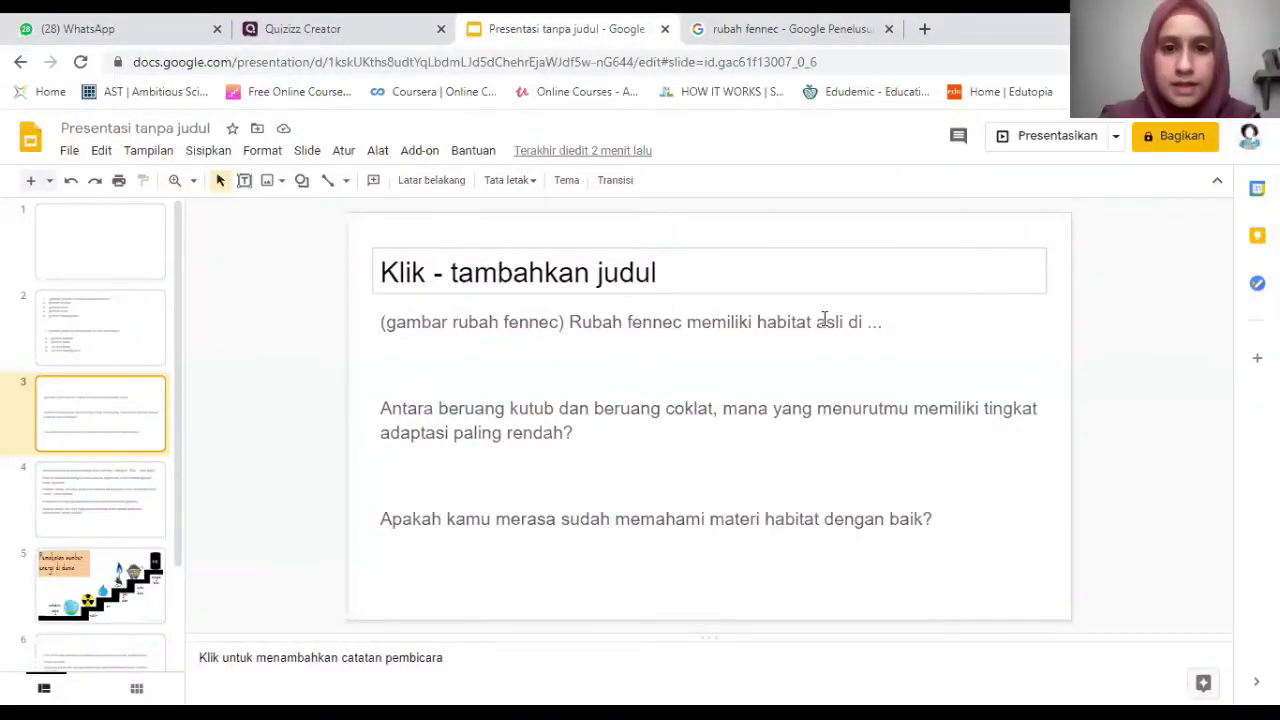
left_click_drag(569, 321, 886, 318)
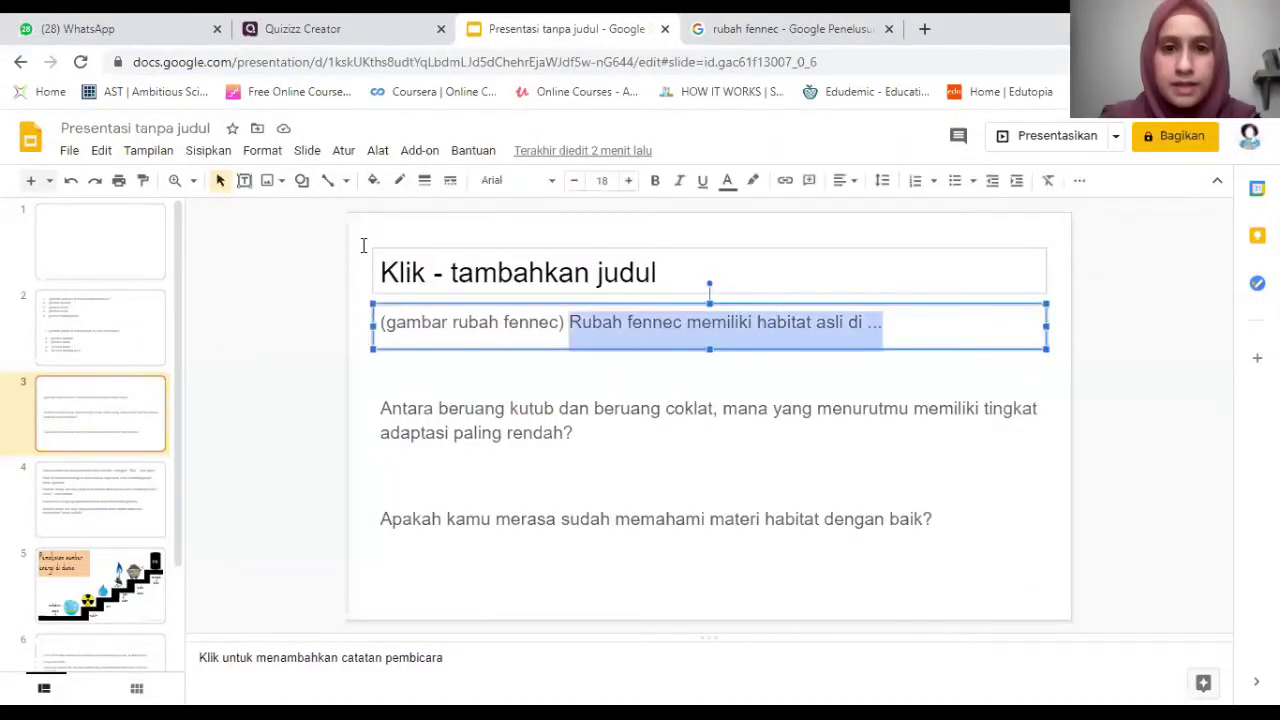
key("ctrl+c")
key("ctrl+shift+Tab")
key("ctrl+v")
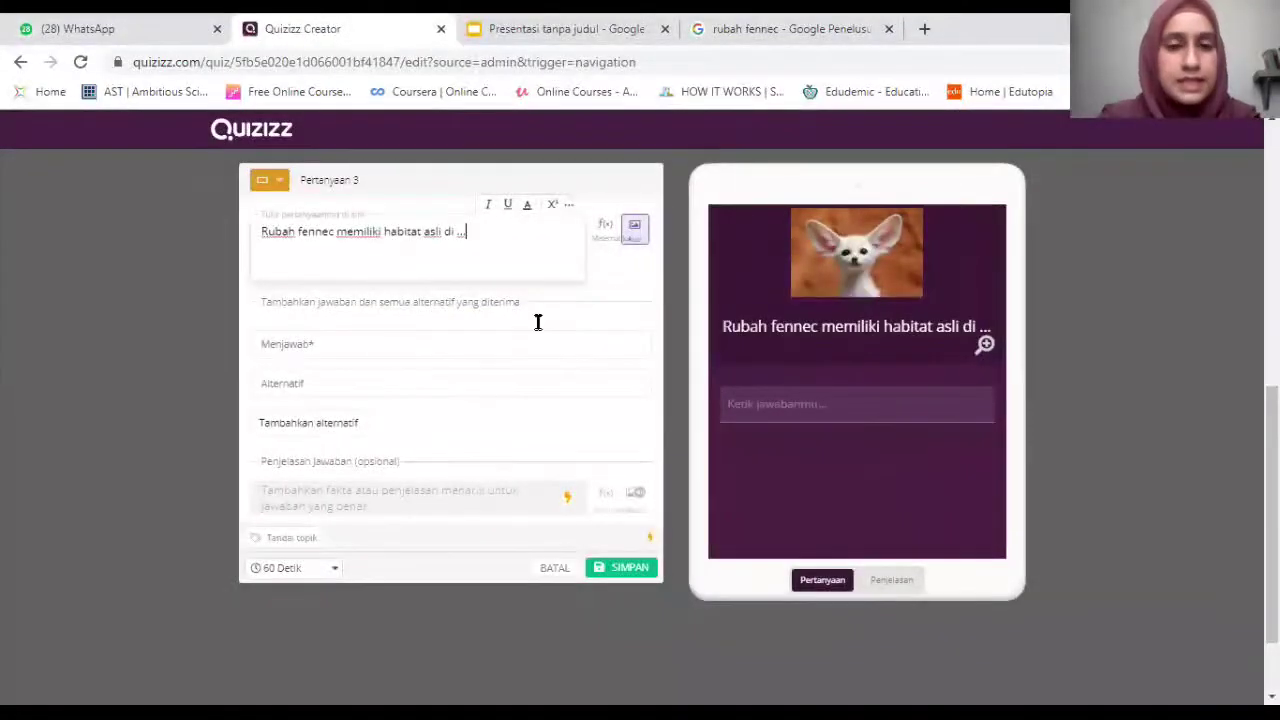
left_click(348, 347)
Enter answer 'gurun' with alternatives 'padang pasir' and 'gurun pasir', then save question 3.
type("P")
key("BackSpace")
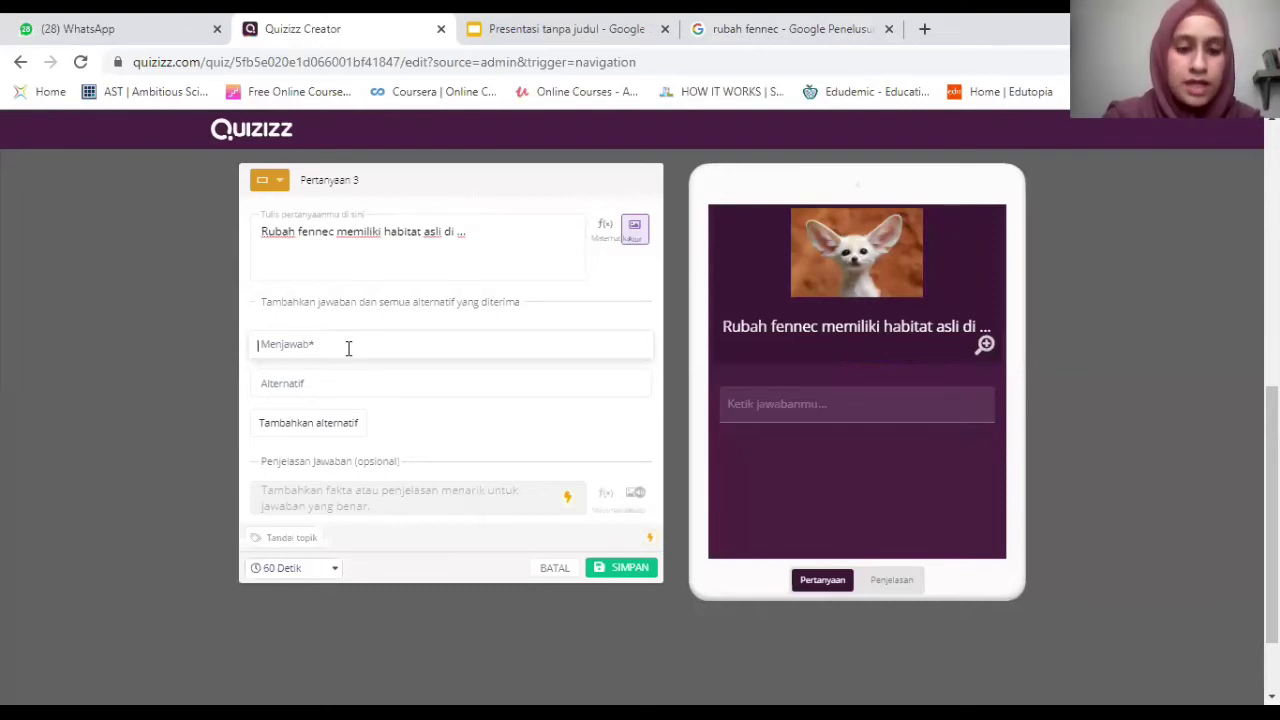
type("gurun")
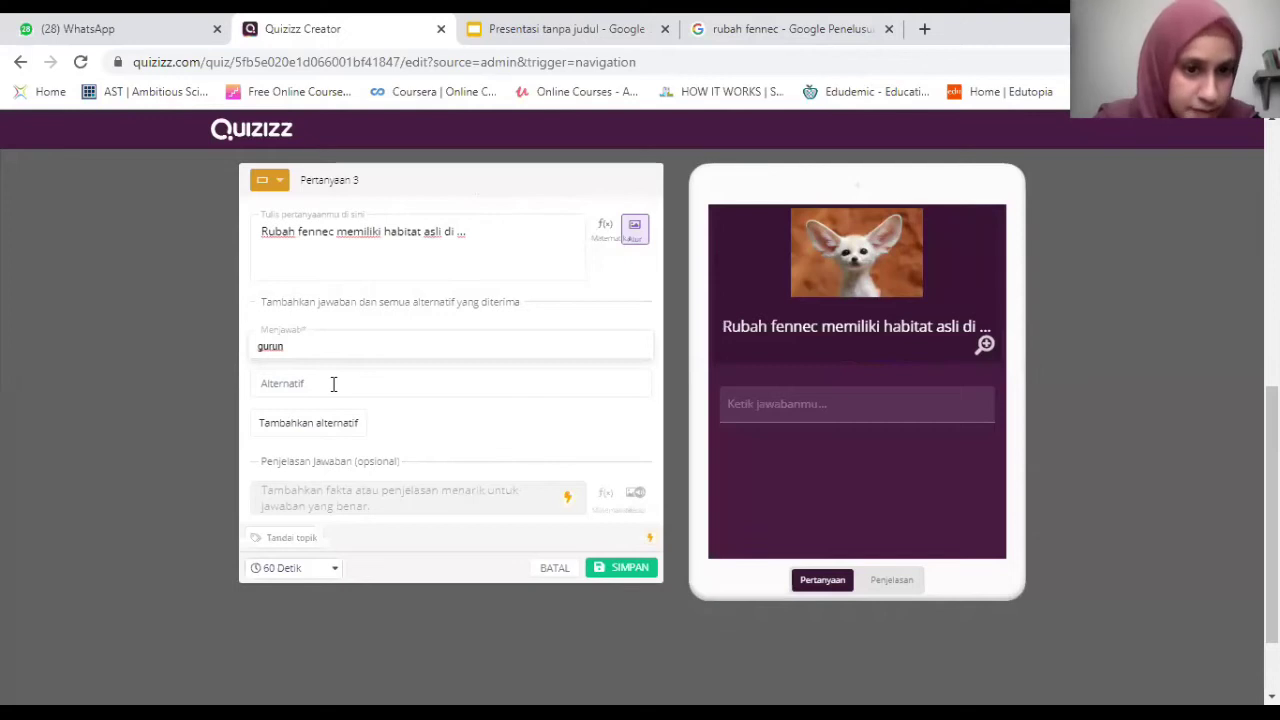
left_click(335, 391)
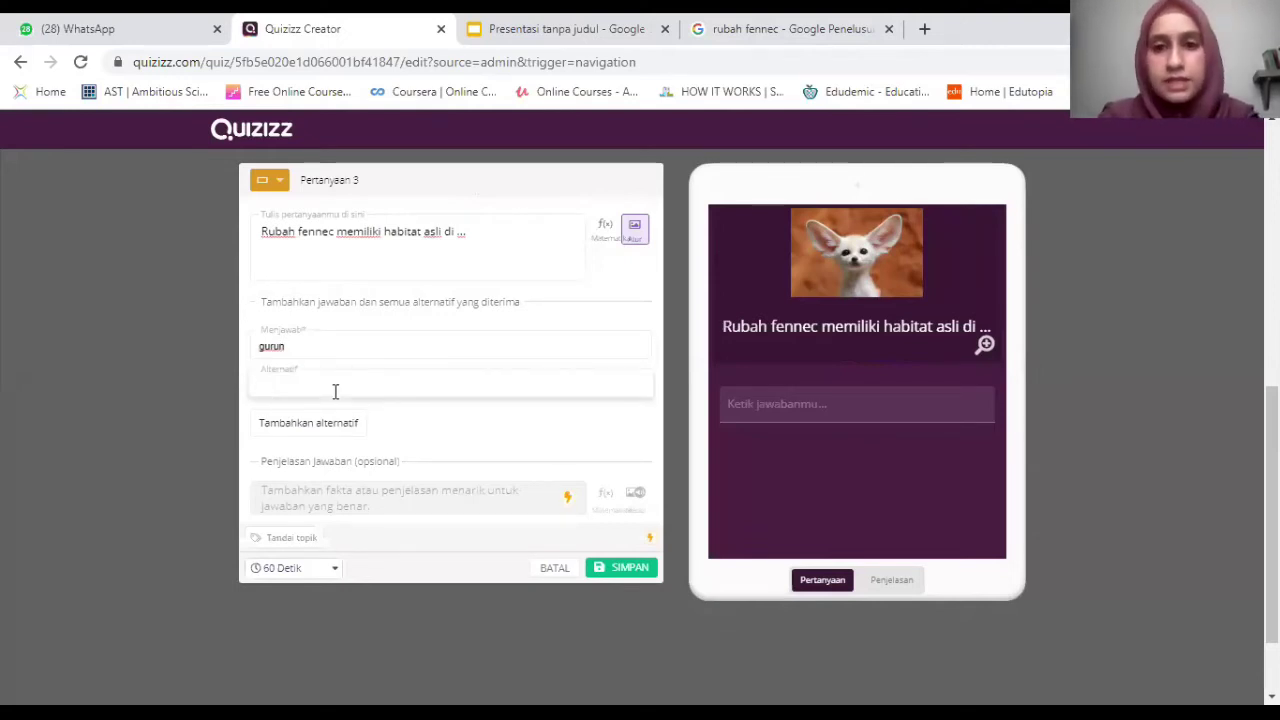
type("padang p")
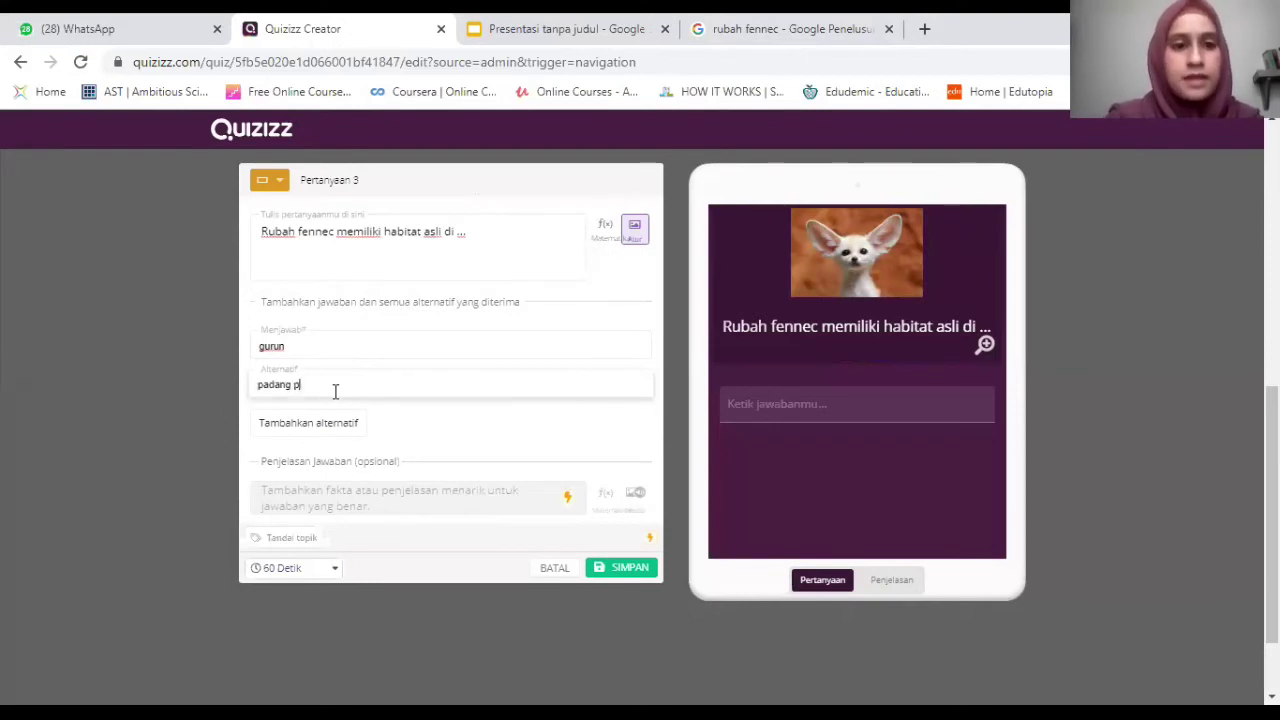
type("asir")
left_click(324, 424)
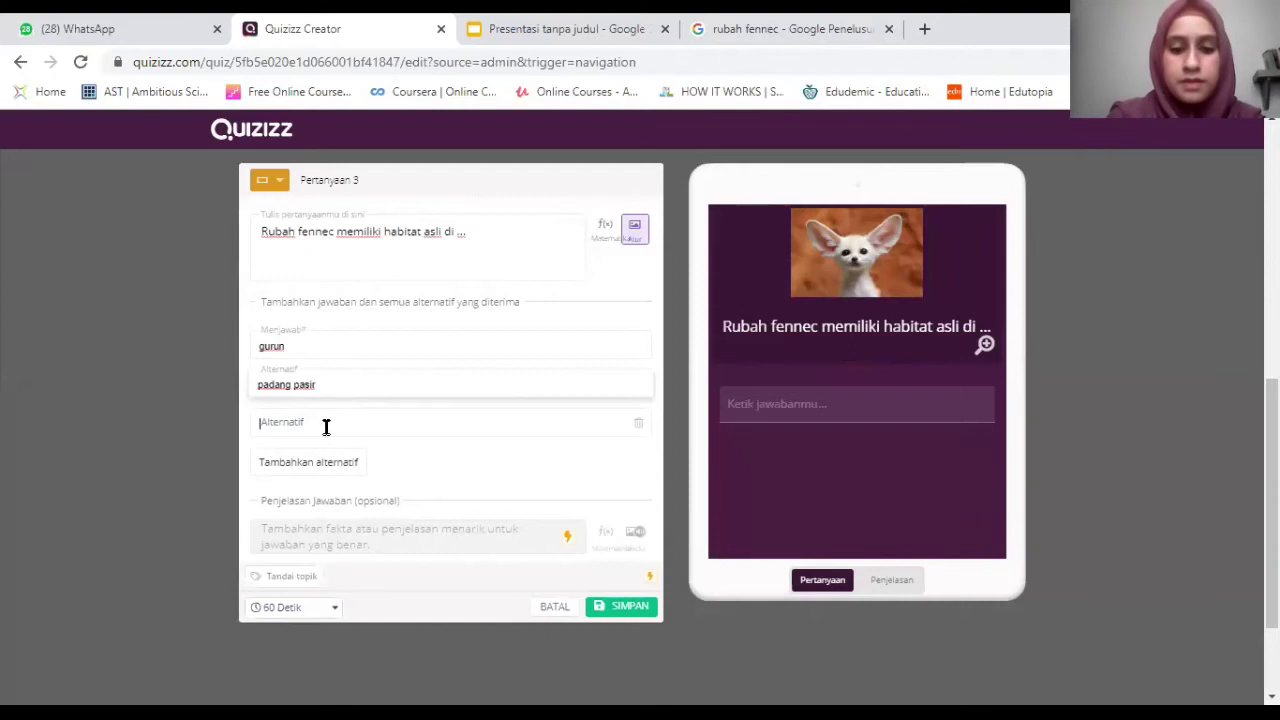
type("gurun")
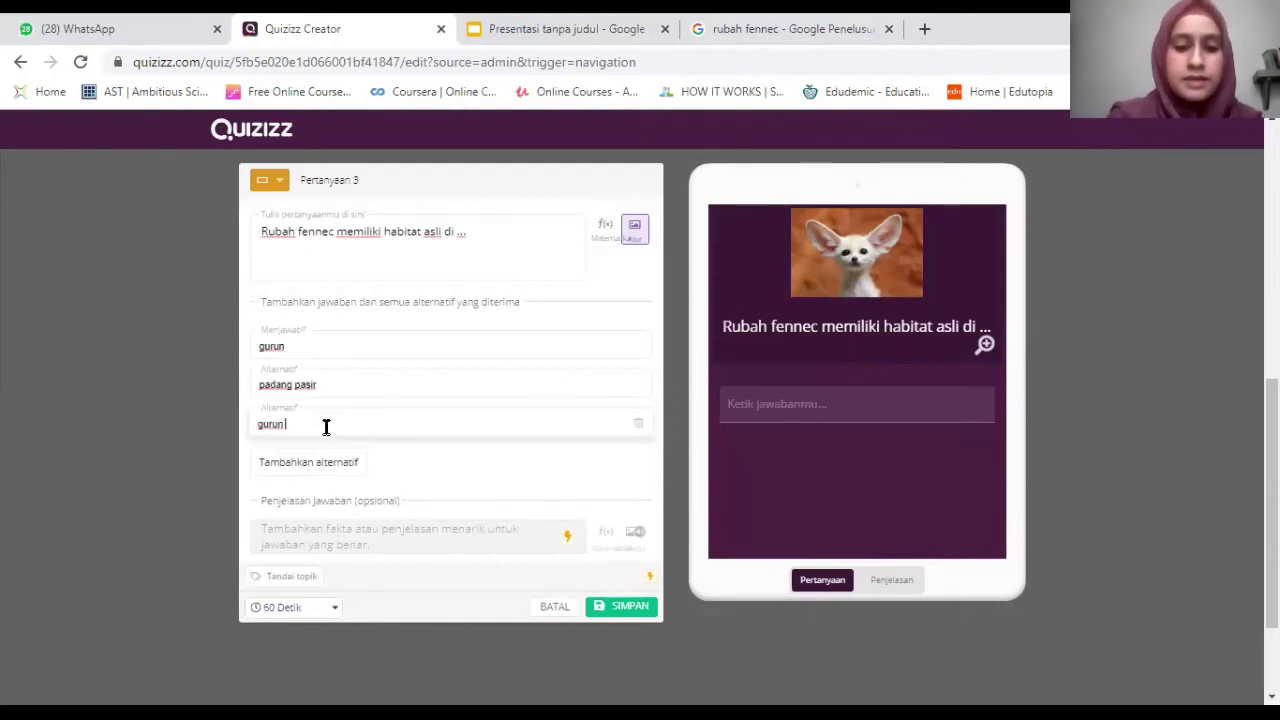
type(" pasir")
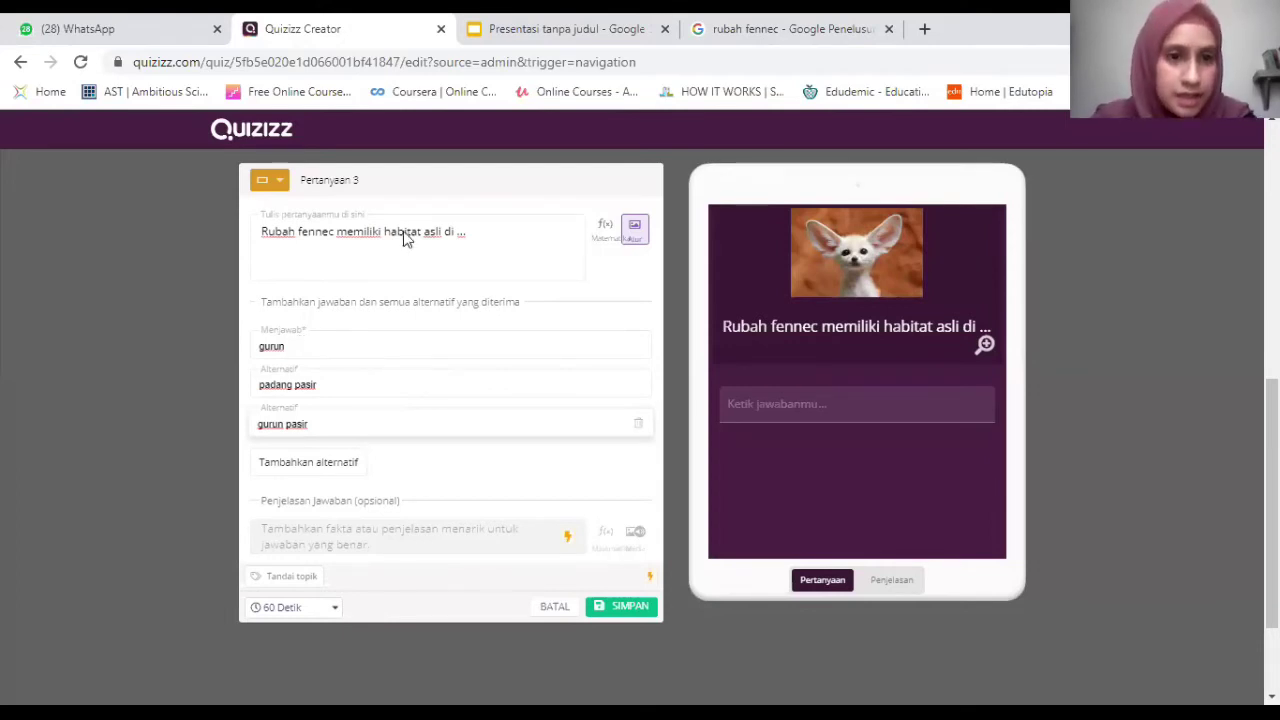
left_click(283, 241)
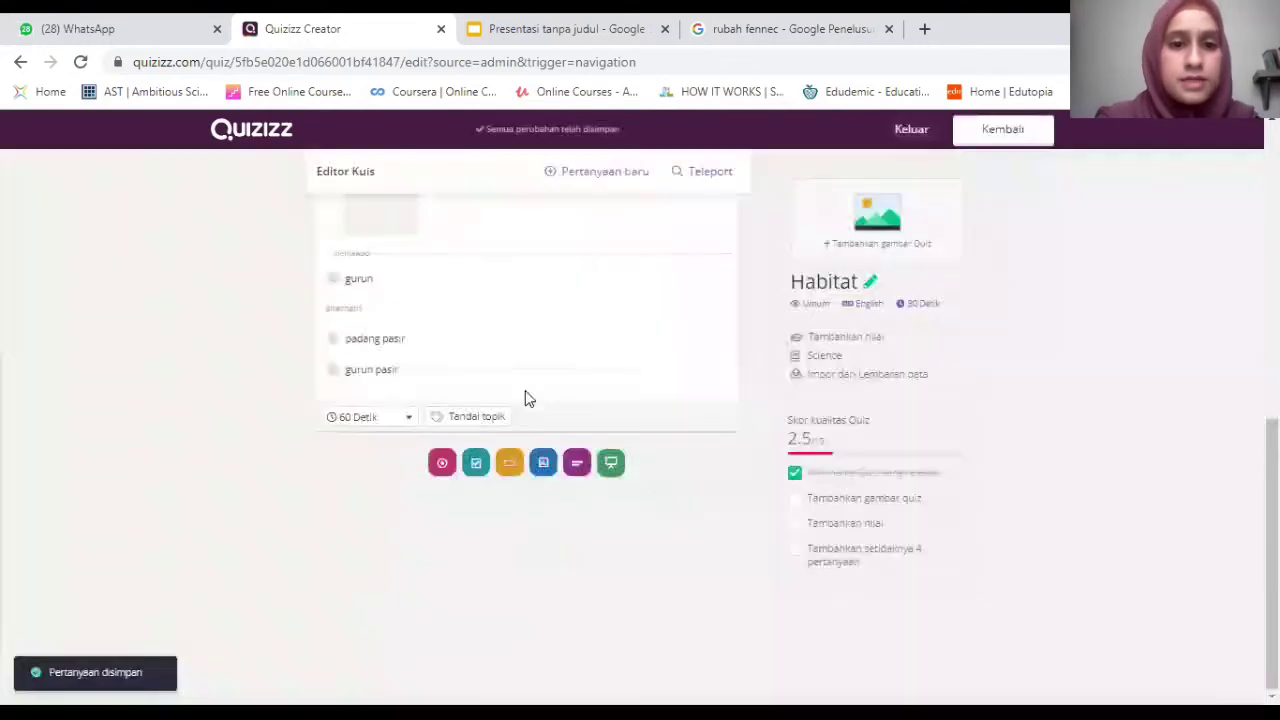
Create an open-ended question and paste the polar versus brown bear adaptation sentence.
left_click(577, 462)
left_click(526, 20)
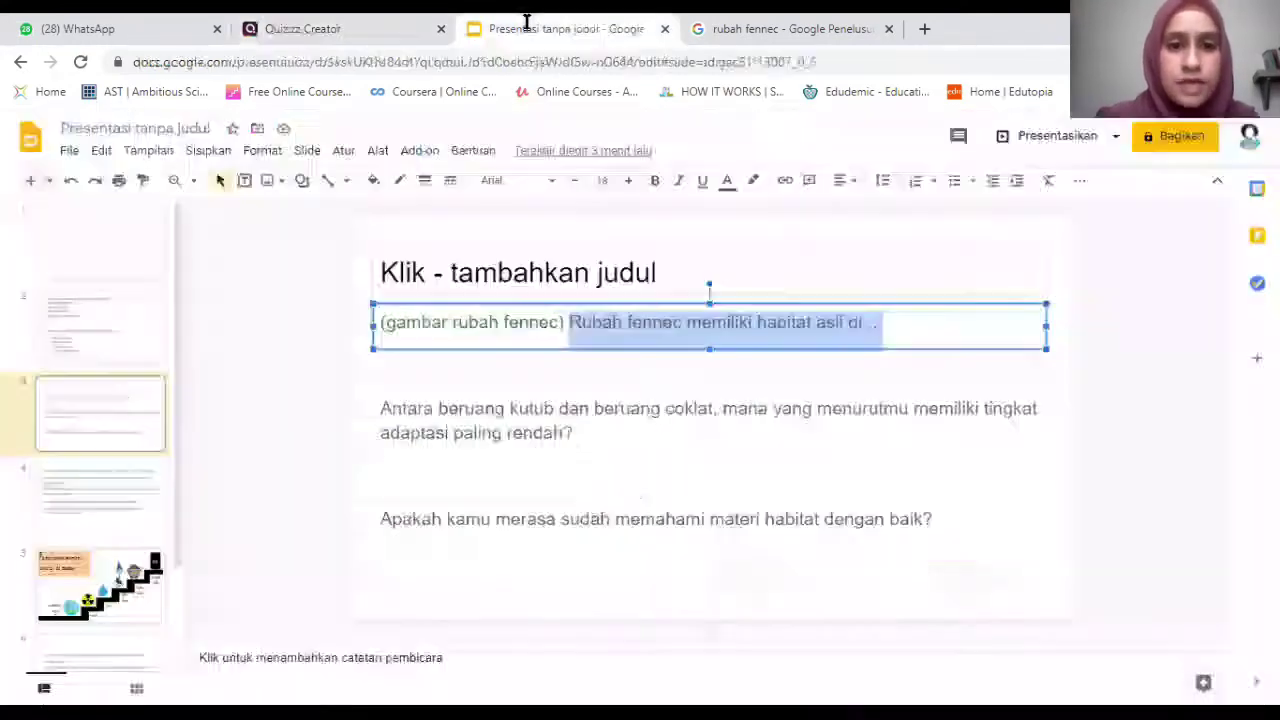
left_click_drag(592, 434, 388, 409)
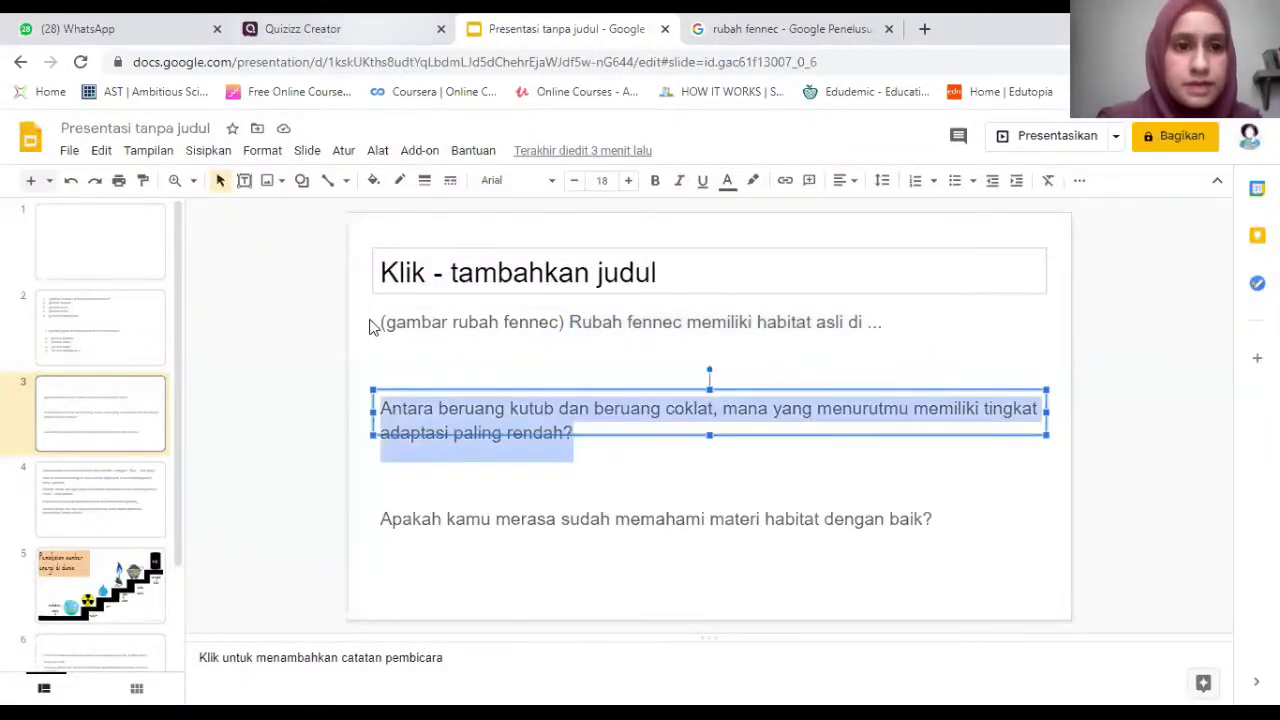
key("ctrl+shift+Tab")
key("ctrl+v")
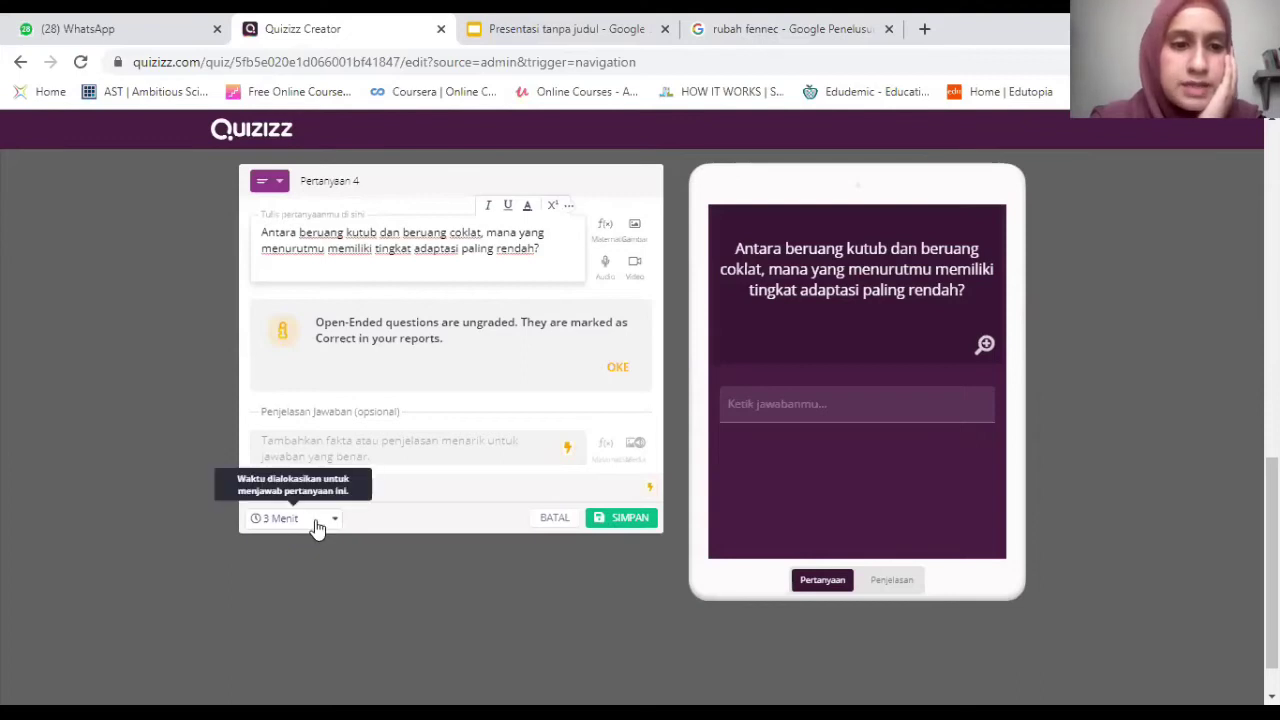
Set the open-ended question's time limit to 5 Menit and save it.
left_click(316, 524)
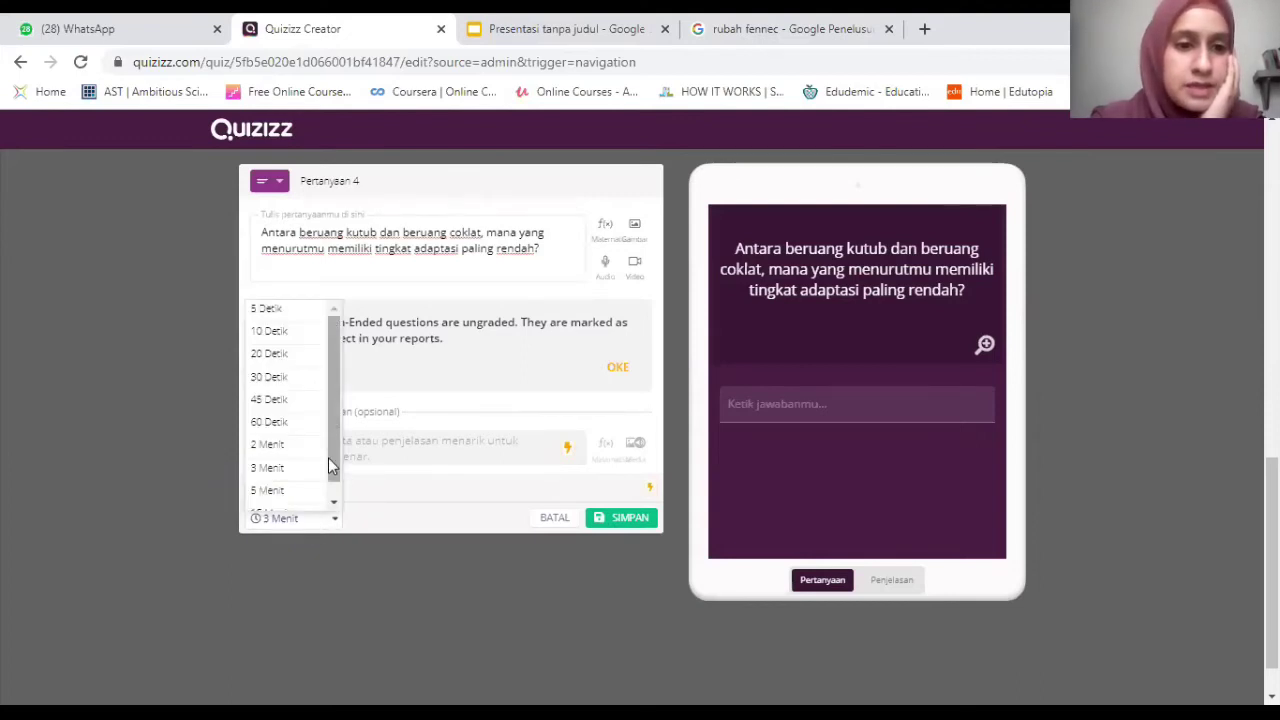
scroll(271, 480, "down", 1)
left_click(271, 480)
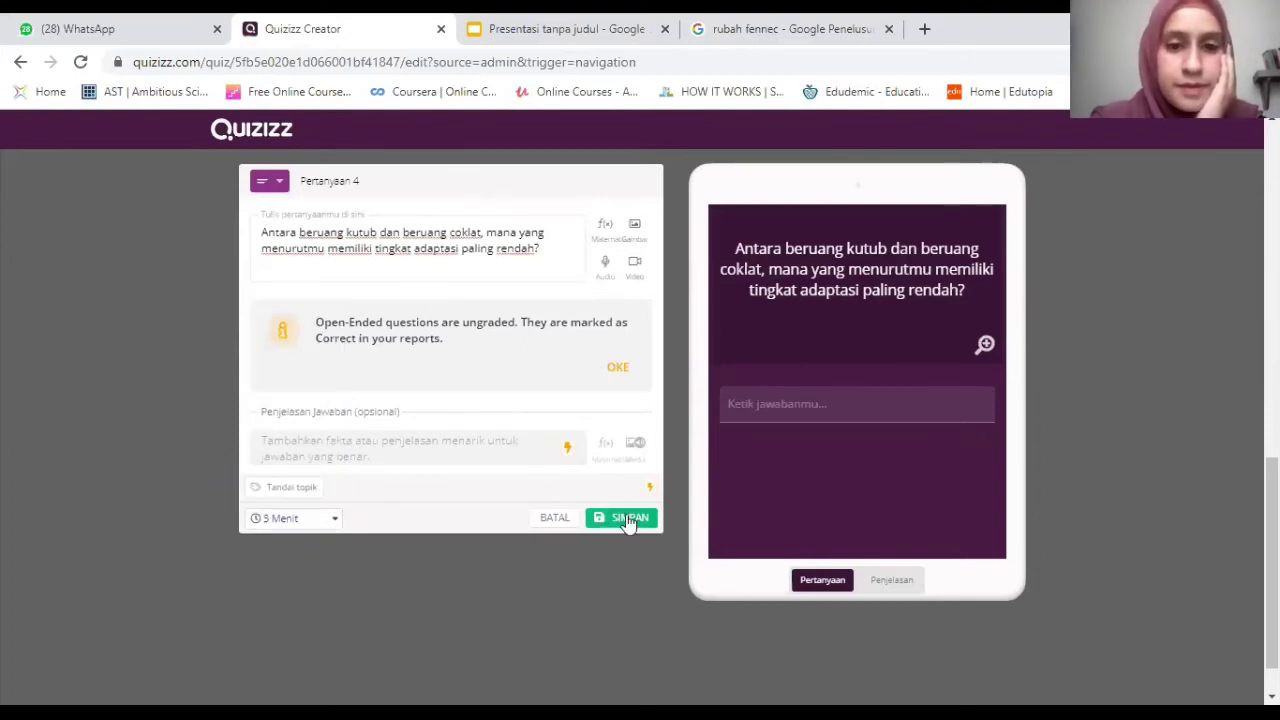
left_click(628, 518)
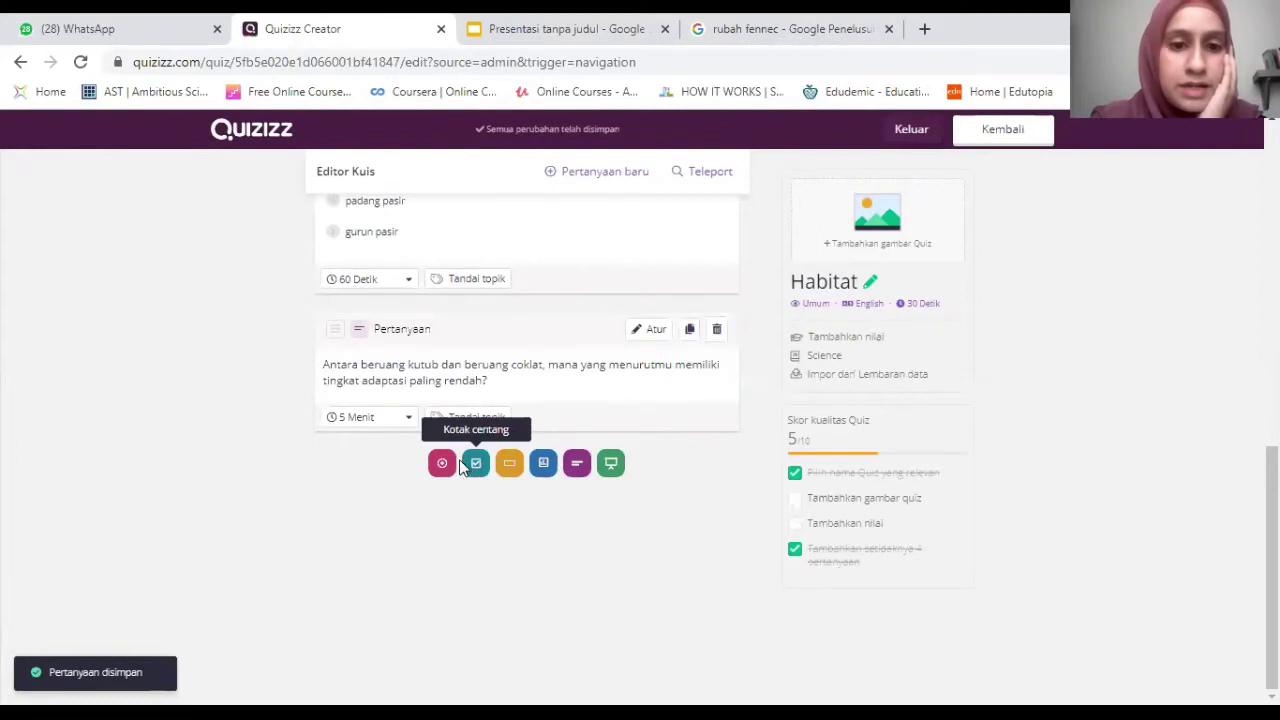
Create a poll and paste the 'Apakah kamu merasa…' question from the slides.
left_click(549, 466)
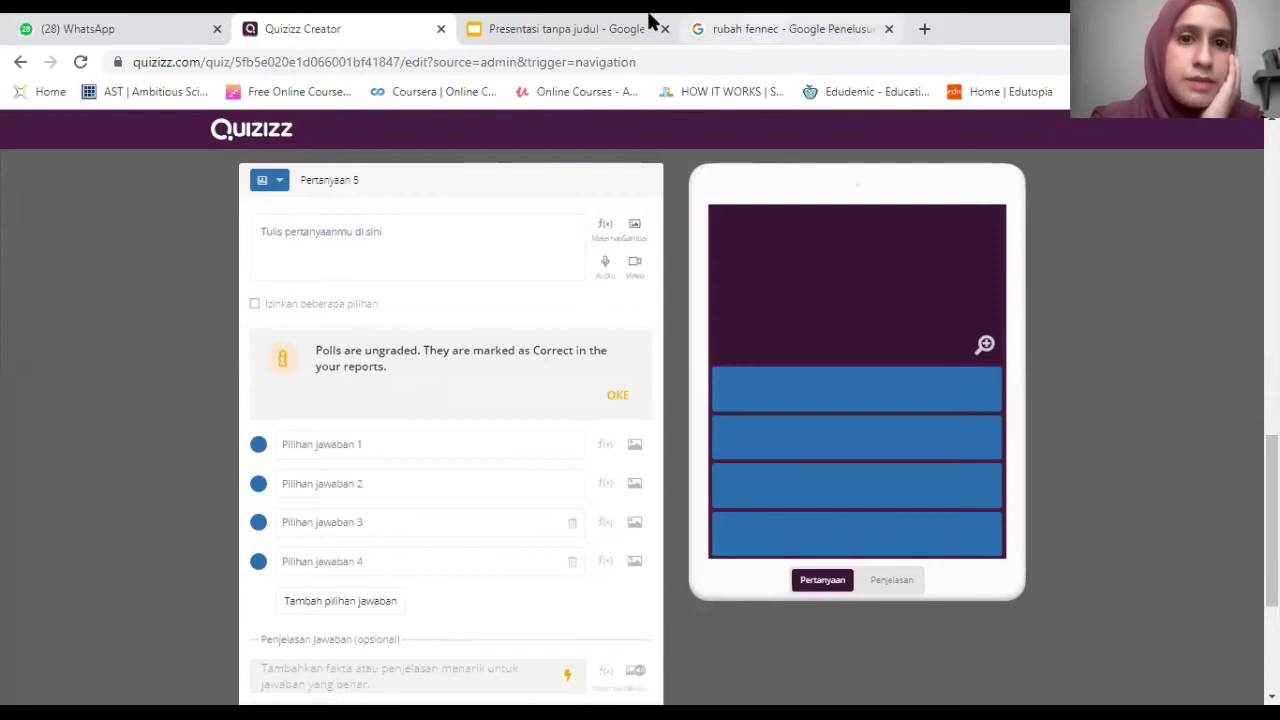
left_click(588, 28)
left_click(629, 519)
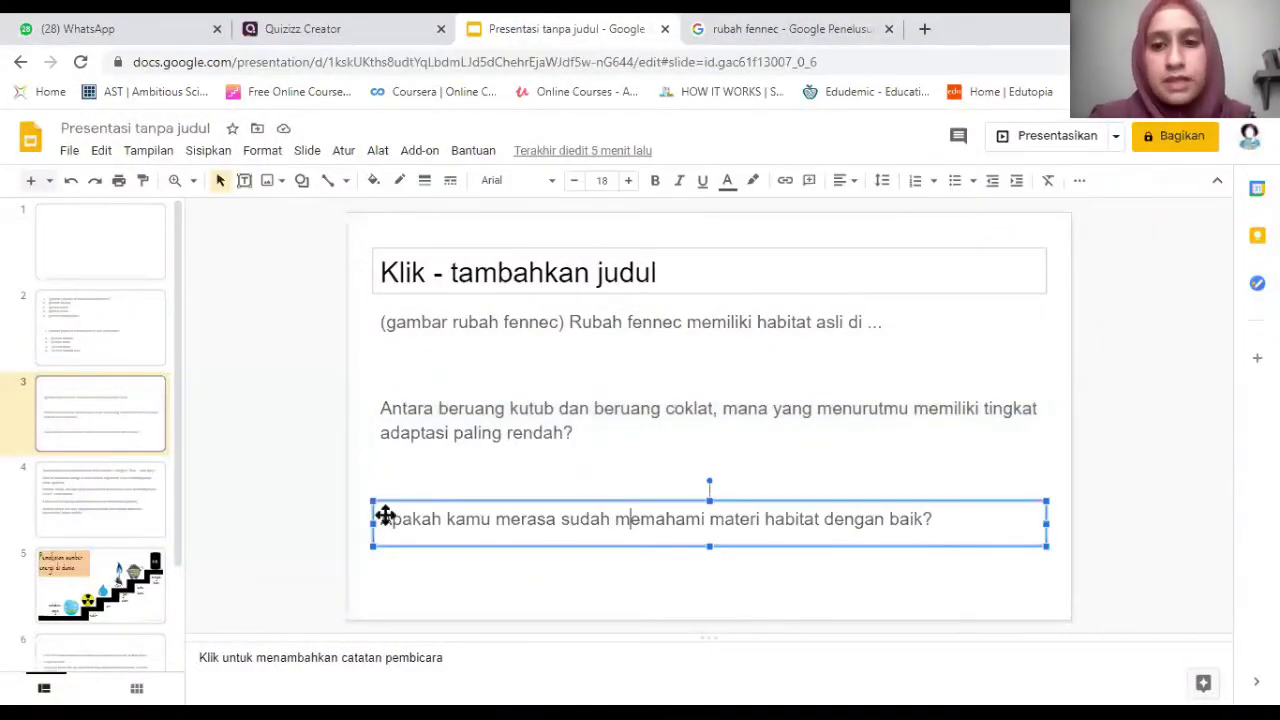
triple_click(951, 506)
left_click(290, 28)
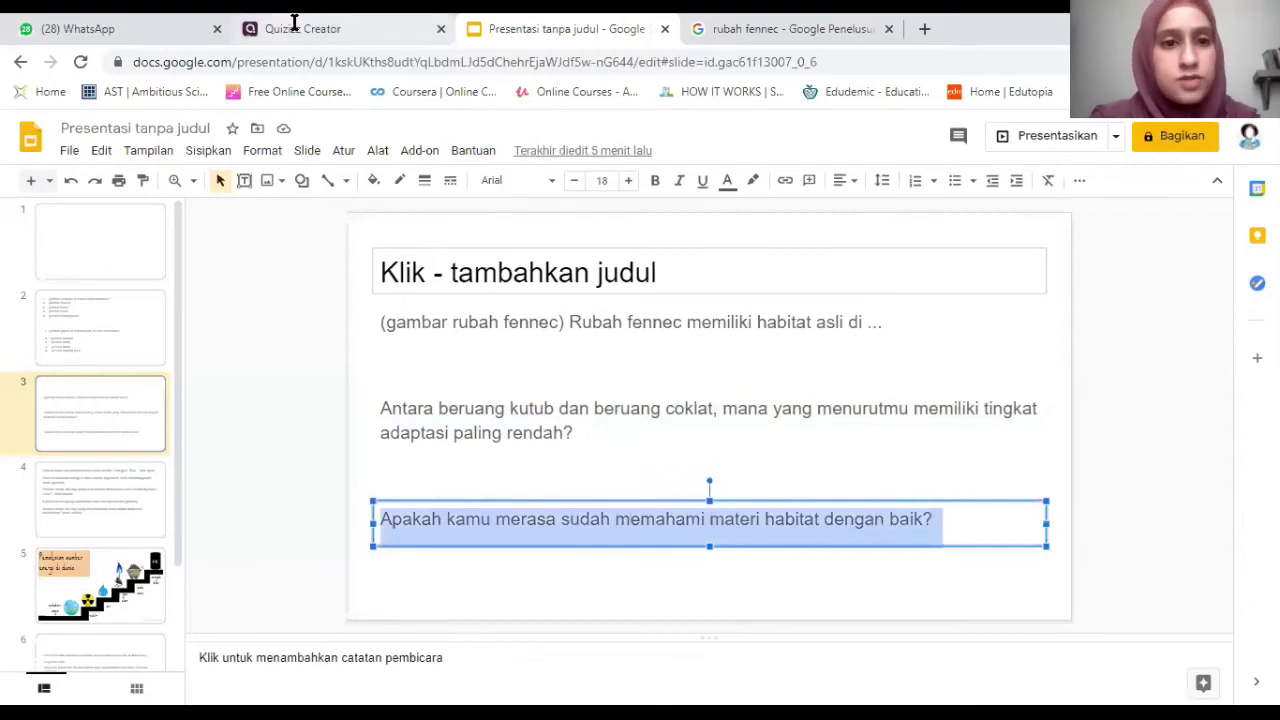
key("ctrl+v")
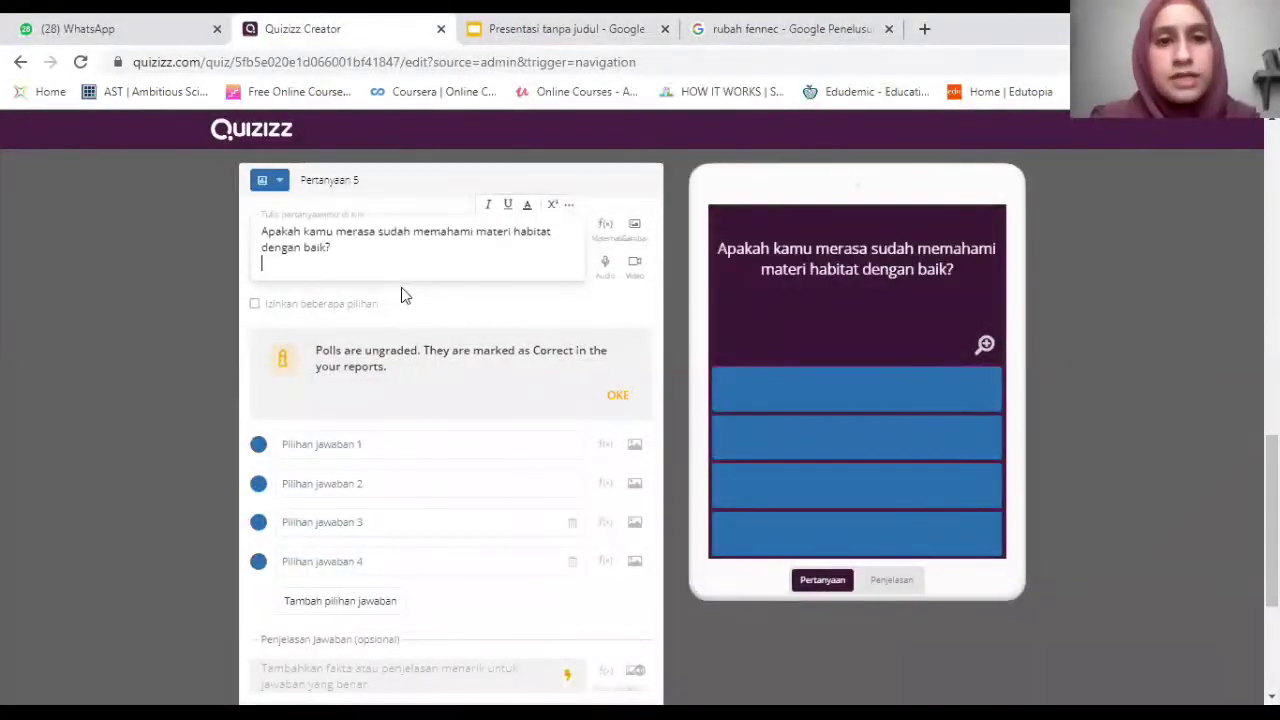
Fill the poll choices Sudah, Sedikit and Belum, then save it.
left_click(360, 401)
type("Sudah")
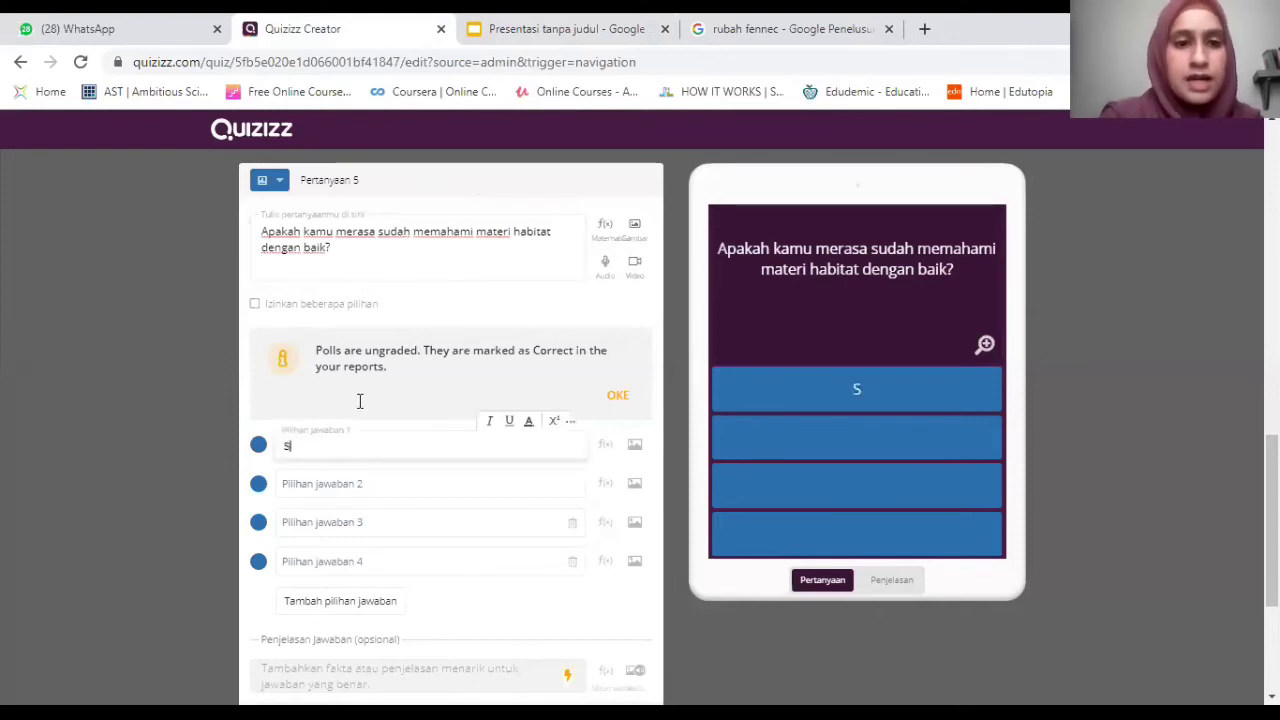
left_click(337, 484)
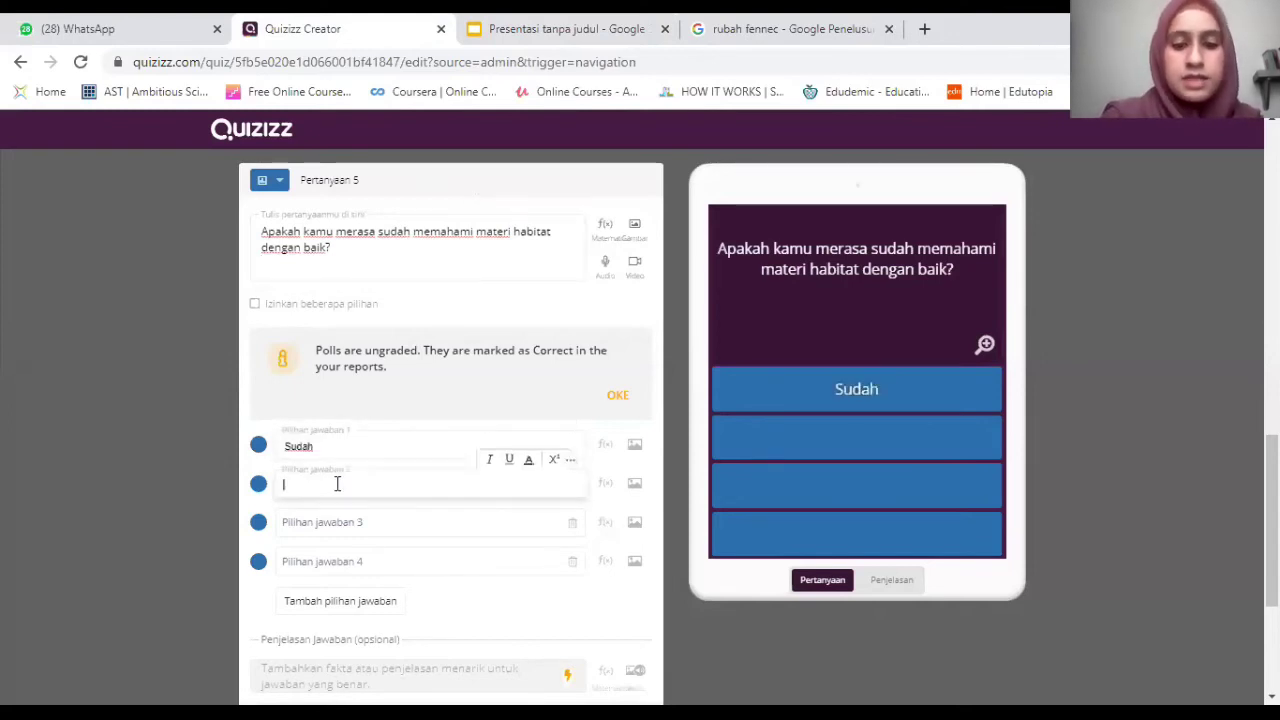
type("Sedikit")
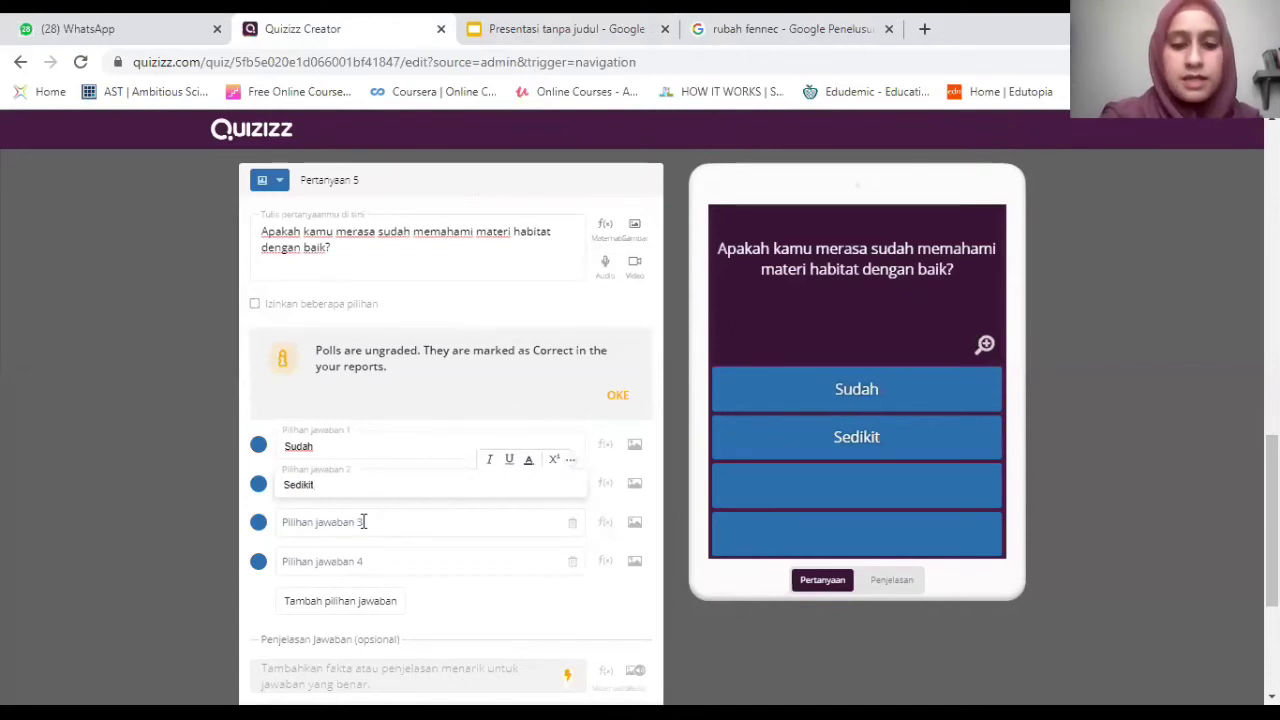
left_click(363, 521)
type("Belum")
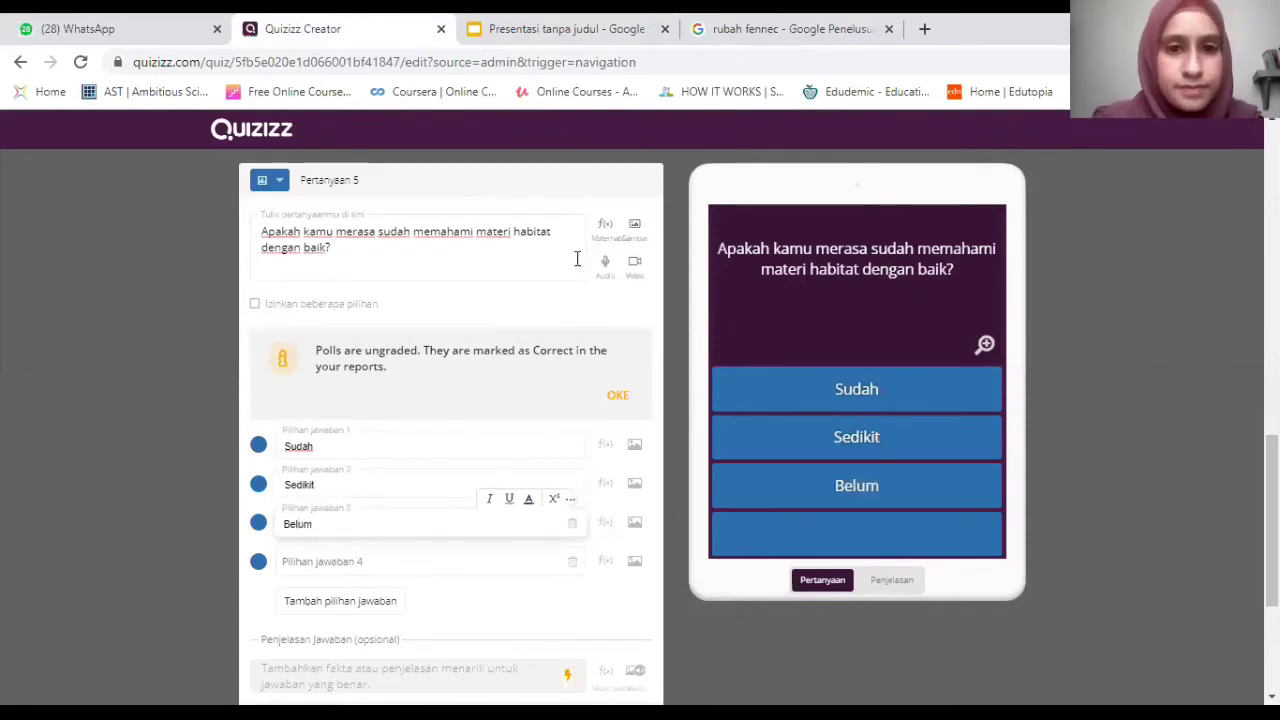
left_click(1147, 558)
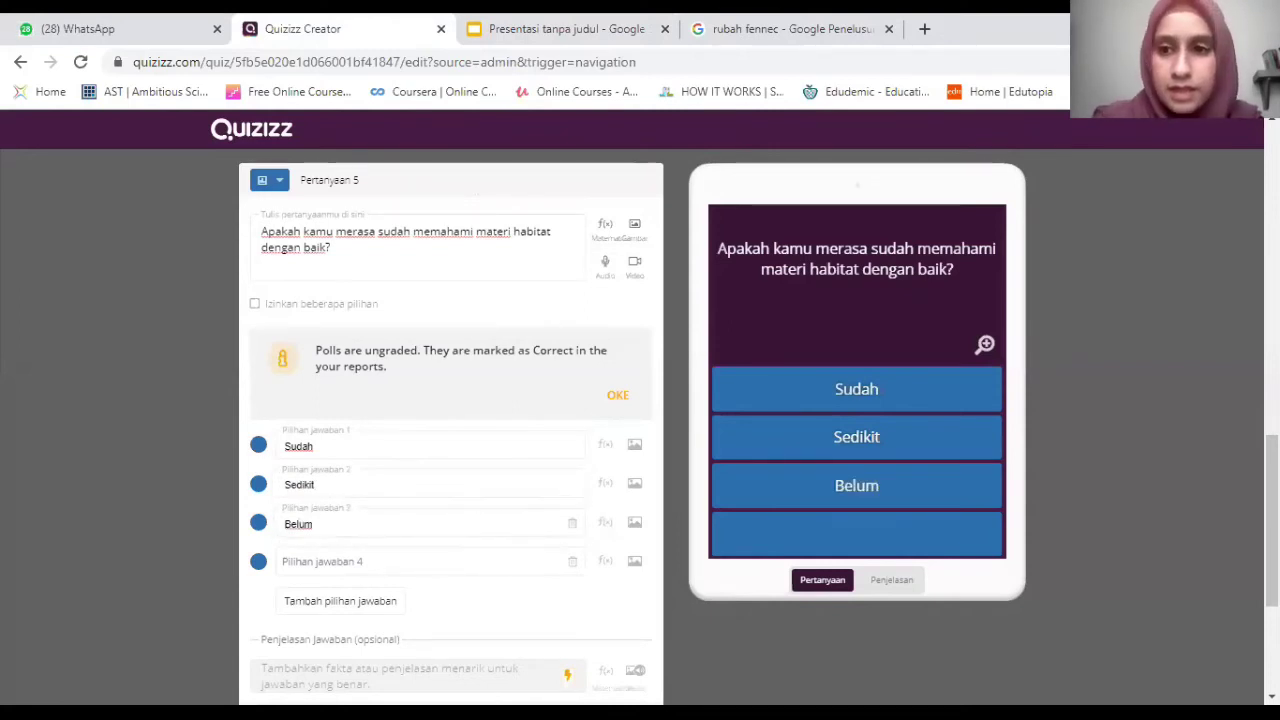
scroll(315, 455, "down", 3)
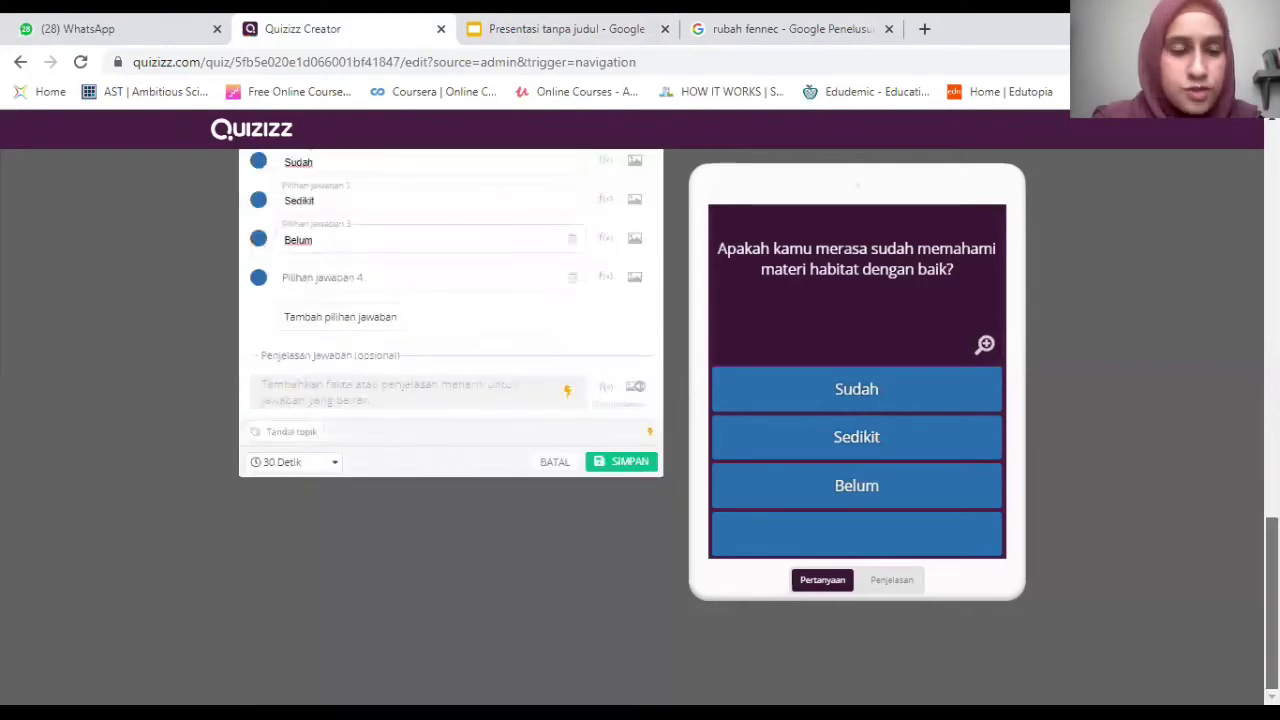
left_click(630, 462)
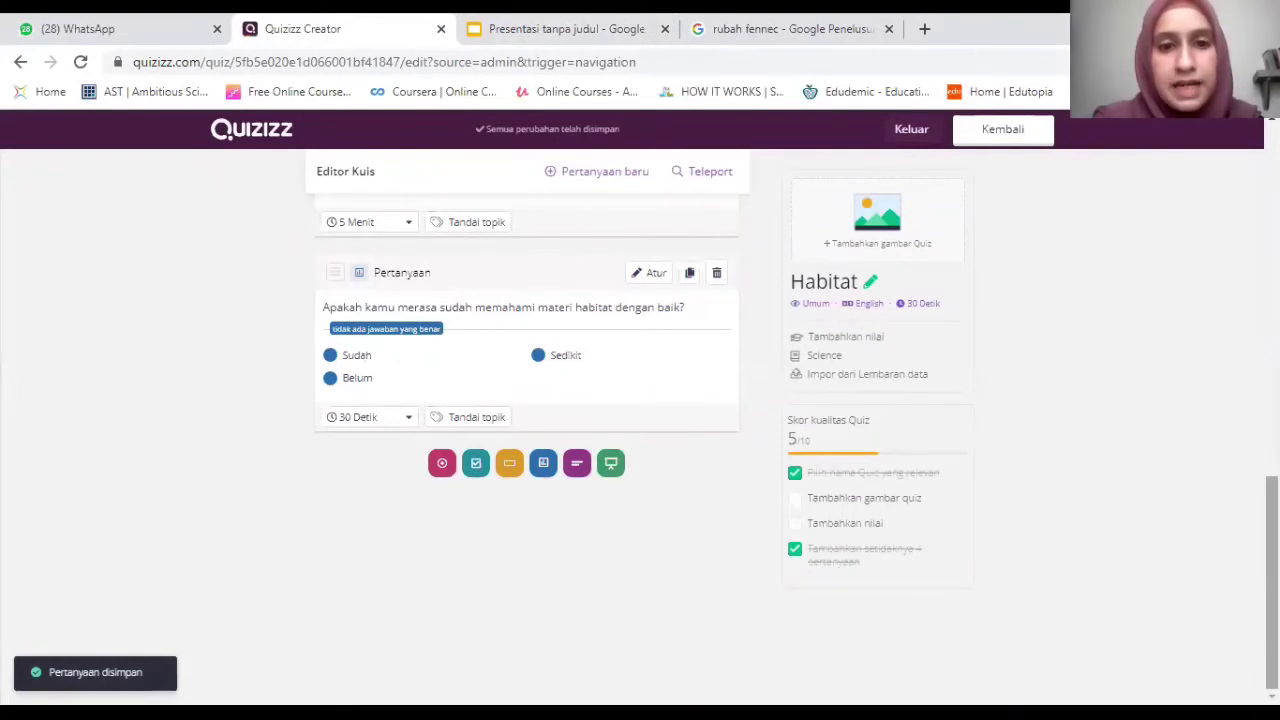
Set the last question's timer to 3 Menit and apply it to all questions.
scroll(527, 440, "up", 5)
scroll(527, 440, "up", 3)
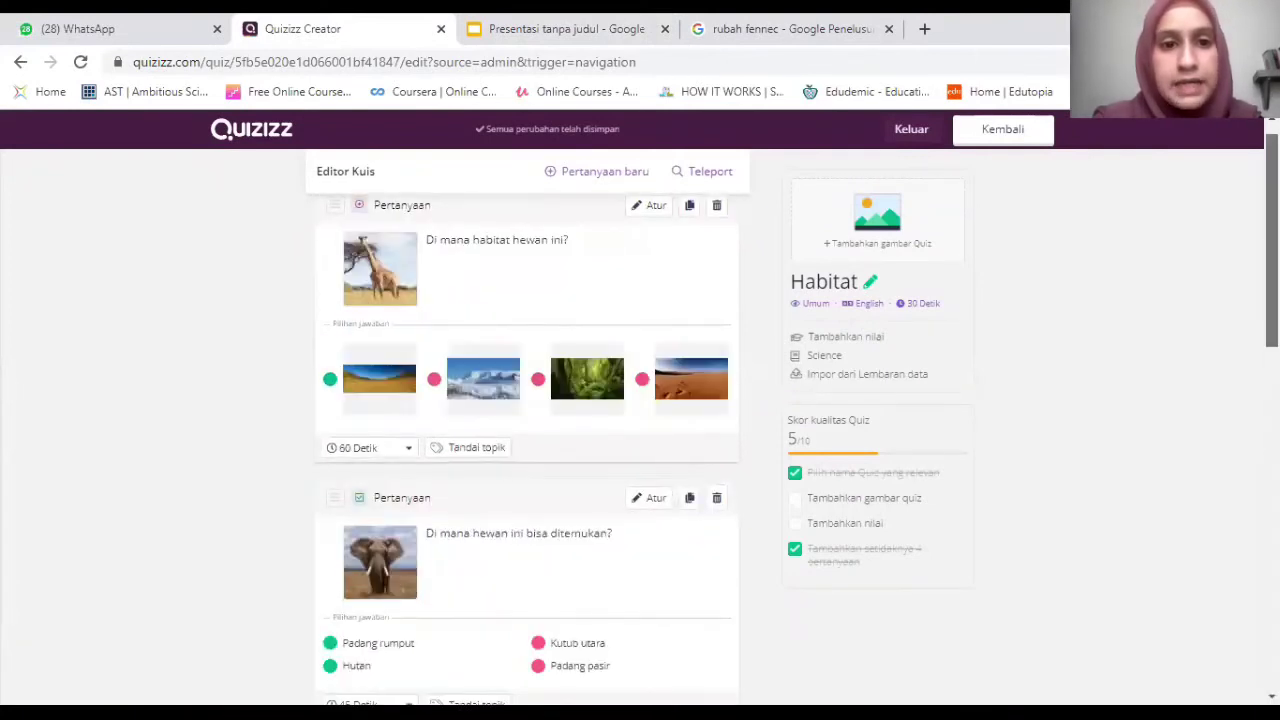
scroll(527, 440, "down", 1)
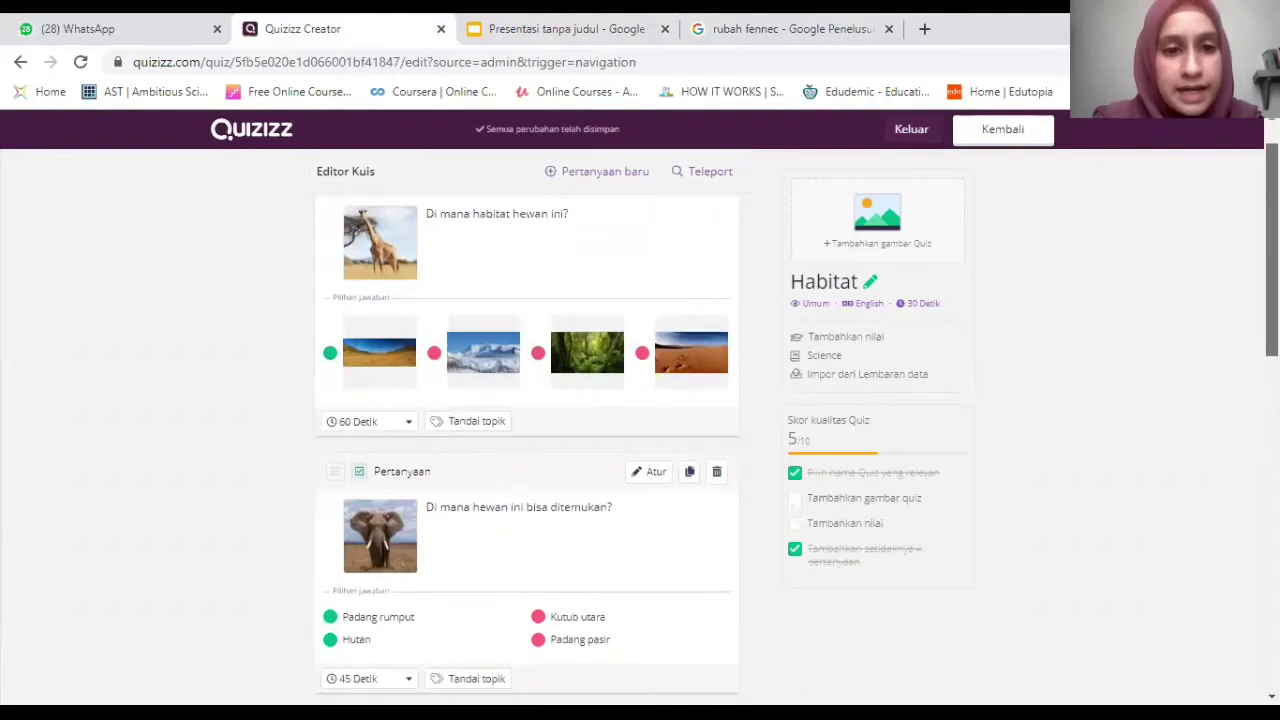
scroll(527, 440, "down", 2)
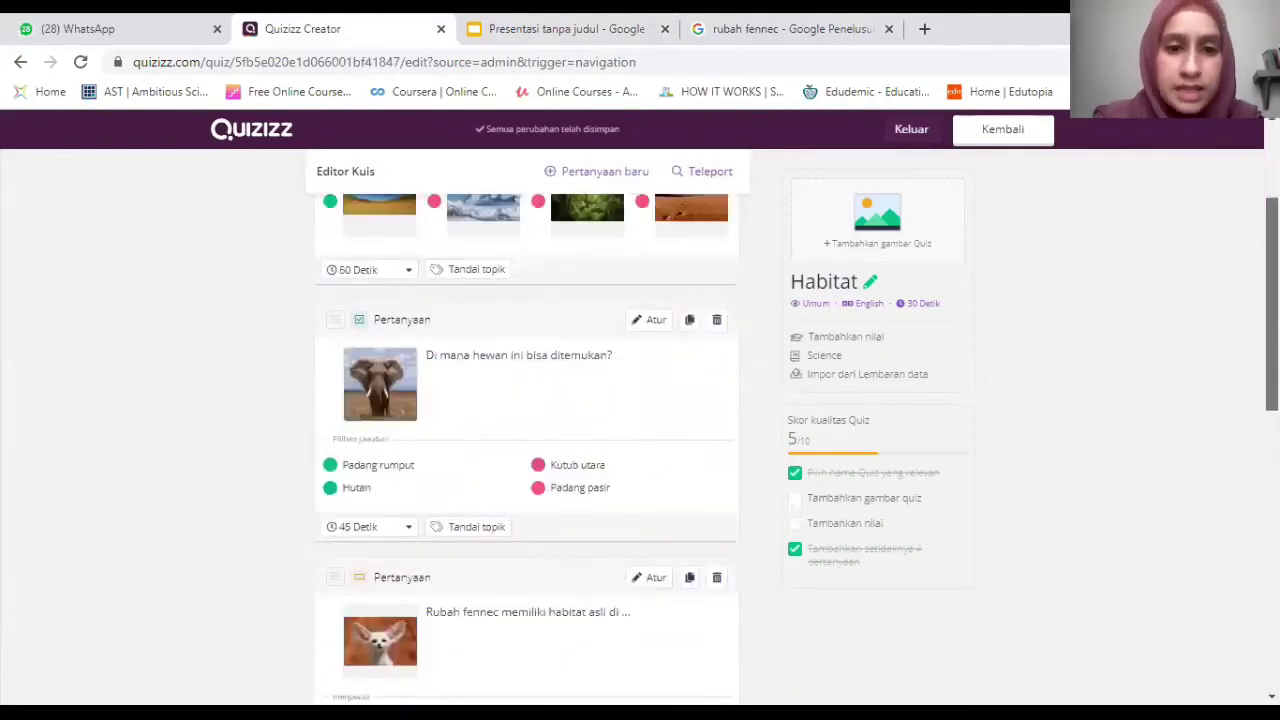
scroll(729, 403, "down", 3)
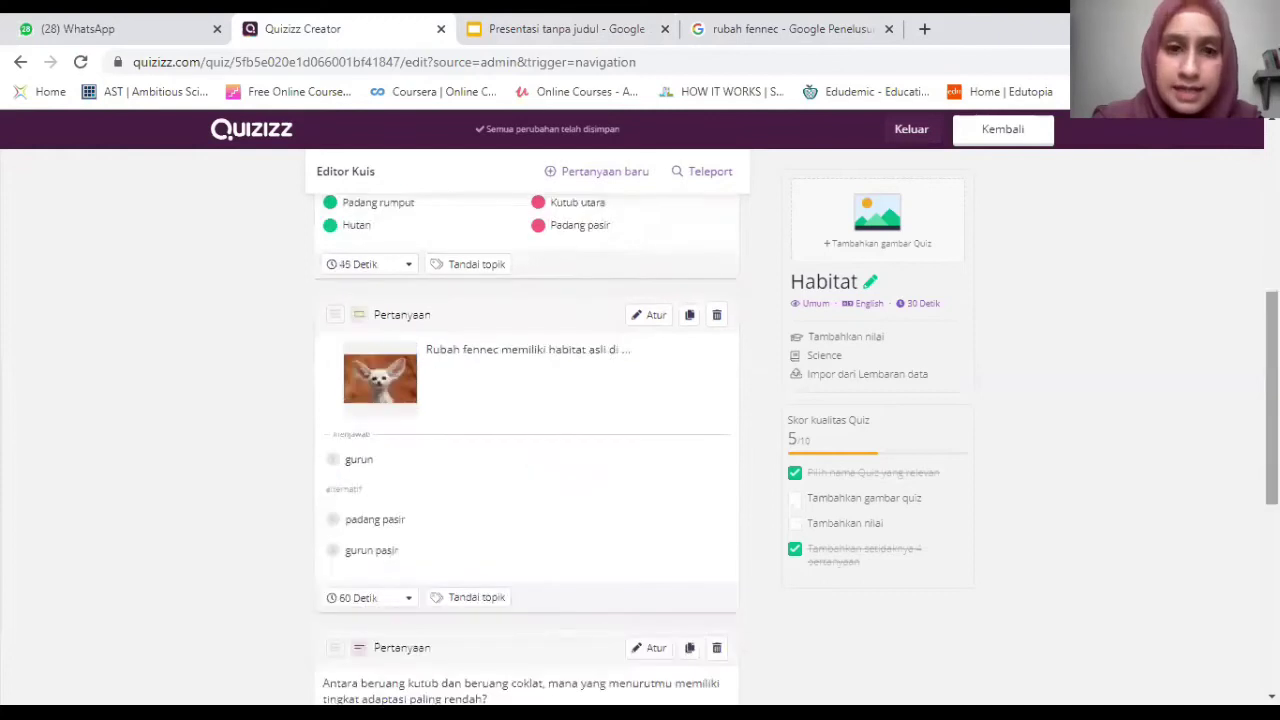
scroll(527, 440, "down", 3)
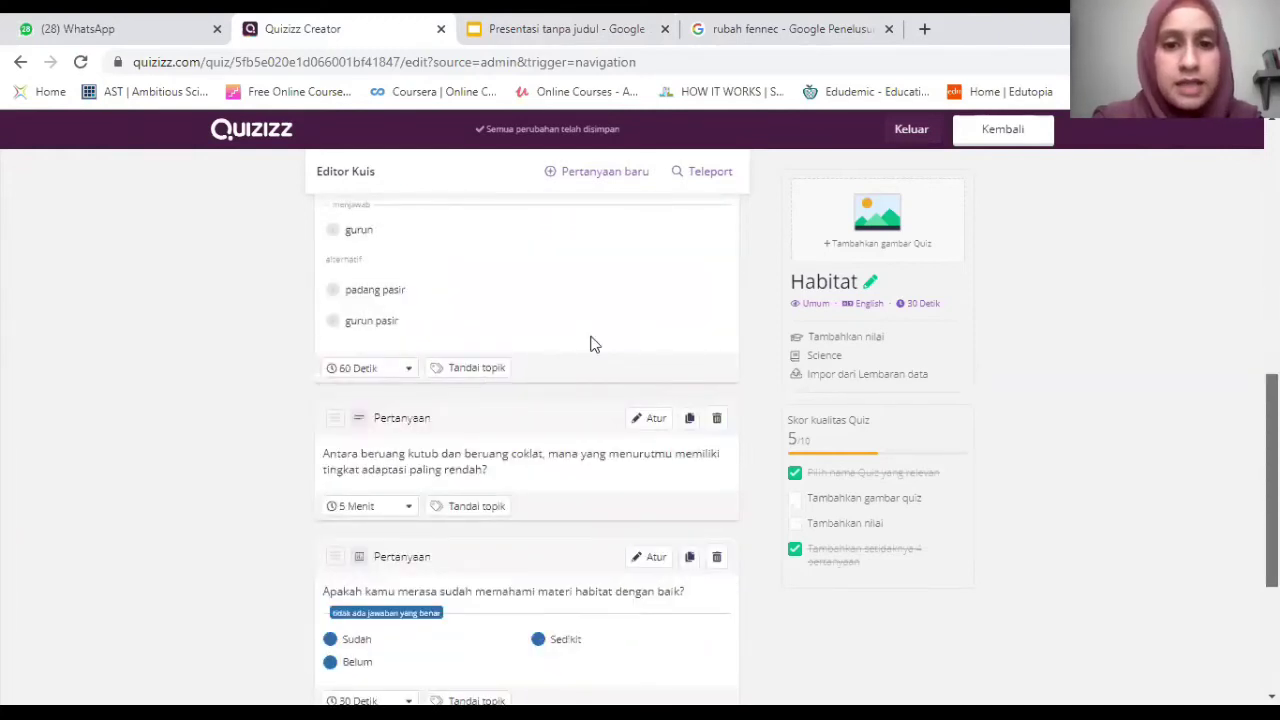
scroll(590, 344, "down", 3)
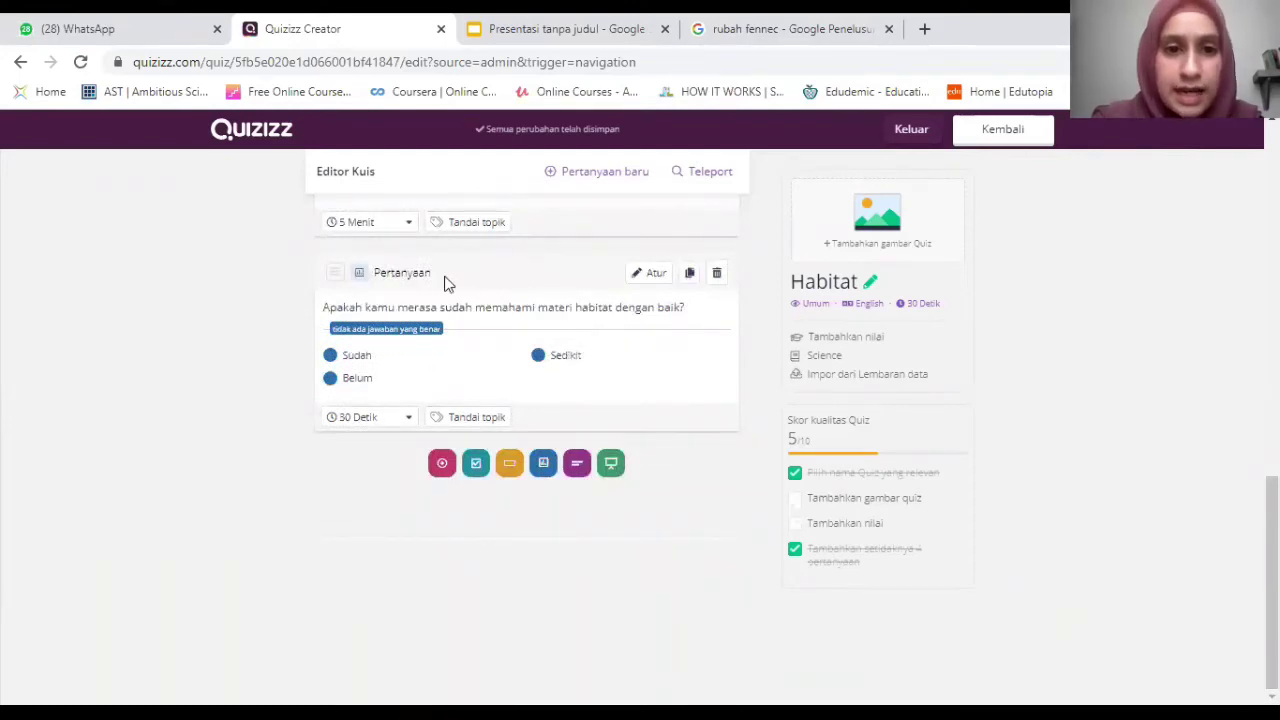
scroll(200, 260, "up", 1)
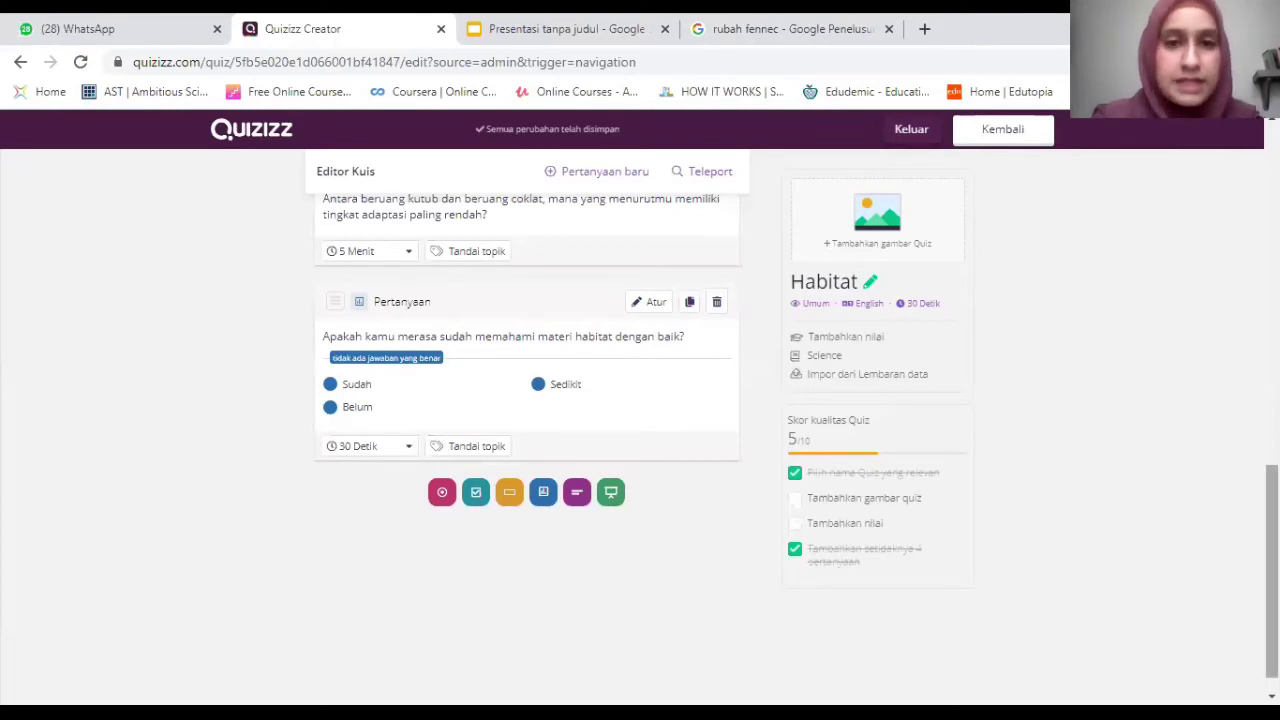
scroll(527, 430, "up", 8)
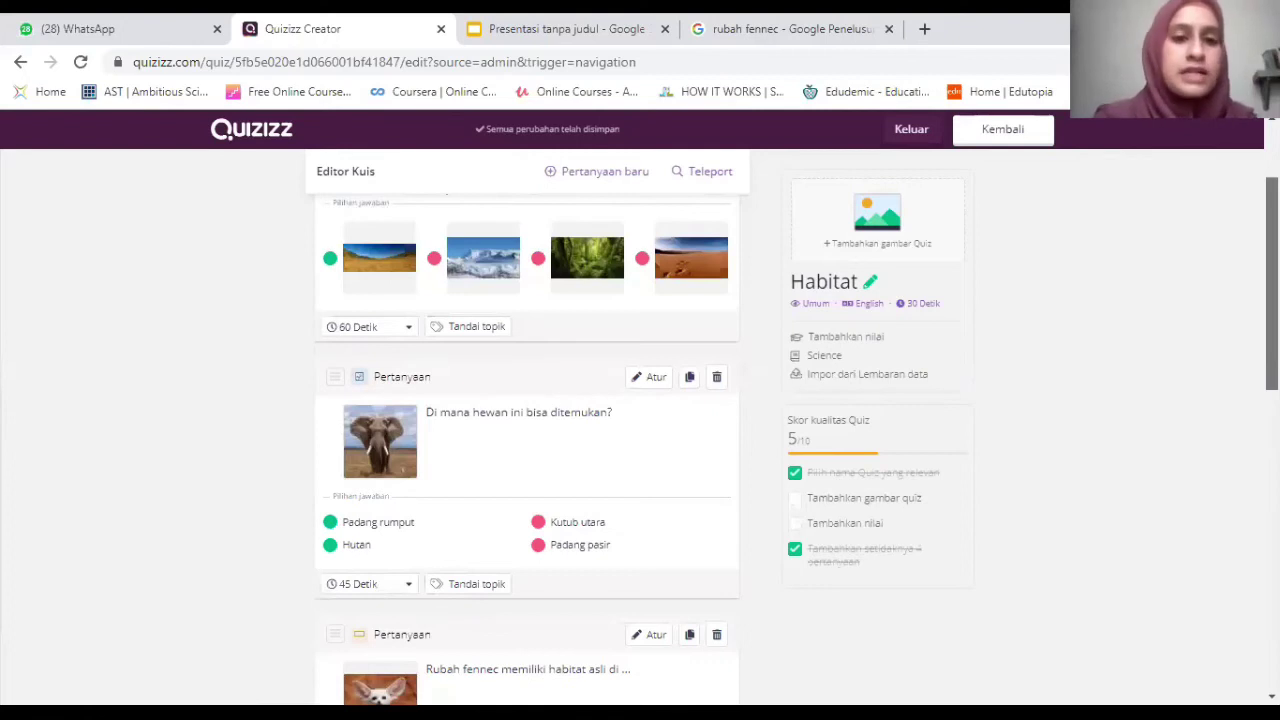
scroll(527, 430, "down", 10)
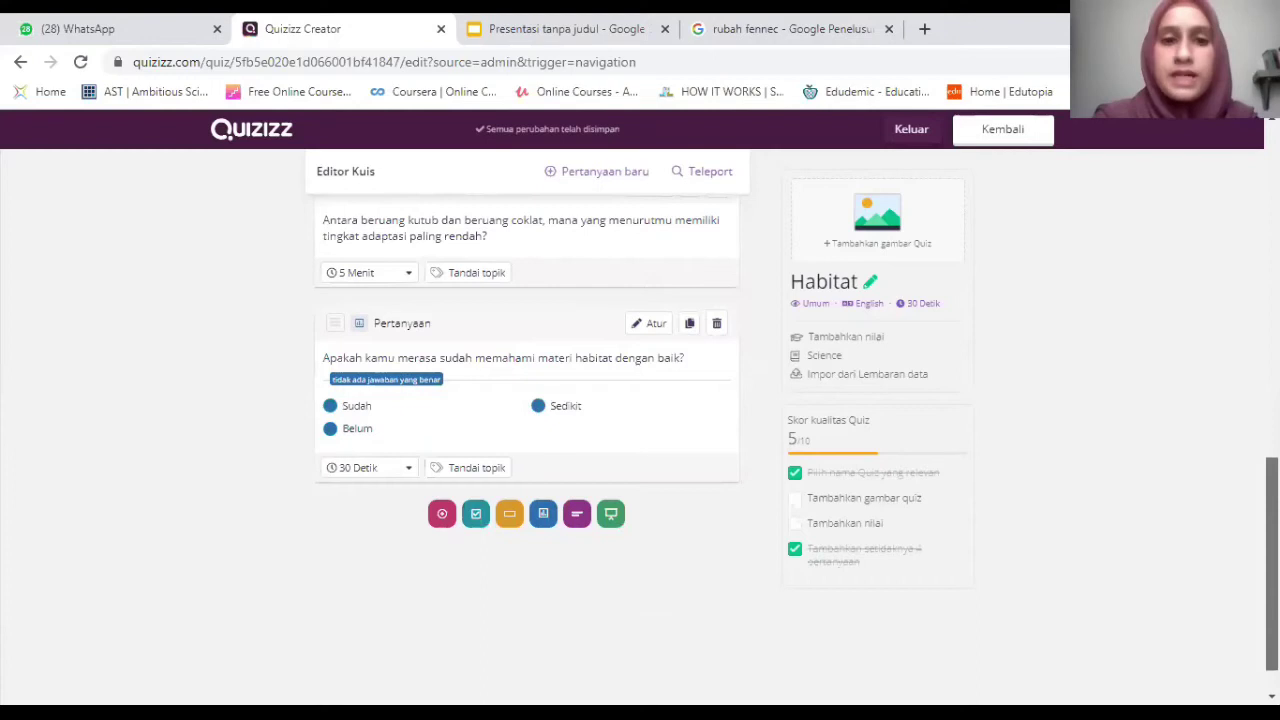
left_click(377, 467)
left_click_drag(416, 388, 416, 405)
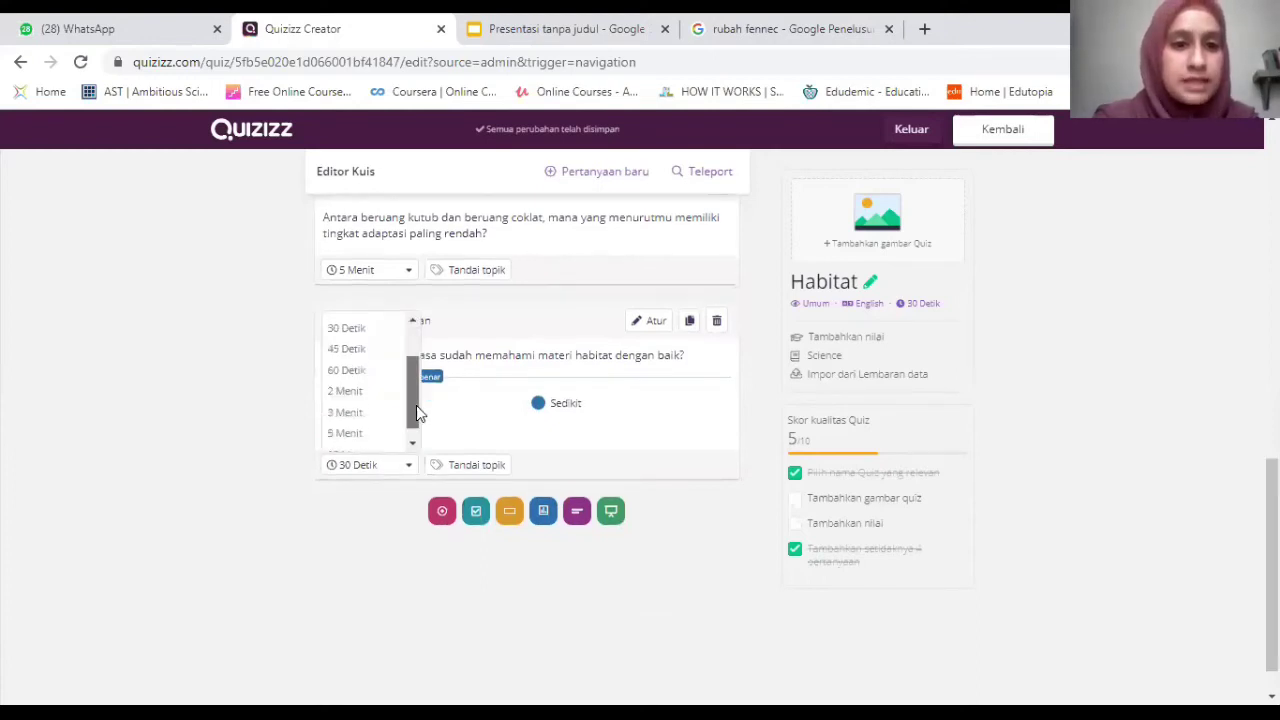
left_click(357, 420)
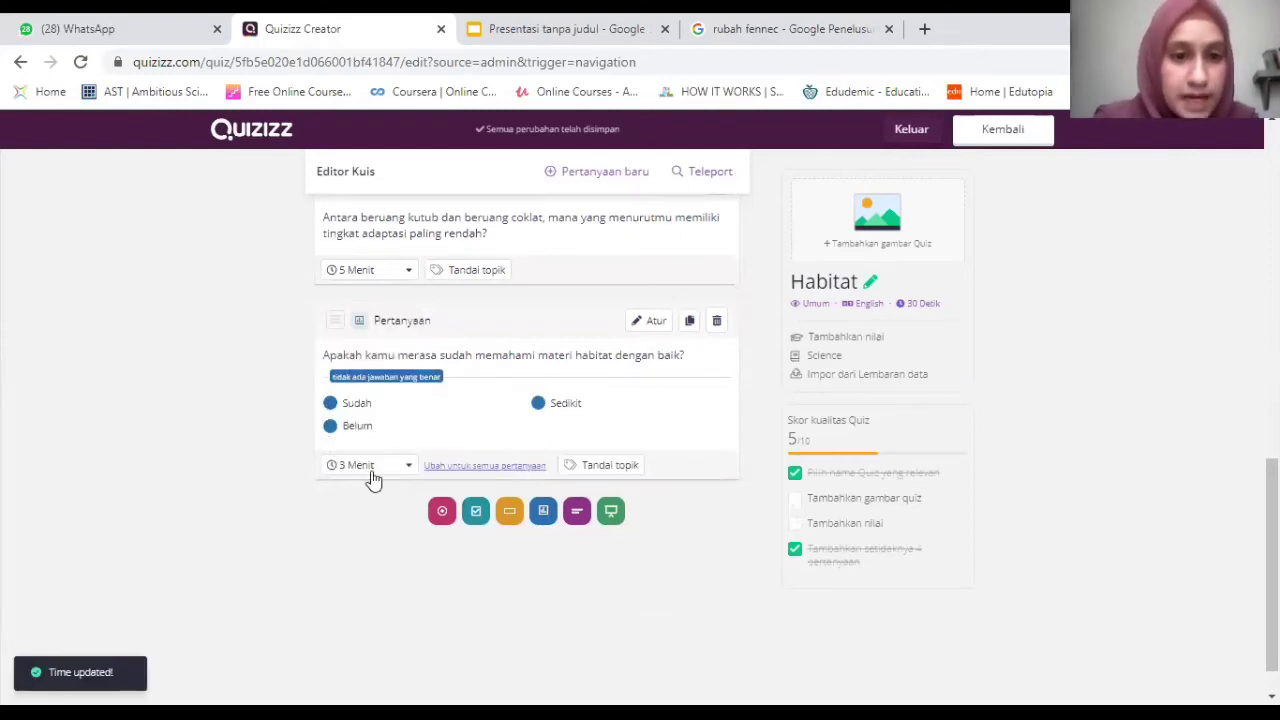
left_click(446, 468)
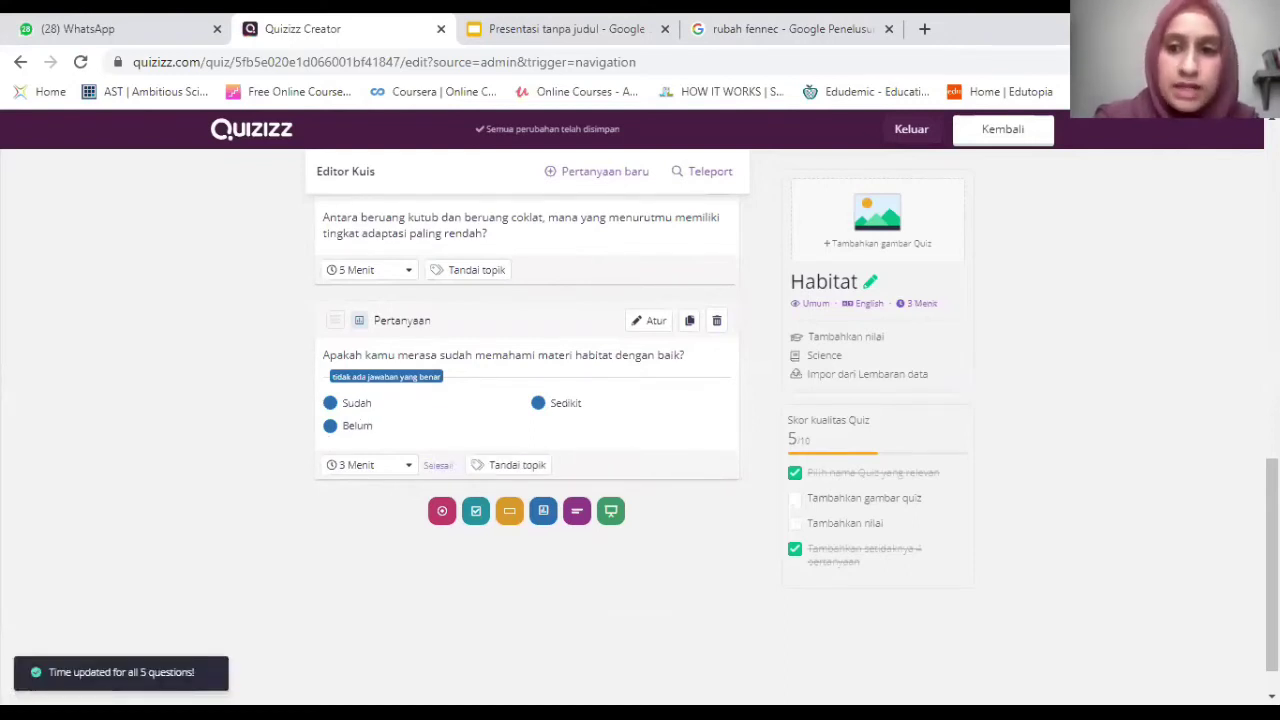
Scroll through the quiz to confirm each question now shows 3 Menit.
scroll(527, 430, "up", 4)
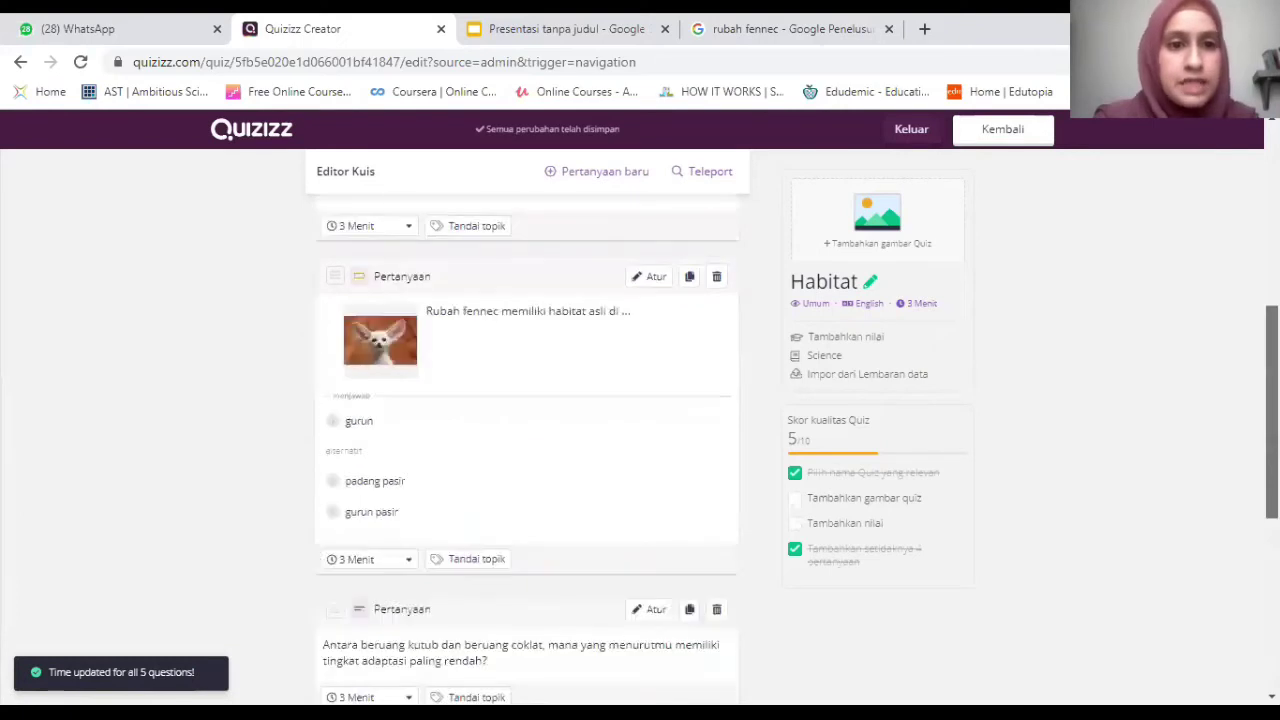
scroll(527, 430, "up", 1)
scroll(527, 430, "up", 2)
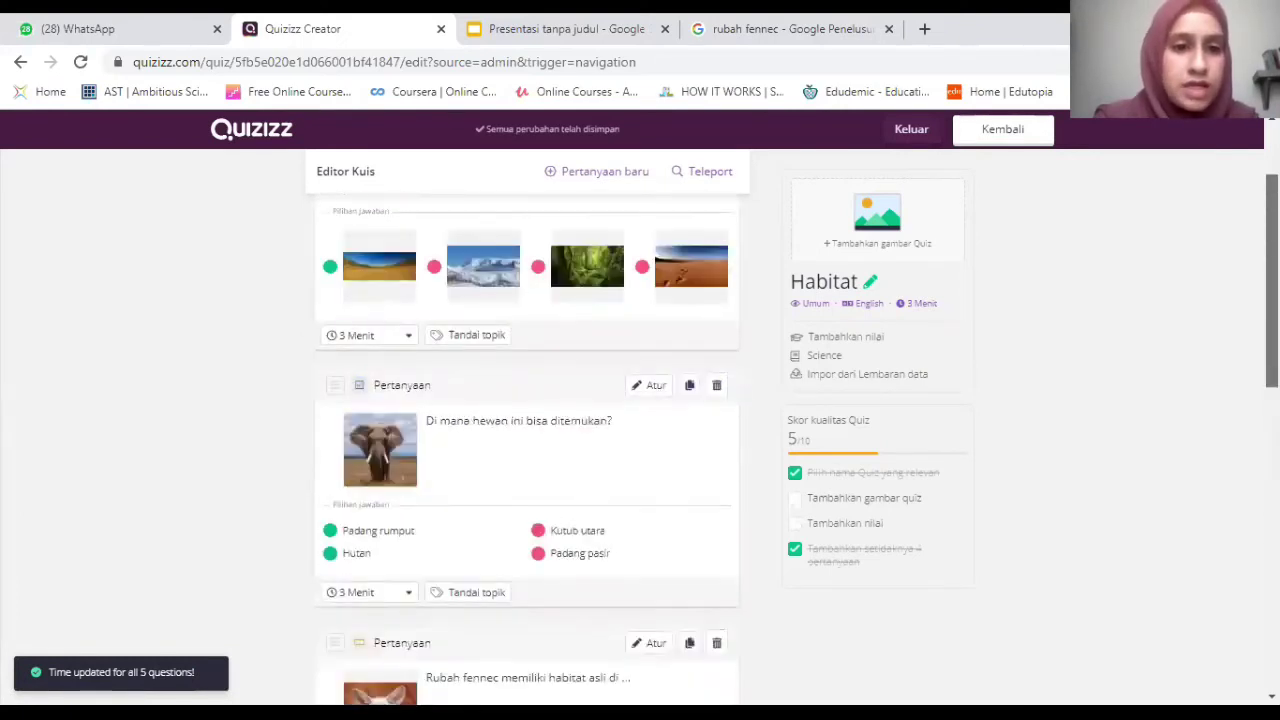
scroll(527, 430, "up", 1)
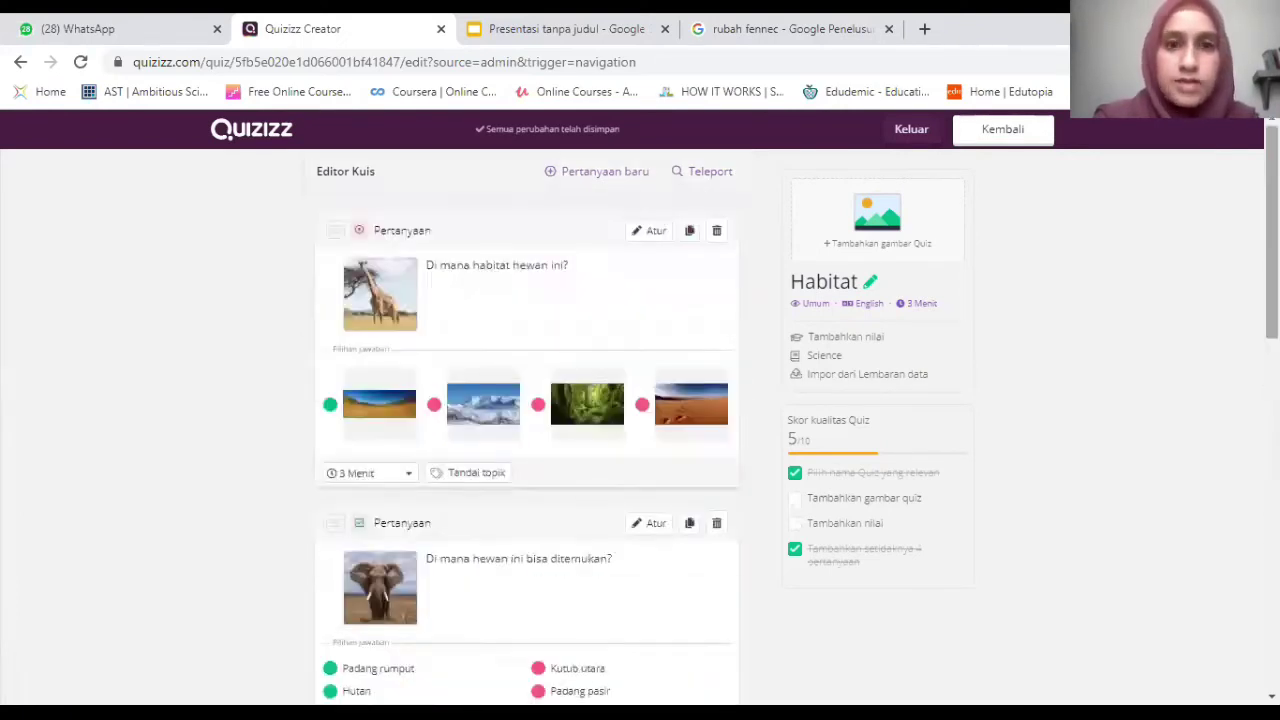
scroll(527, 430, "down", 1)
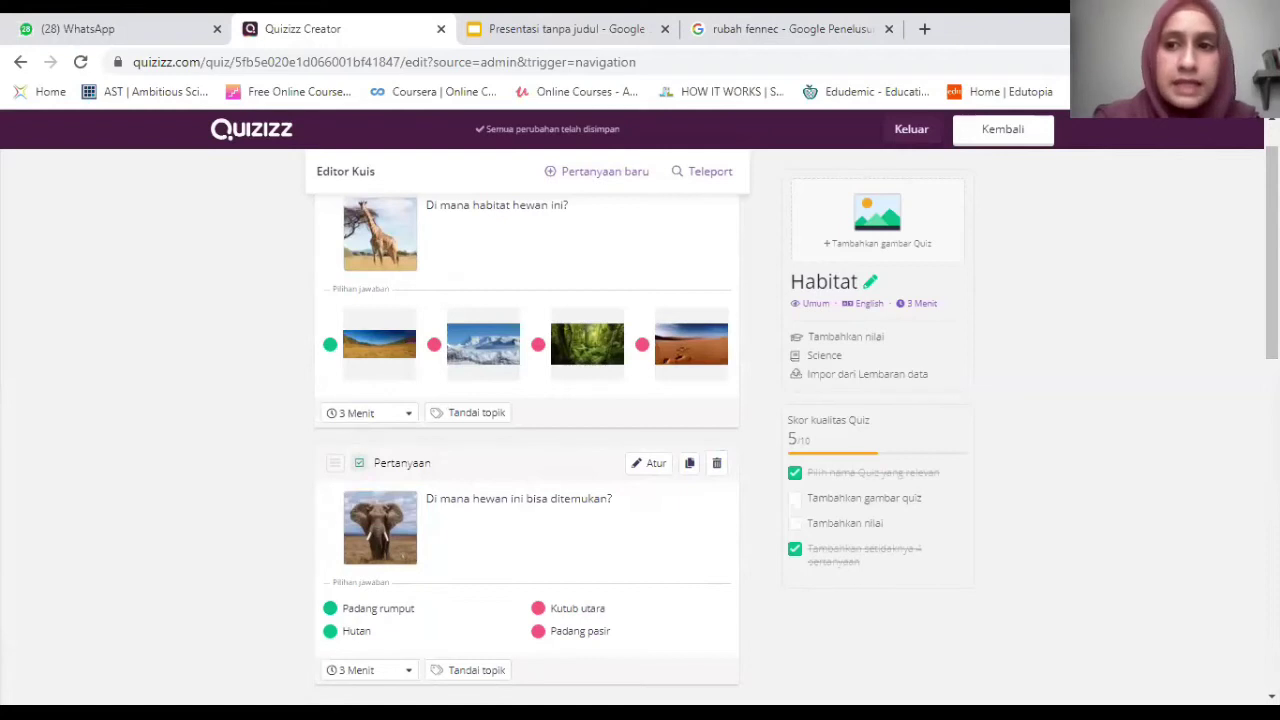
scroll(531, 500, "down", 4)
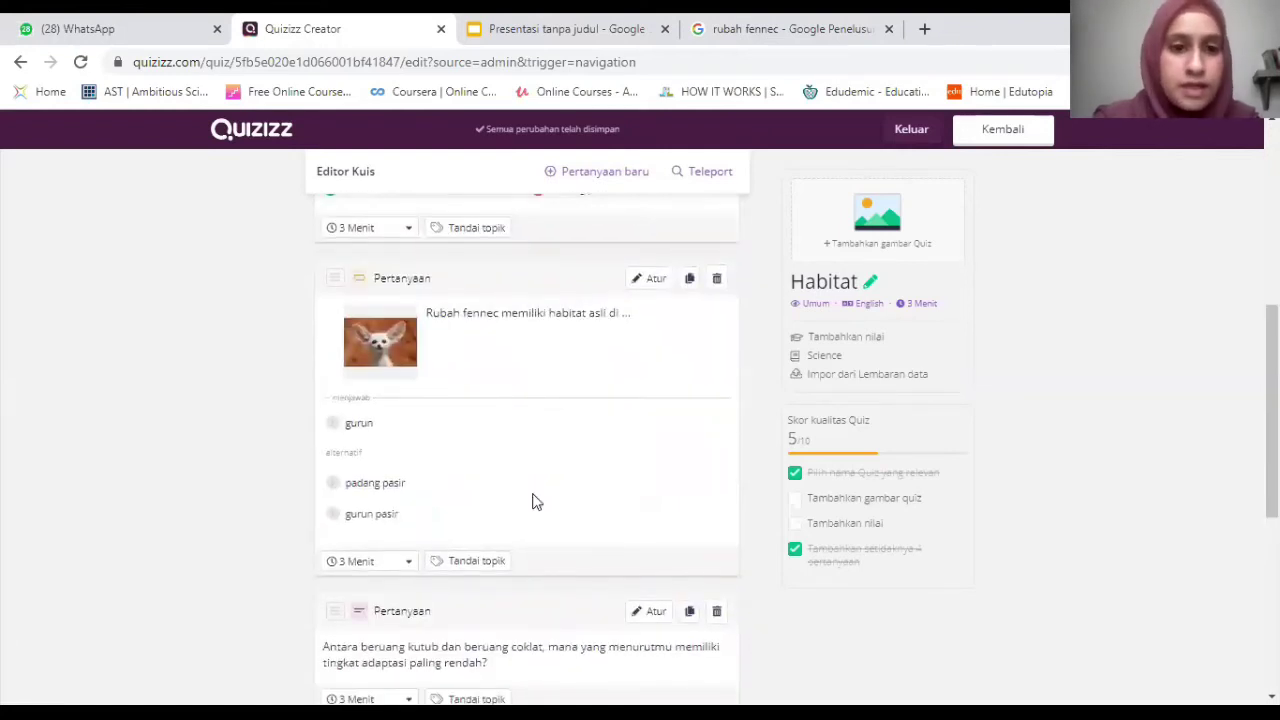
scroll(532, 500, "down", 3)
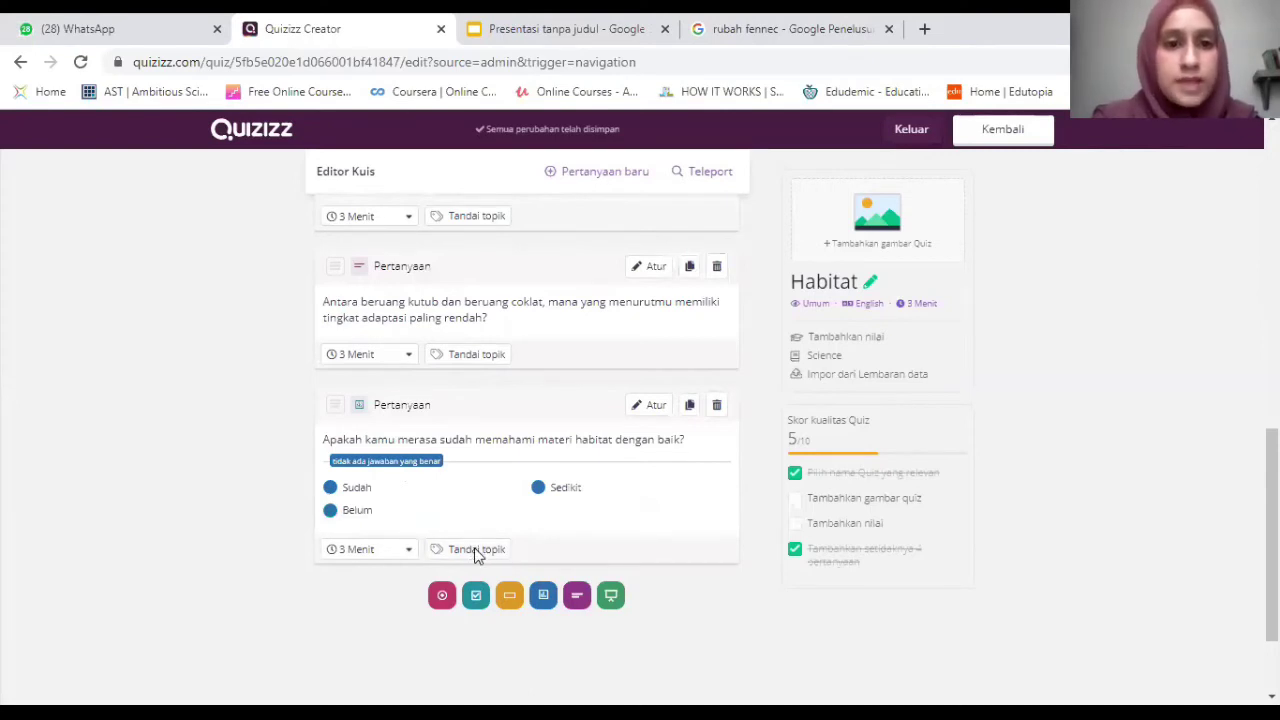
left_click(558, 410)
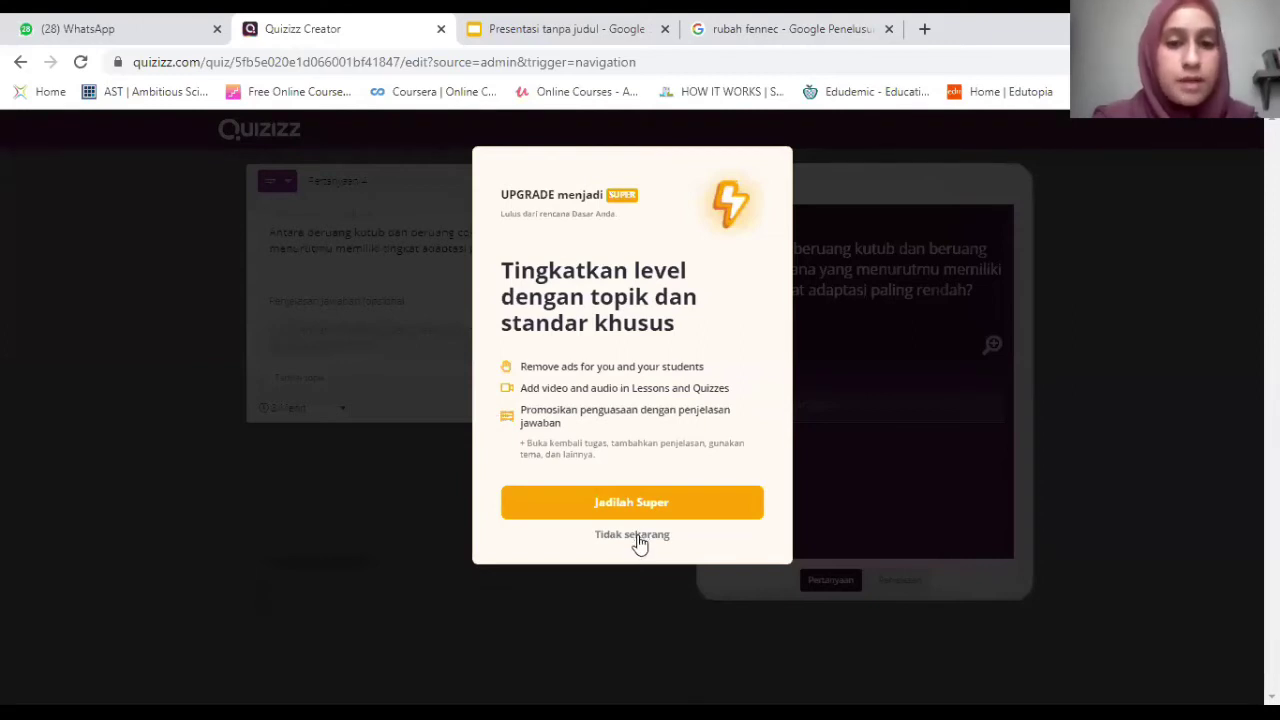
left_click(288, 392)
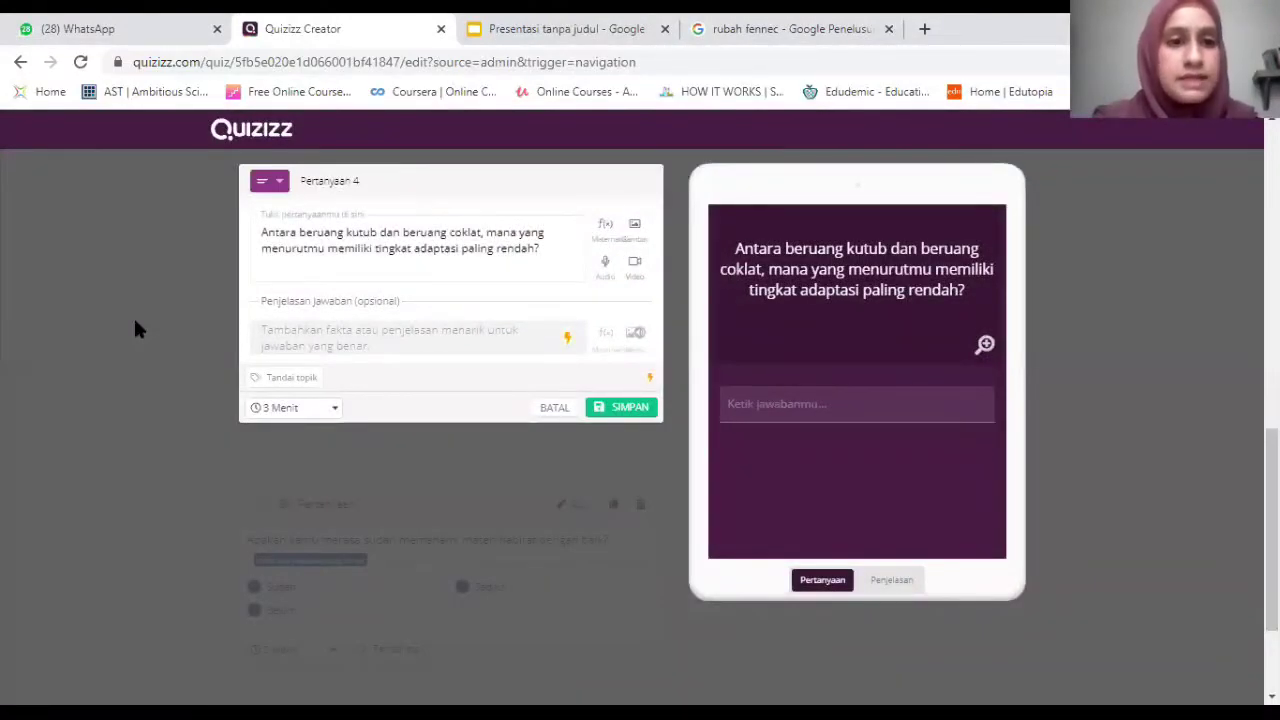
left_click(550, 409)
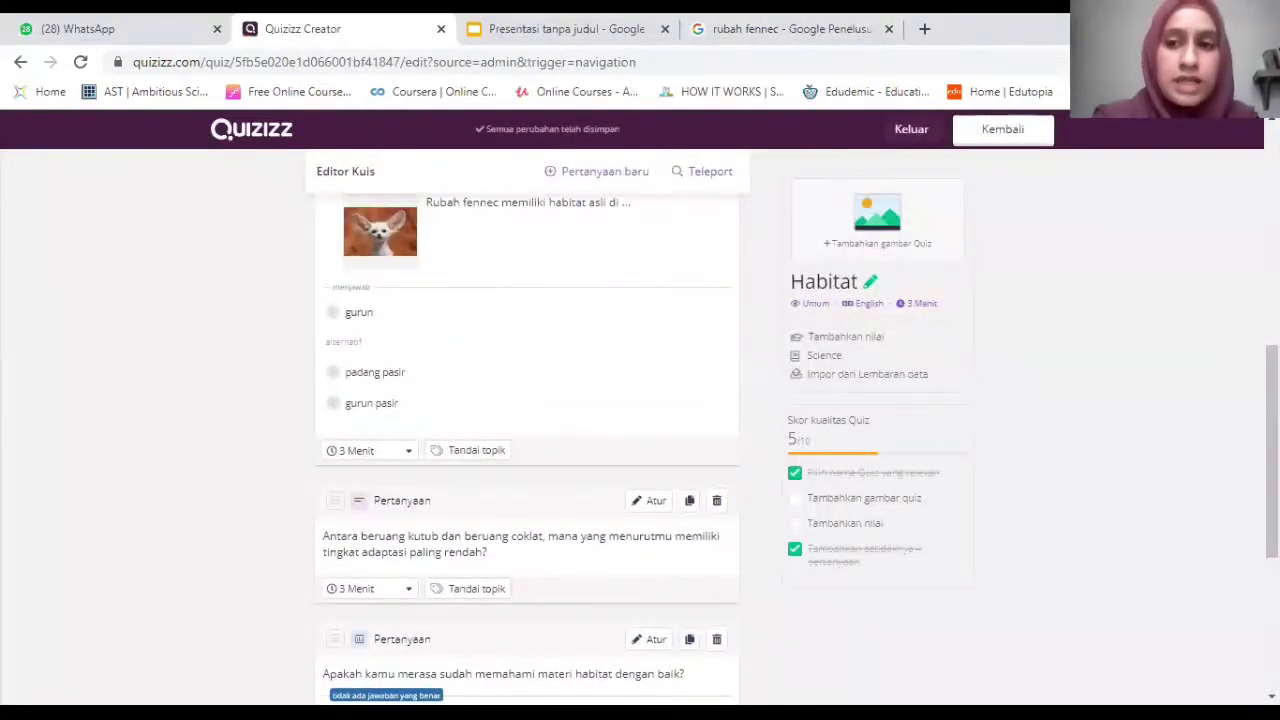
scroll(527, 430, "down", 1)
scroll(527, 430, "down", 2)
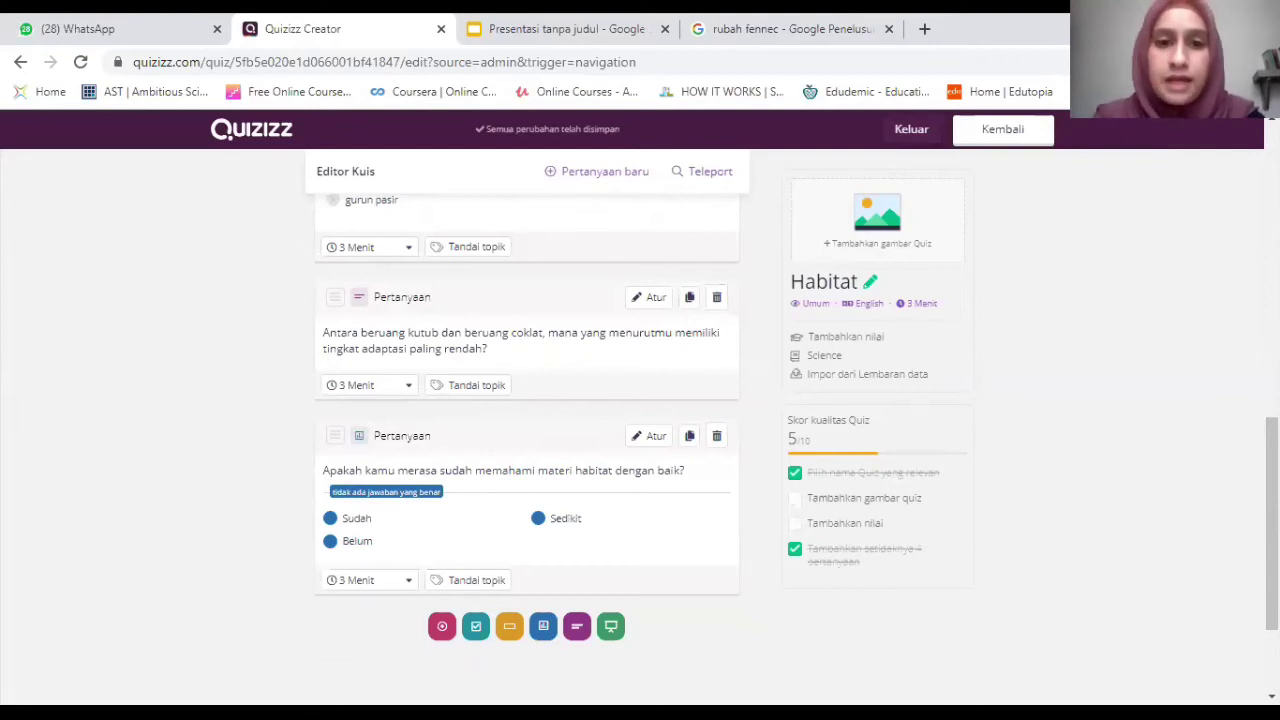
scroll(527, 420, "down", 1)
scroll(545, 642, "up", 8)
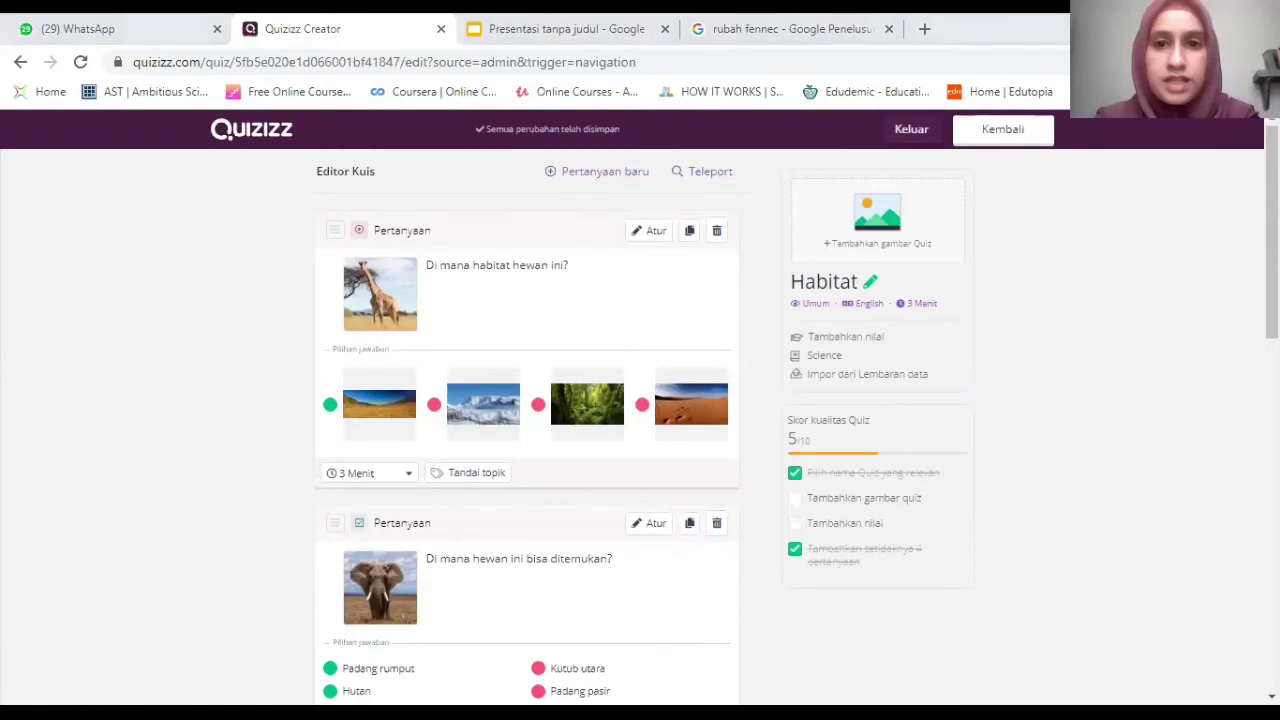
Search Google Images for a habitat picture and paste its address as the quiz cover.
scroll(546, 170, "down", 1)
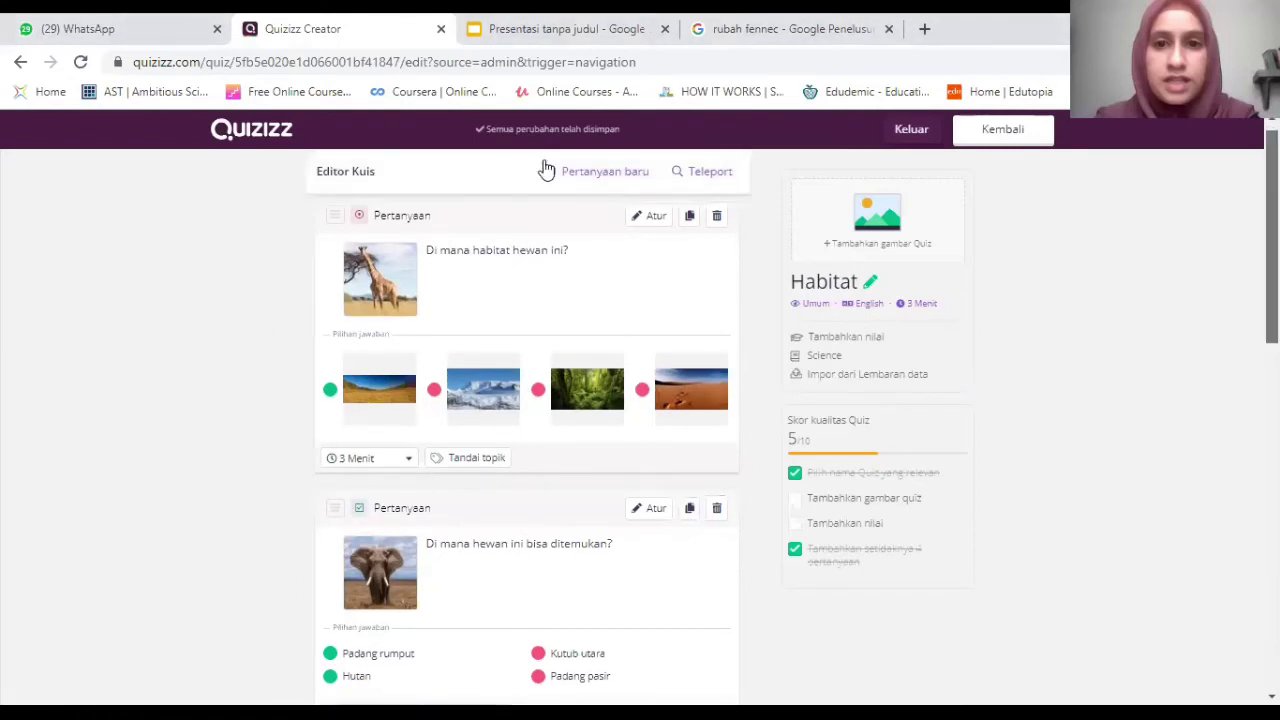
scroll(546, 170, "up", 1)
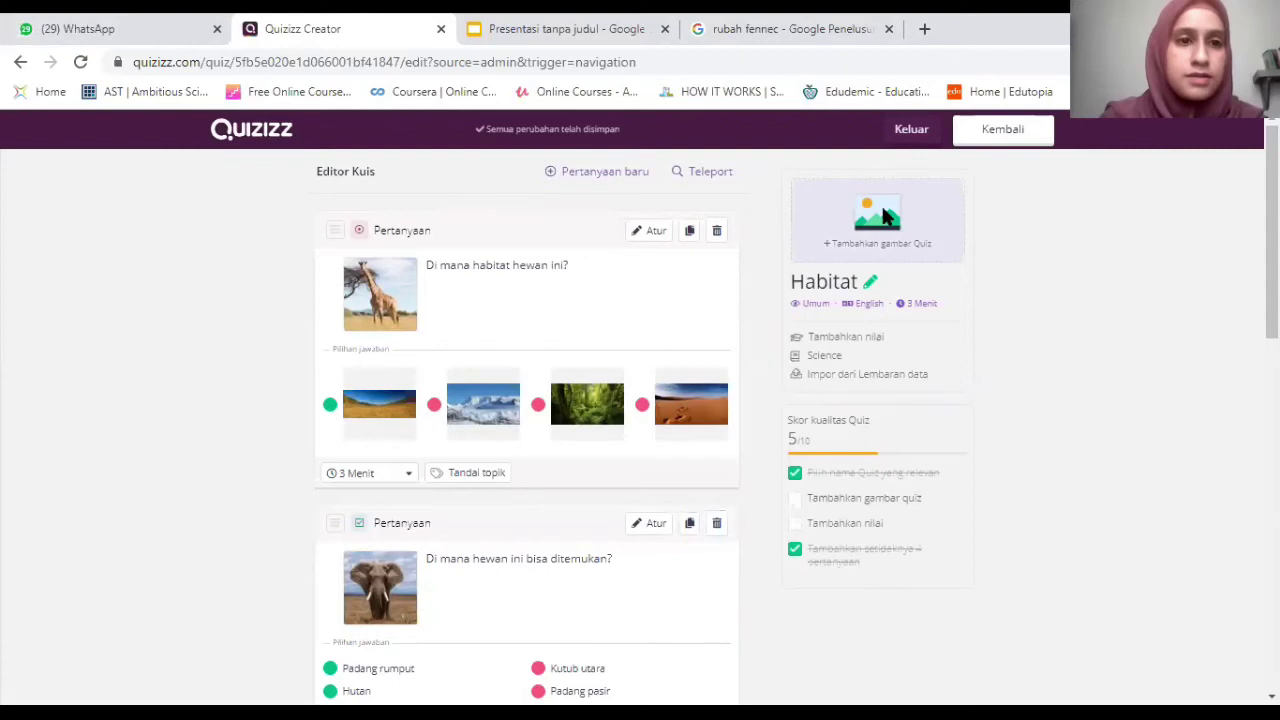
left_click(884, 215)
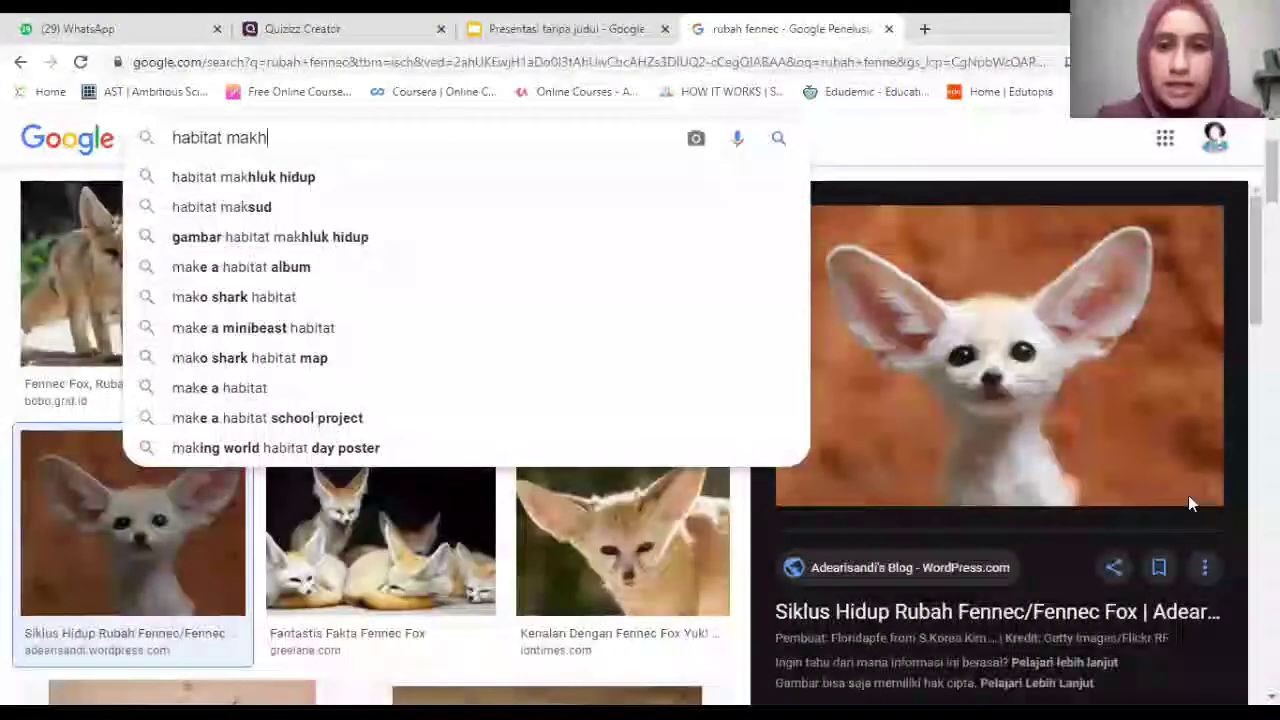
type("uk hidup")
key("Return")
right_click(1119, 335)
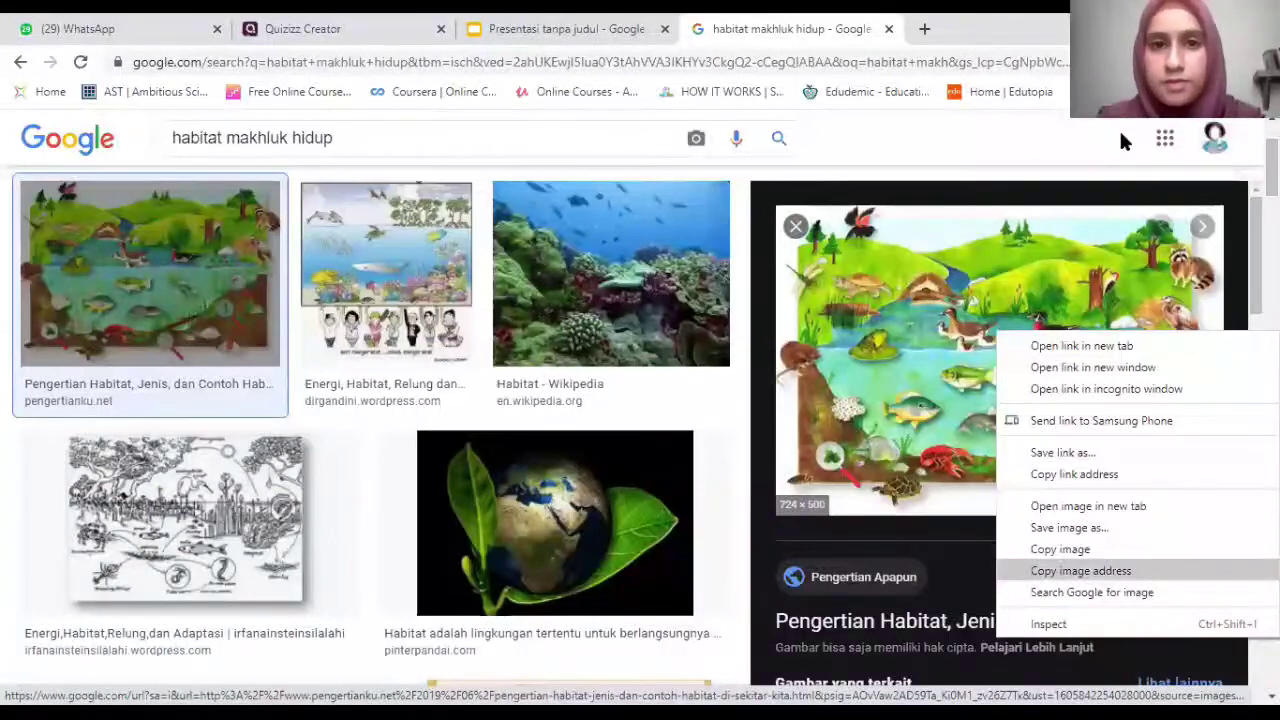
left_click(1120, 134)
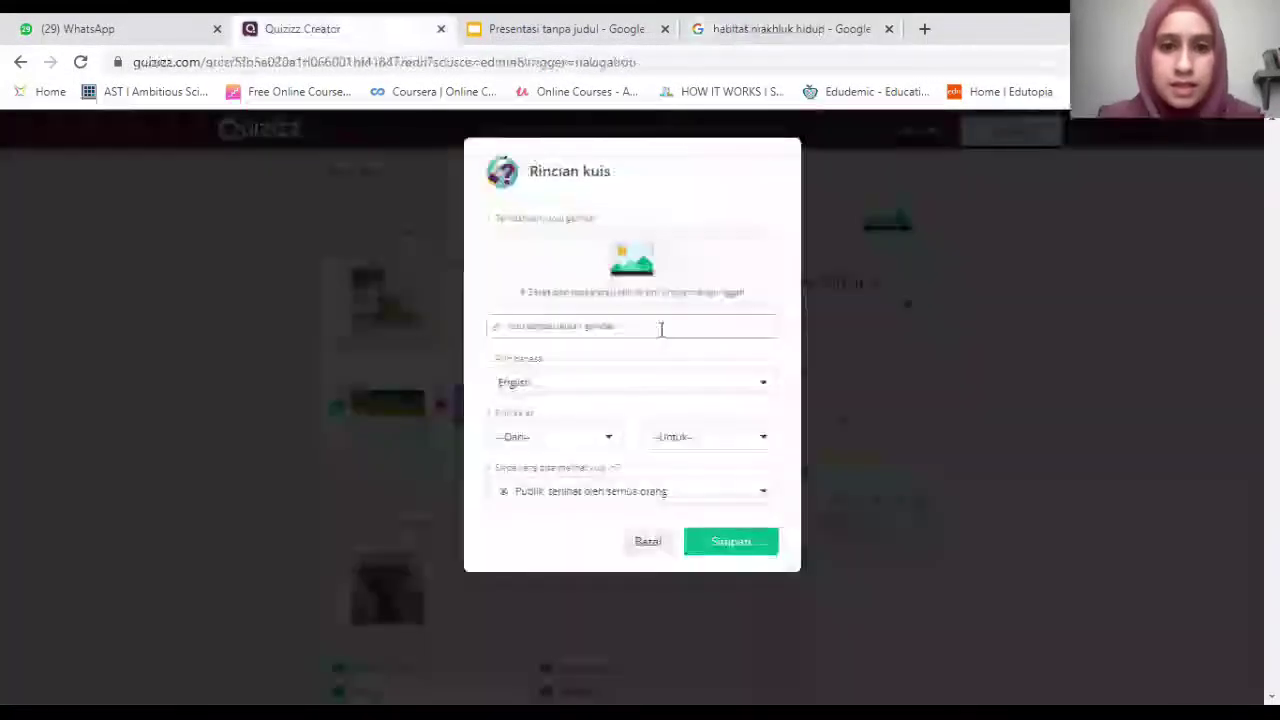
left_click(661, 329)
key("ctrl+v")
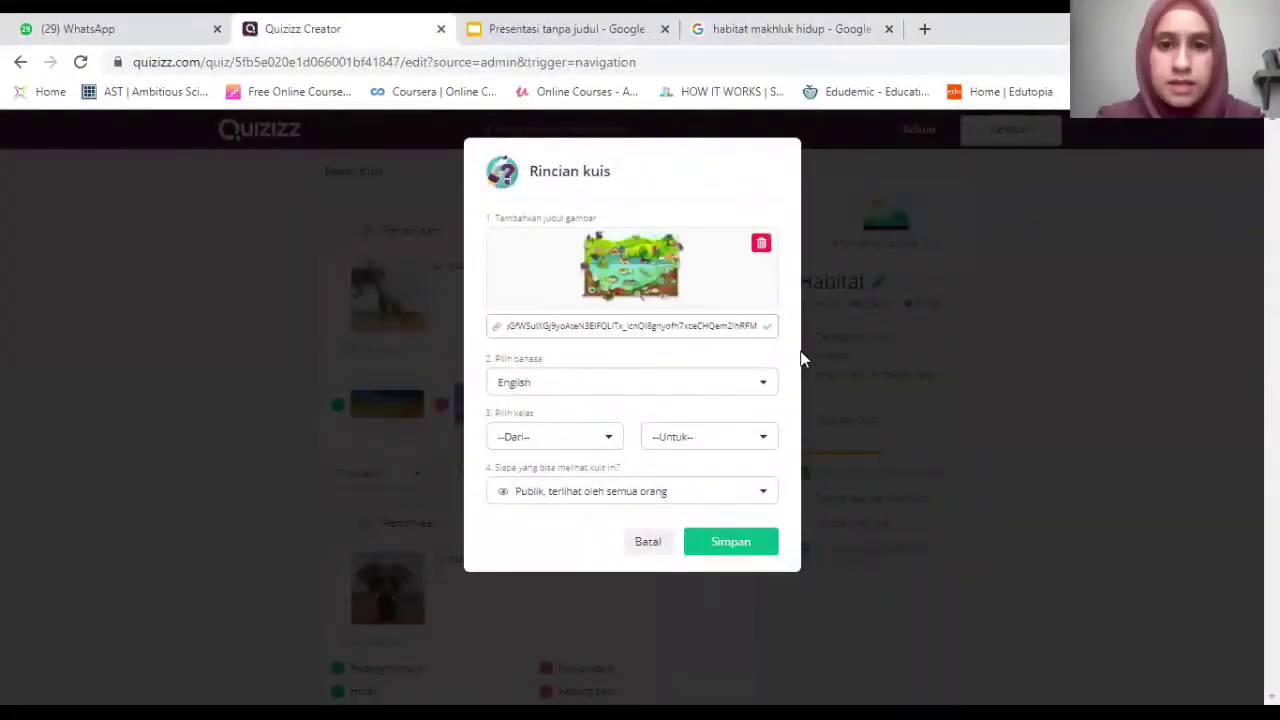
Set the quiz language to Indonesian and the grade range to 3rd–6th.
left_click(637, 390)
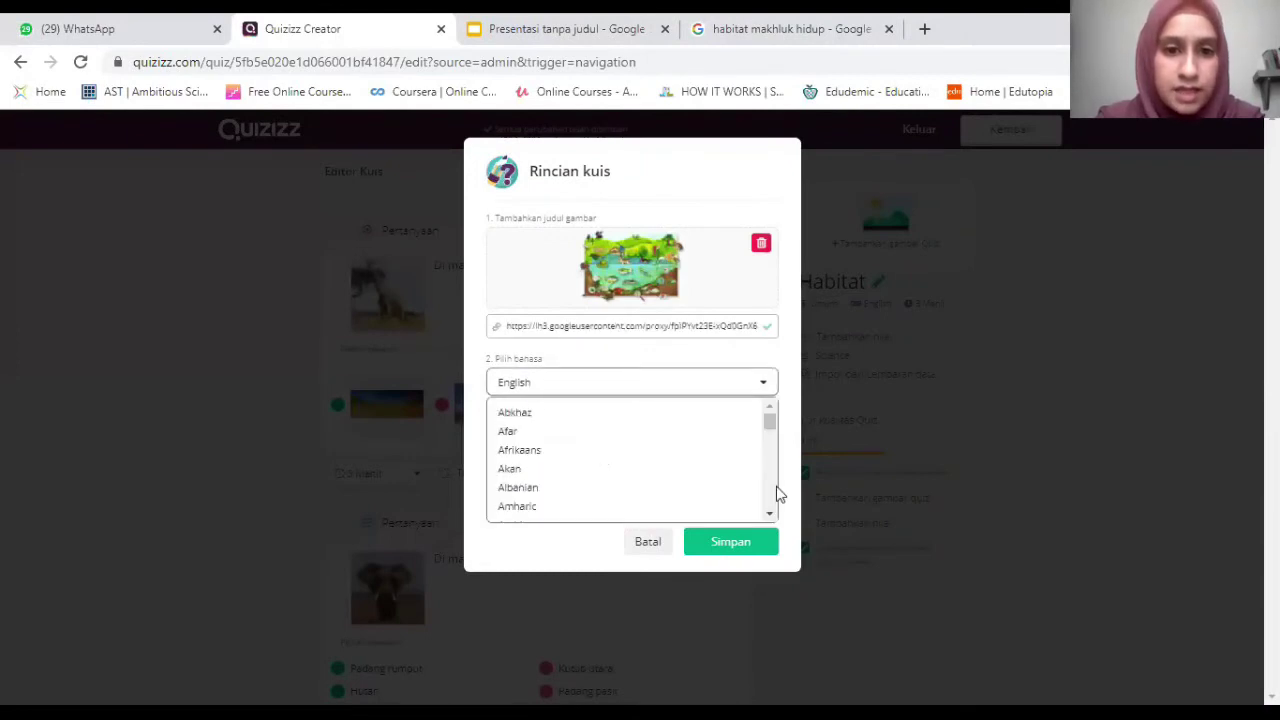
scroll(778, 492, "down", 8)
scroll(776, 486, "down", 8)
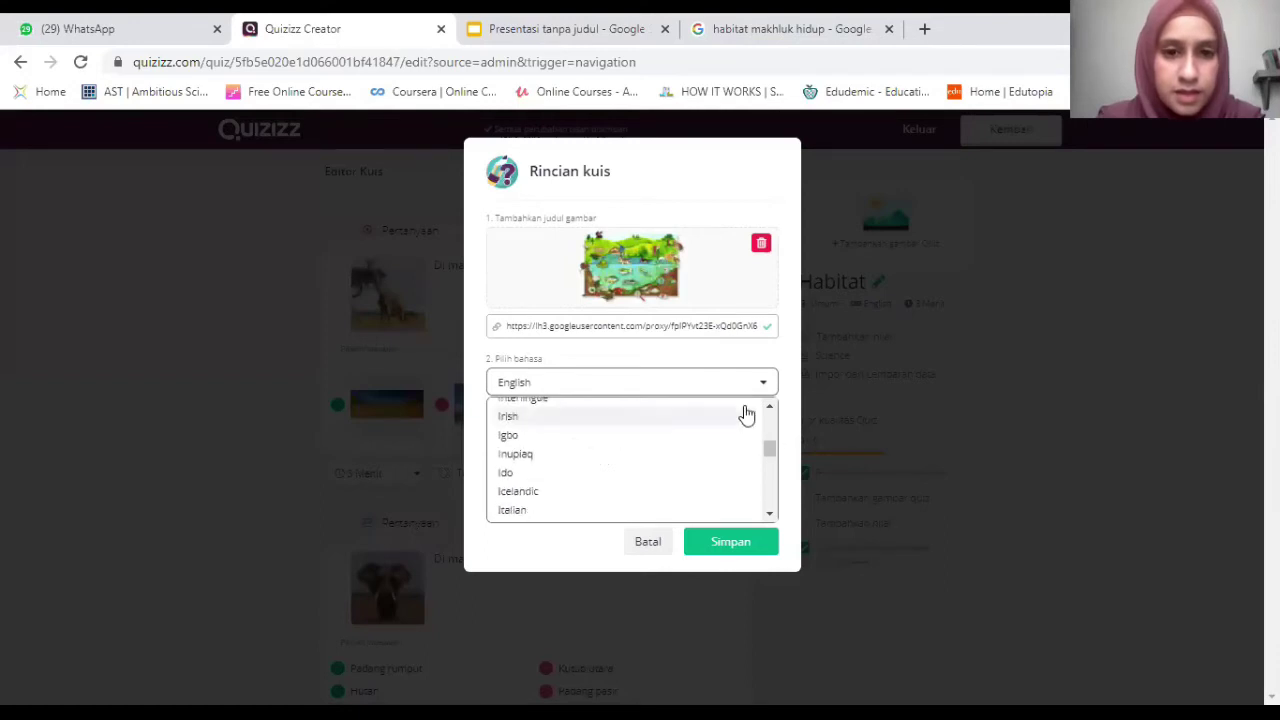
scroll(535, 428, "up", 1)
left_click(537, 420)
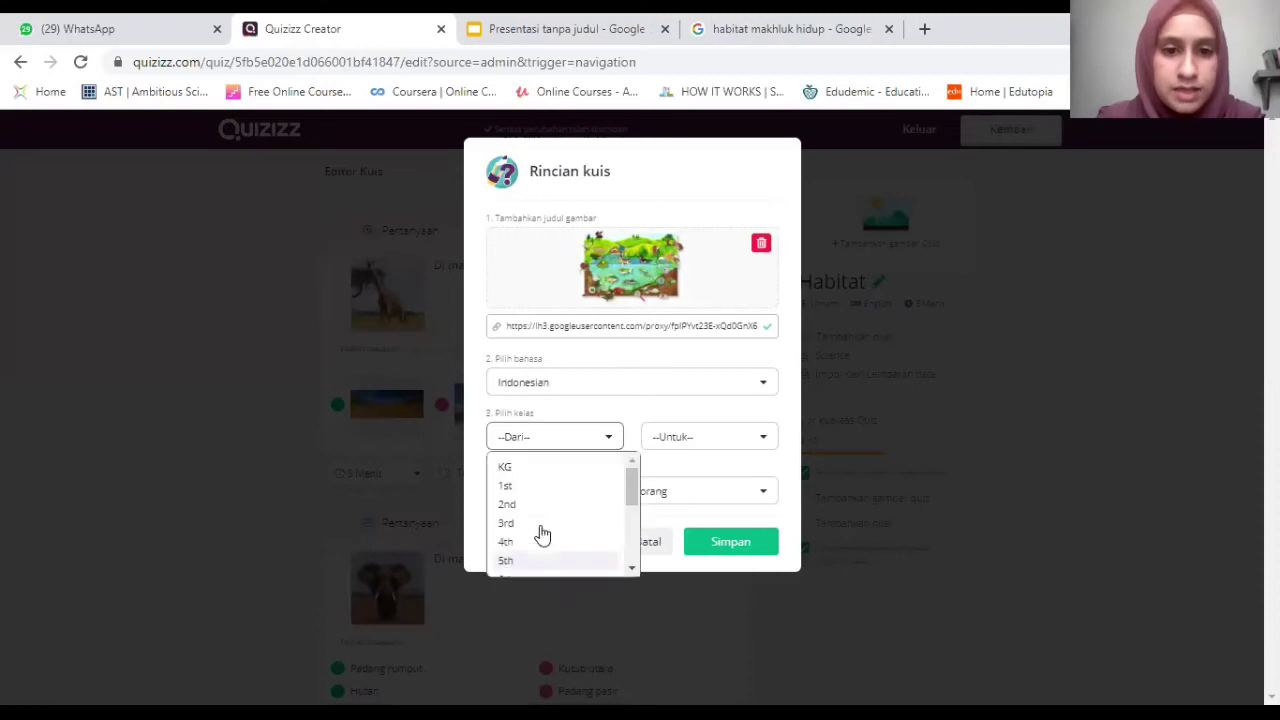
left_click(540, 527)
left_click(709, 437)
scroll(716, 556, "down", 1)
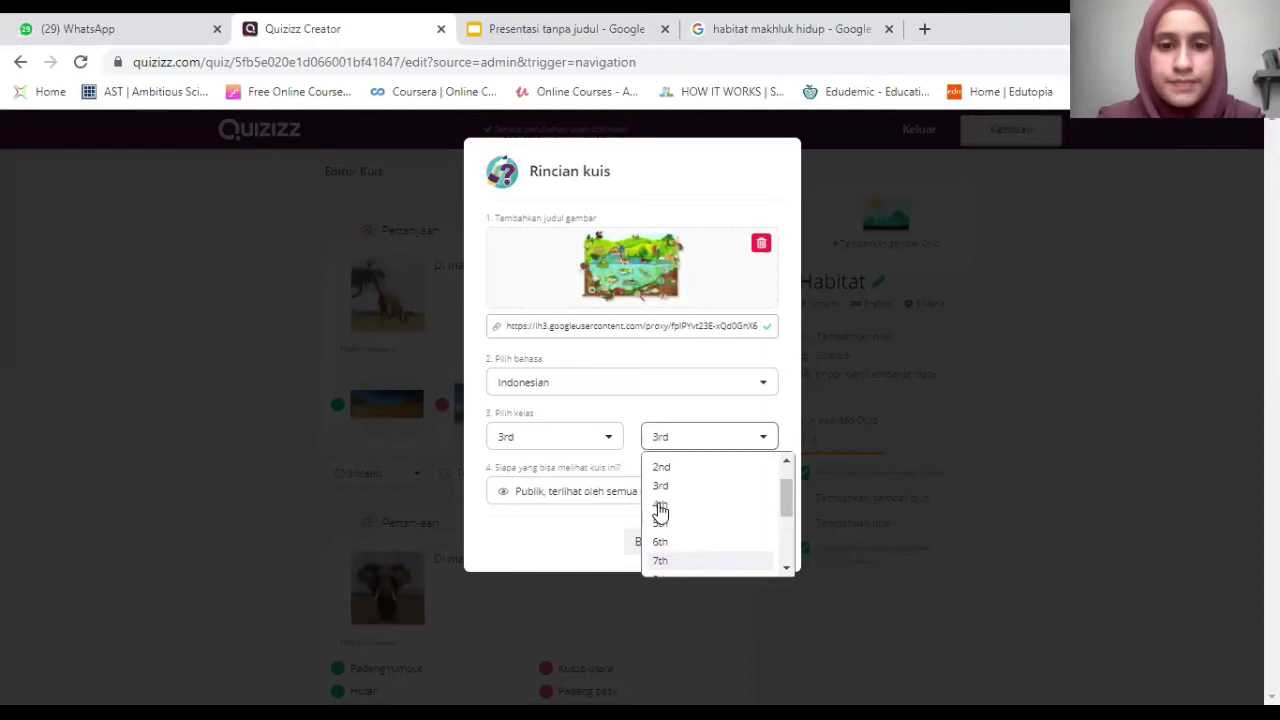
left_click(660, 511)
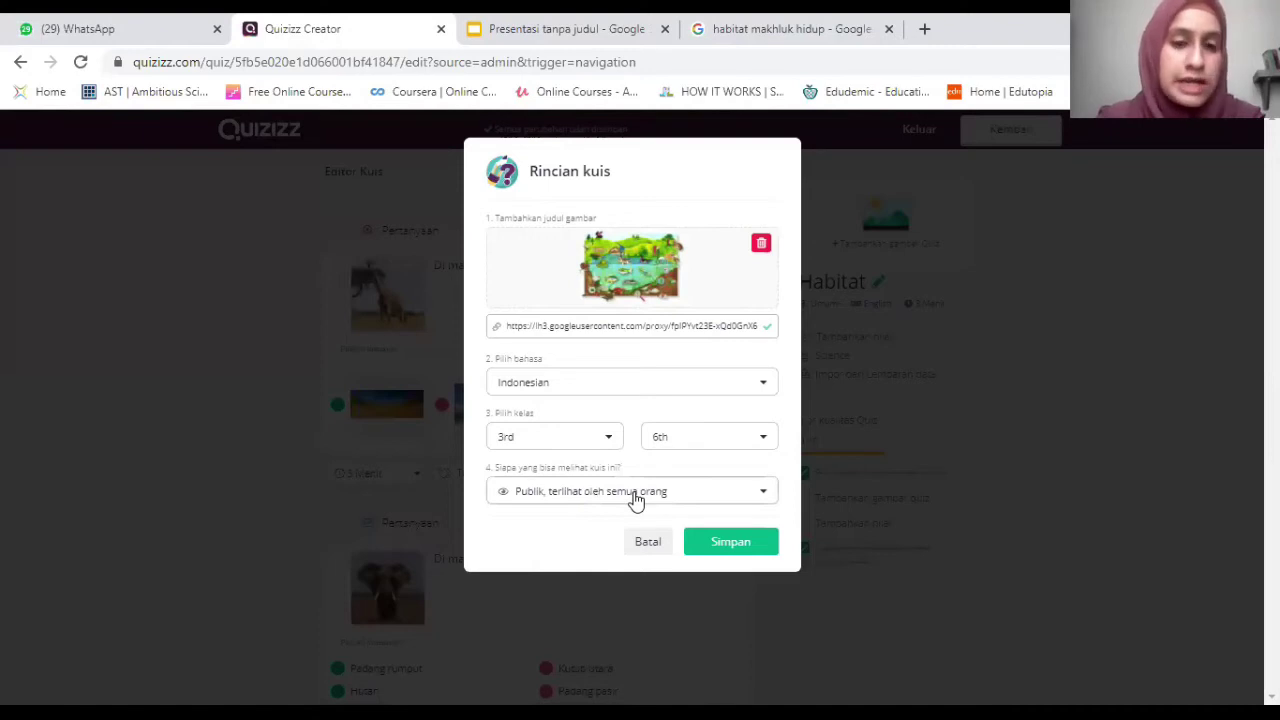
Make the quiz private (Pribadi) and save the quiz details.
left_click(635, 500)
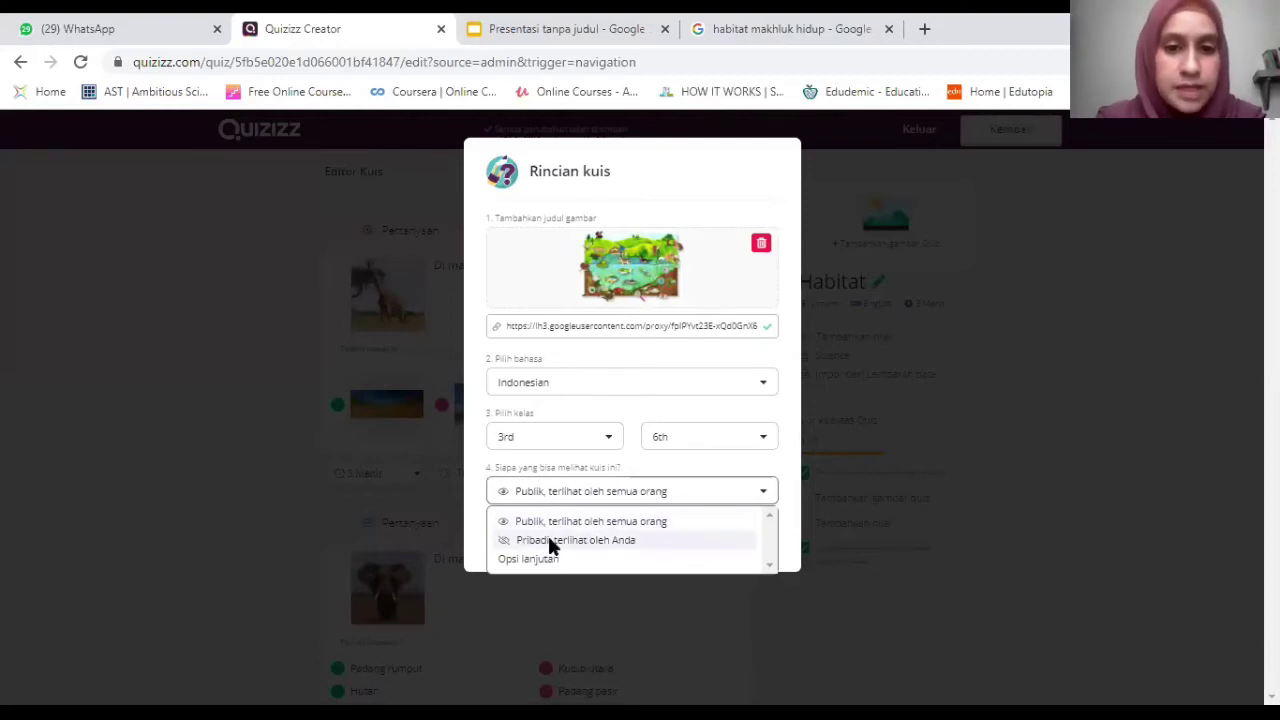
left_click(745, 540)
left_click(706, 542)
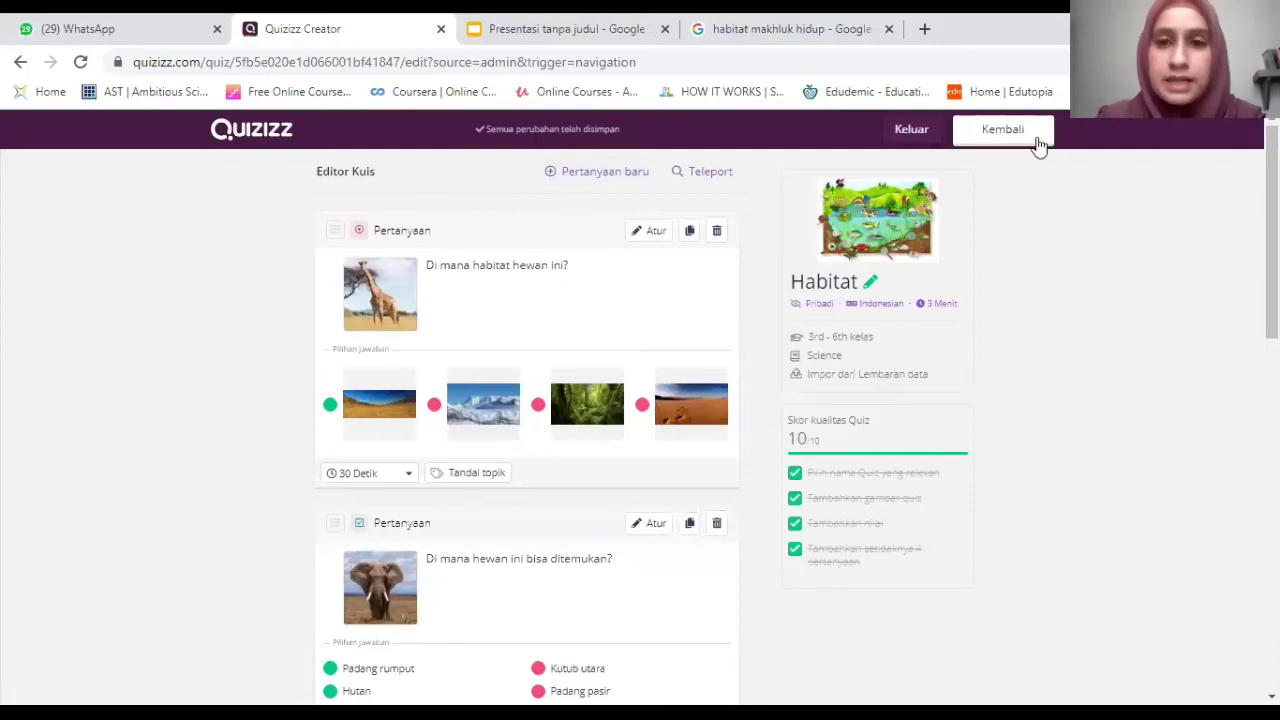
left_click(998, 137)
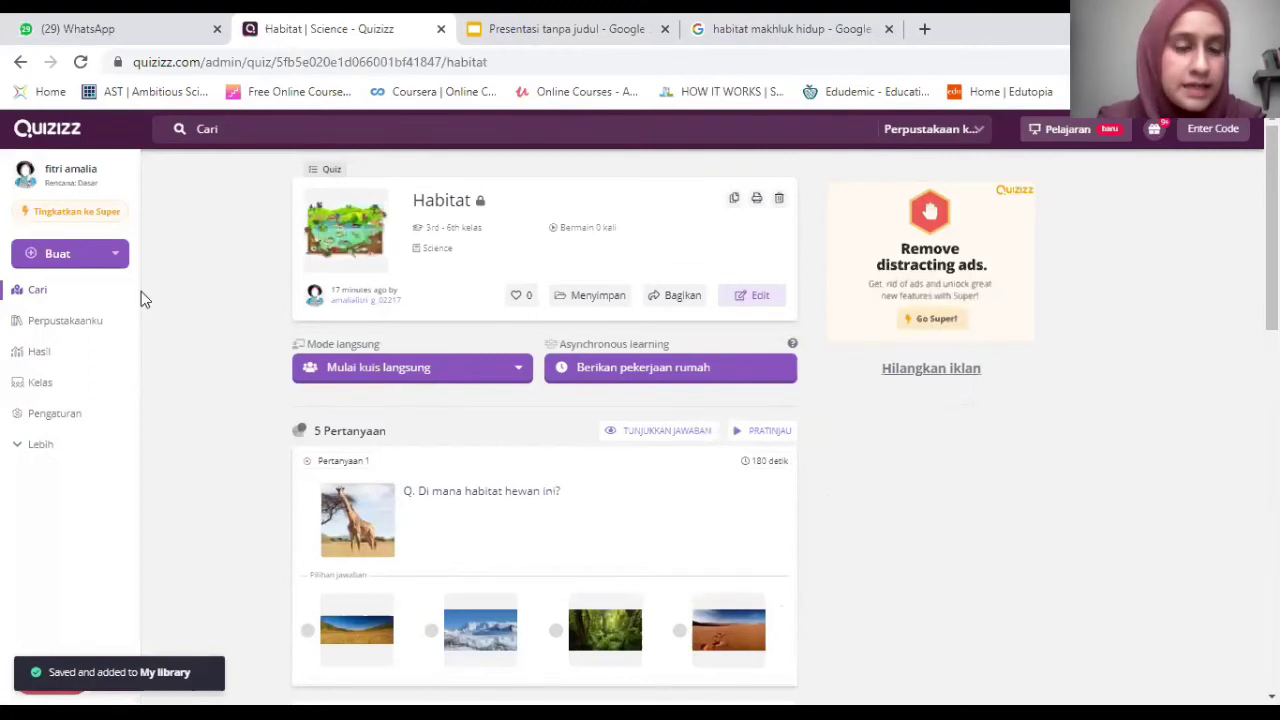
left_click(50, 322)
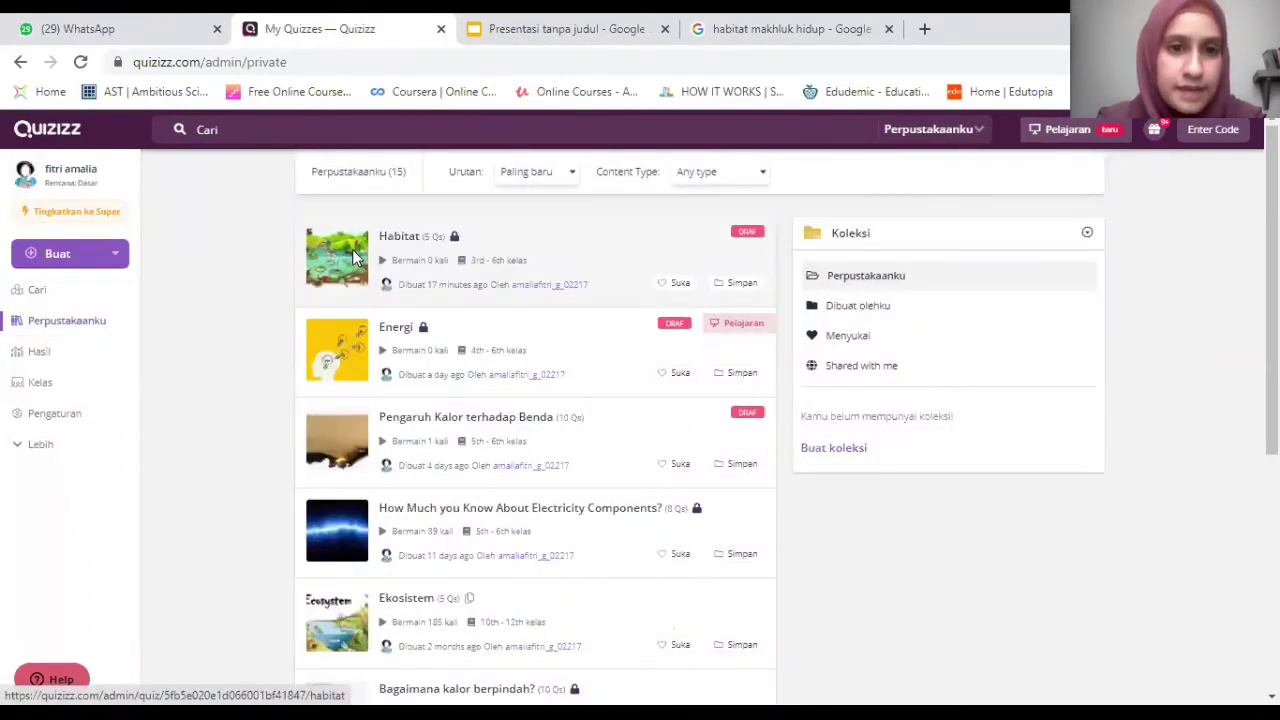
left_click(353, 256)
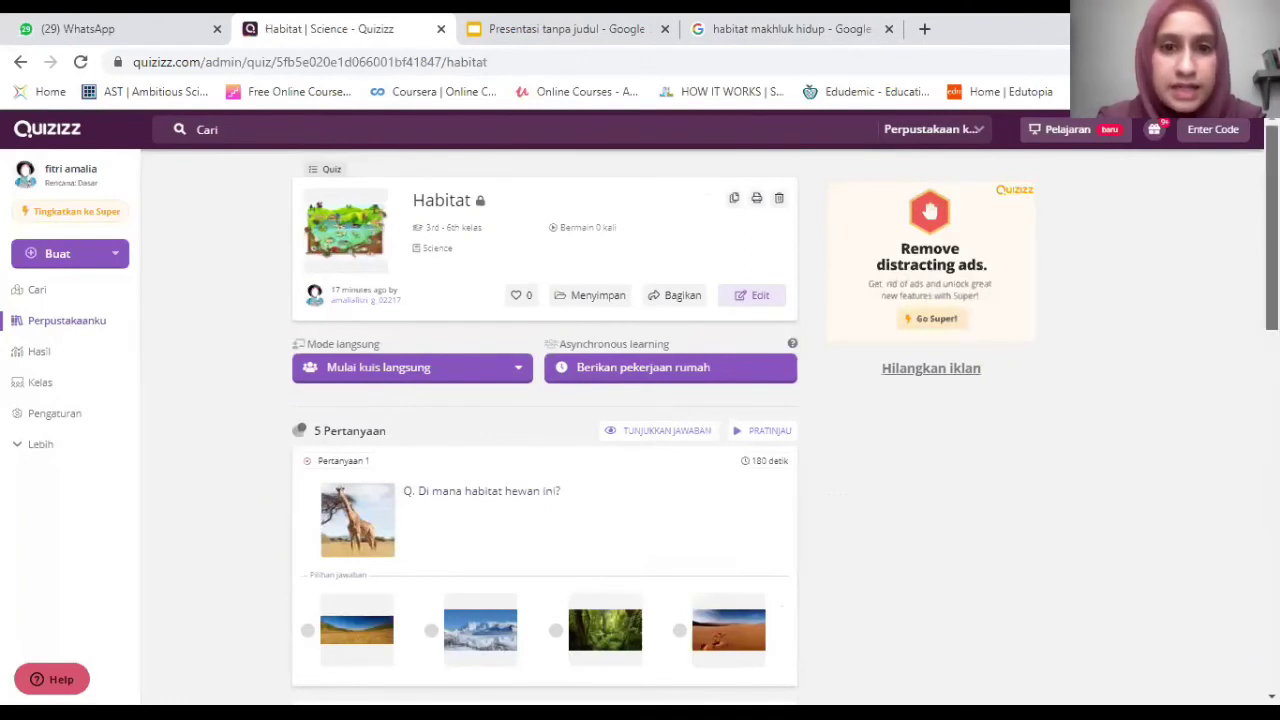
scroll(717, 434, "down", 1)
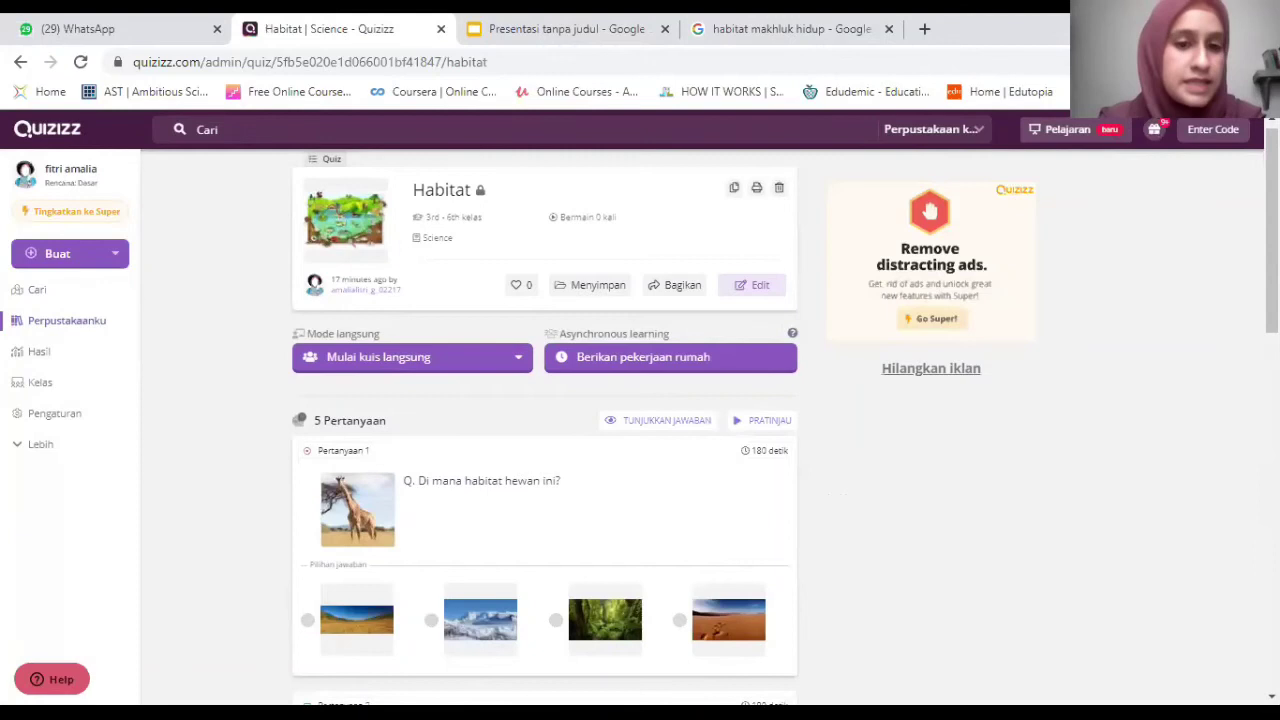
scroll(544, 420, "down", 1)
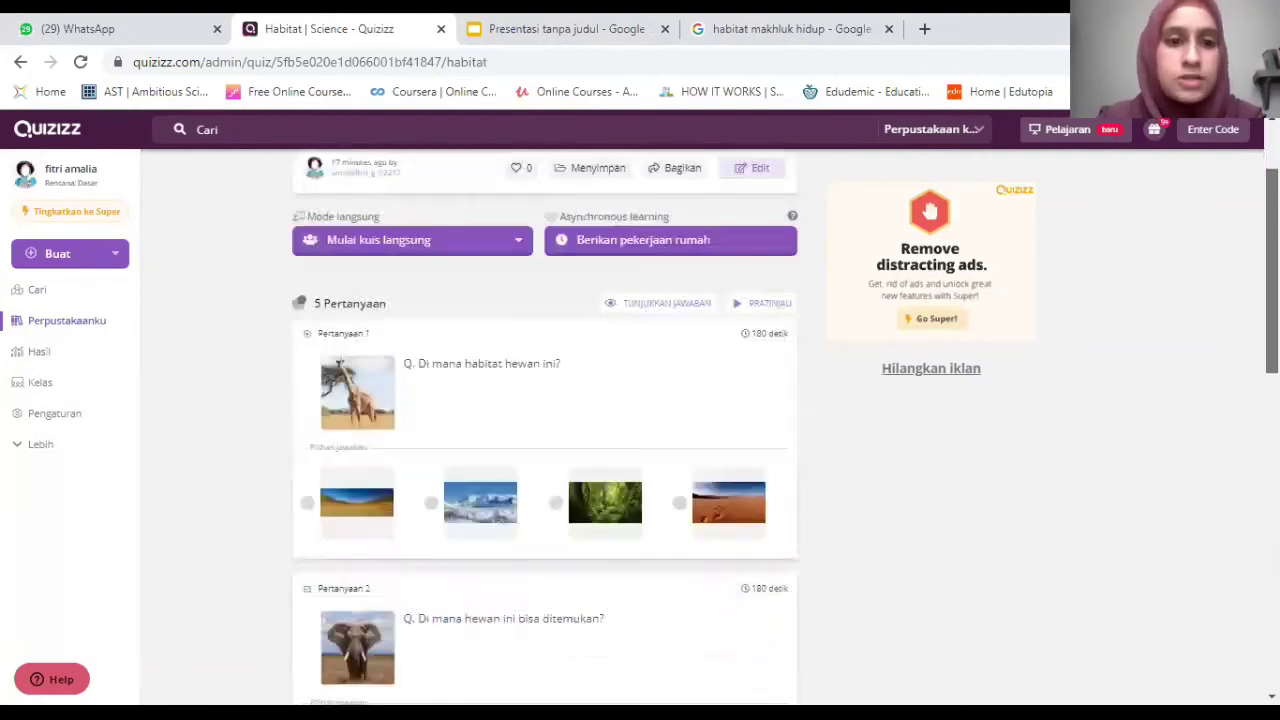
scroll(544, 430, "down", 10)
scroll(1248, 311, "up", 10)
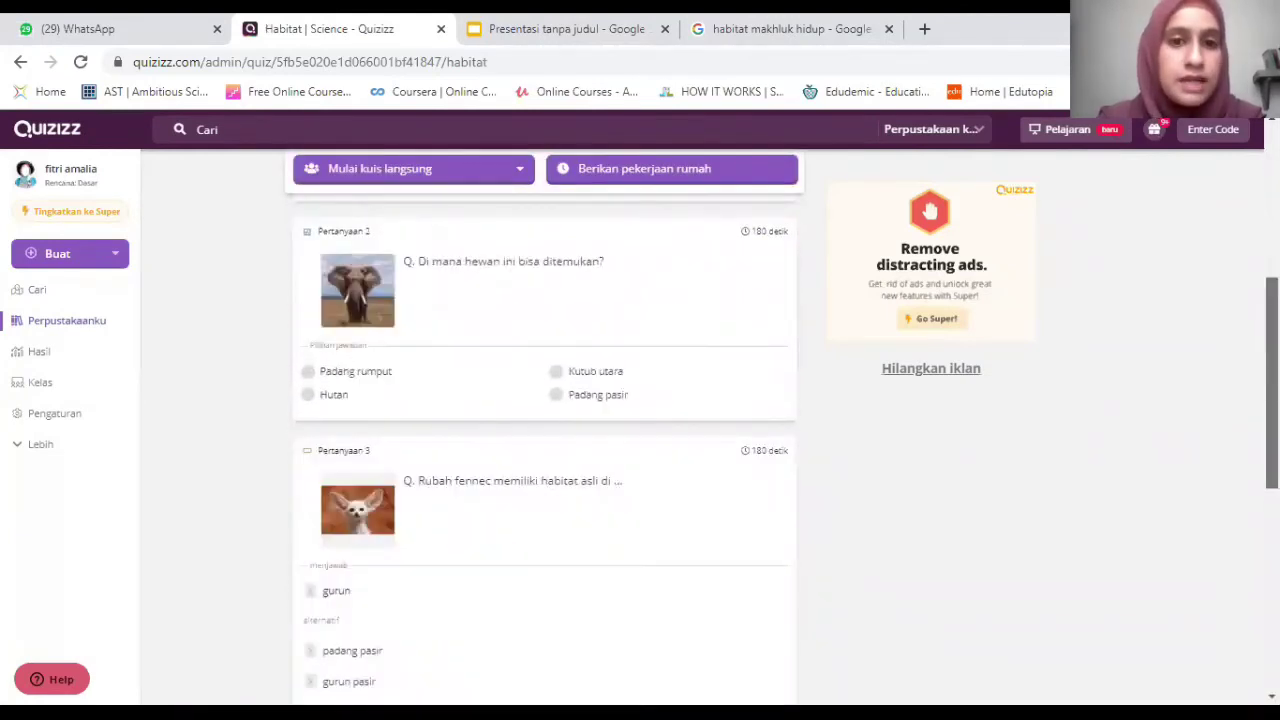
scroll(1248, 311, "up", 2)
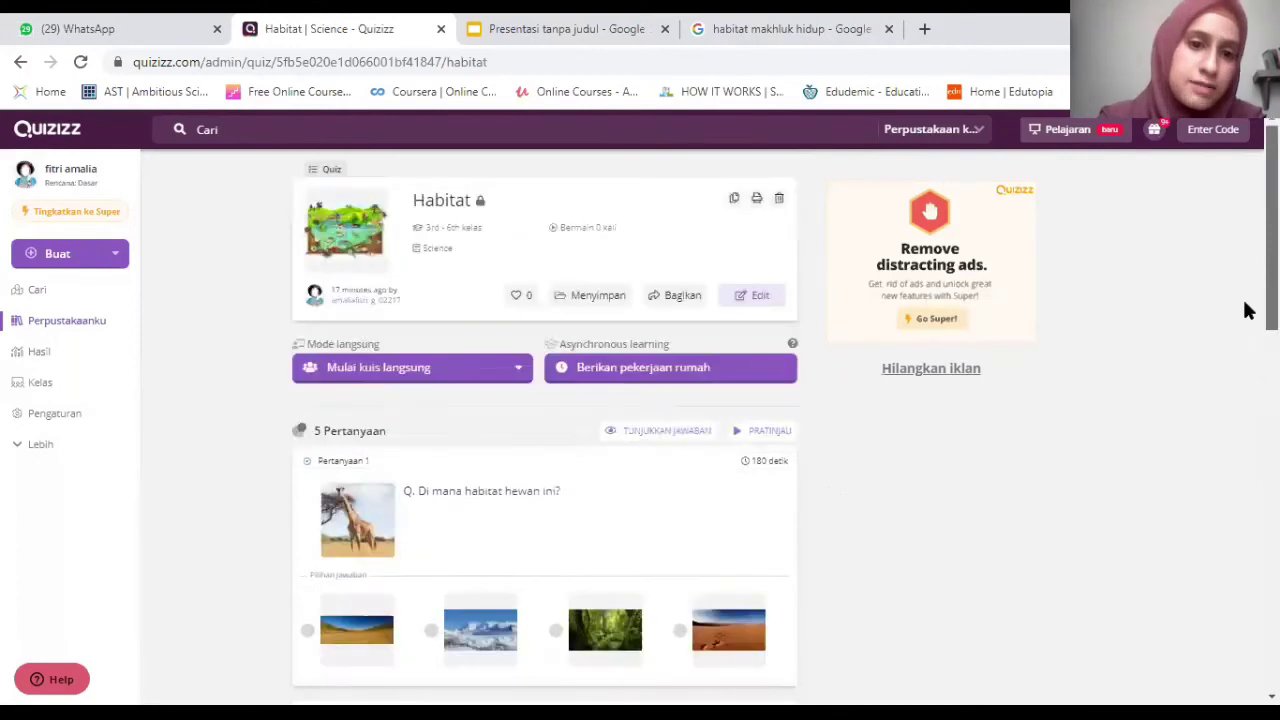
Start the preview game; answer the open question 'abcd' and the fennec question 'gurun pasir'.
left_click(779, 439)
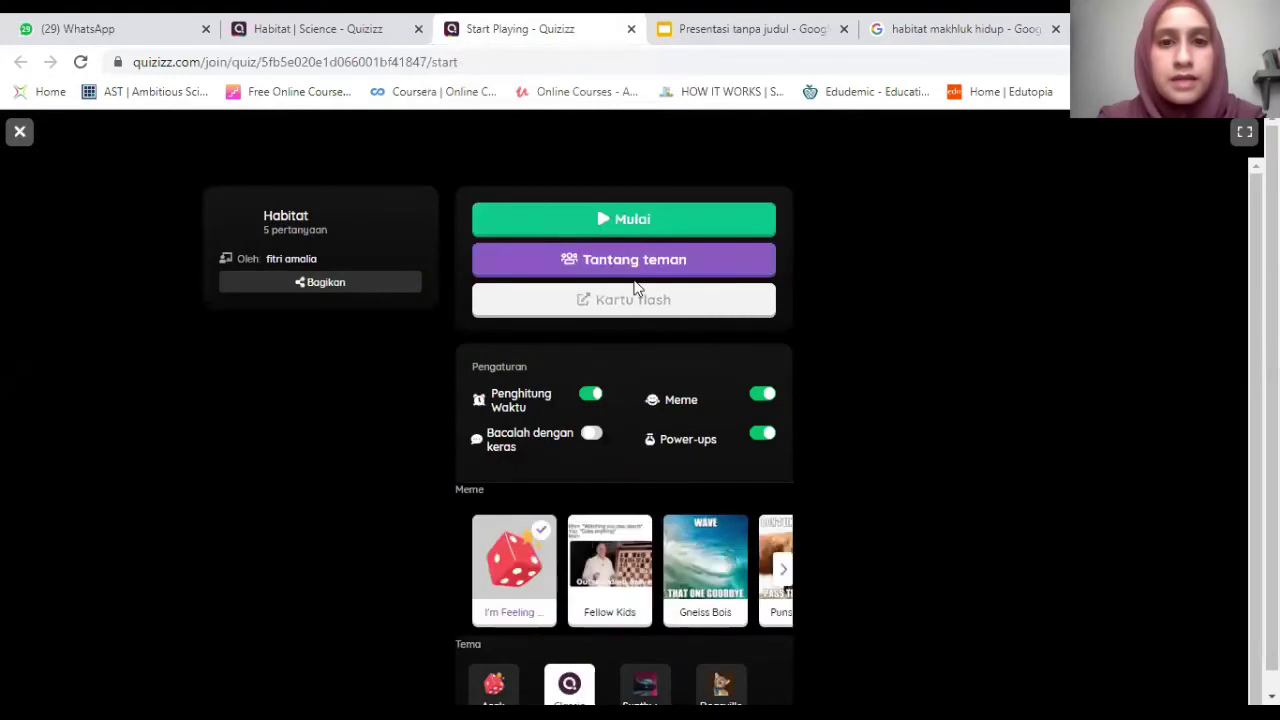
left_click(660, 214)
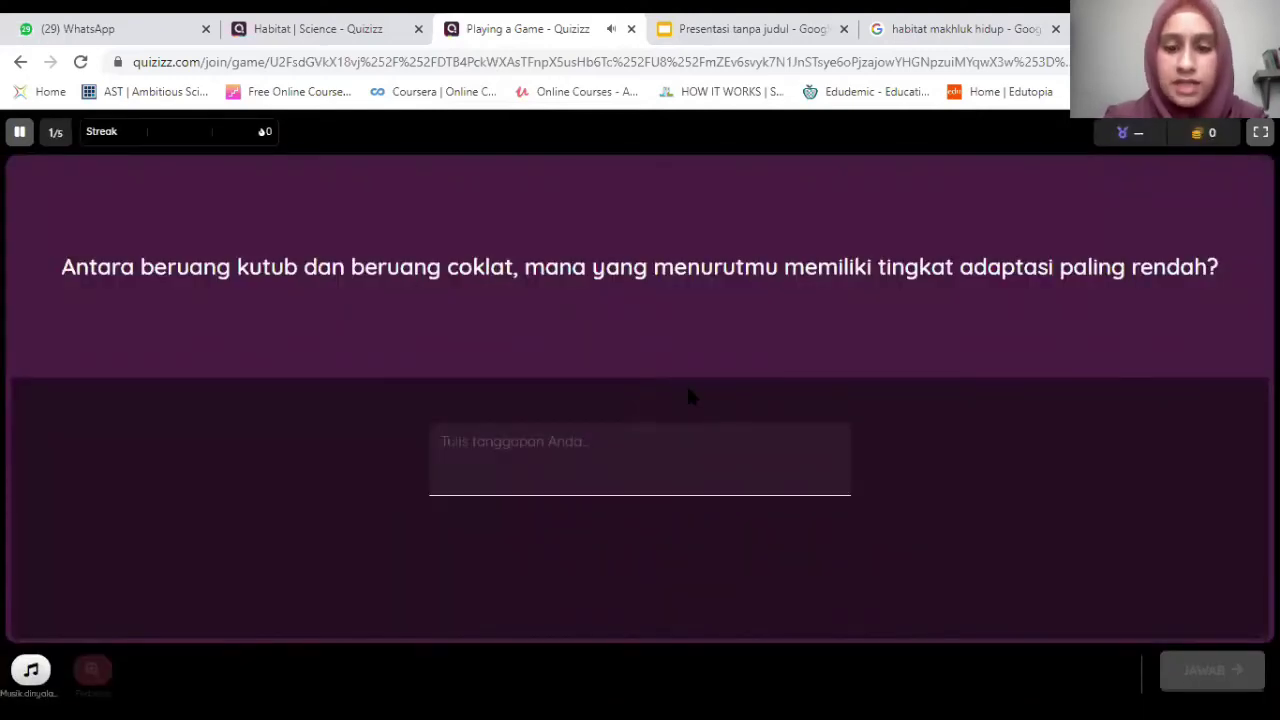
type("abcd")
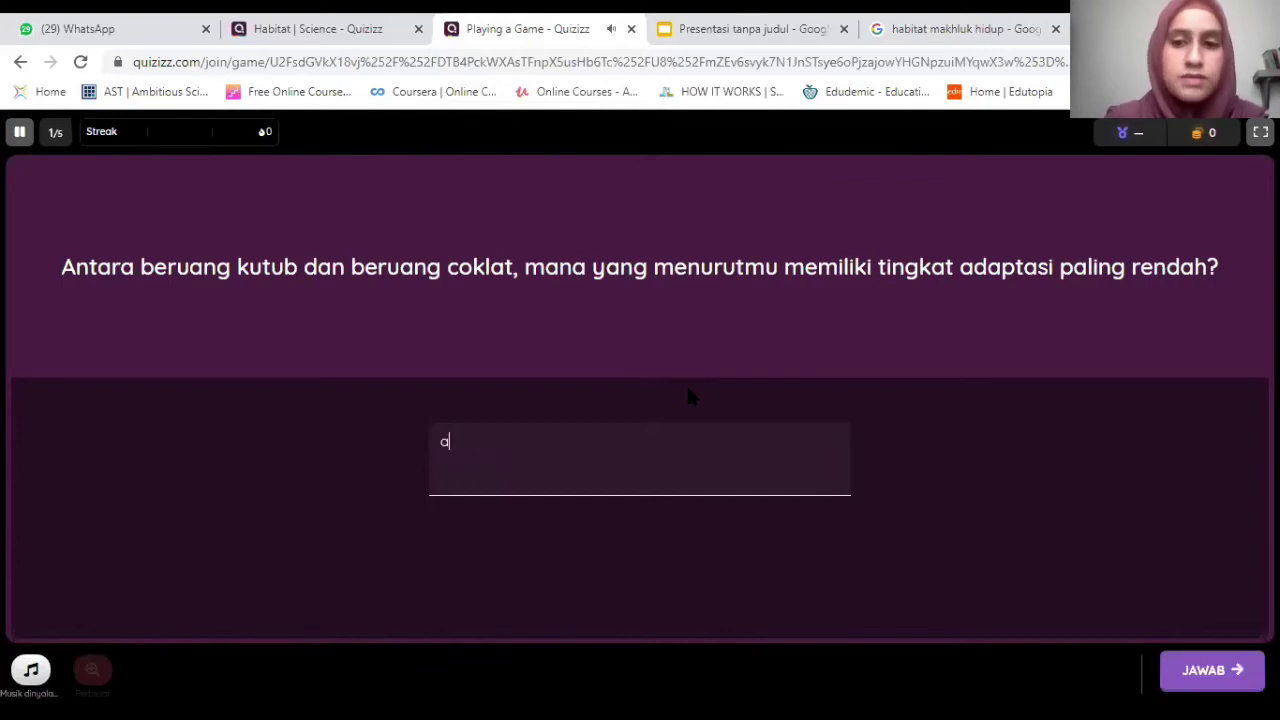
left_click(1205, 670)
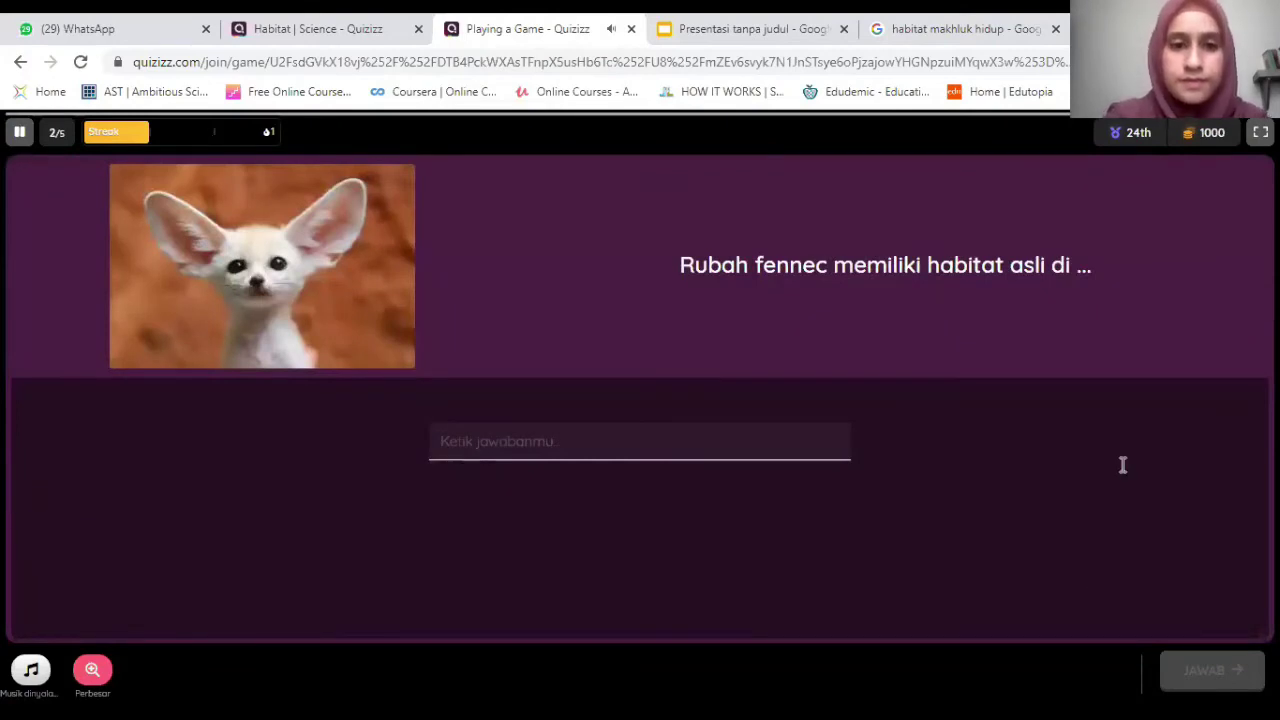
left_click(693, 446)
type("gurun pasir")
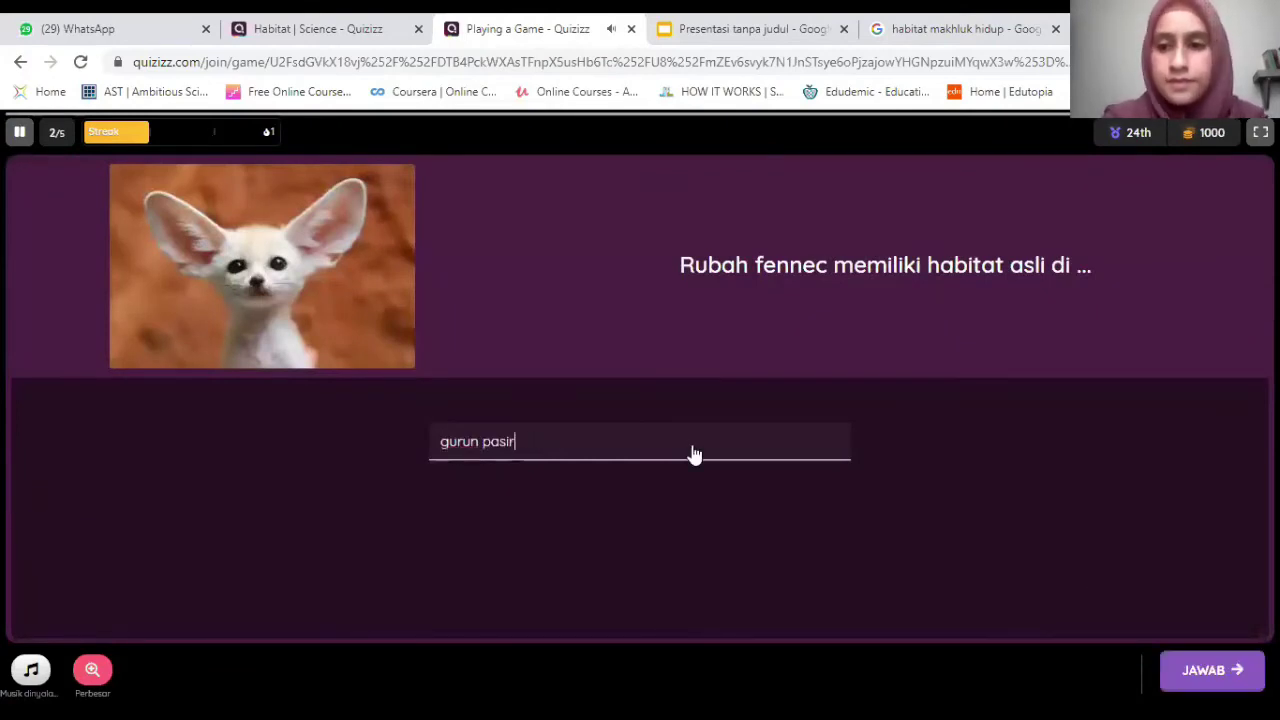
key("Return")
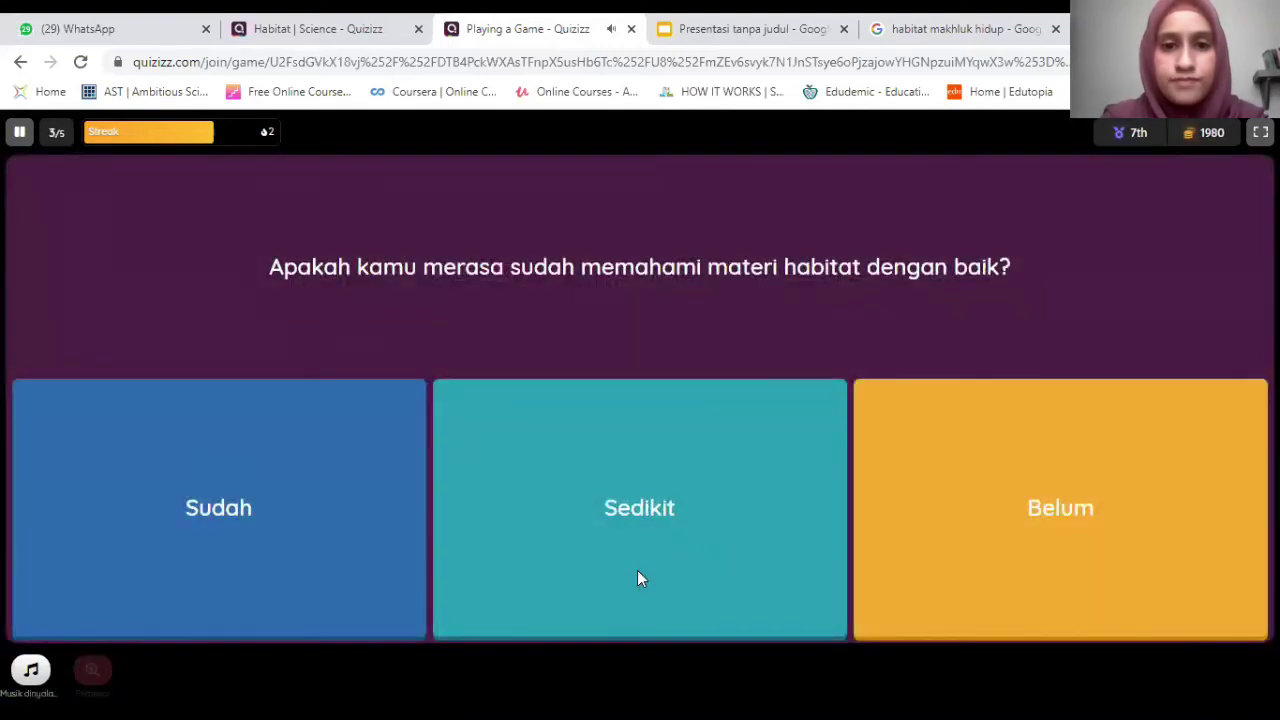
Answer Sedikit to the poll, savanna for the giraffe, and the habitat multi-select questions.
left_click(639, 578)
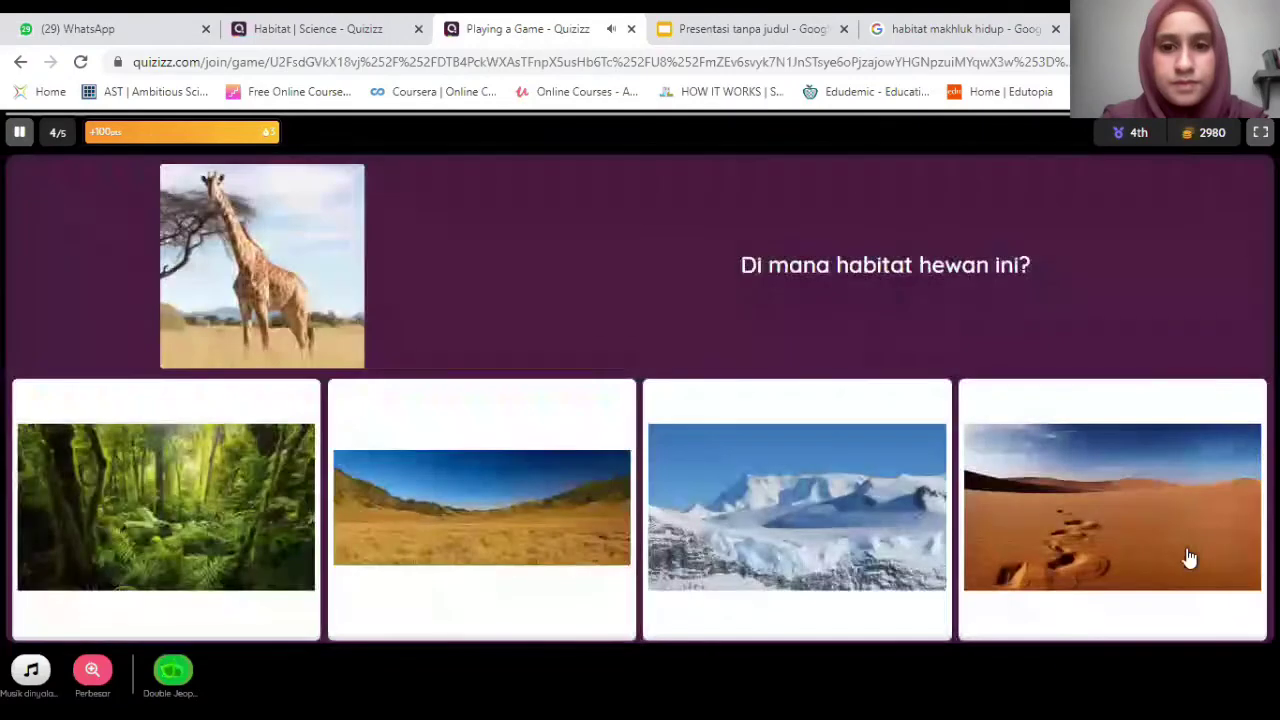
left_click(612, 462)
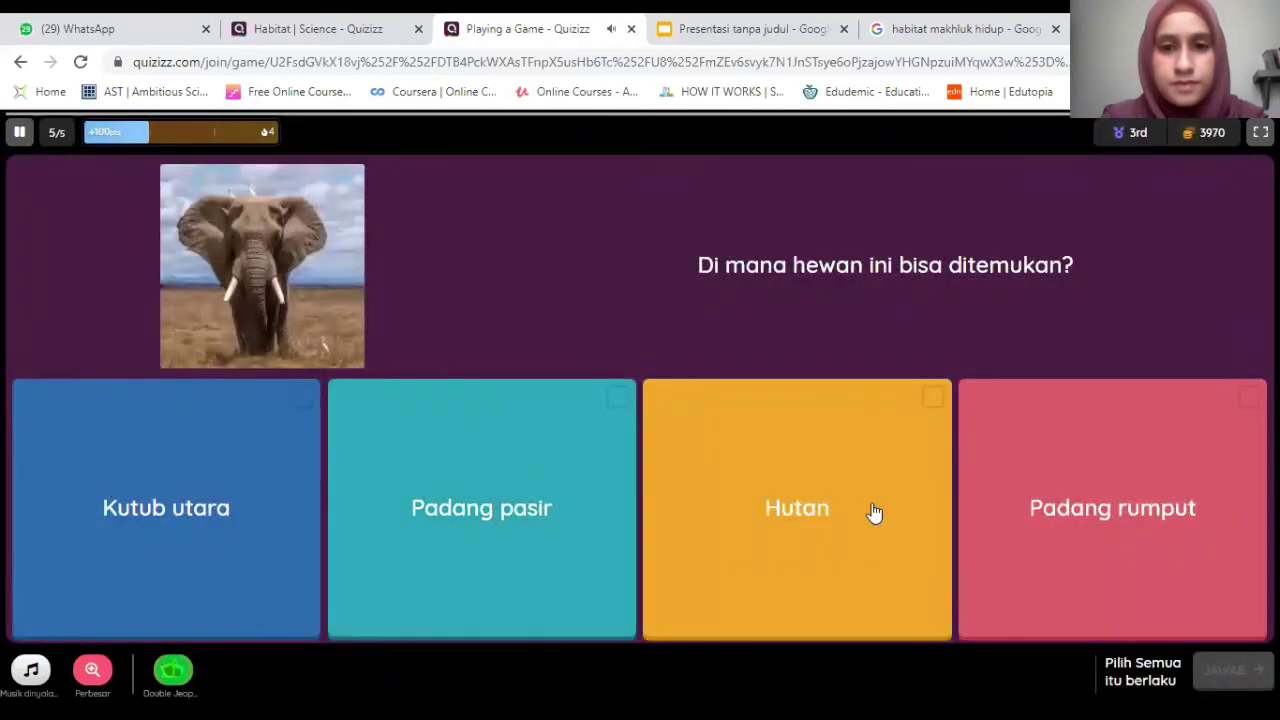
left_click(500, 512)
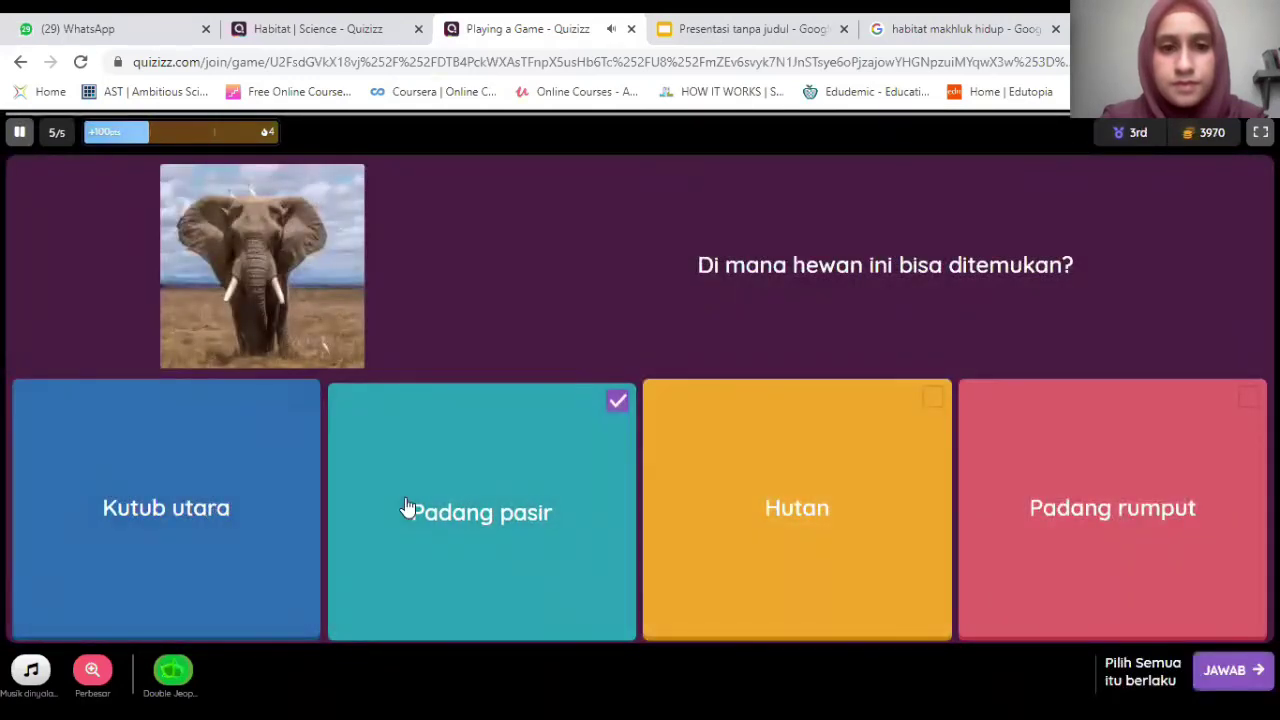
key("1")
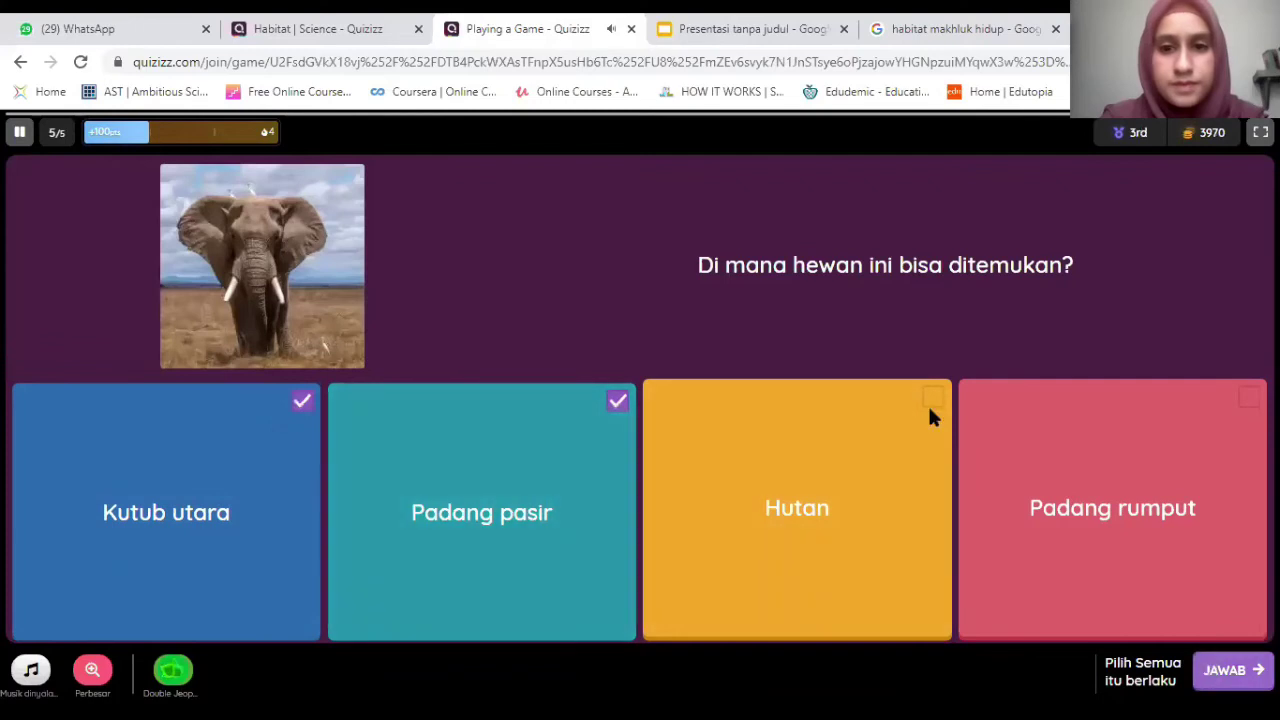
key("Return")
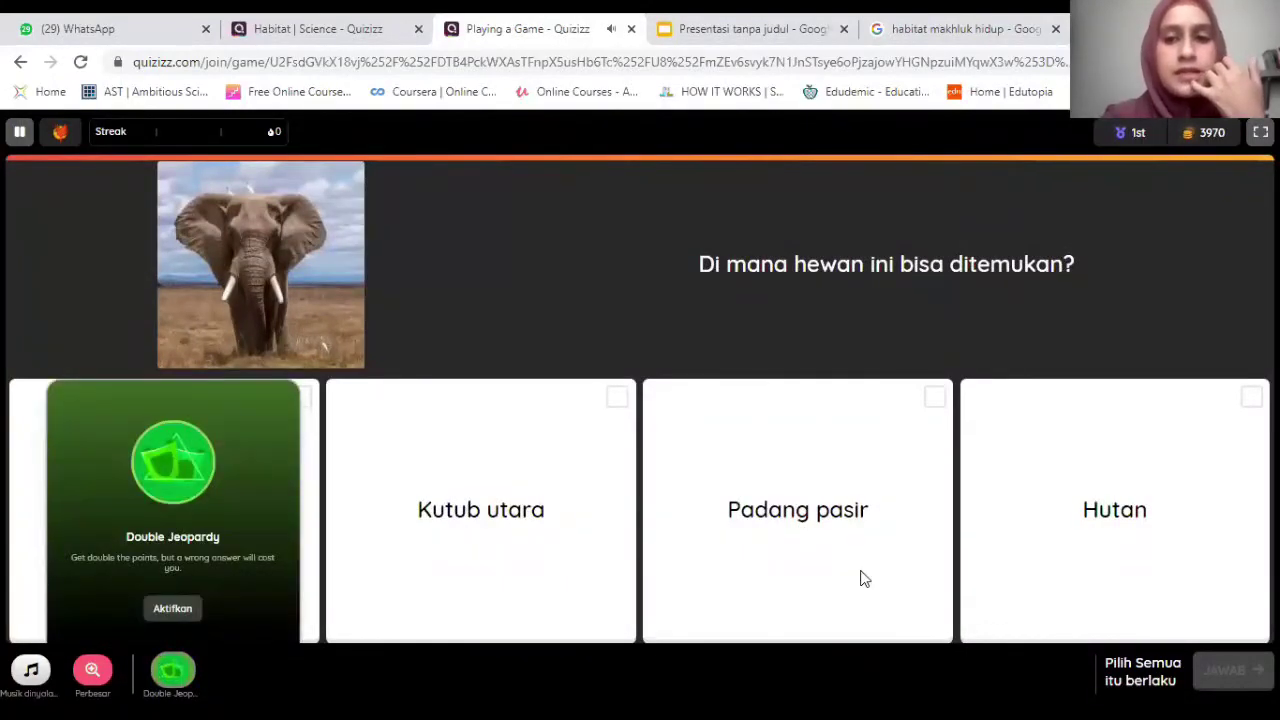
left_click(946, 433)
left_click(1149, 509)
left_click(779, 571)
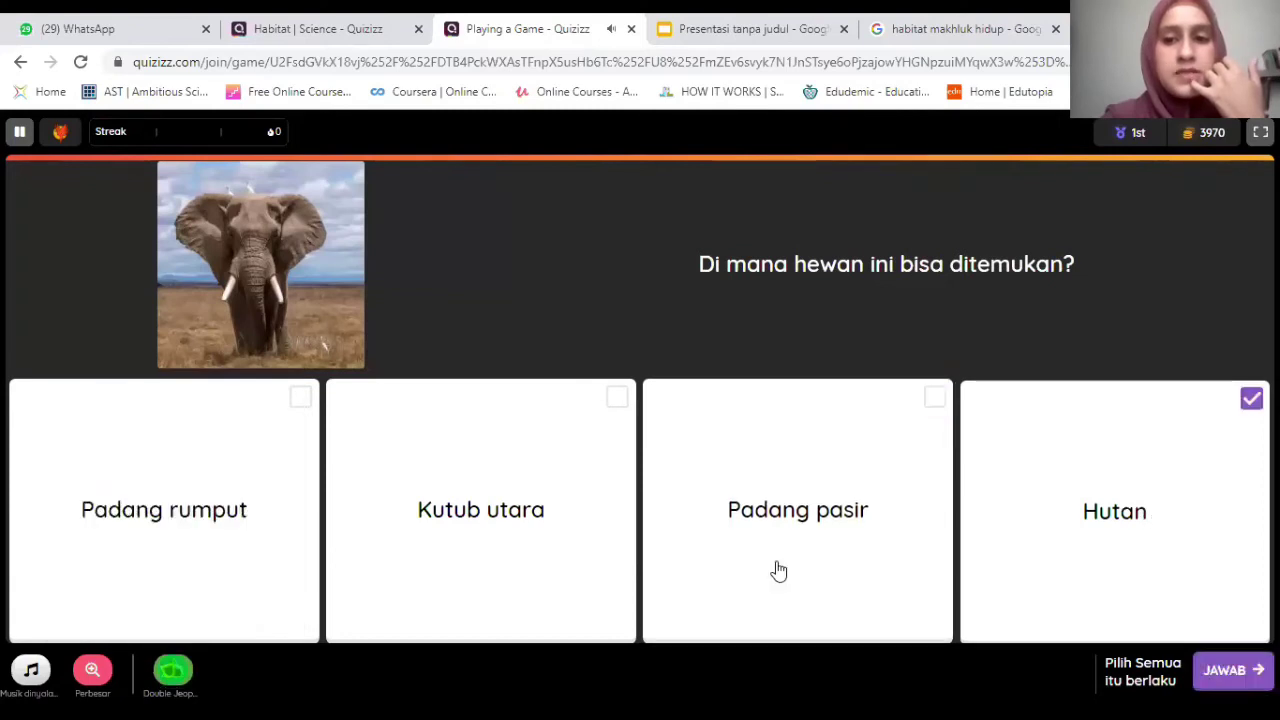
left_click(143, 445)
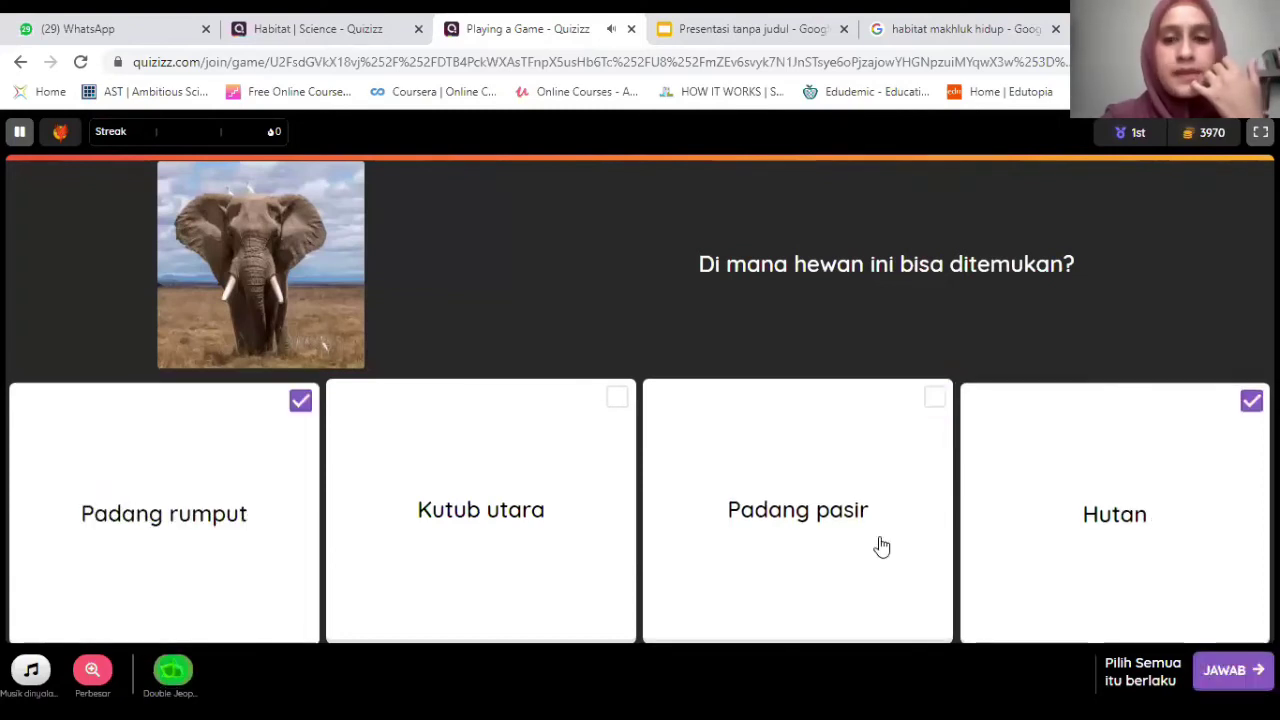
left_click(1228, 671)
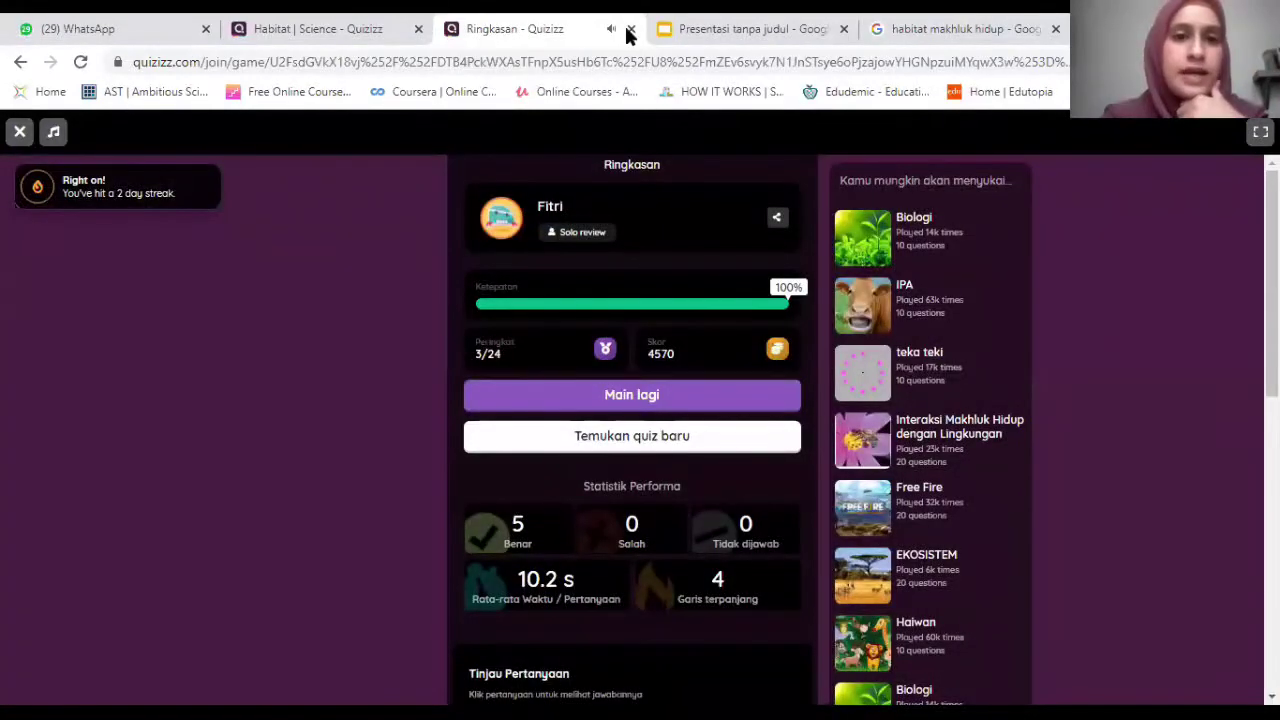
Close the Ringkasan preview tab and return to the Habitat quiz overview.
key("ctrl+w")
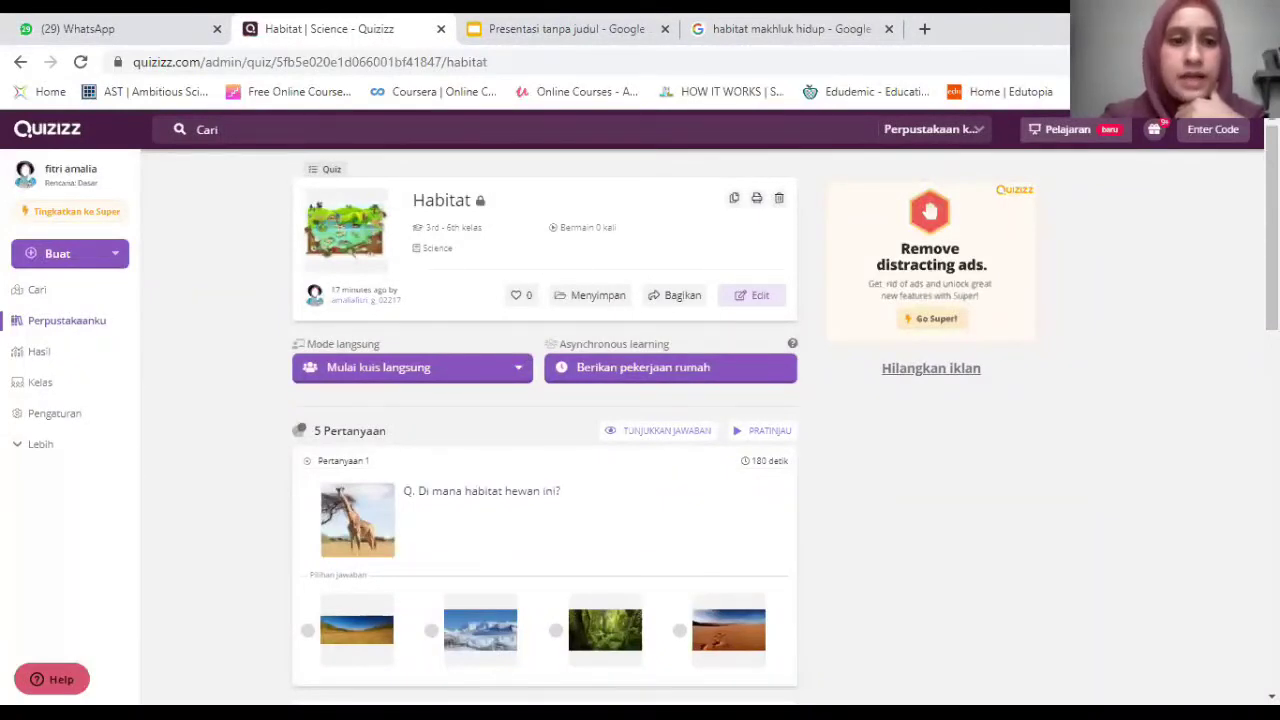
scroll(480, 290, "down", 5)
scroll(600, 288, "up", 5)
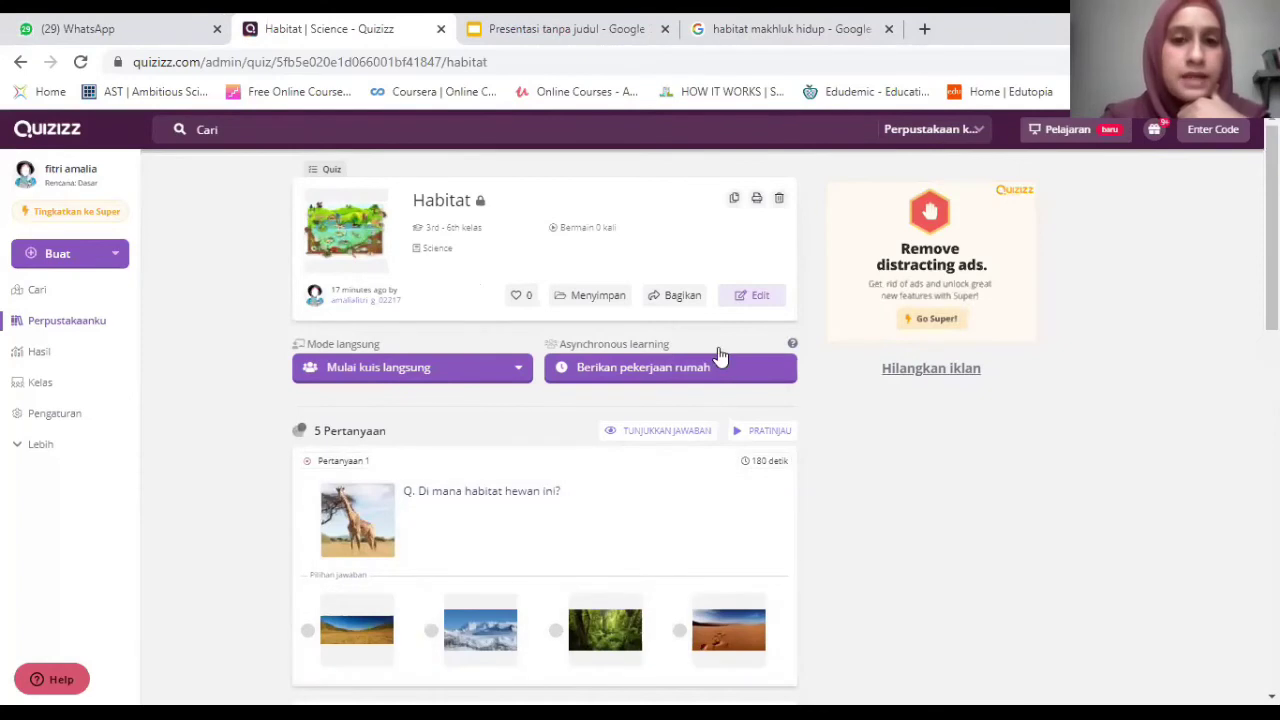
Open the Bagikan sharing options, entering and then clearing a collaborator's e-mail address.
left_click(689, 297)
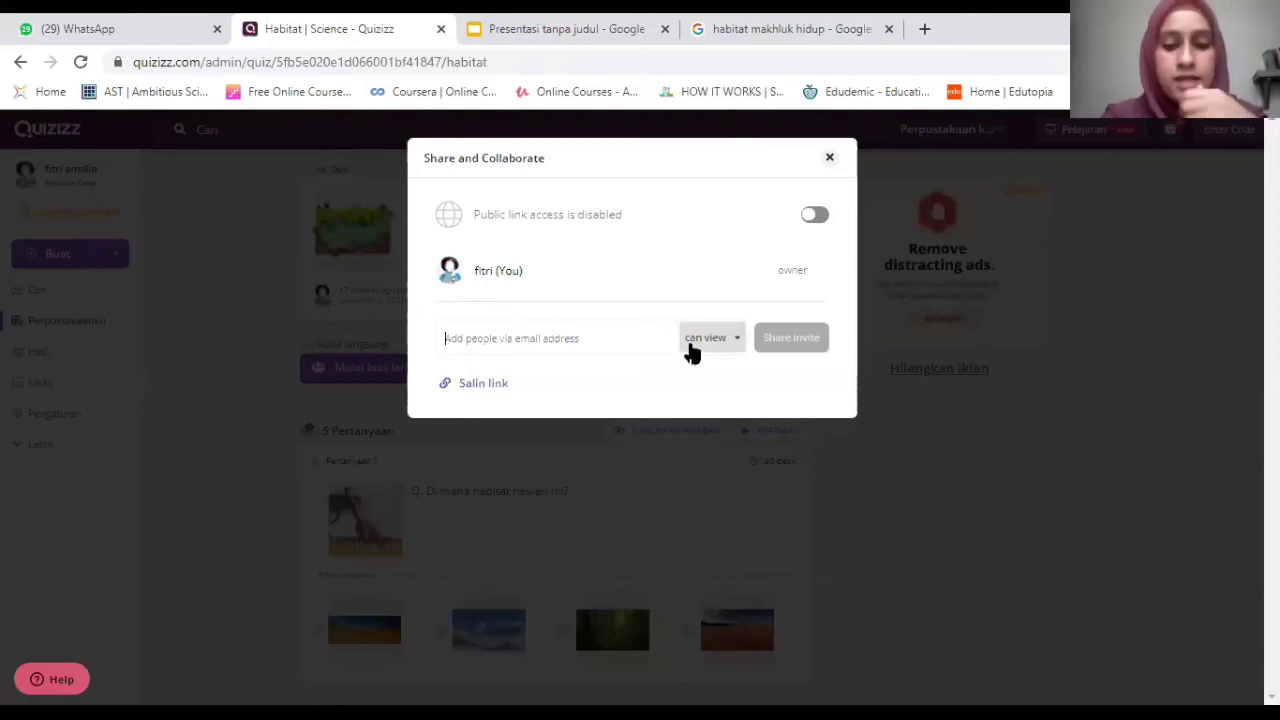
key("ctrl+a")
key("BackSpace")
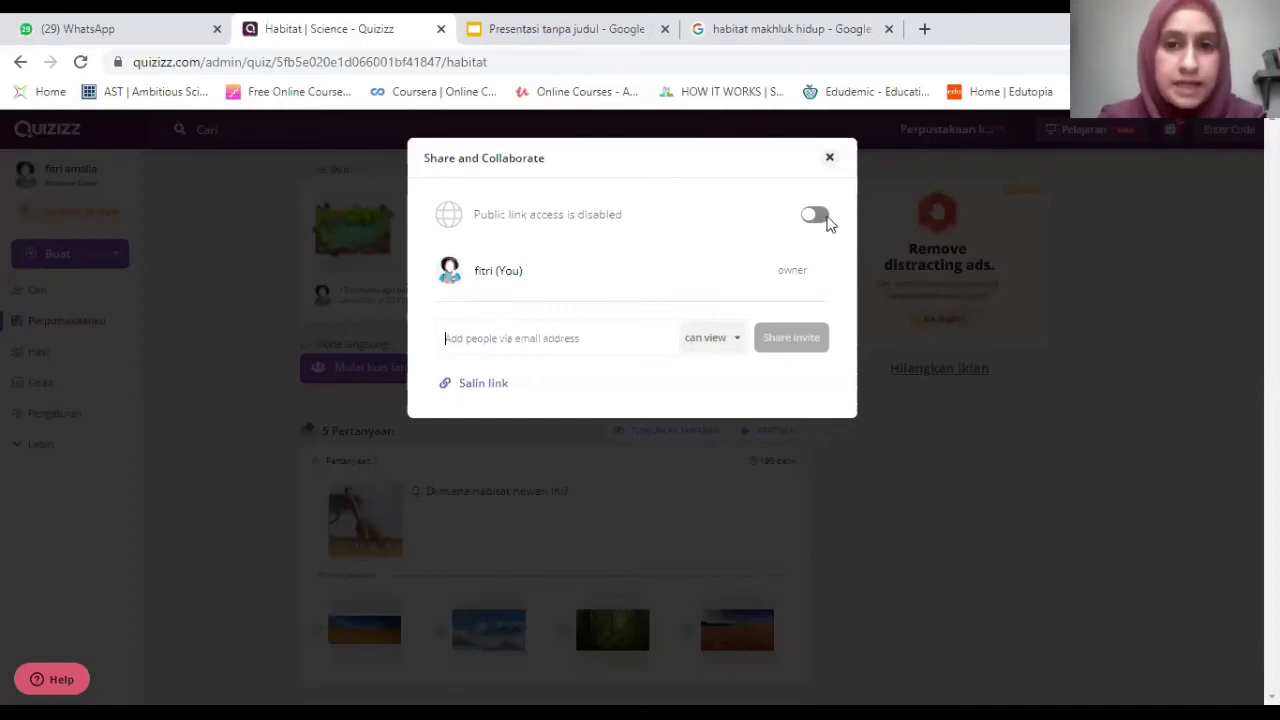
Enable public link access, copy the quiz link, then disable access and close.
left_click(815, 216)
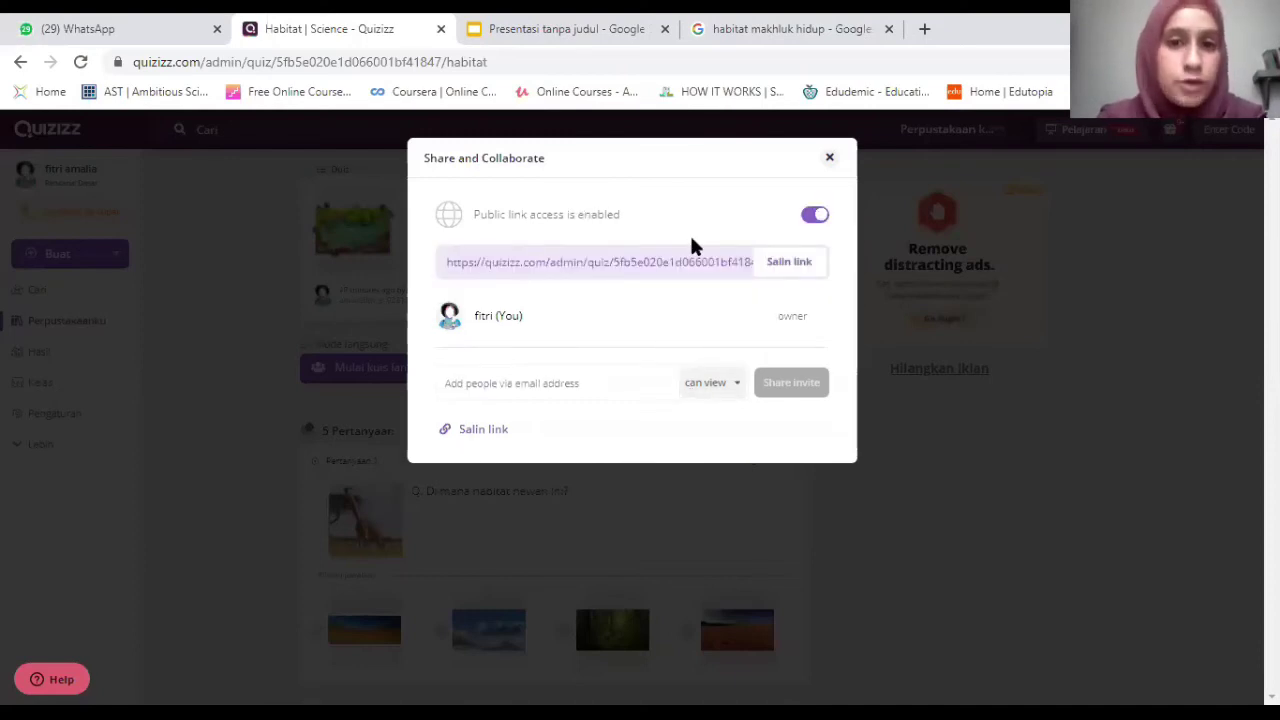
left_click(792, 268)
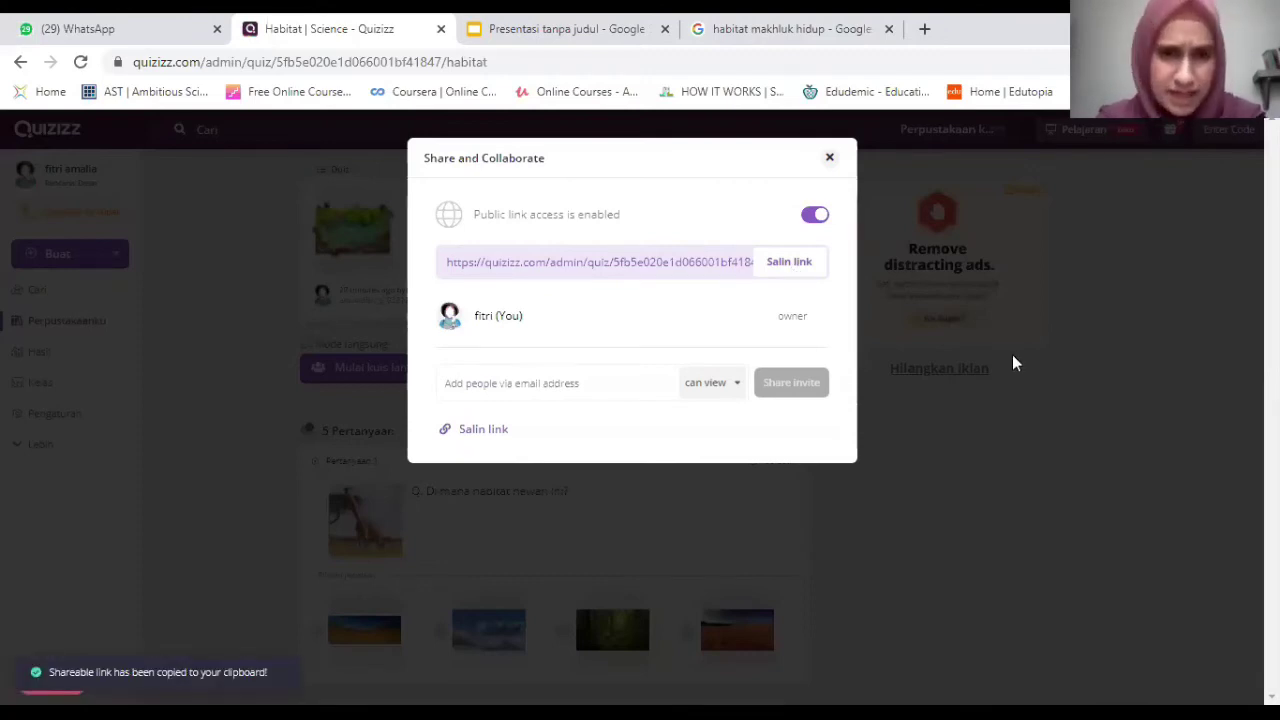
left_click(813, 217)
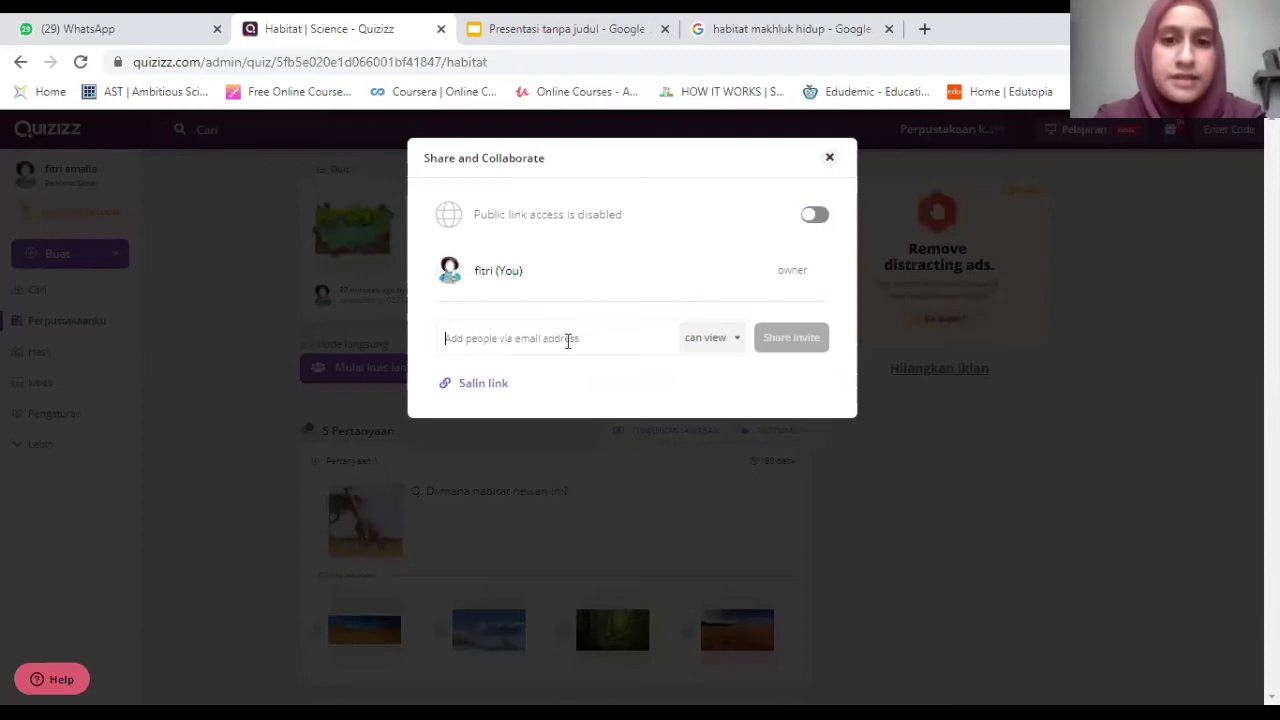
left_click(830, 159)
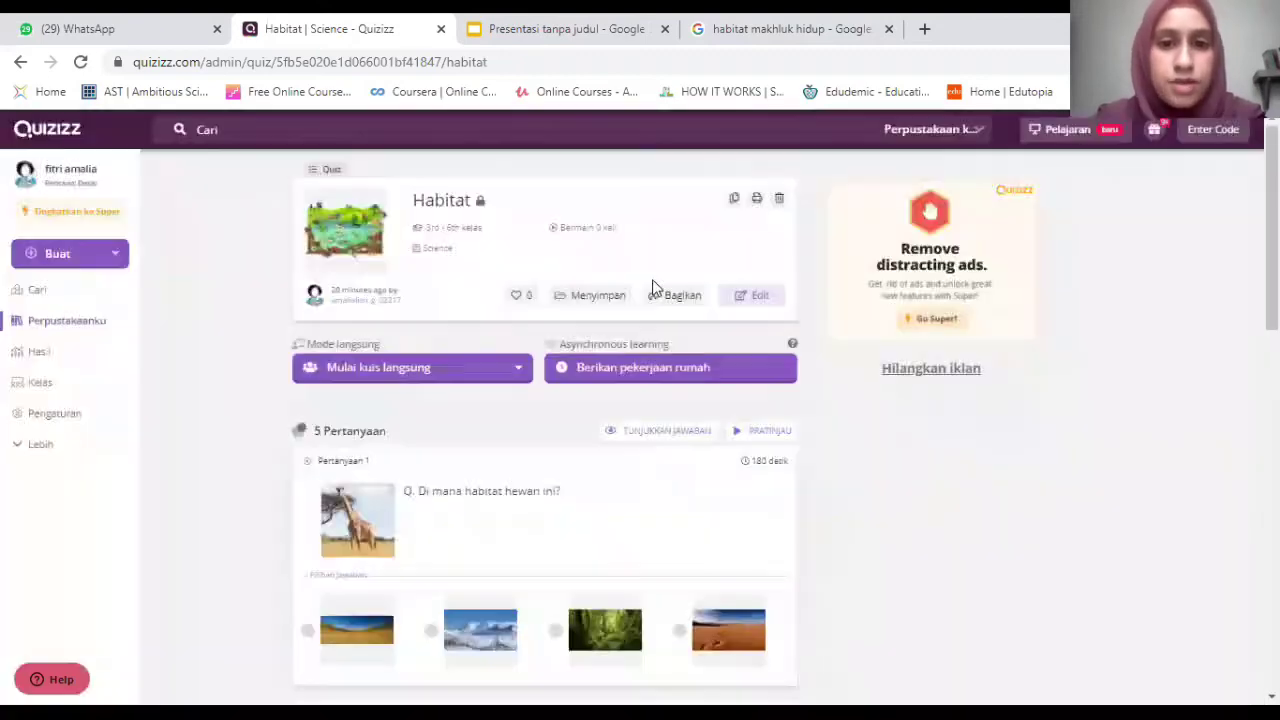
scroll(671, 422, "down", 10)
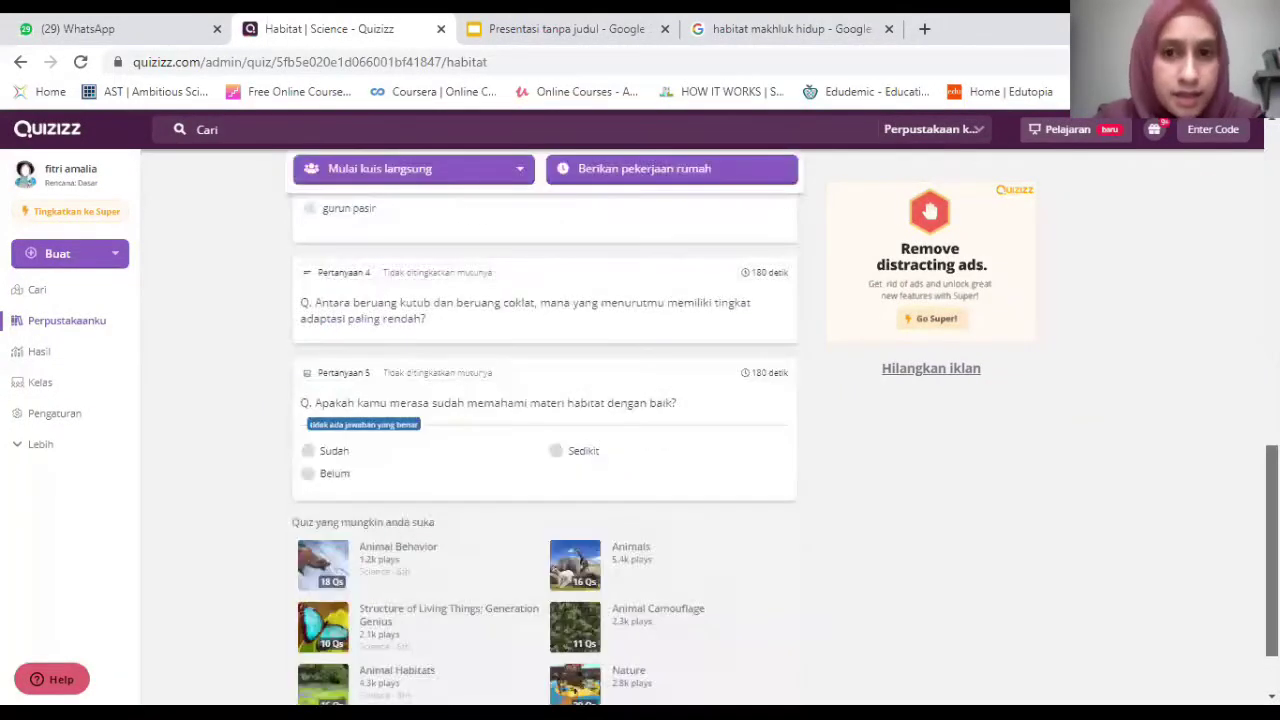
scroll(643, 220, "down", 1)
scroll(643, 220, "up", 10)
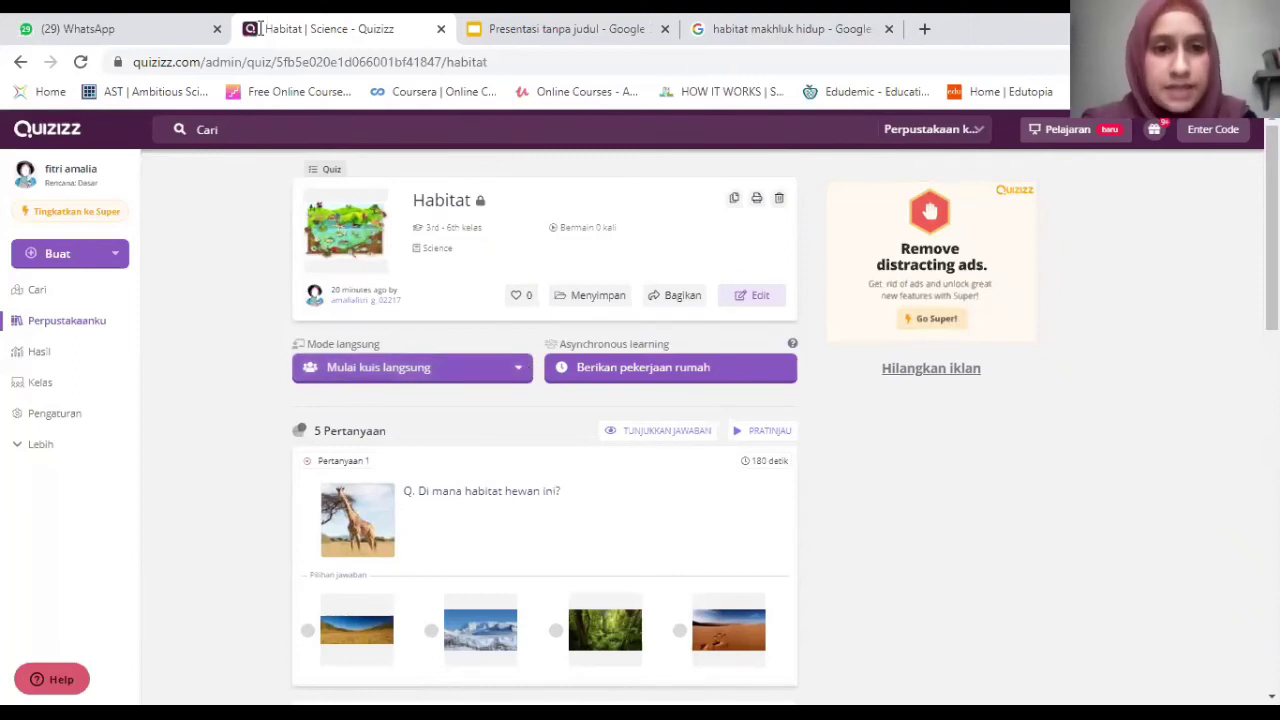
Open the live quiz options and compare the Tim, Klasik and Ujian modes, settling on Ujian.
left_click(514, 362)
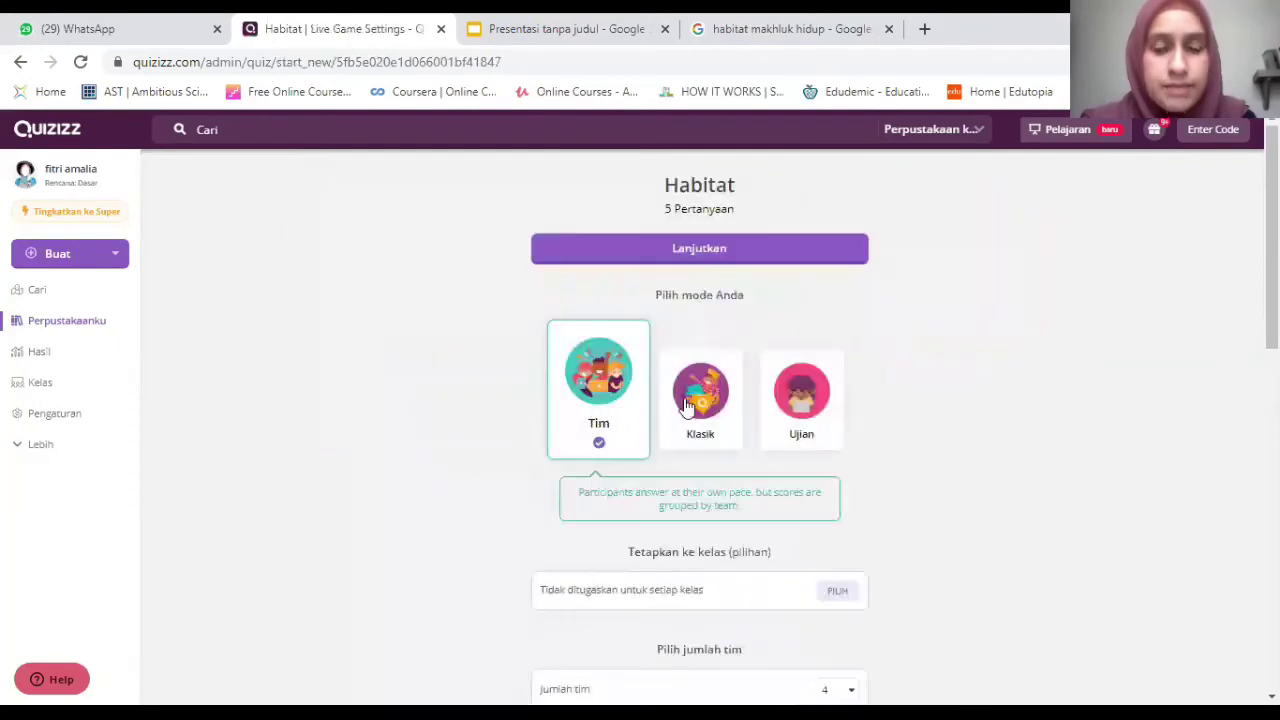
left_click(686, 404)
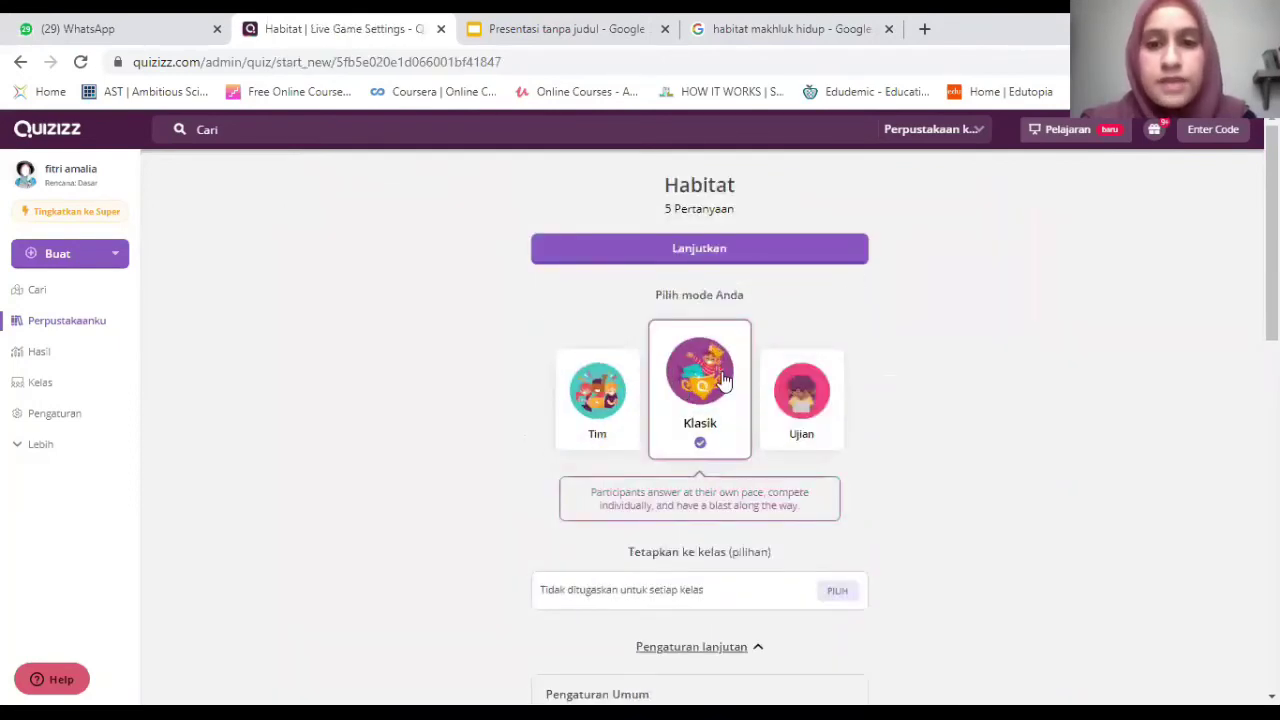
left_click(812, 387)
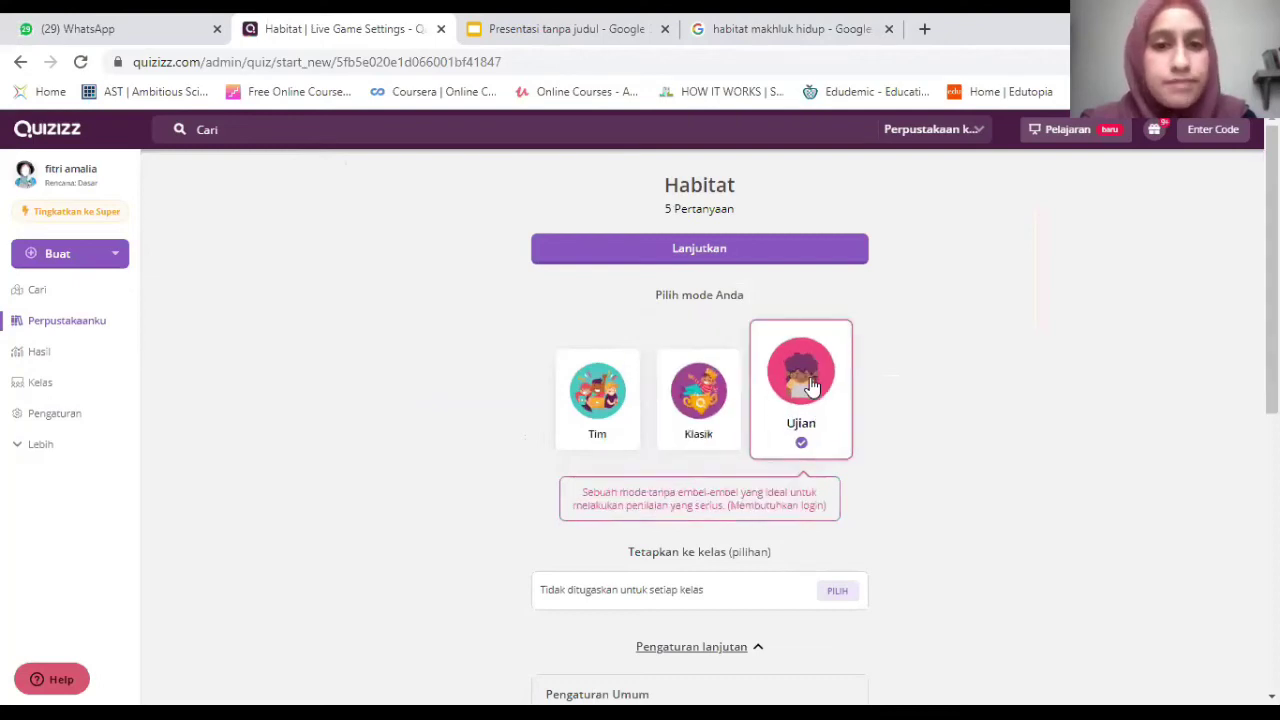
left_click(585, 400)
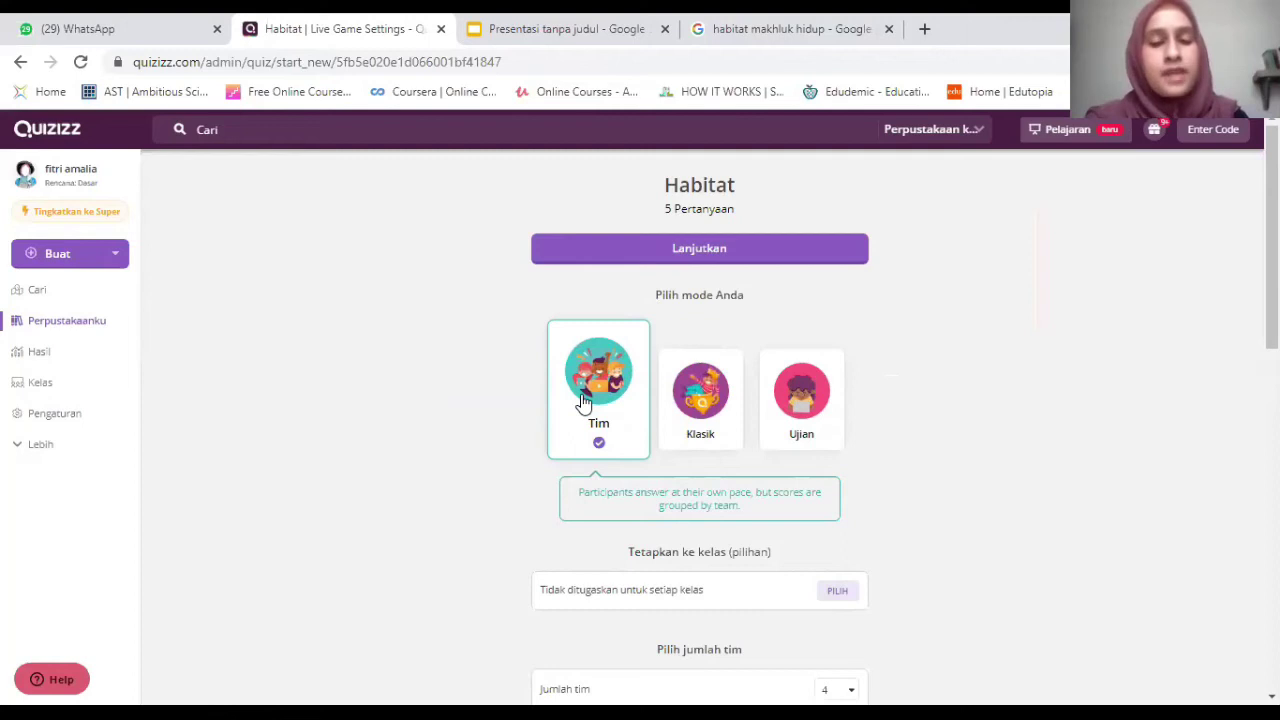
left_click(693, 380)
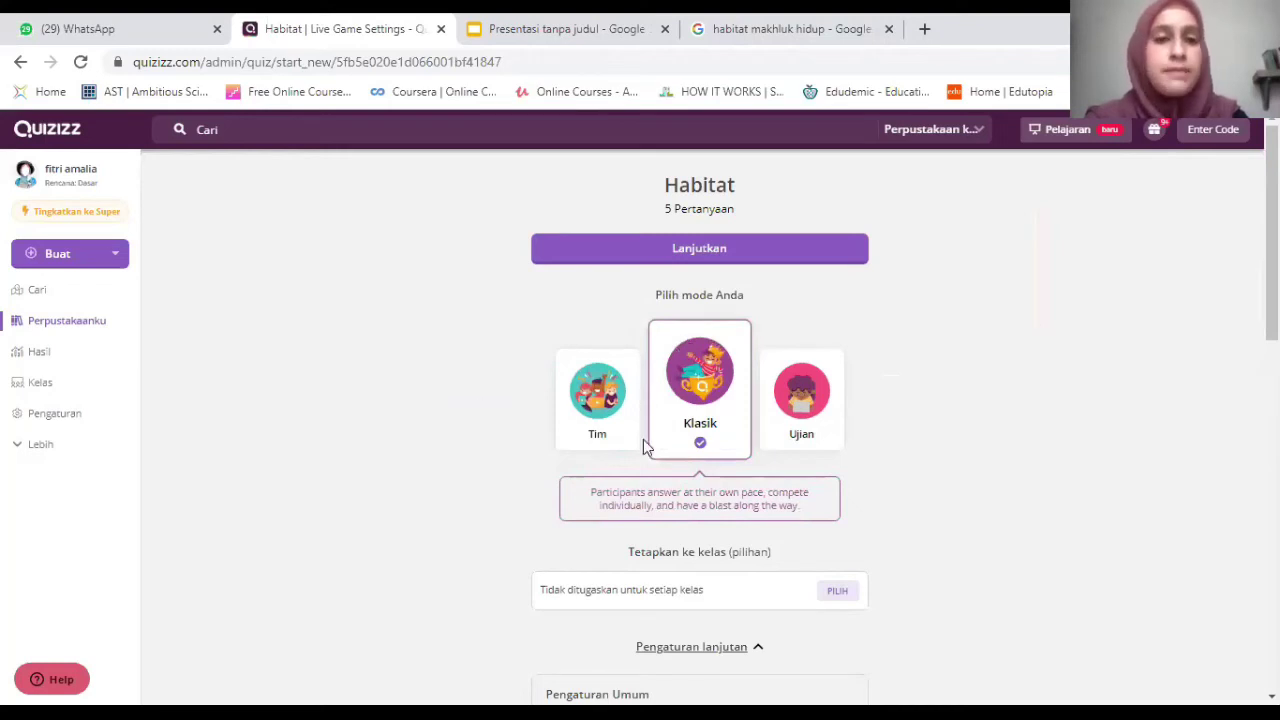
left_click(799, 414)
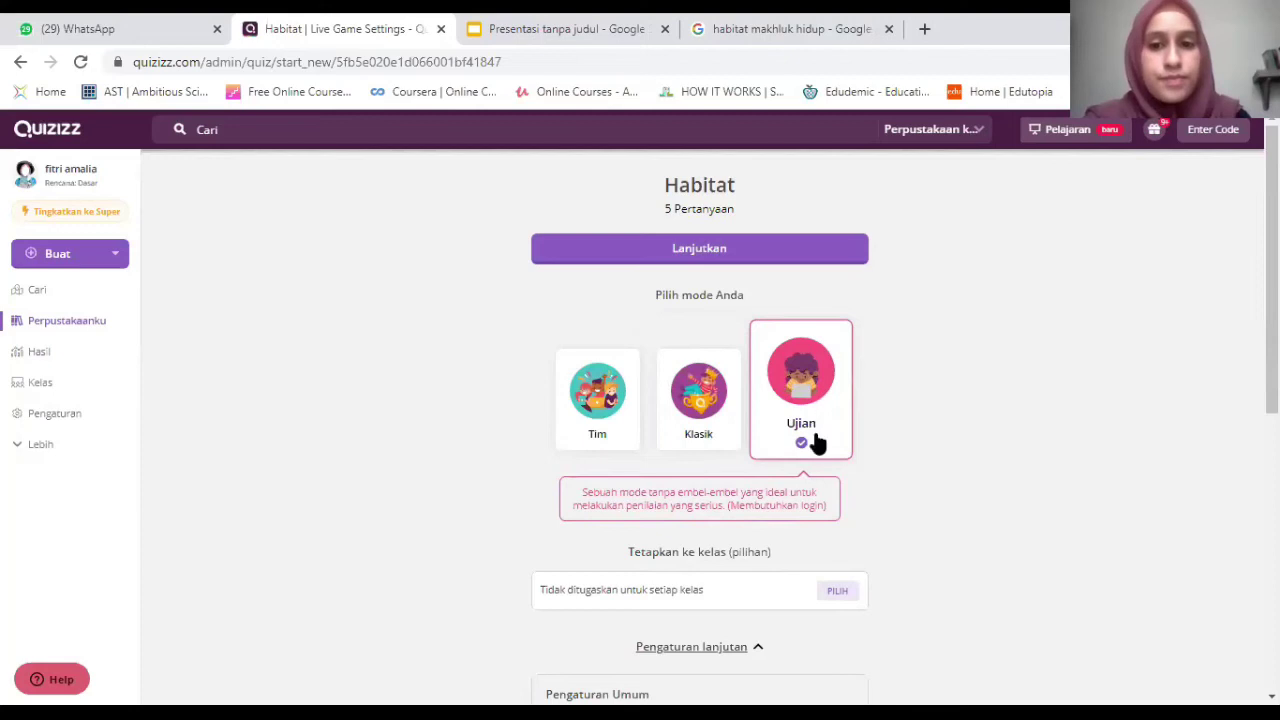
left_click(698, 388)
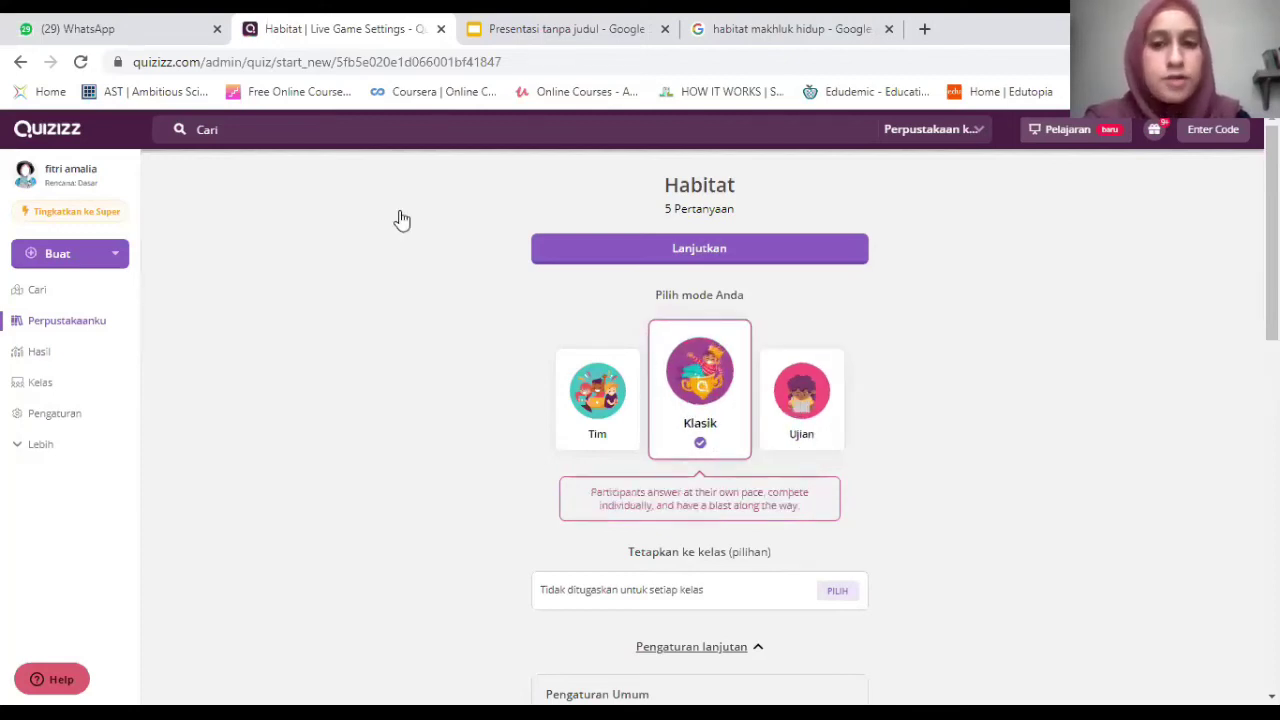
left_click(837, 432)
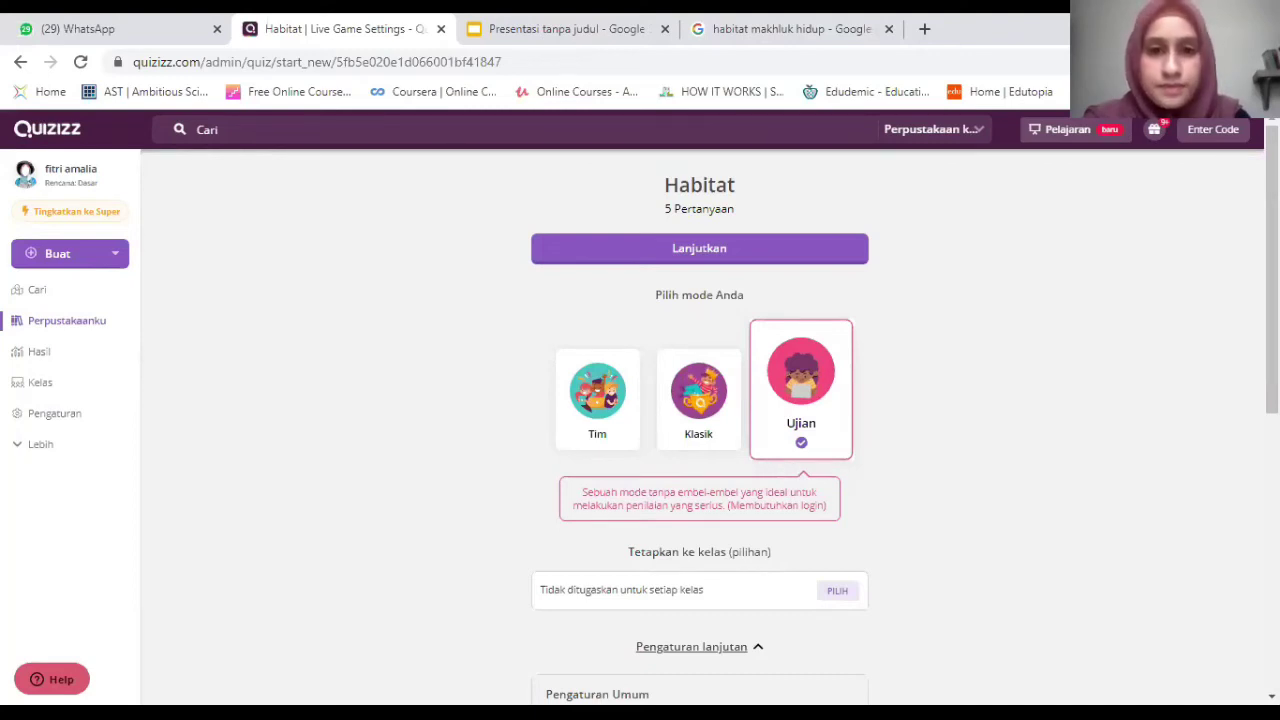
scroll(727, 293, "down", 3)
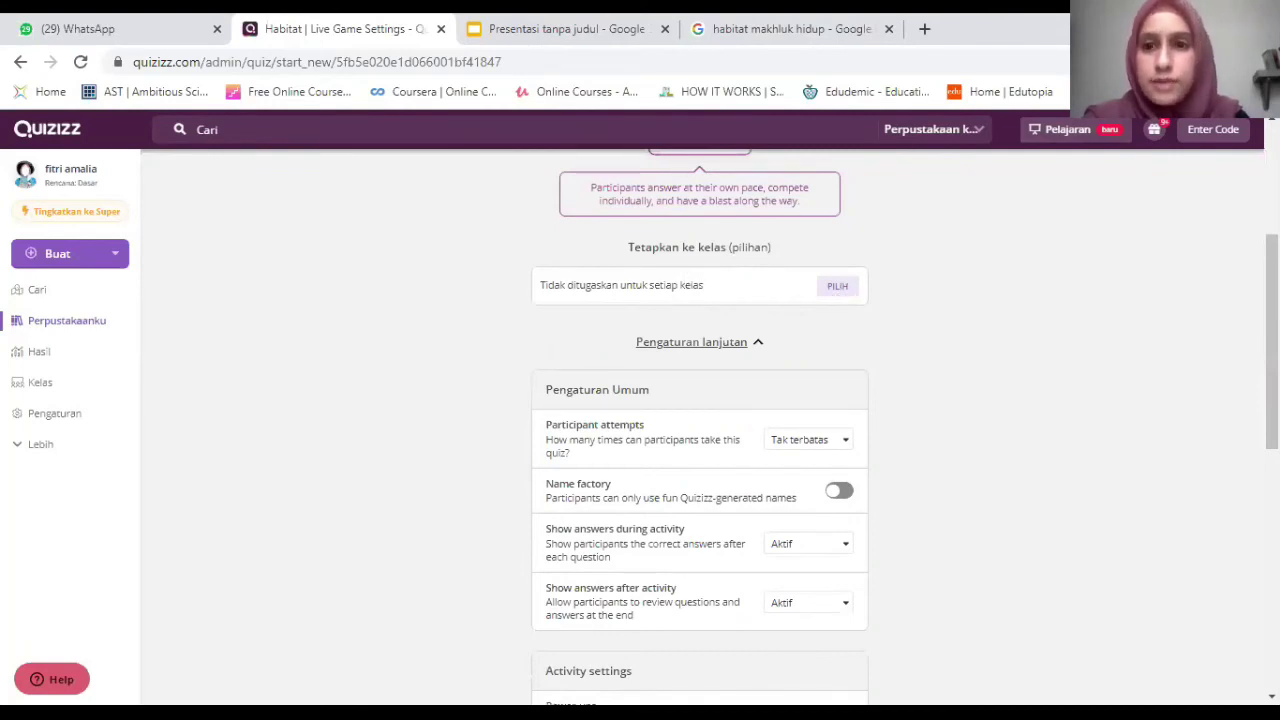
scroll(917, 457, "up", 1)
scroll(905, 427, "down", 1)
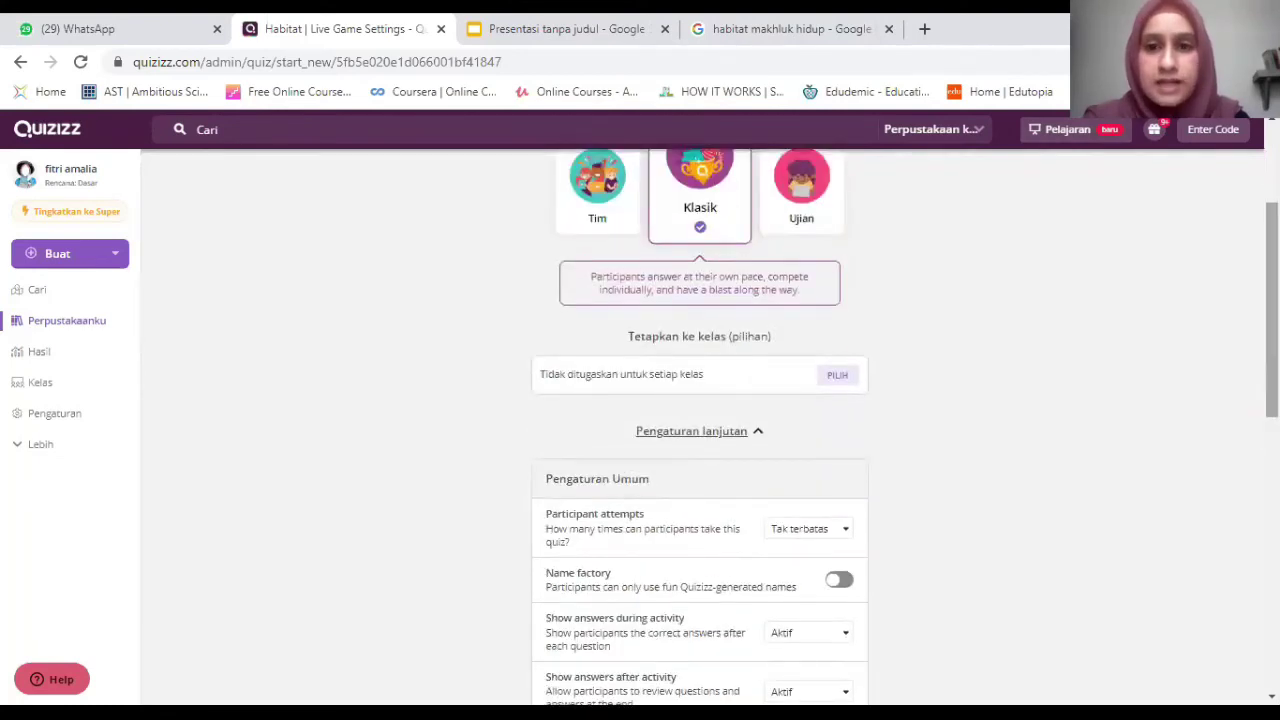
scroll(629, 290, "down", 2)
scroll(629, 290, "down", 1)
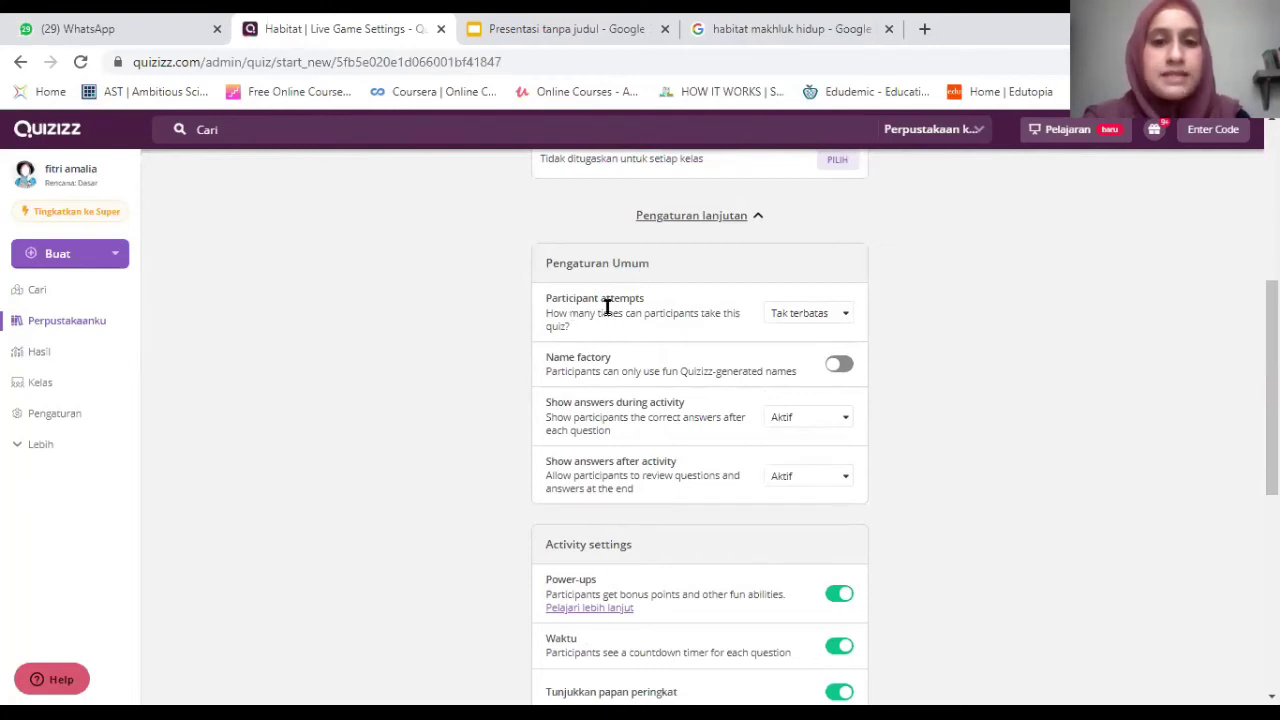
scroll(700, 420, "up", 1)
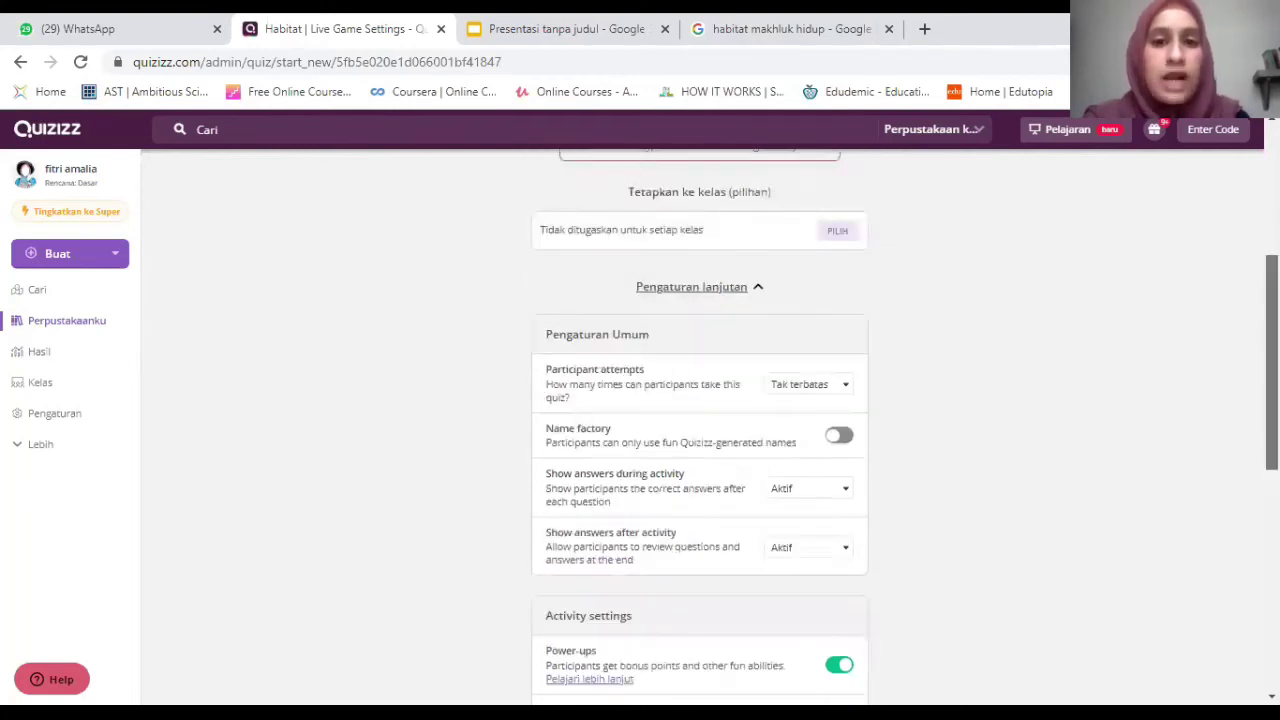
scroll(700, 420, "up", 1)
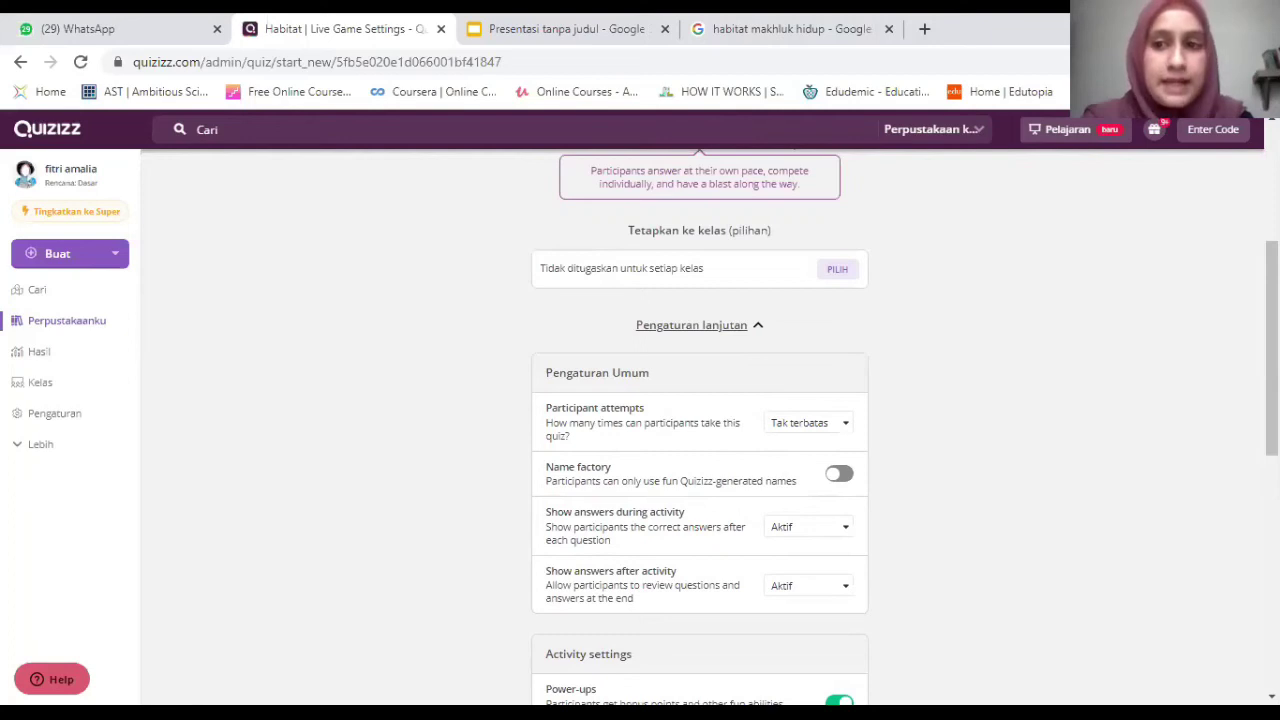
scroll(948, 442, "down", 1)
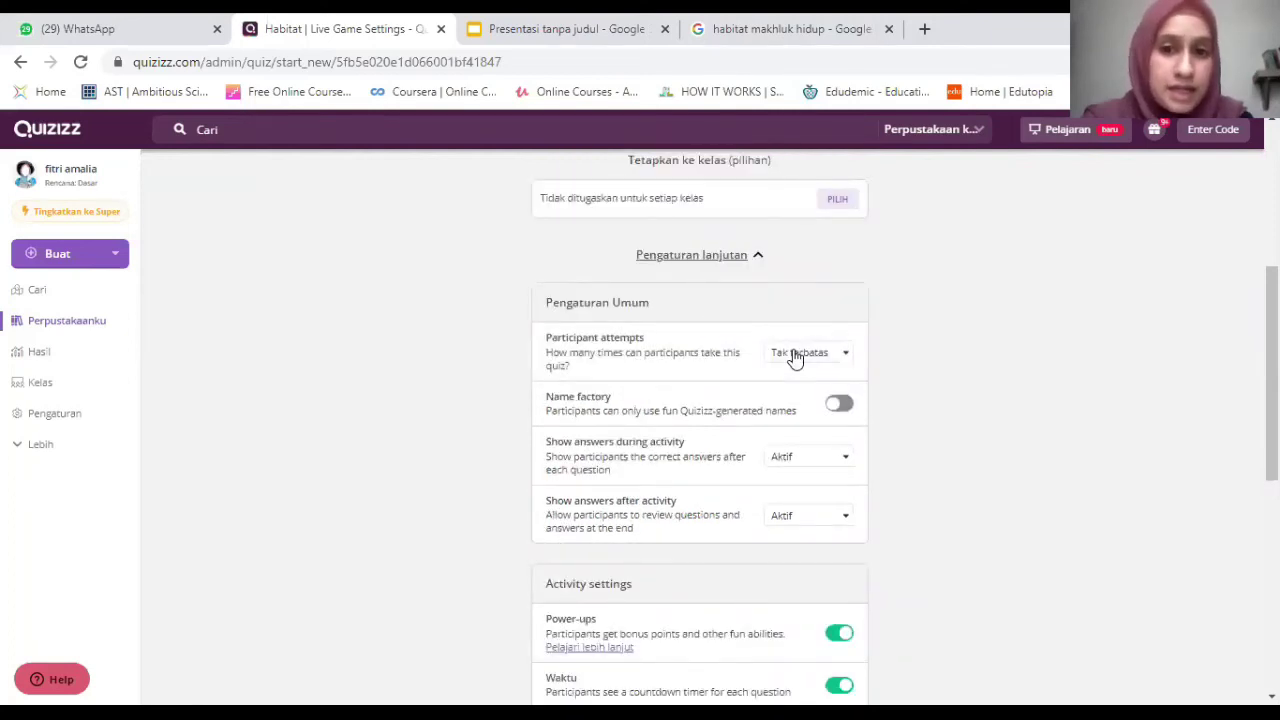
left_click(795, 355)
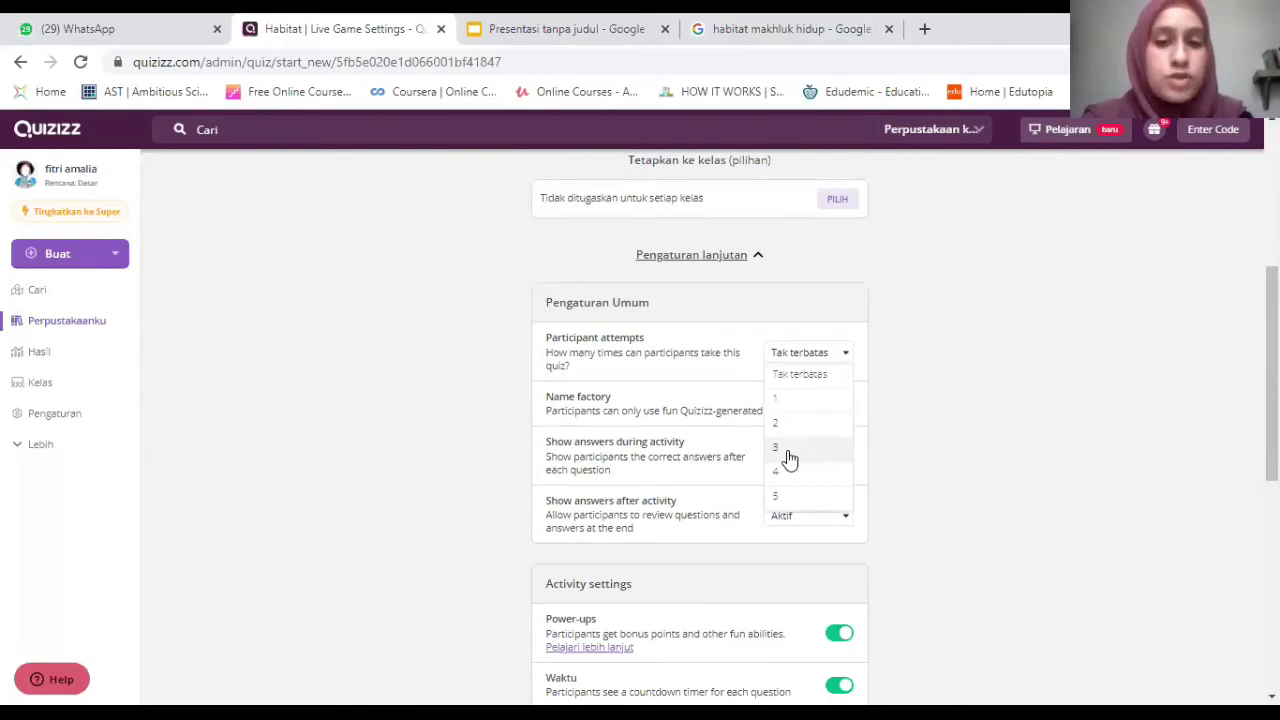
left_click(789, 455)
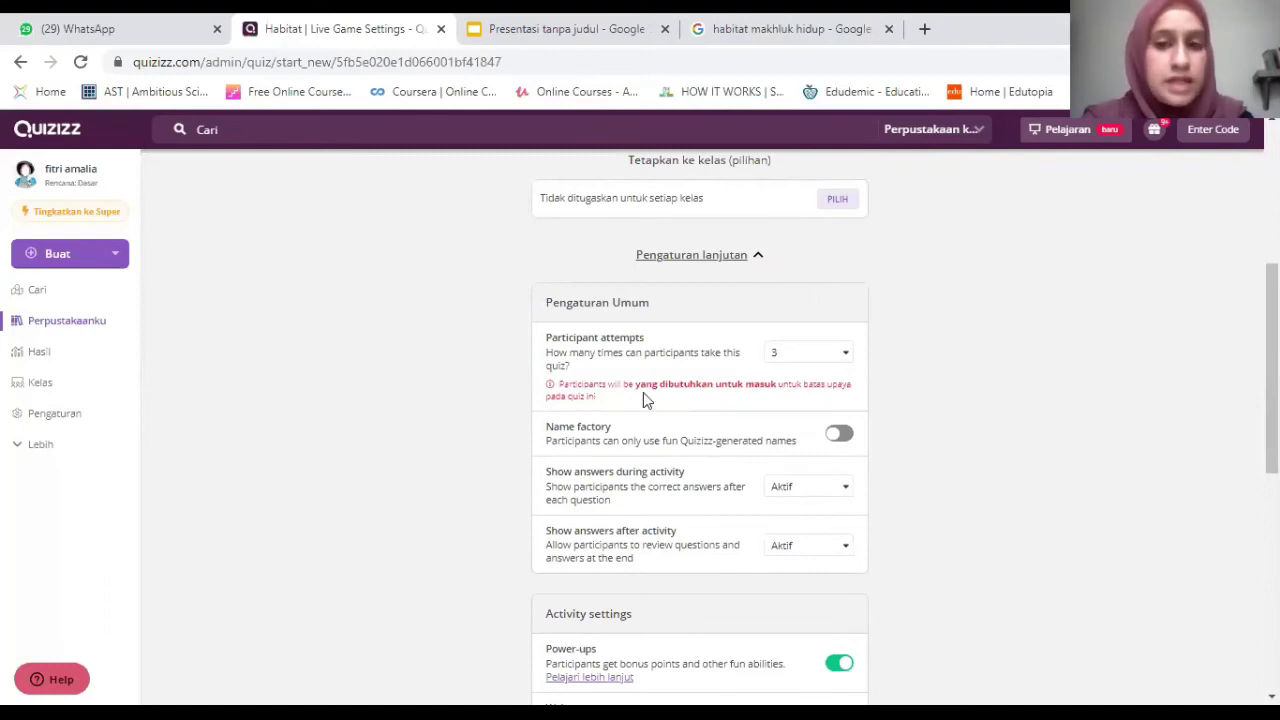
left_click(805, 360)
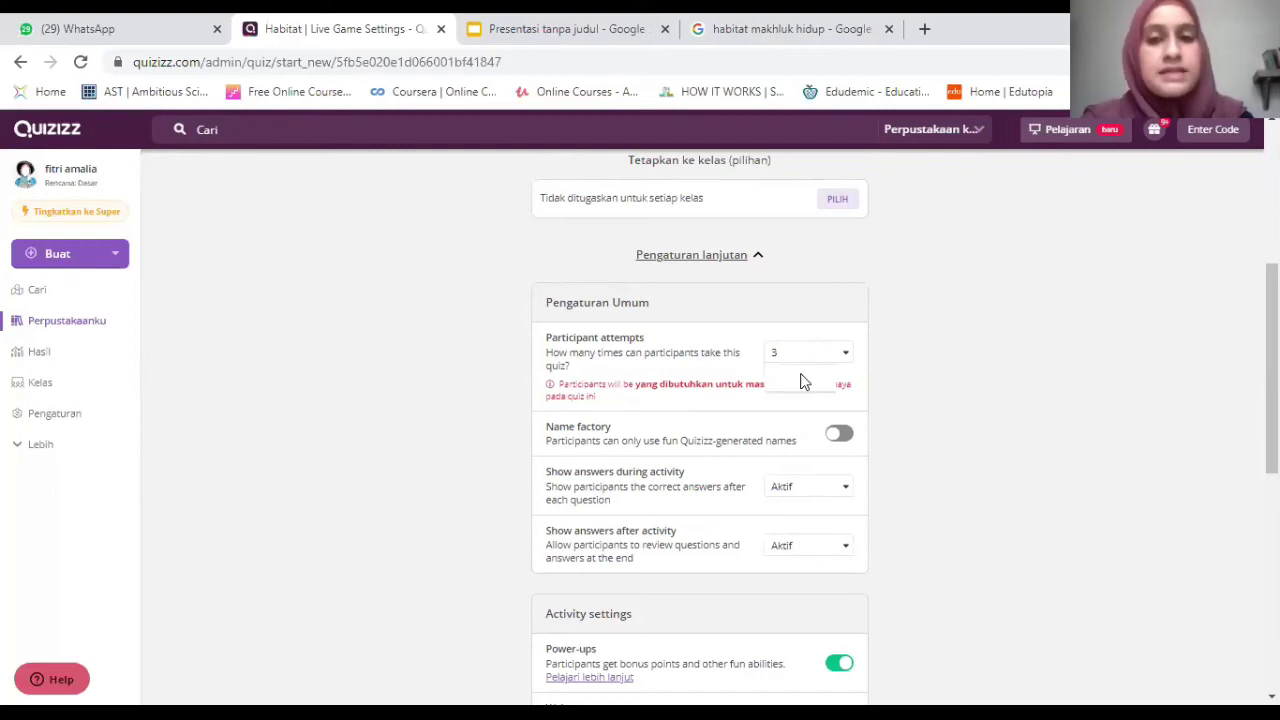
left_click(805, 380)
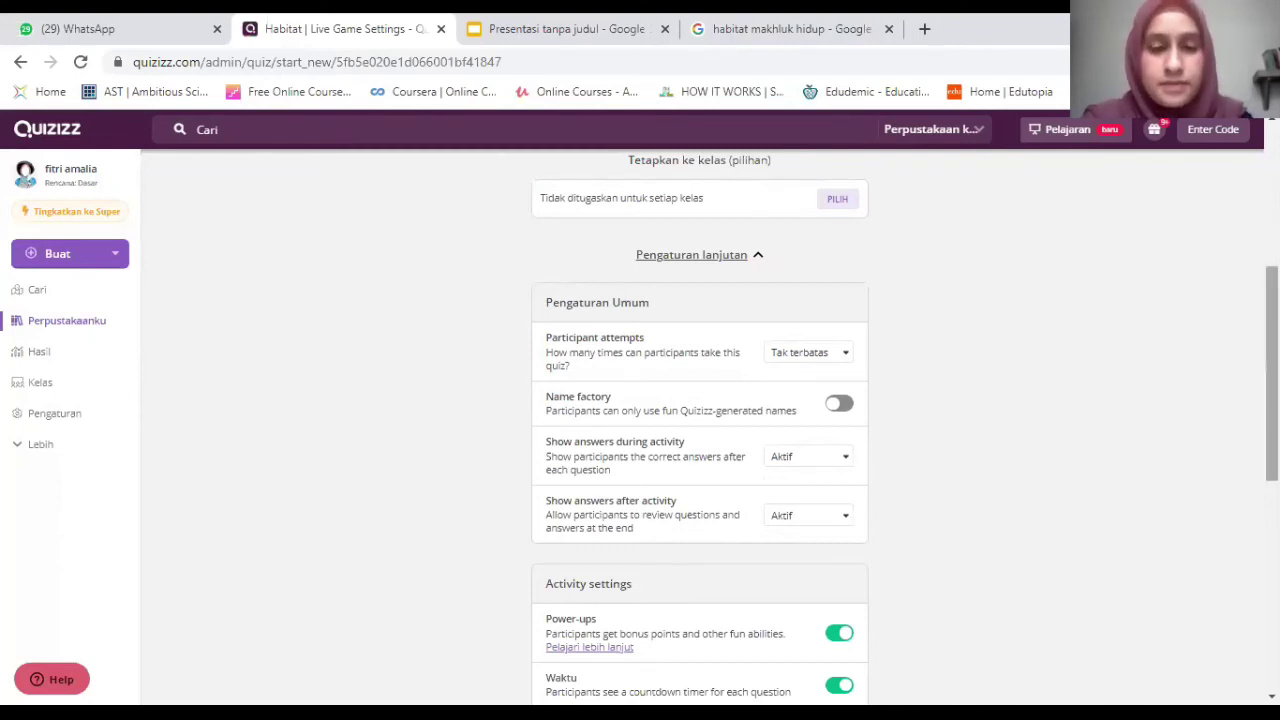
scroll(691, 209, "down", 1)
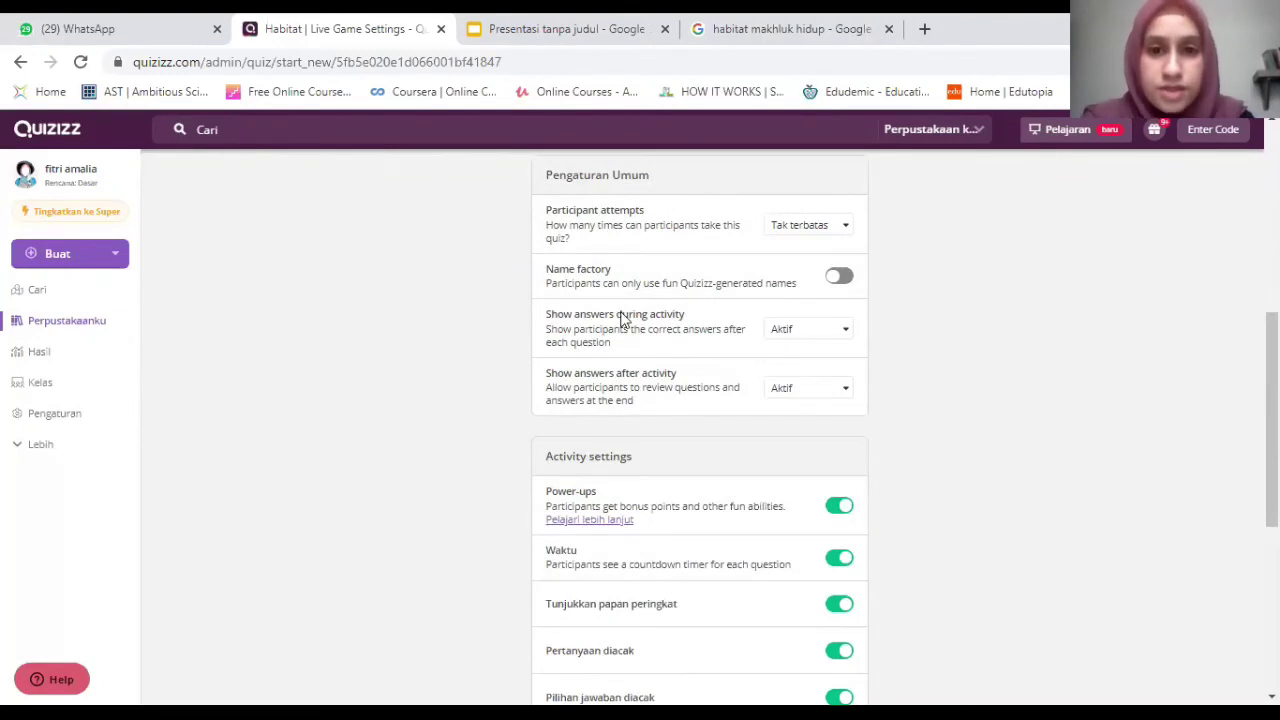
left_click(827, 334)
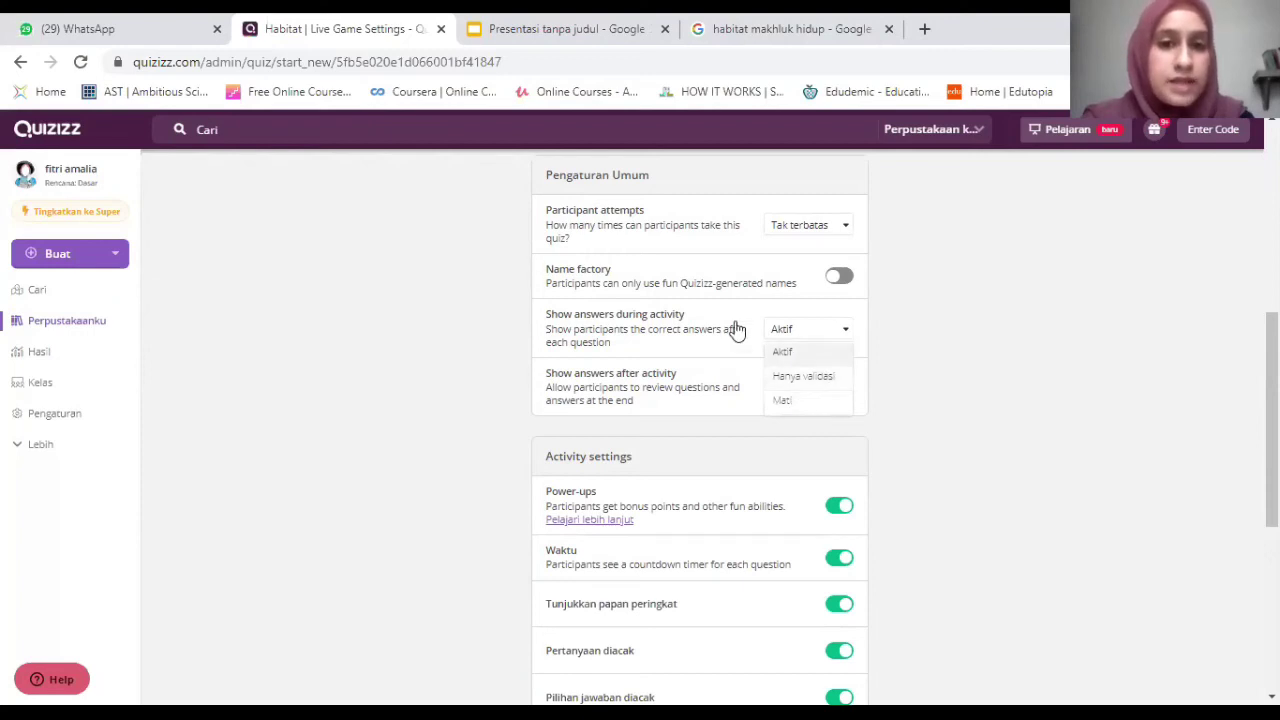
left_click(614, 330)
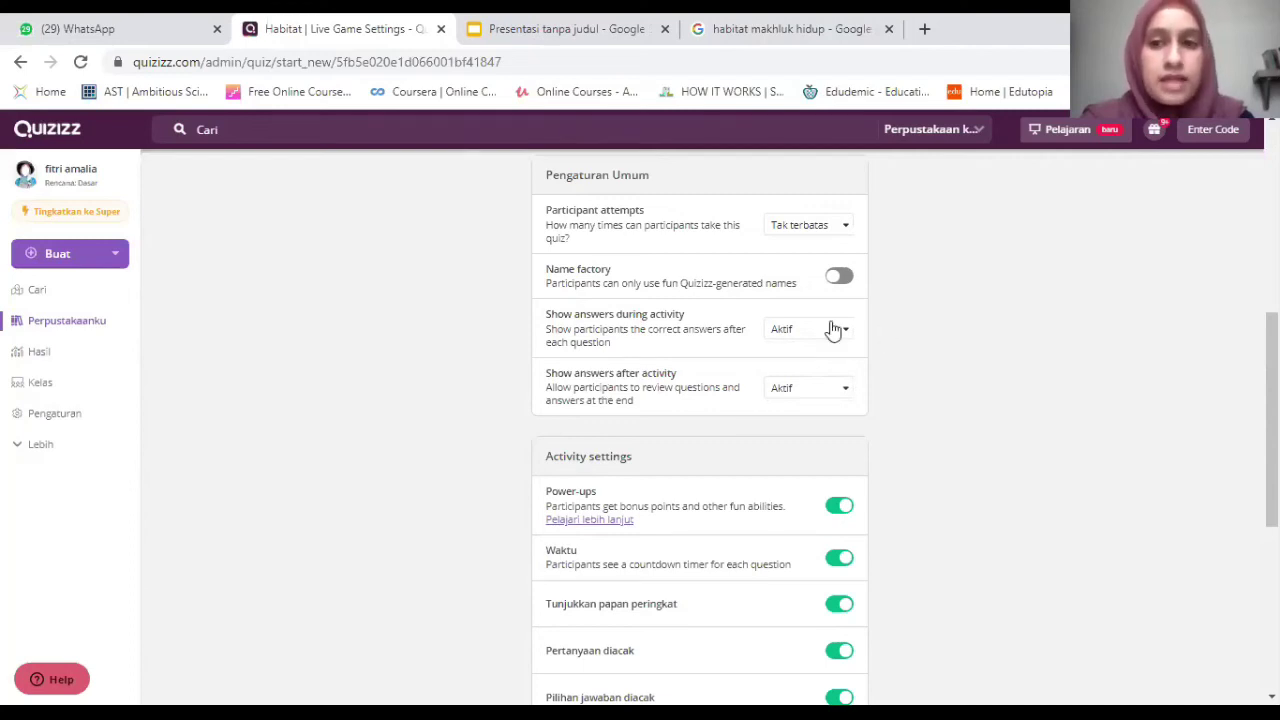
Turn Power-ups off and then back on.
scroll(757, 251, "down", 2)
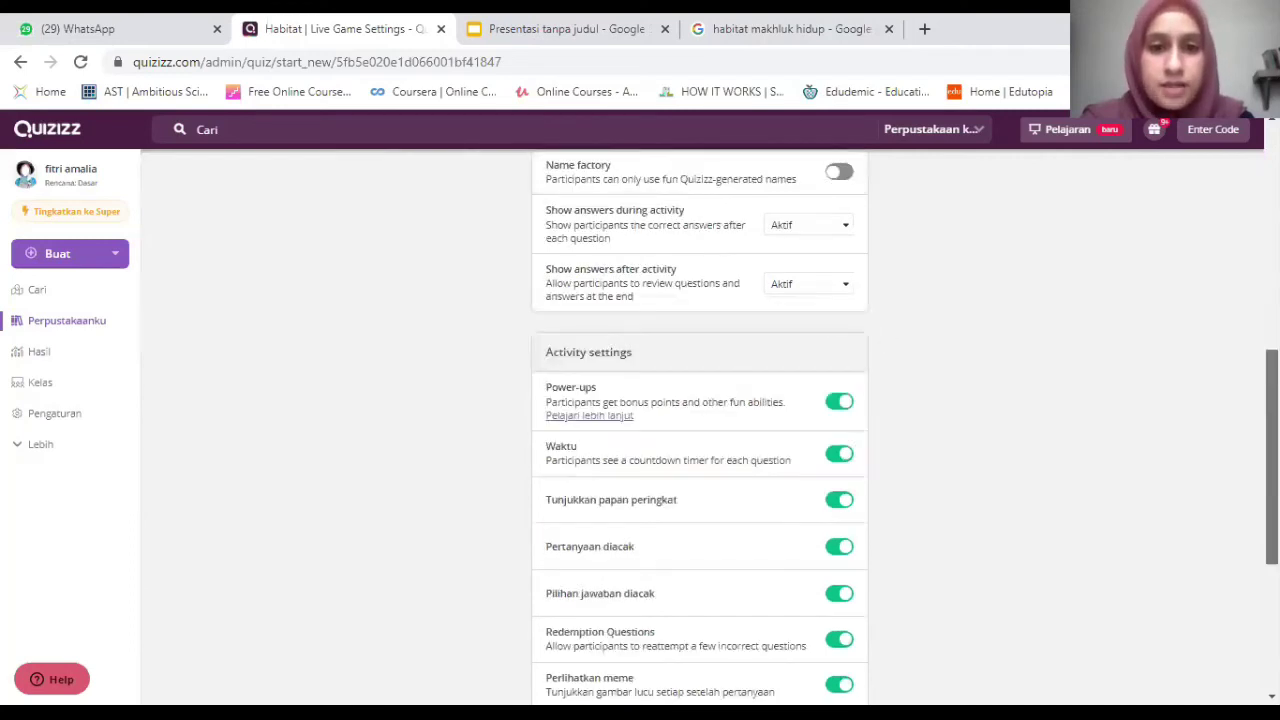
scroll(757, 246, "down", 1)
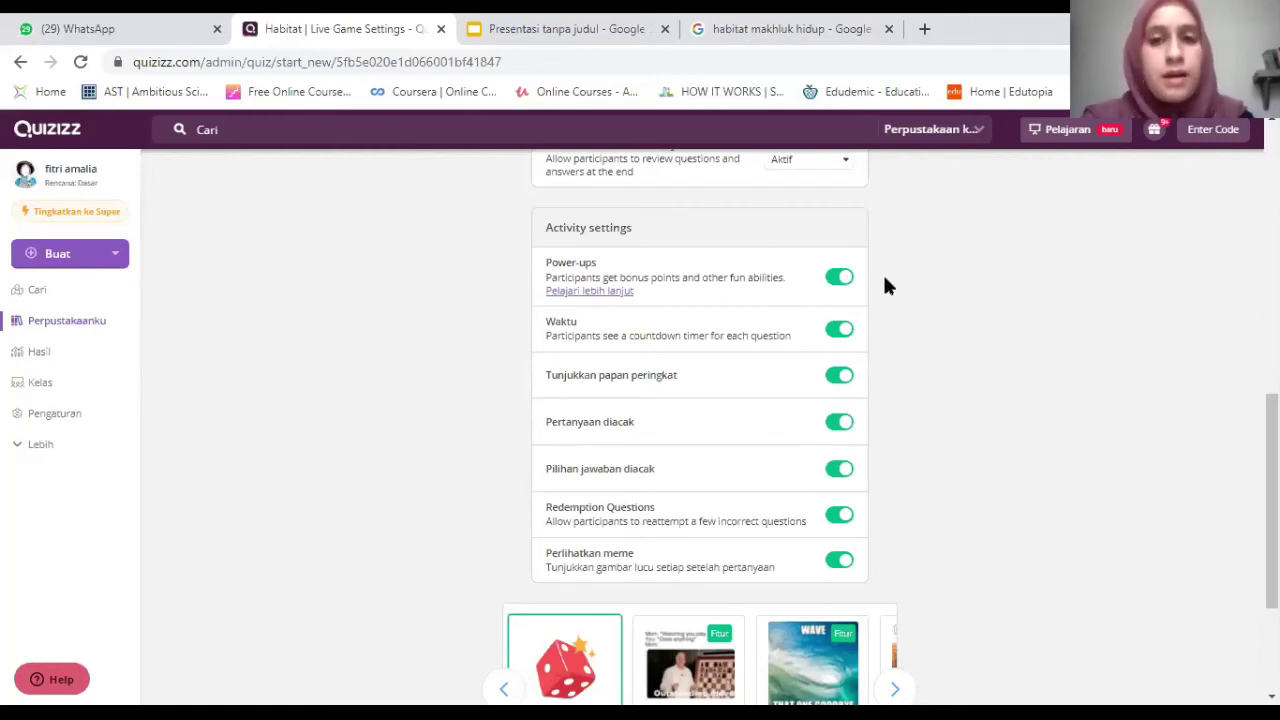
left_click(839, 280)
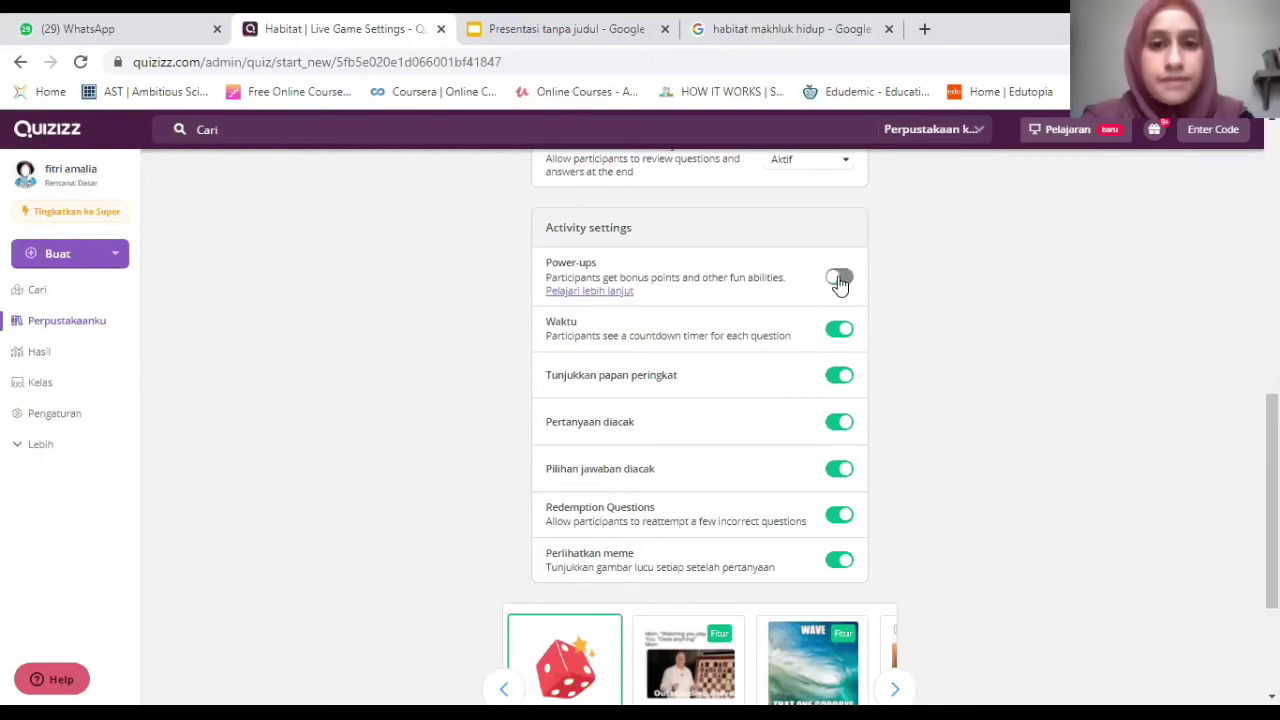
left_click(842, 284)
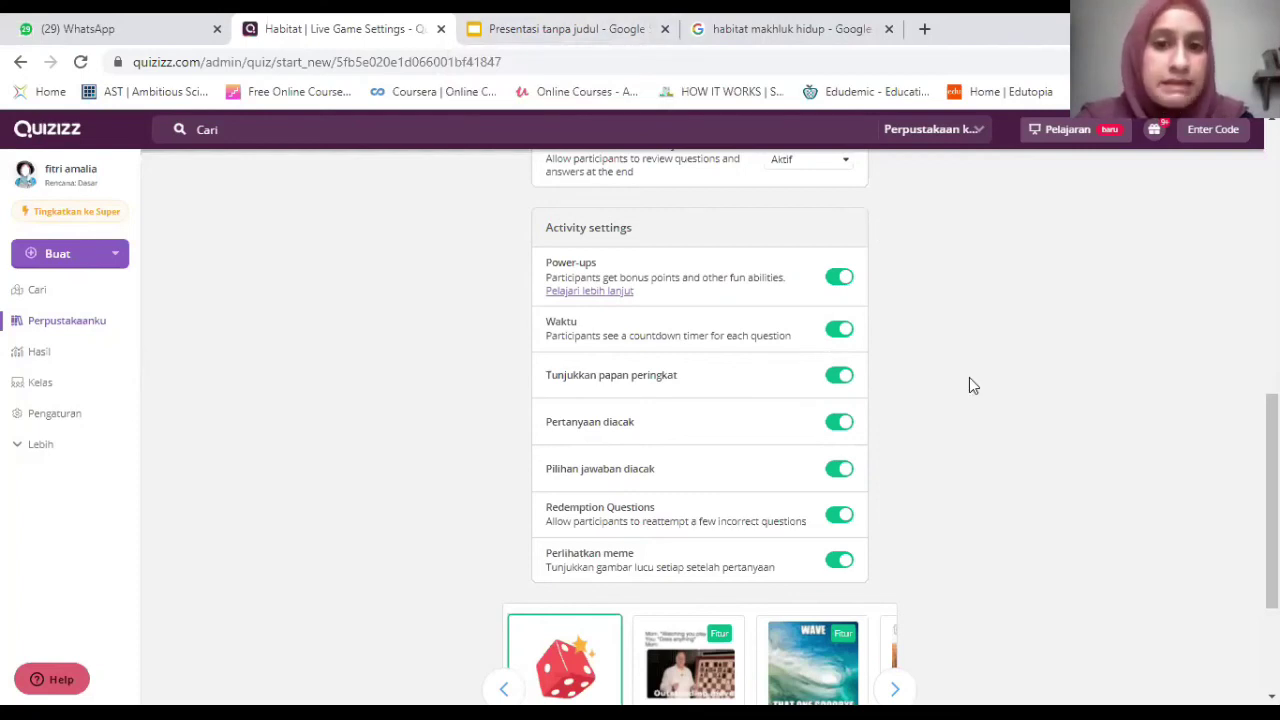
Switch off 'Perlihatkan meme' and continue to launch the live quiz lobby.
scroll(838, 338, "down", 1)
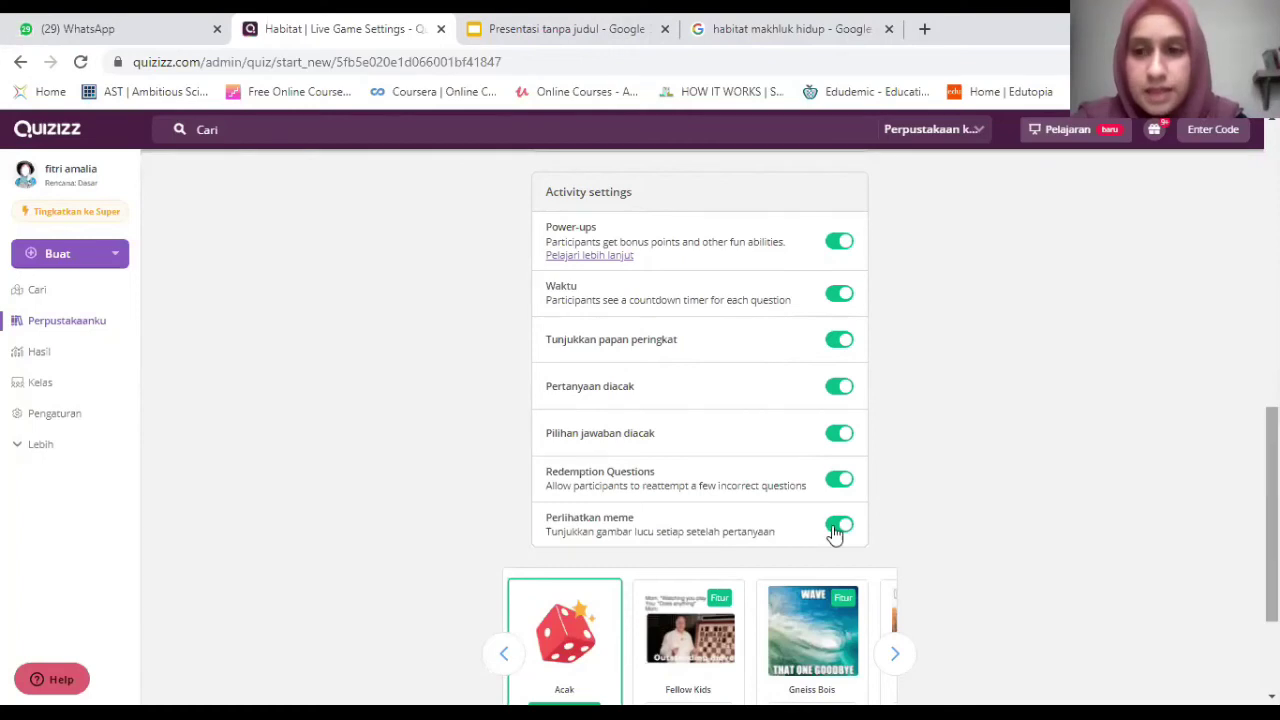
scroll(600, 377, "down", 1)
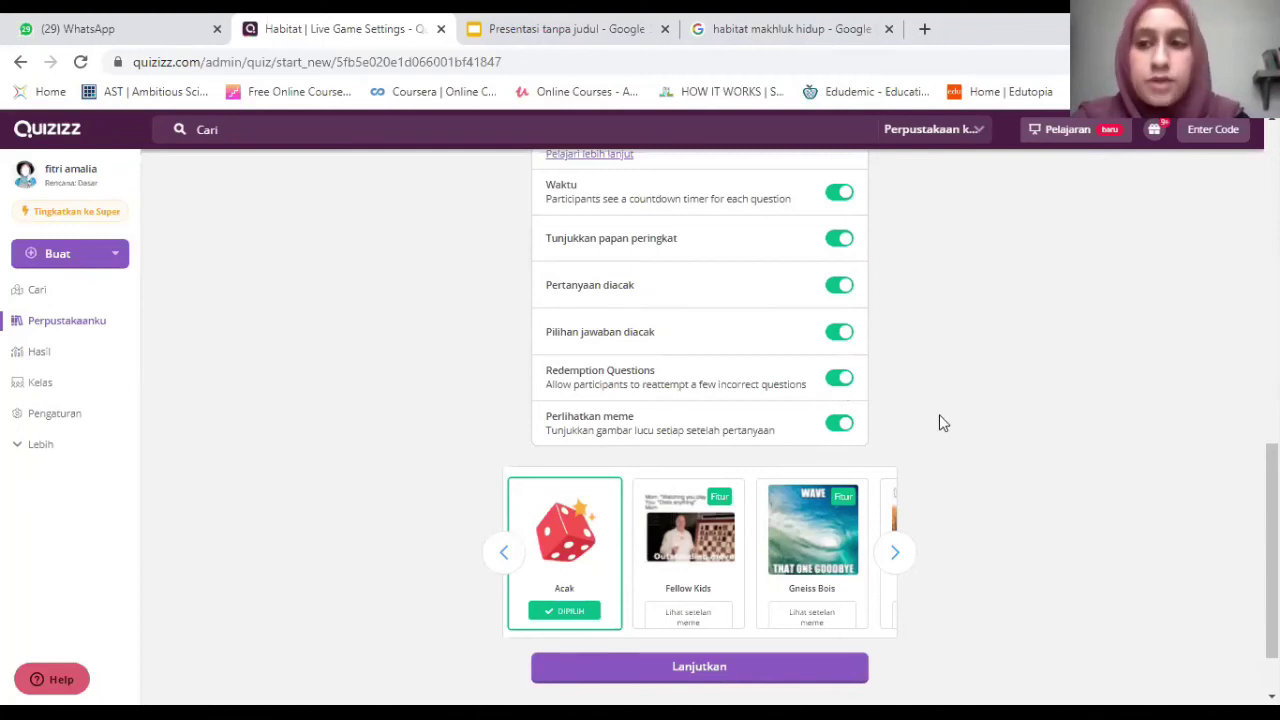
scroll(700, 420, "up", 1)
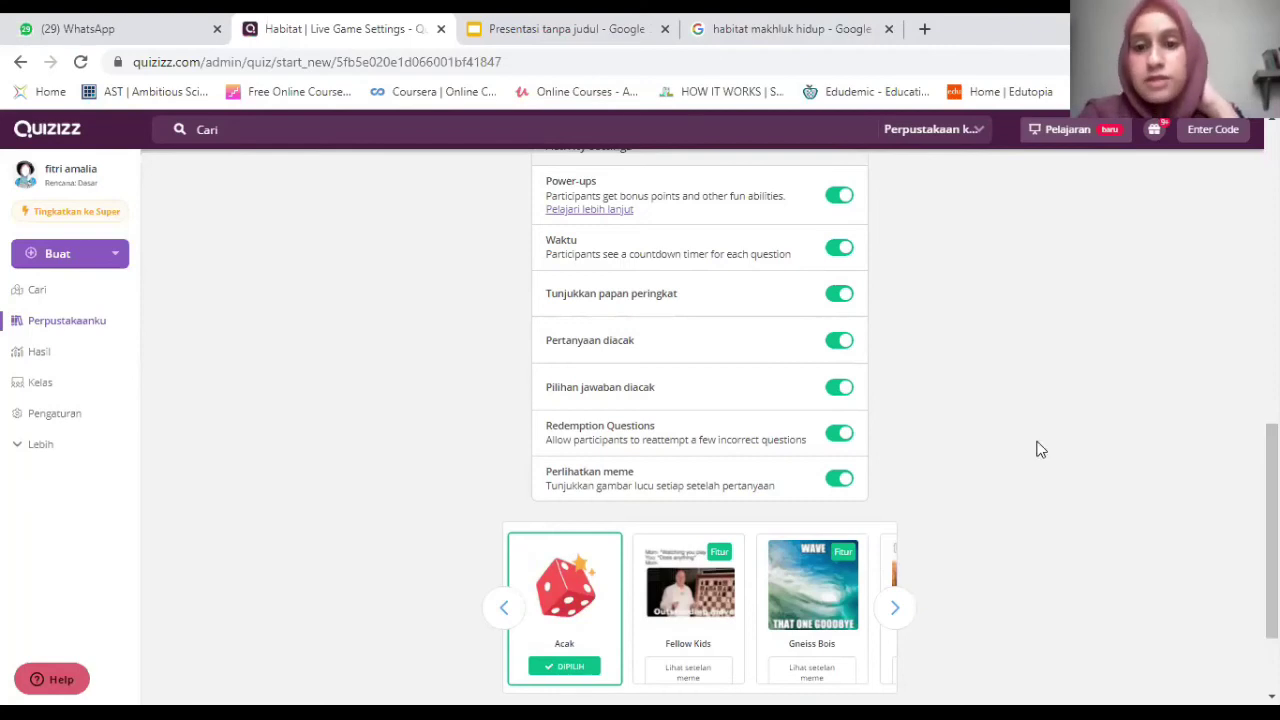
left_click(841, 480)
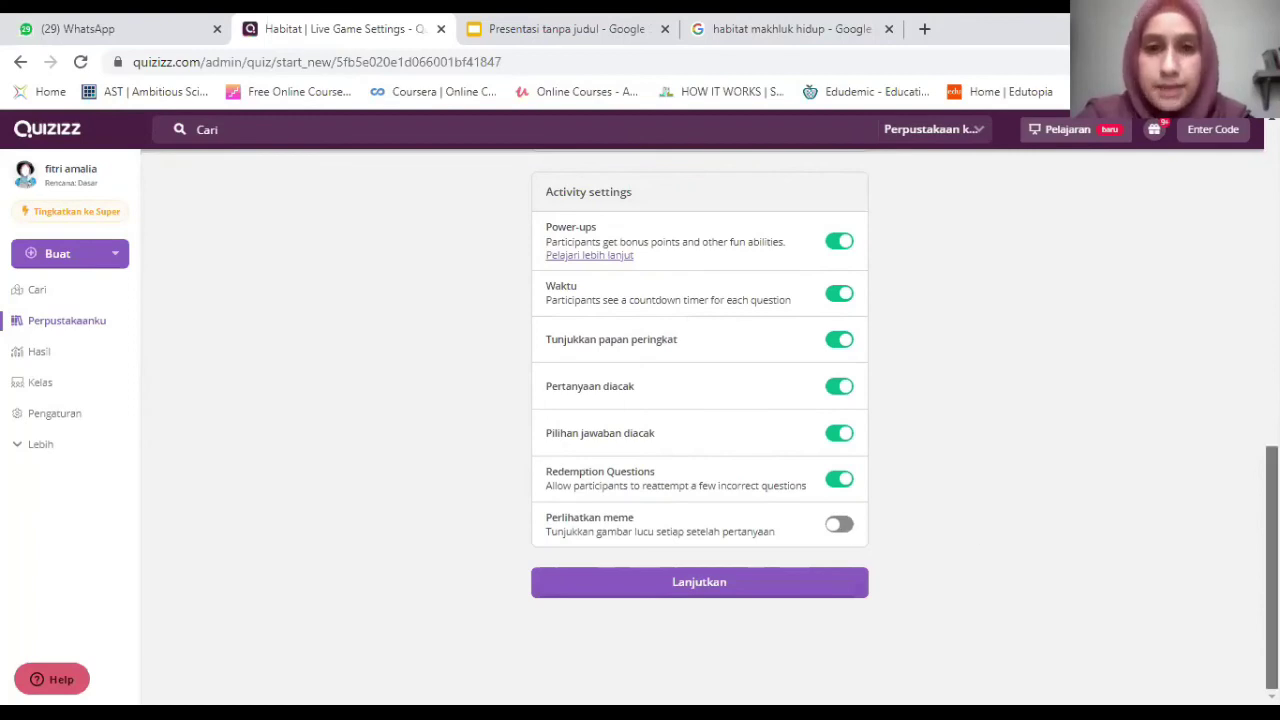
scroll(630, 508, "up", 1)
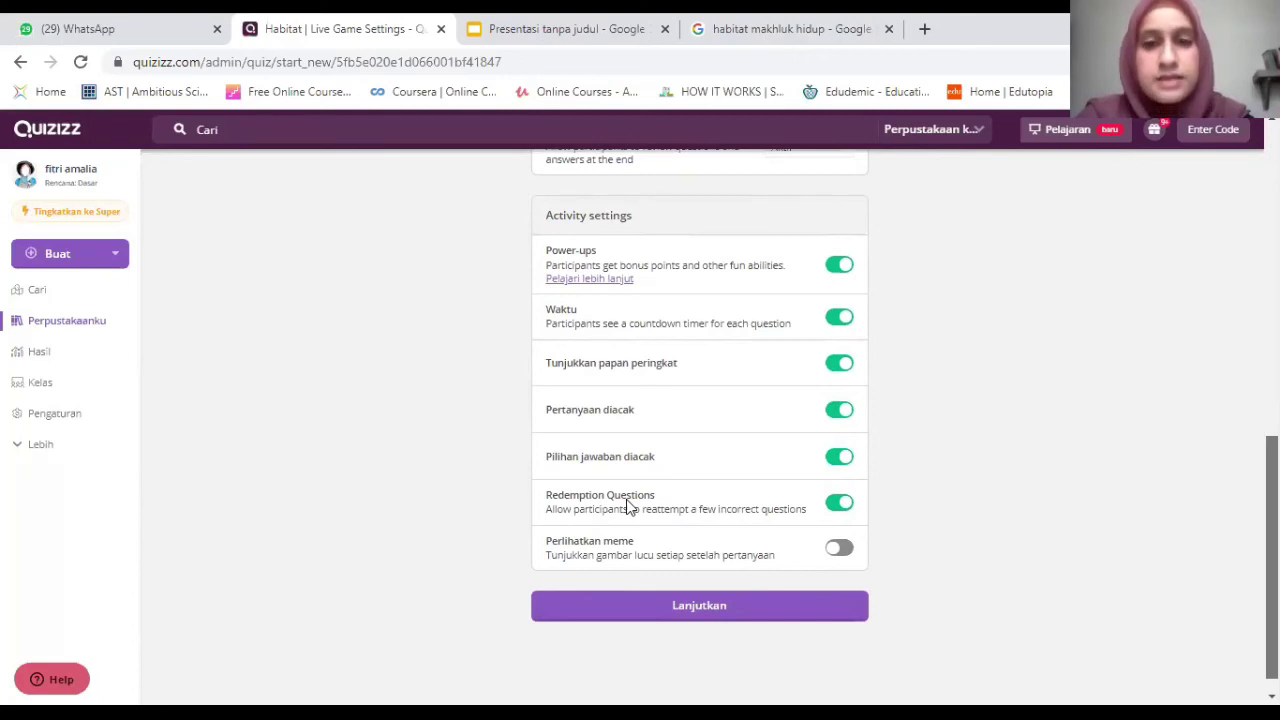
left_click(680, 605)
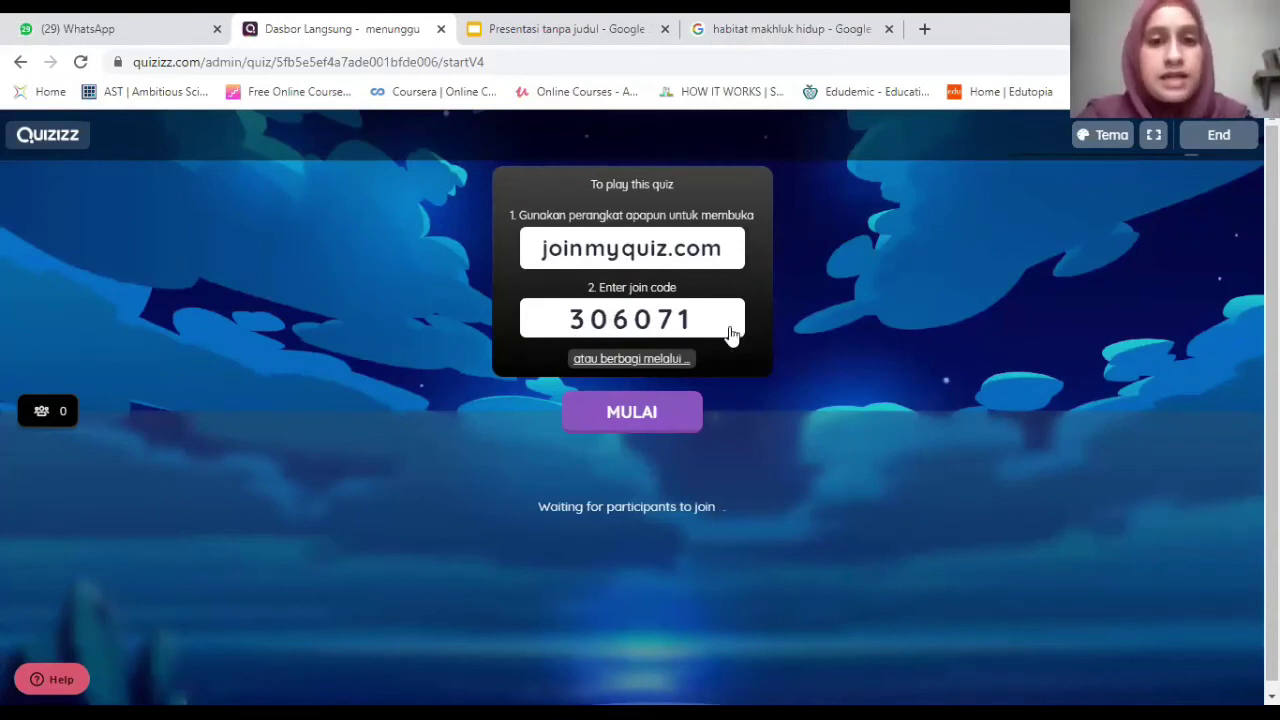
Copy the live quiz's join link from 'atau berbagi melalui', then close the share window.
left_click(649, 366)
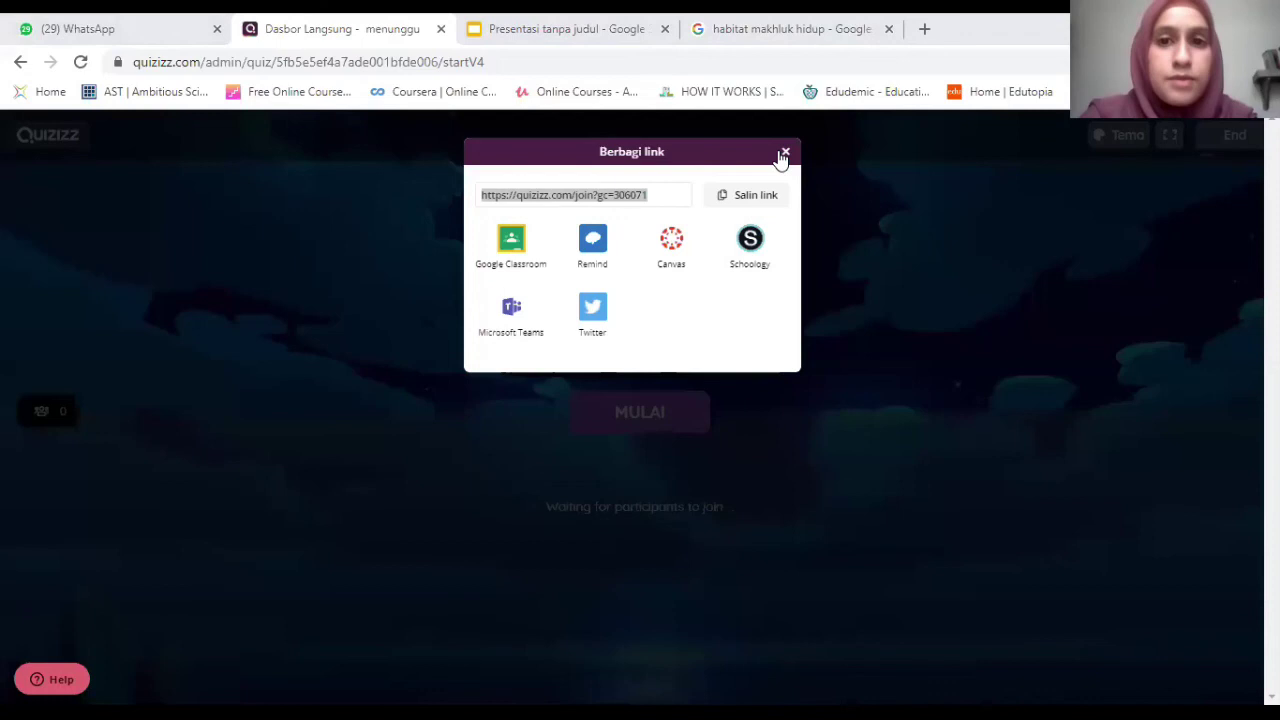
left_click(556, 435)
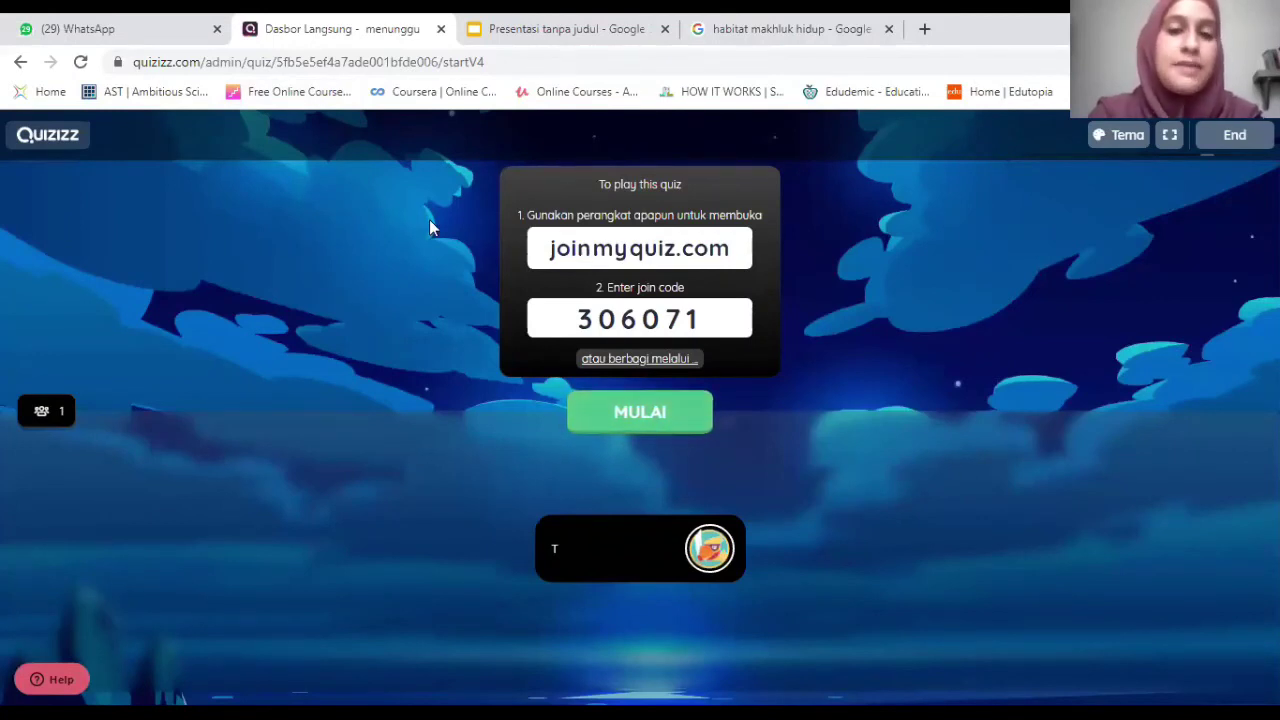
Press End in the live lobby's top right to request ending the session.
mouse_move(592, 571)
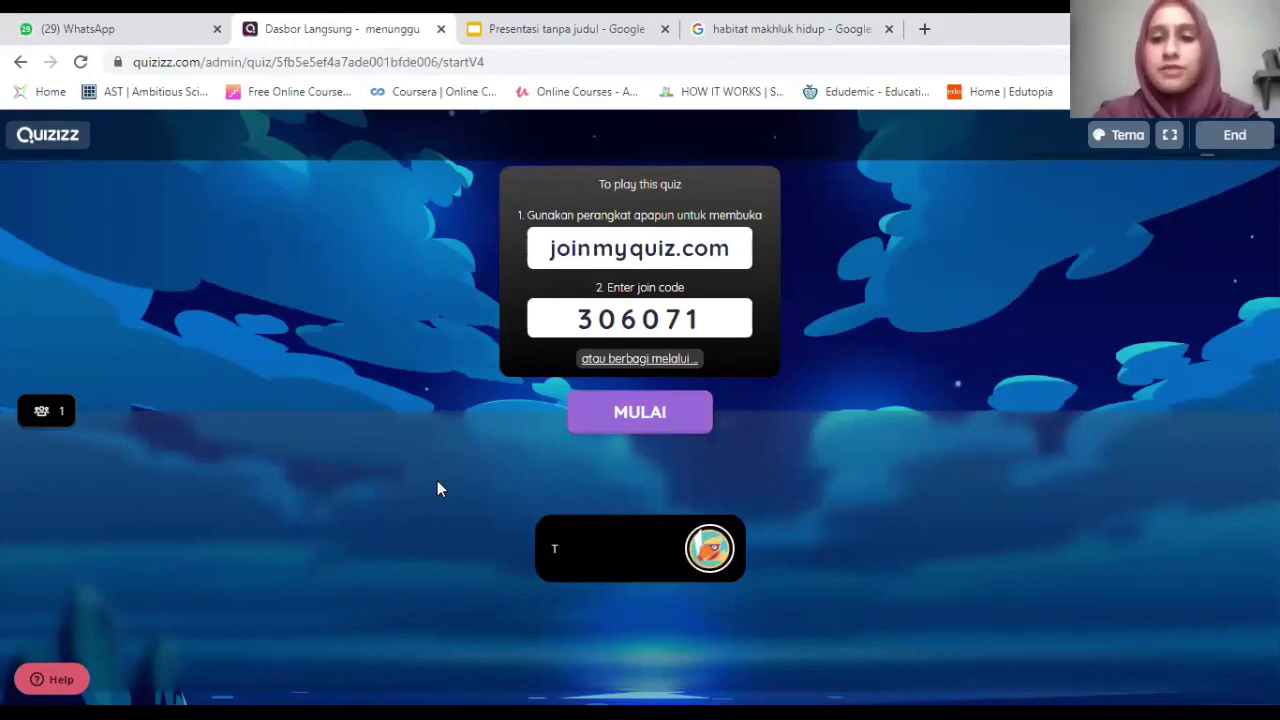
left_click(1235, 137)
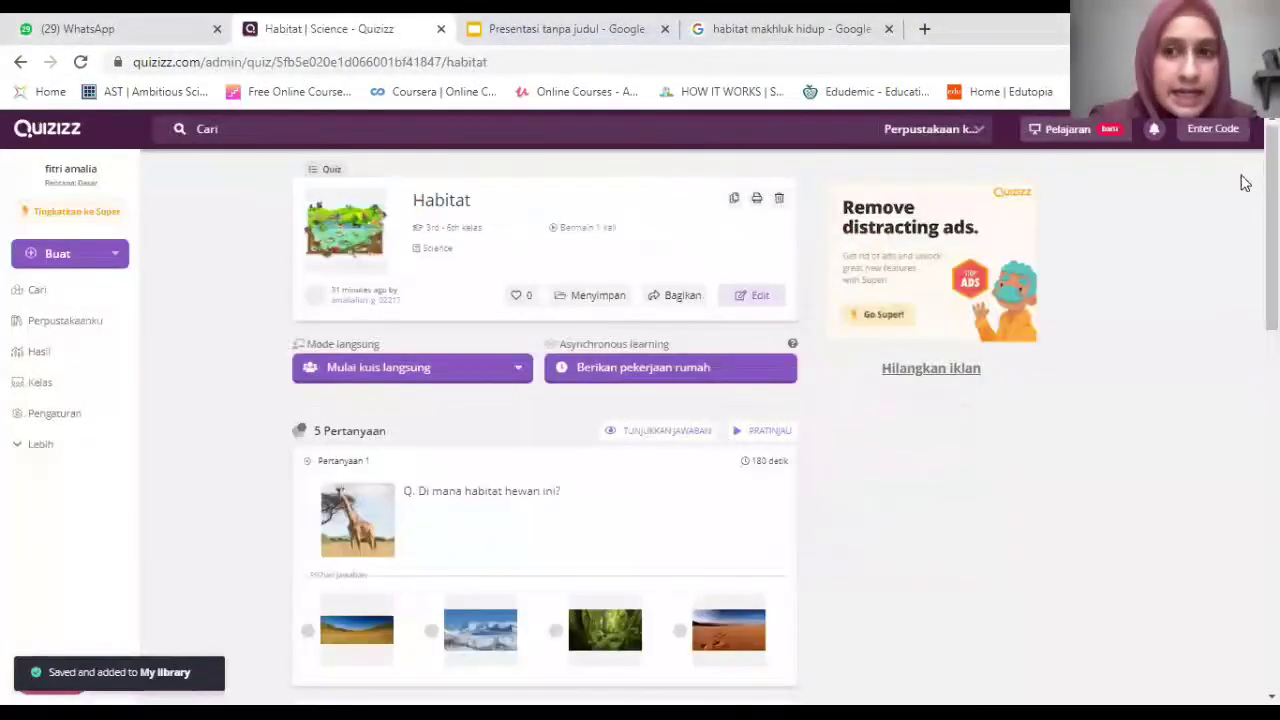
Choose 'Berikan pekerjaan rumah' on the Habitat quiz page.
scroll(1243, 180, "down", 2)
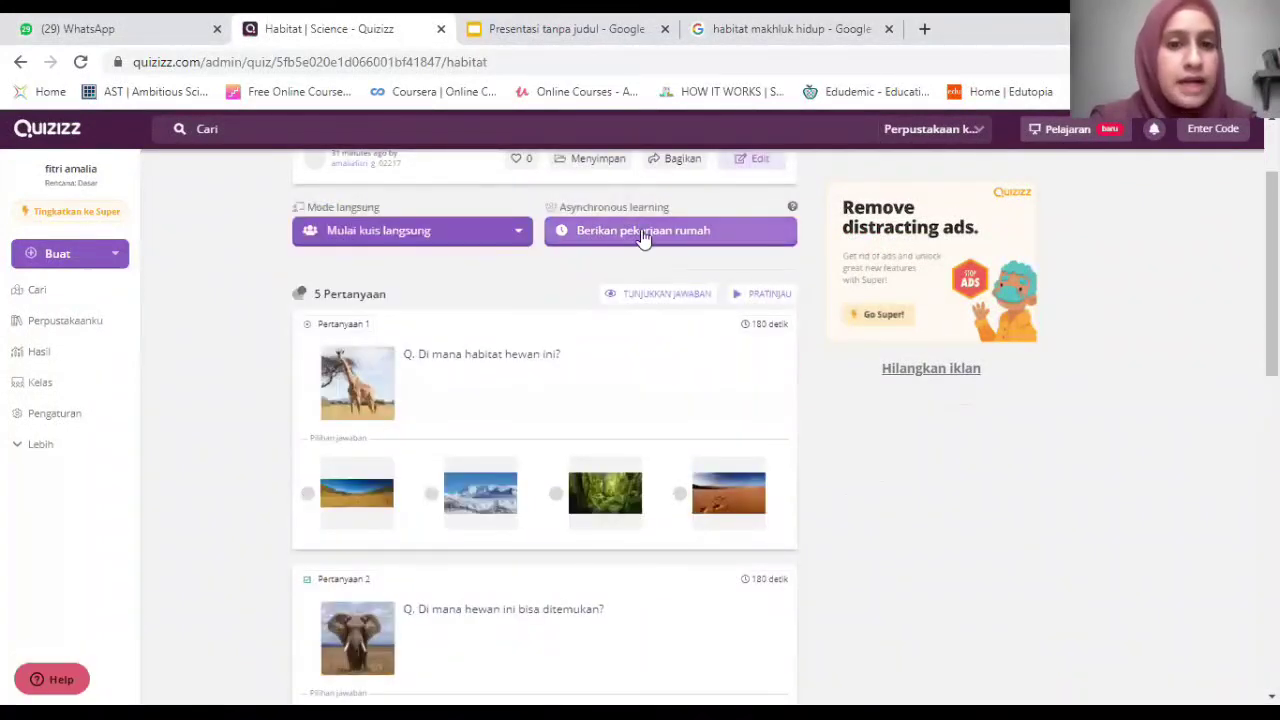
left_click(643, 232)
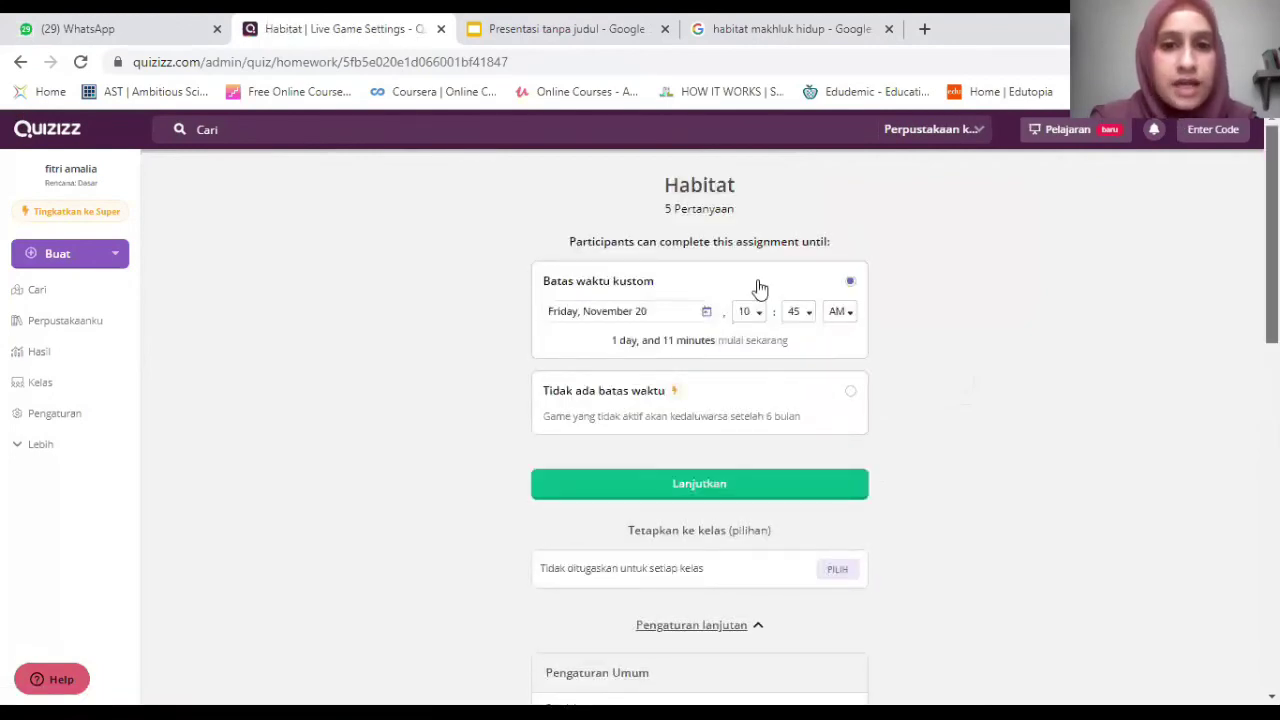
Pick November 26 as the deadline date and 12:00 PM as the deadline time.
left_click(634, 313)
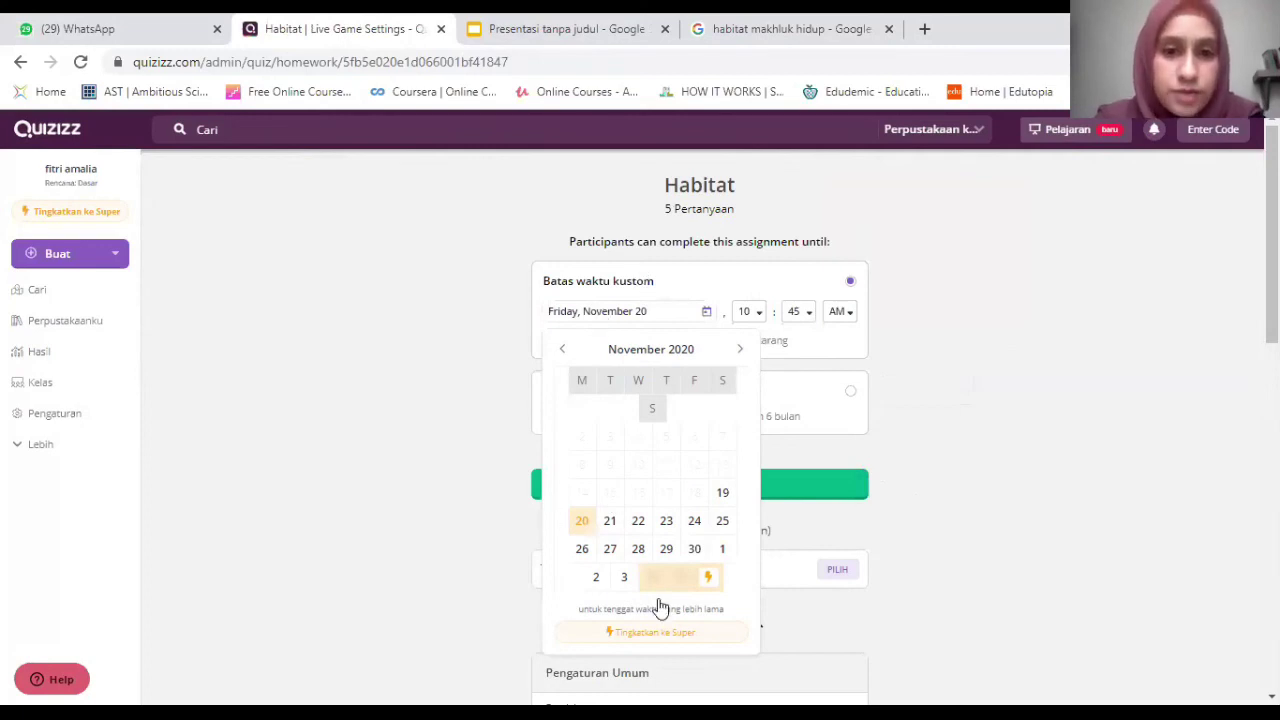
left_click(581, 550)
left_click(754, 318)
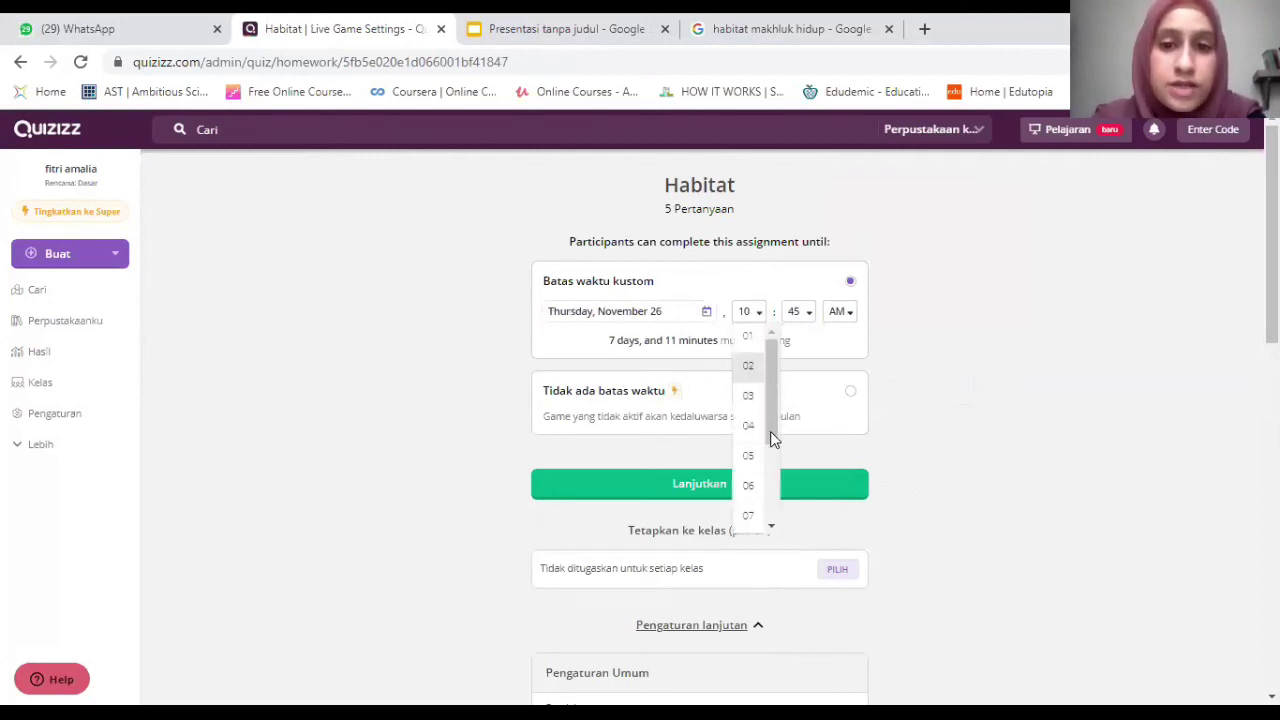
scroll(770, 431, "down", 2)
scroll(770, 462, "down", 1)
left_click(748, 528)
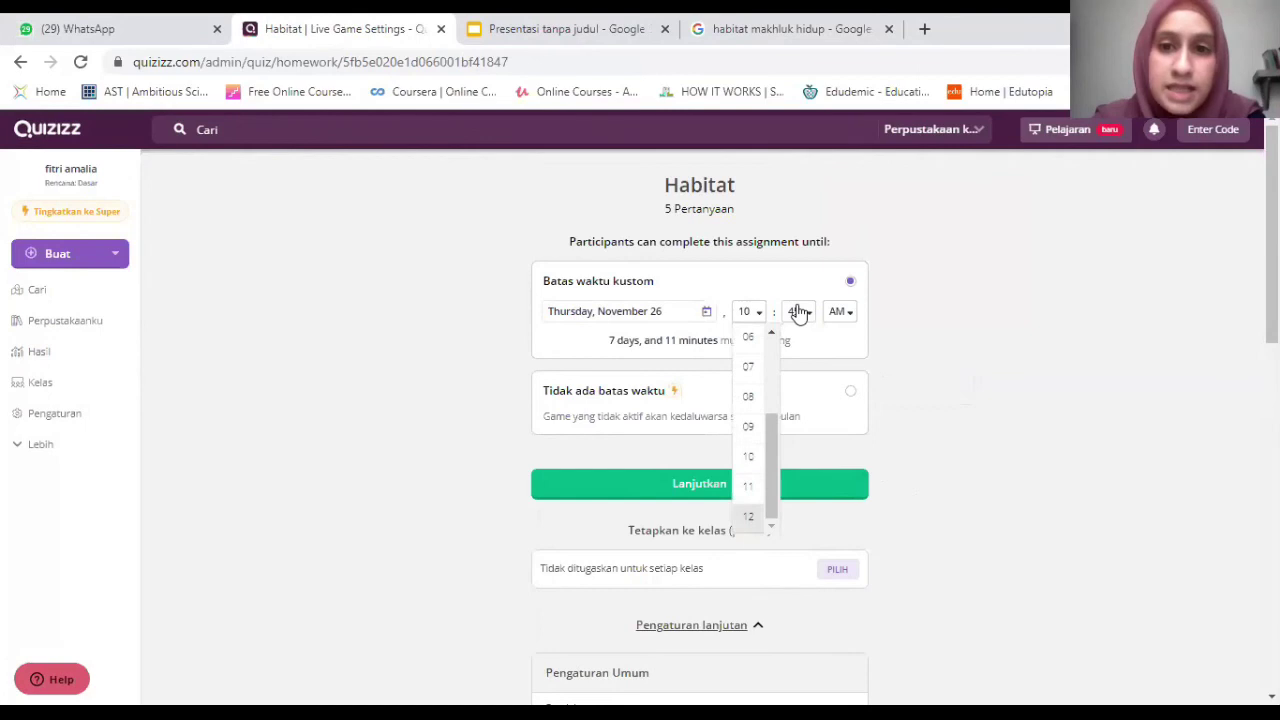
left_click(800, 311)
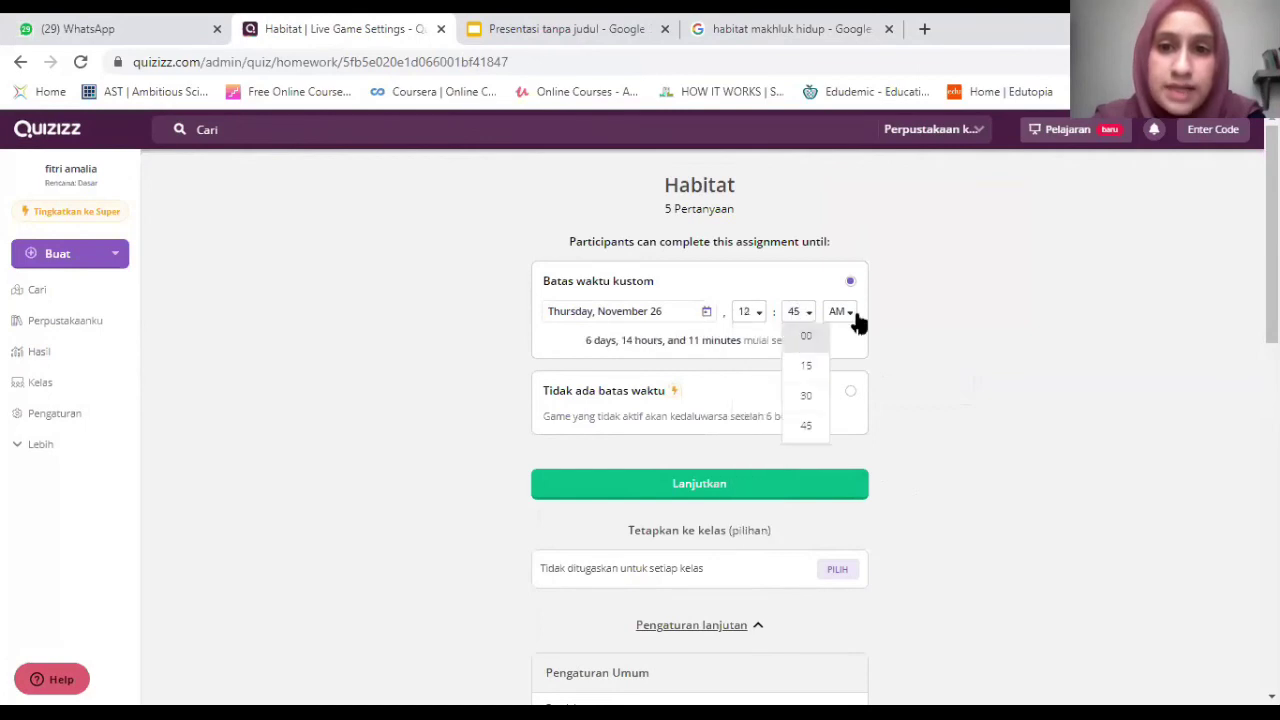
left_click(806, 336)
left_click(840, 312)
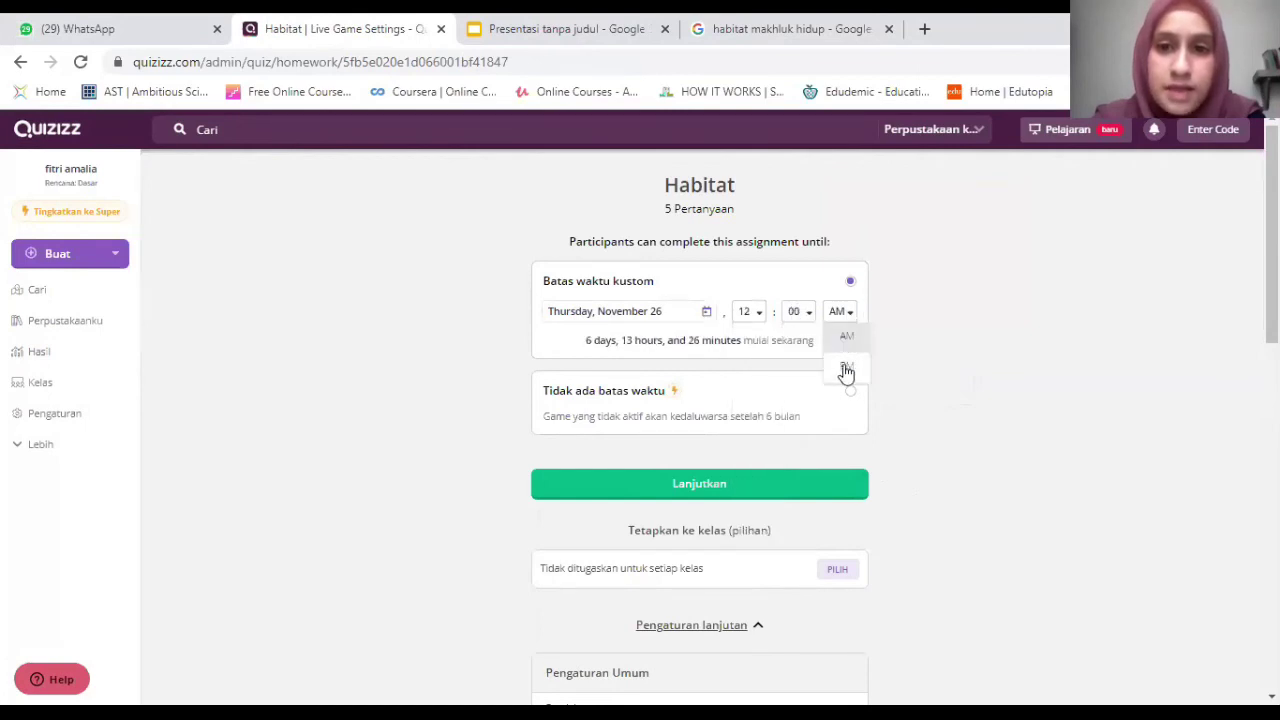
left_click(846, 365)
scroll(846, 365, "down", 1)
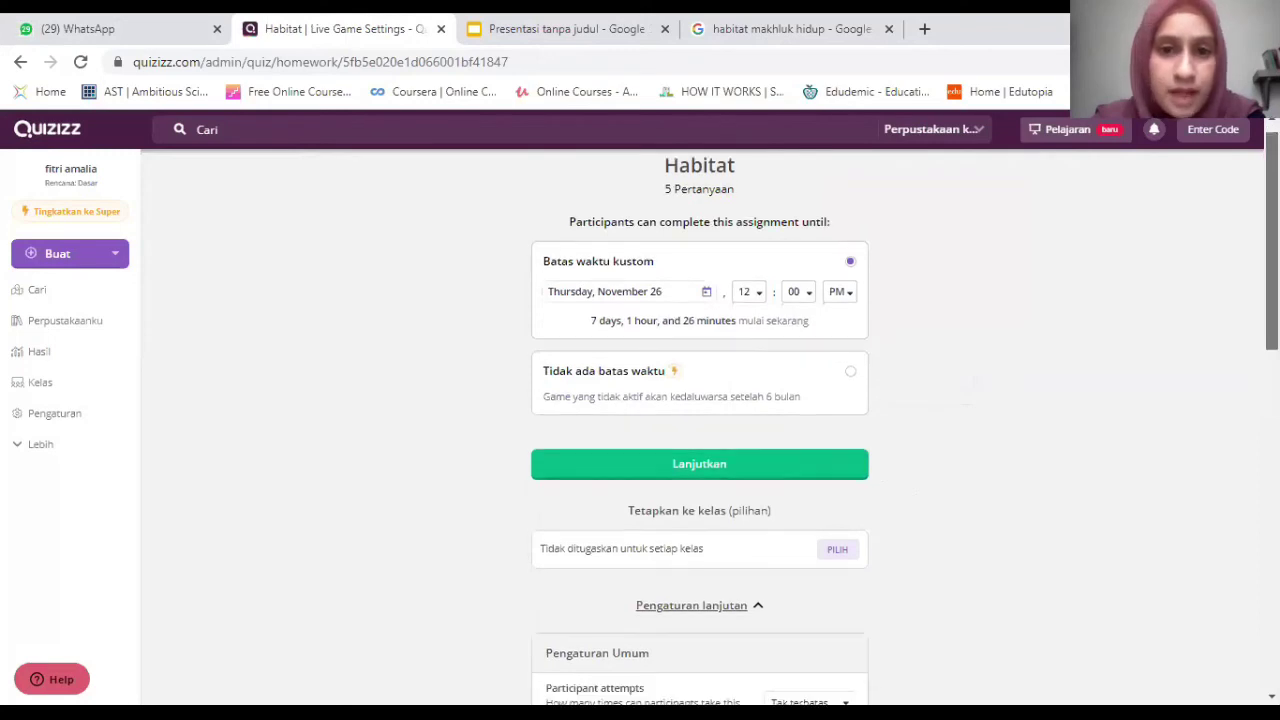
scroll(700, 405, "down", 1)
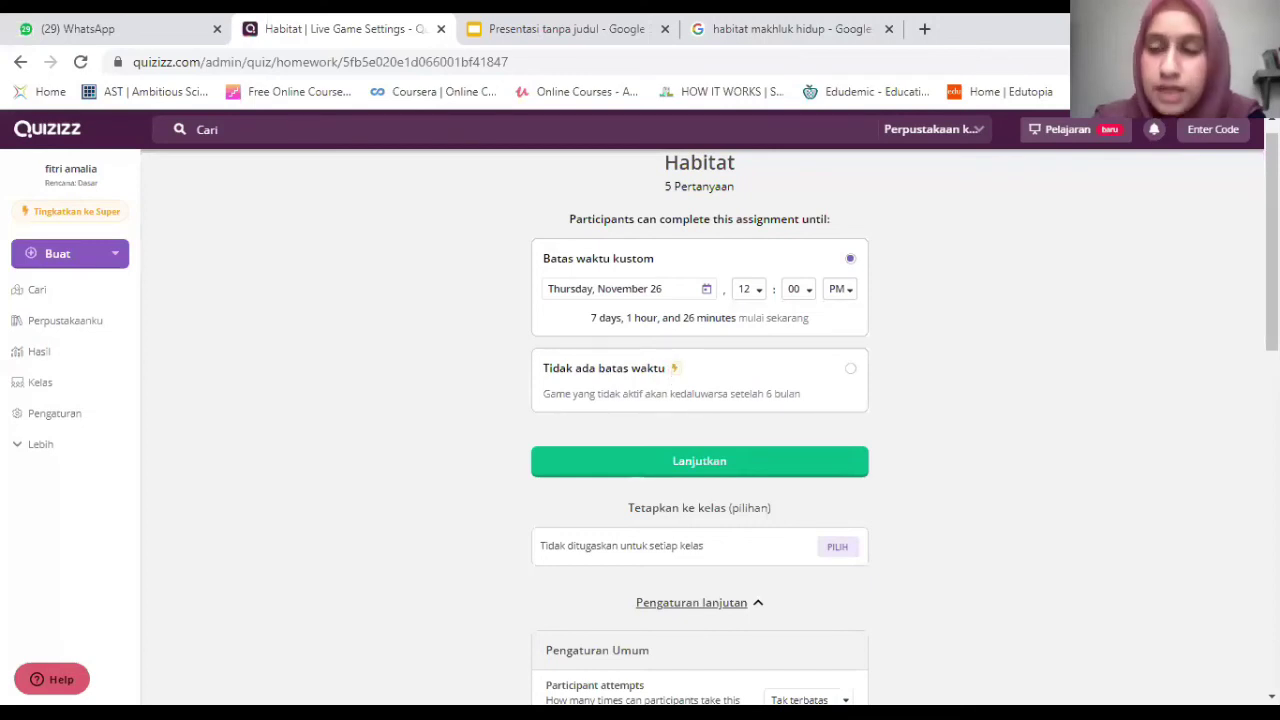
Review the homework settings, leaving participant attempts unlimited.
scroll(1272, 240, "down", 1)
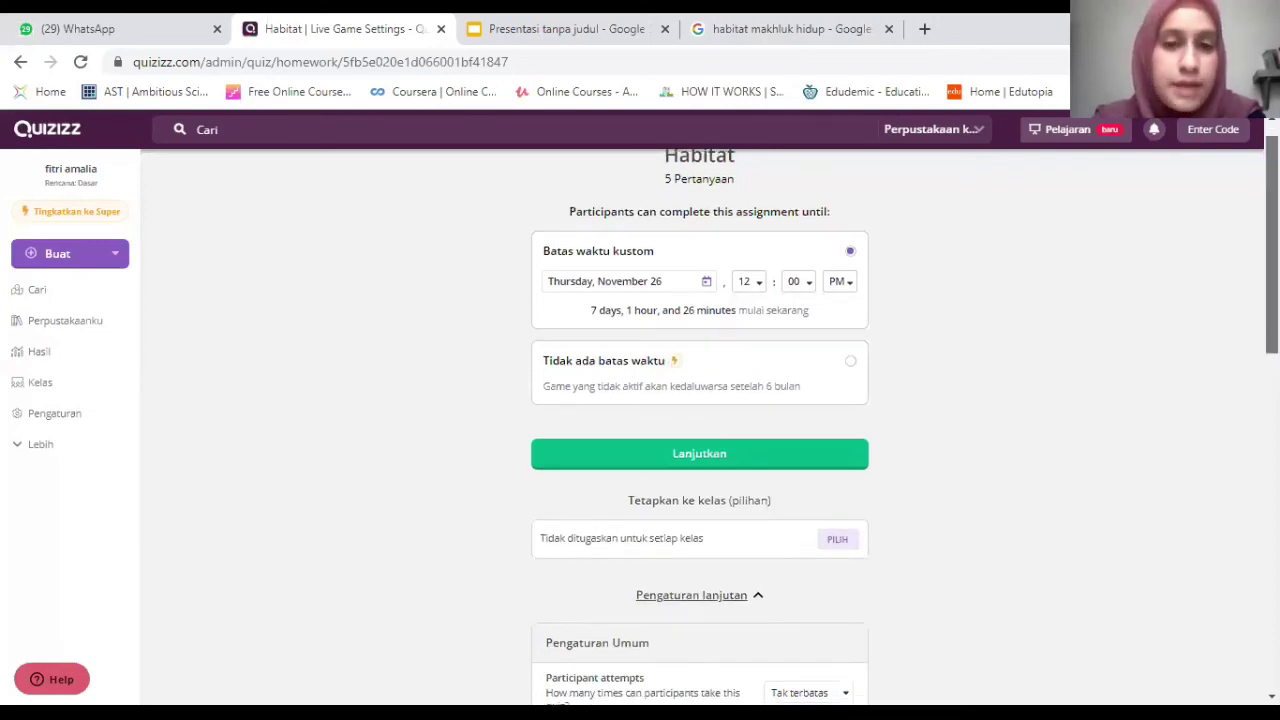
scroll(699, 425, "down", 1)
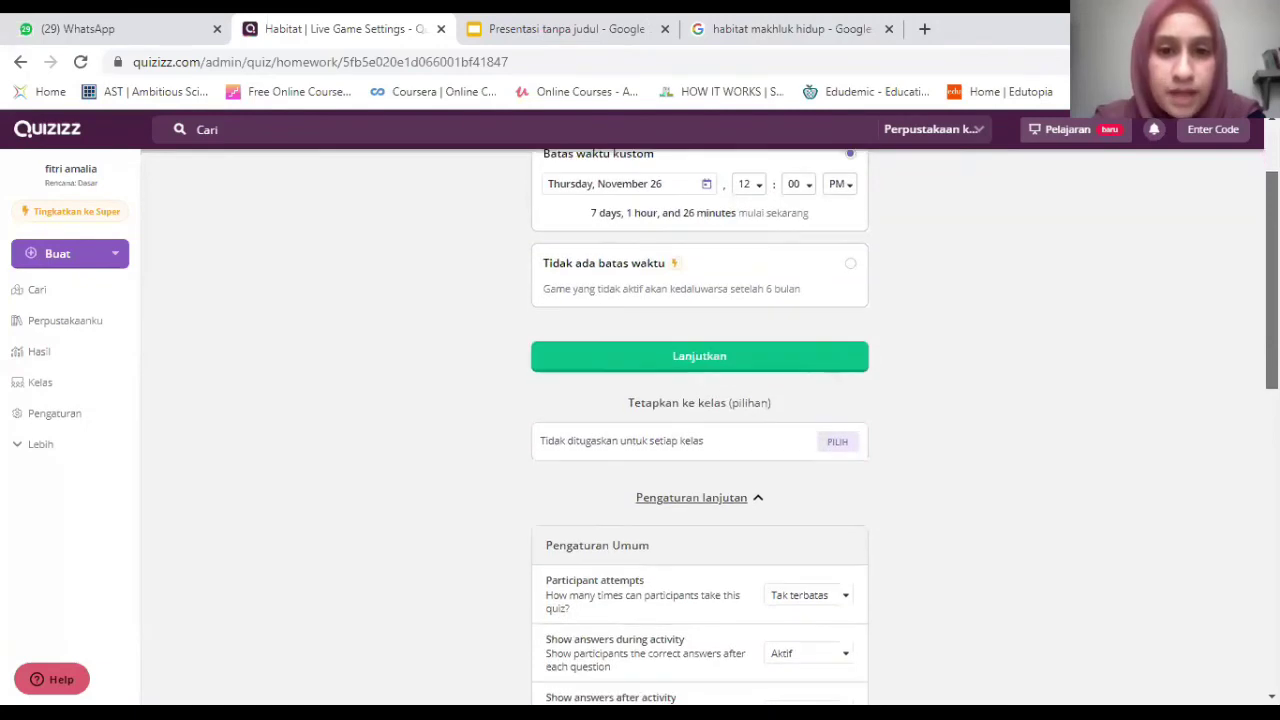
scroll(699, 425, "down", 1)
scroll(699, 425, "down", 3)
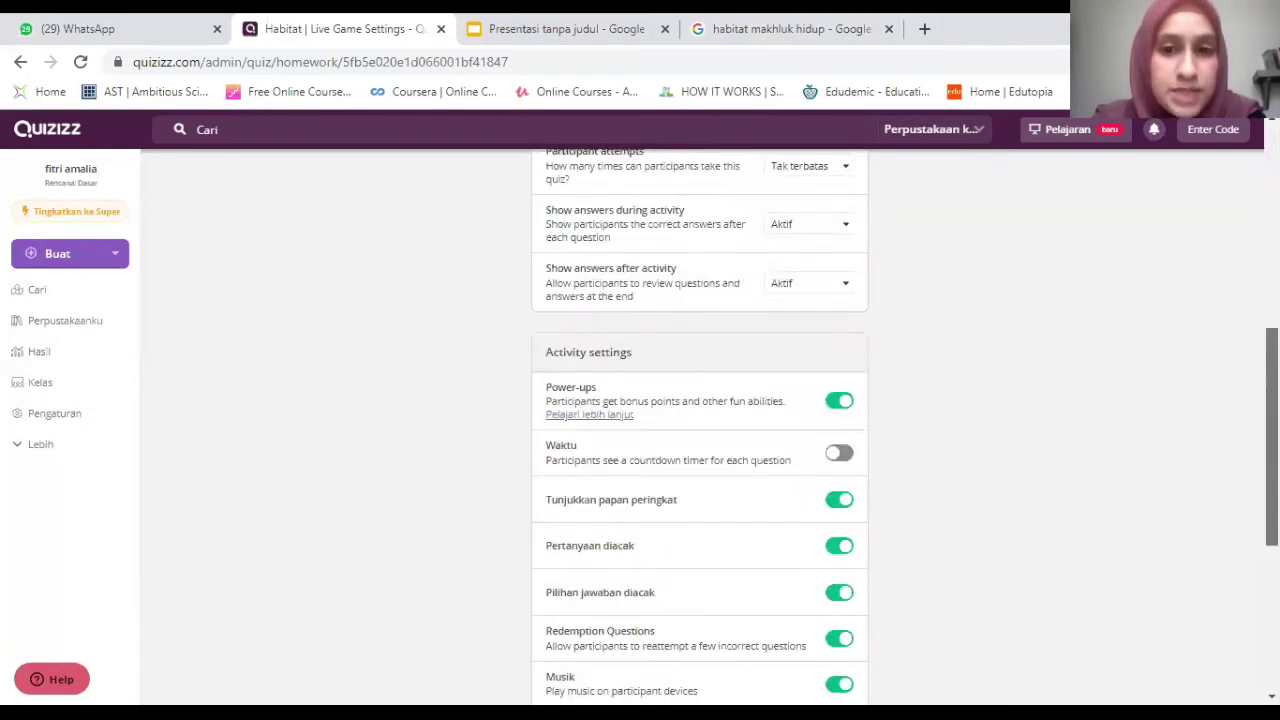
scroll(699, 425, "down", 3)
scroll(757, 385, "up", 4)
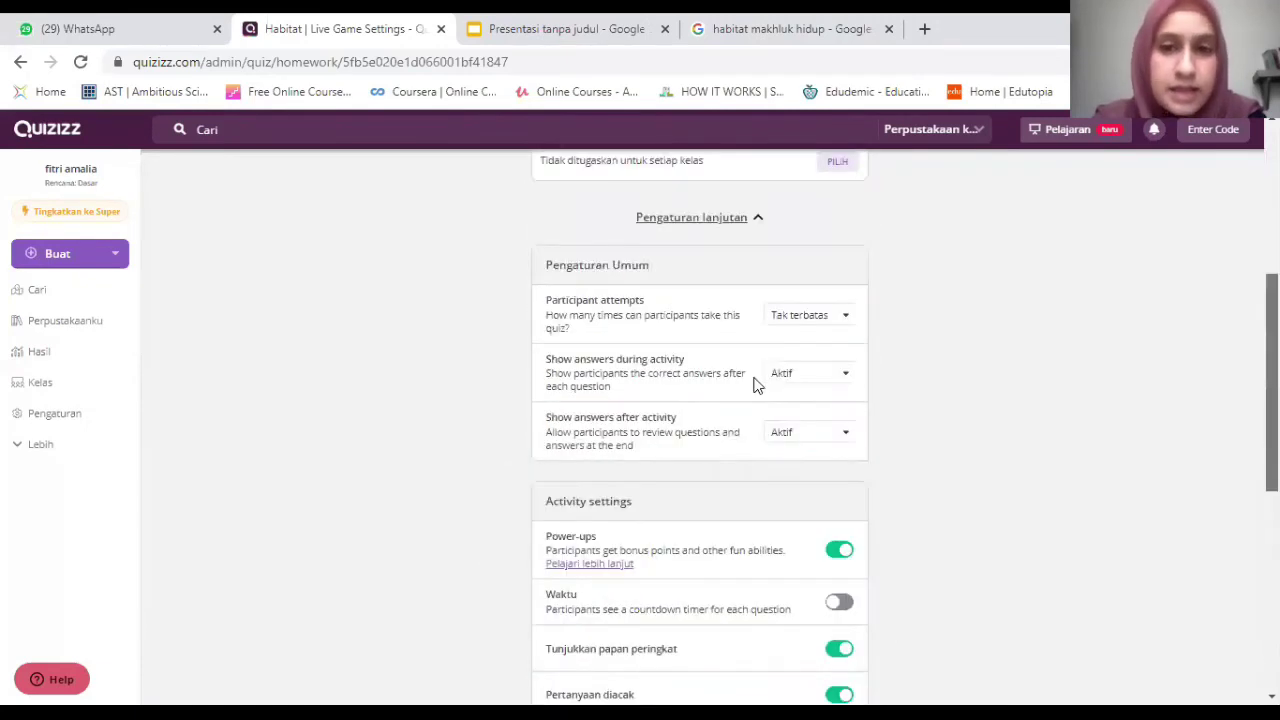
left_click(843, 323)
left_click(843, 323)
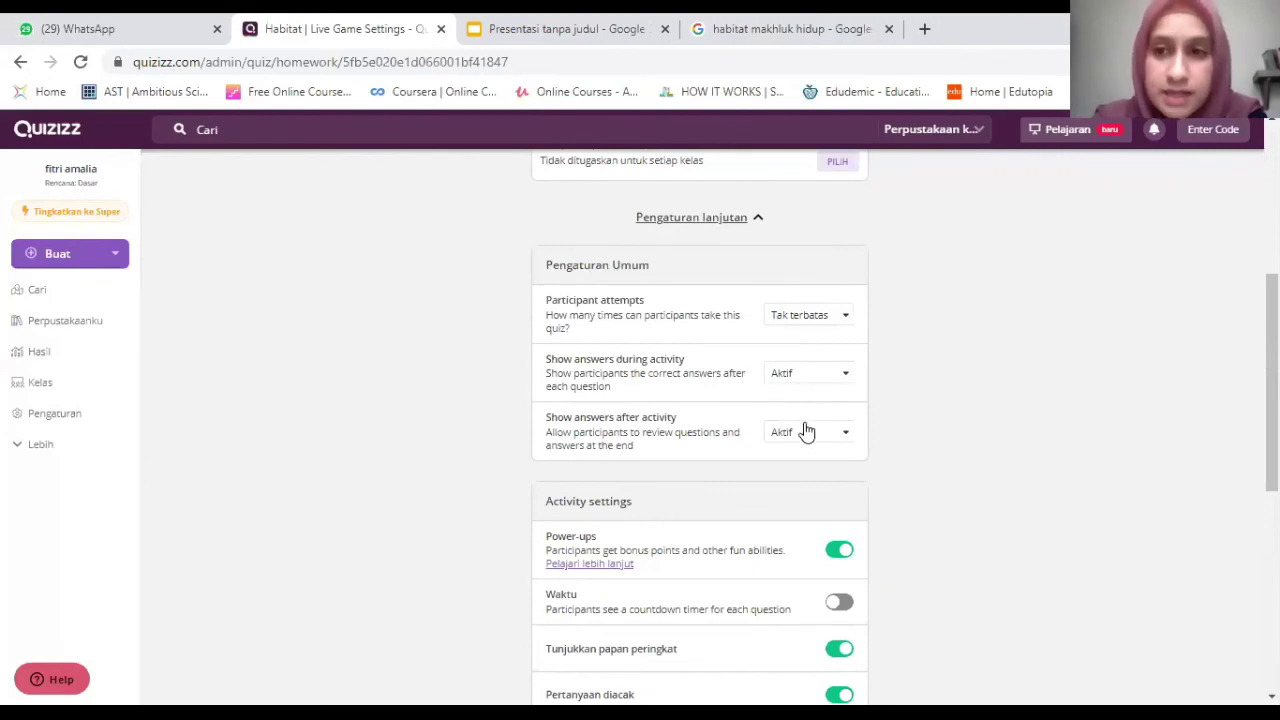
Switch off 'Perlihatkan meme' and click Lanjutkan to create the homework assignment.
scroll(700, 430, "down", 1)
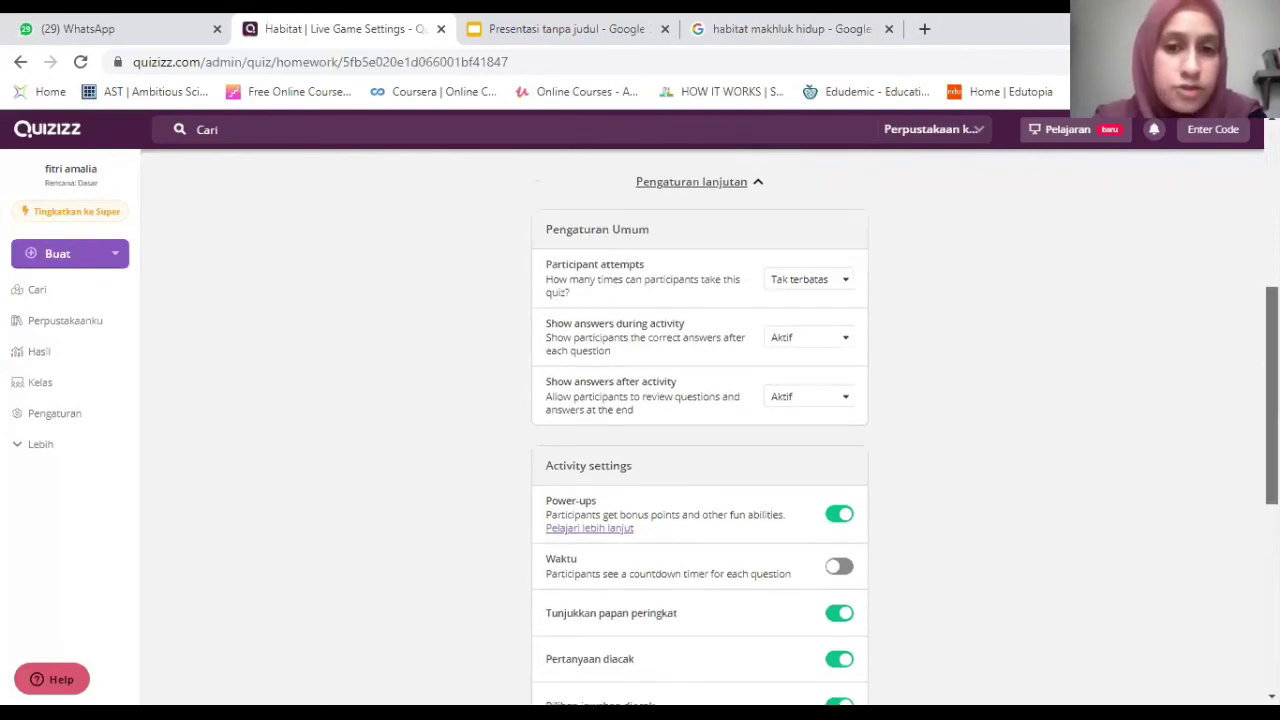
scroll(700, 430, "down", 2)
scroll(892, 346, "down", 2)
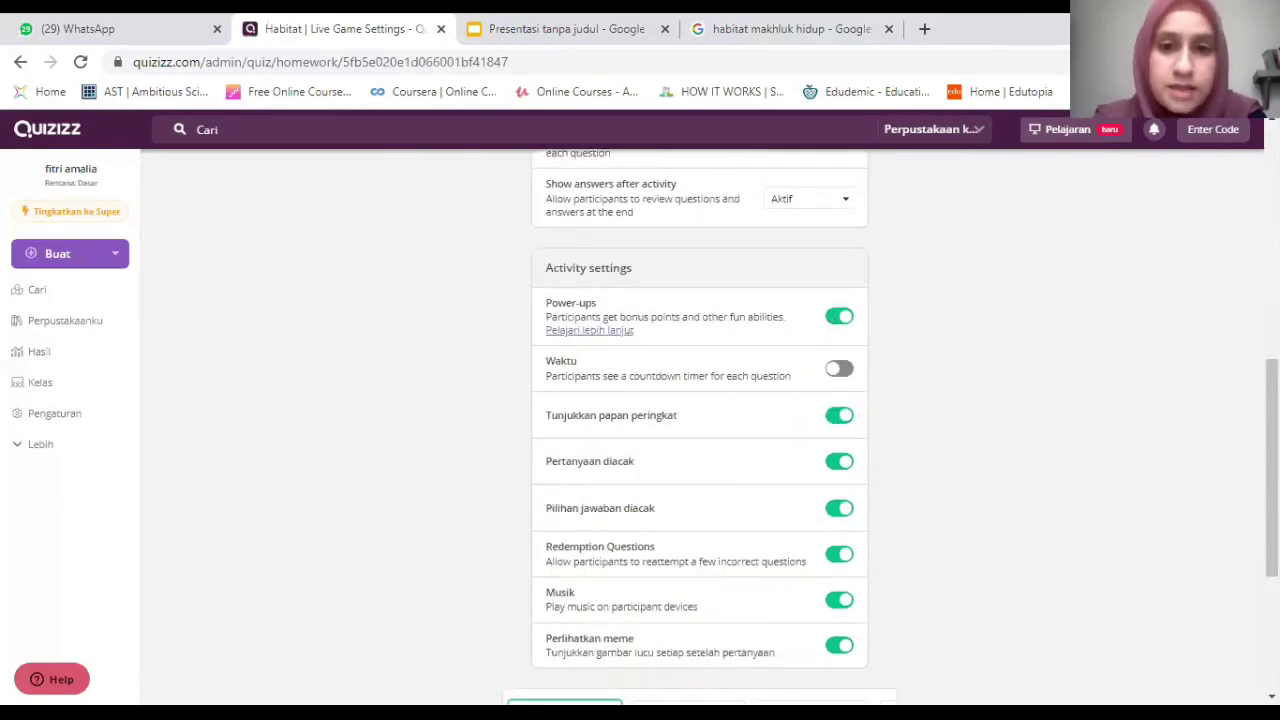
scroll(705, 377, "down", 1)
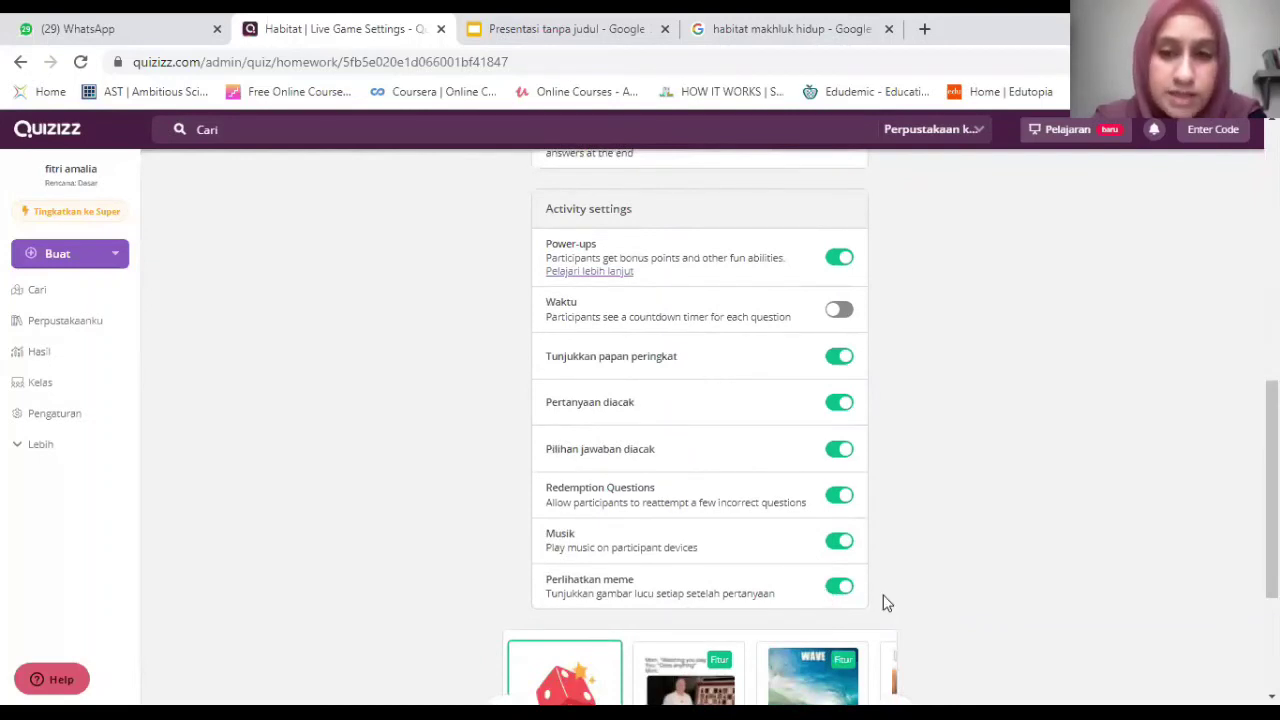
left_click(836, 589)
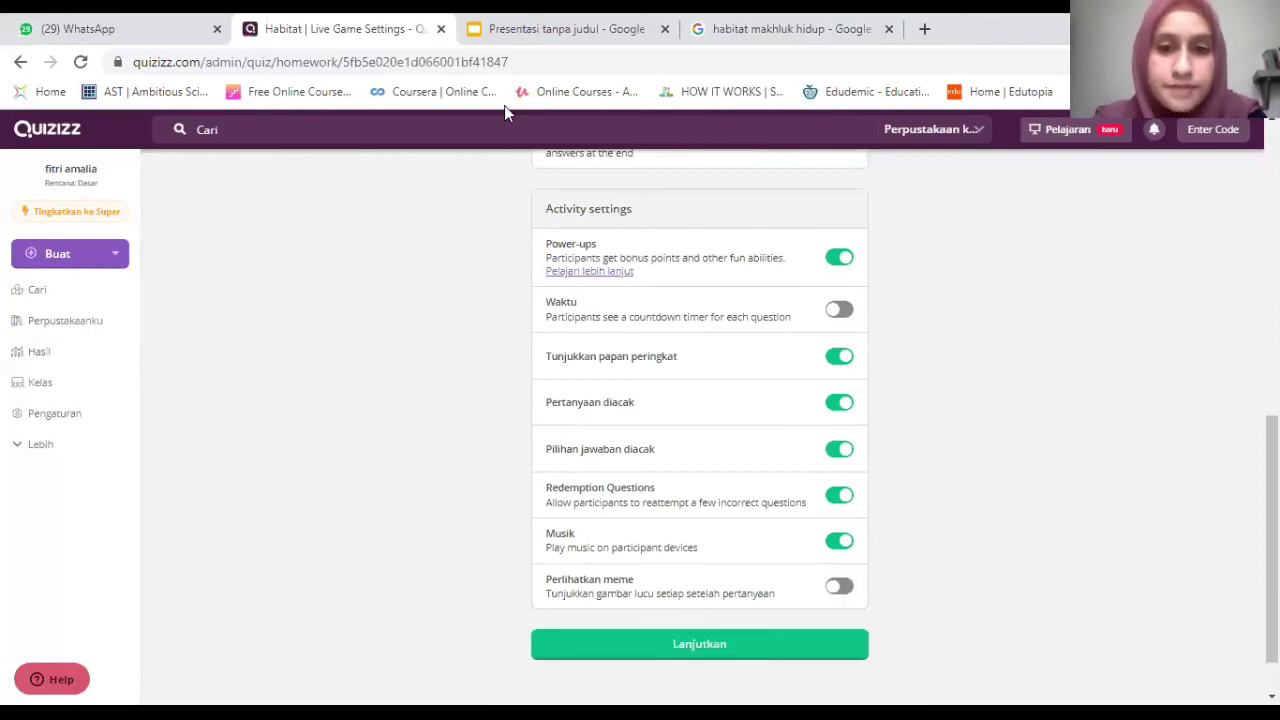
scroll(1203, 528, "up", 5)
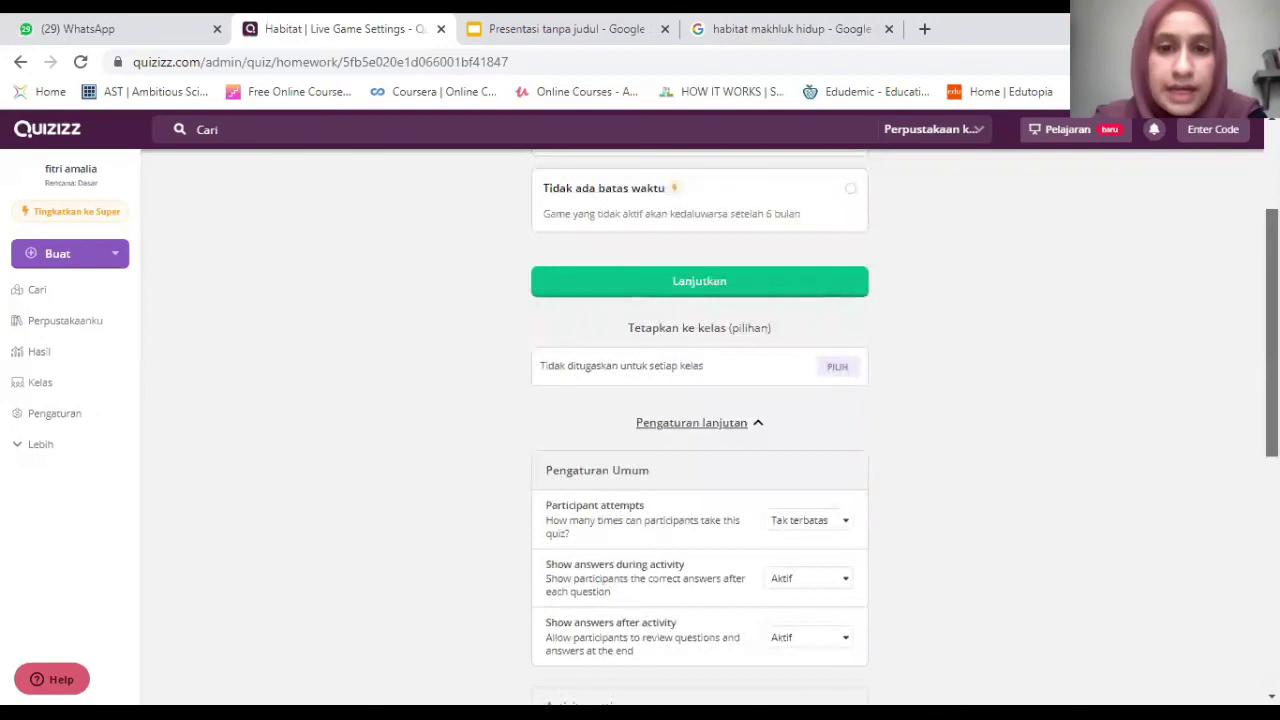
scroll(726, 464, "up", 2)
left_click(699, 478)
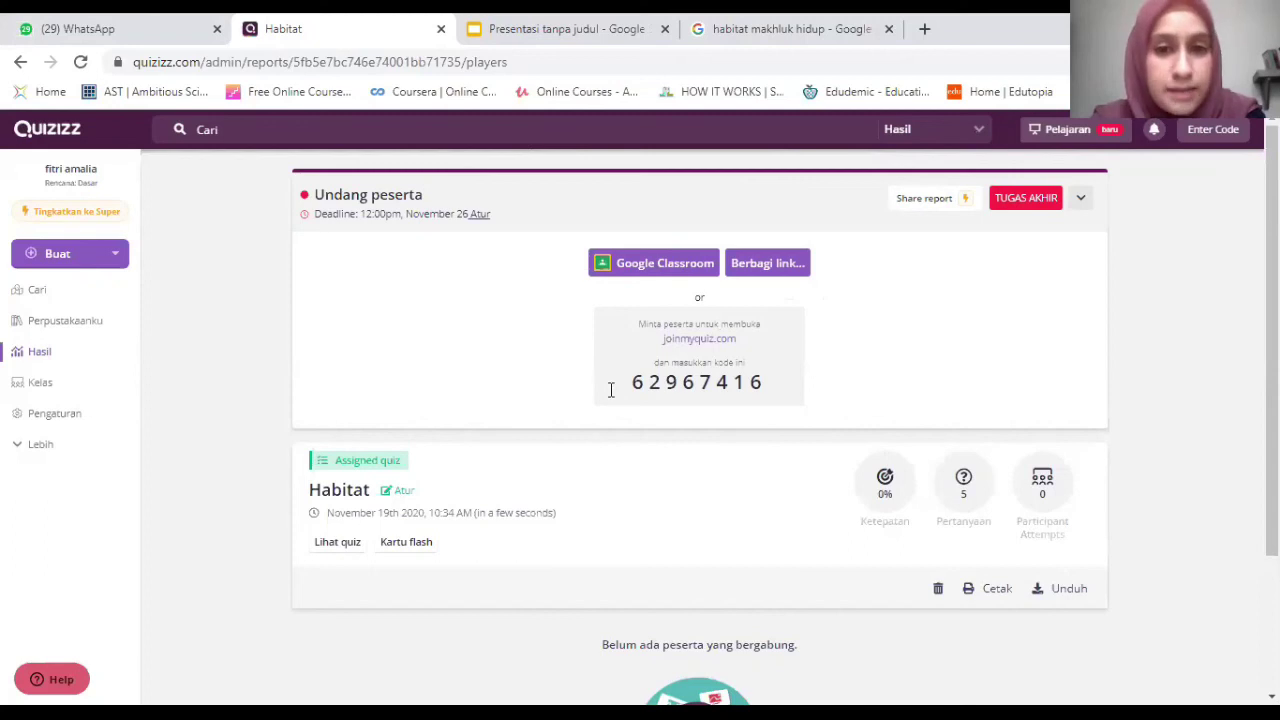
Copy the homework join link with 'Salin link' and close the share dialog.
left_click(788, 275)
left_click(737, 206)
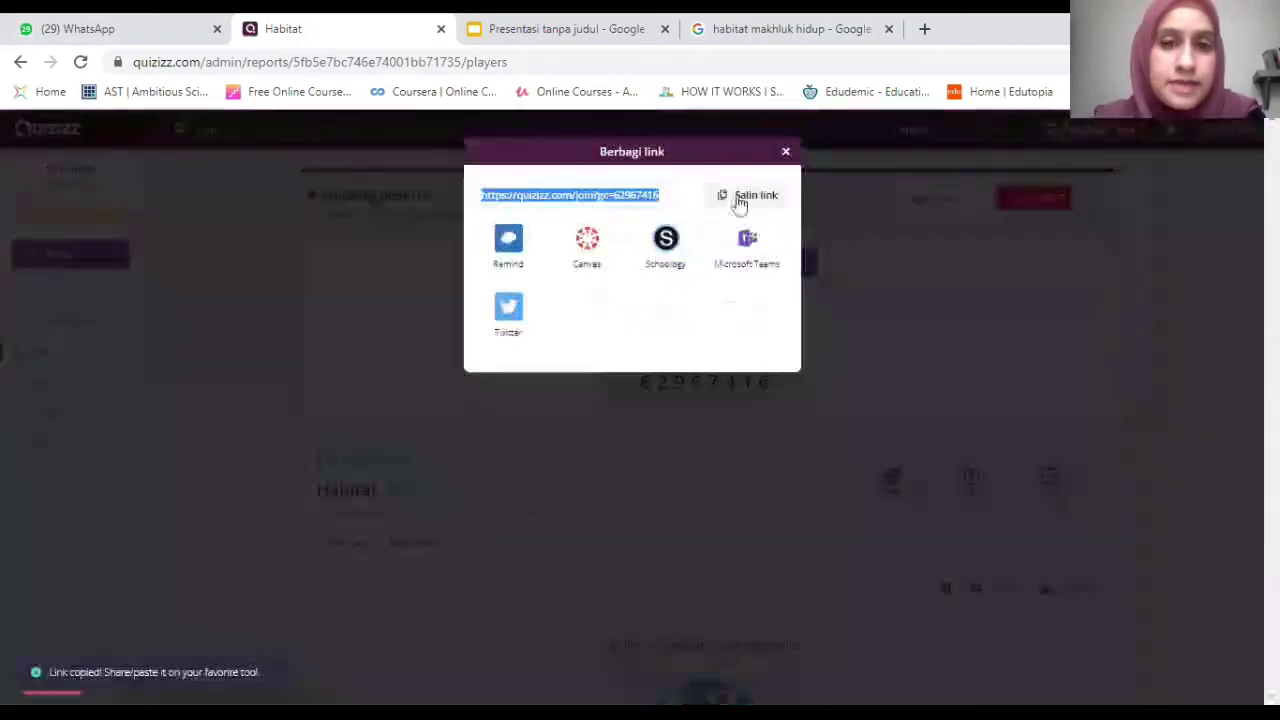
left_click(756, 201)
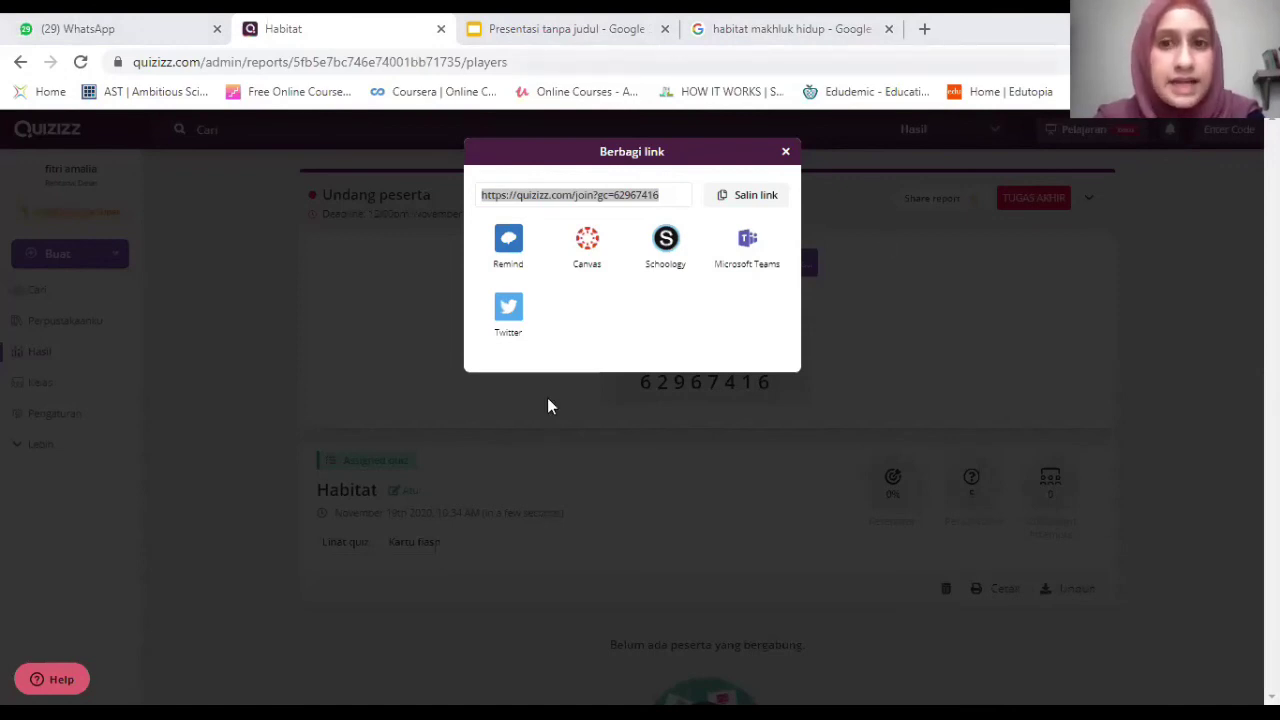
left_click(907, 226)
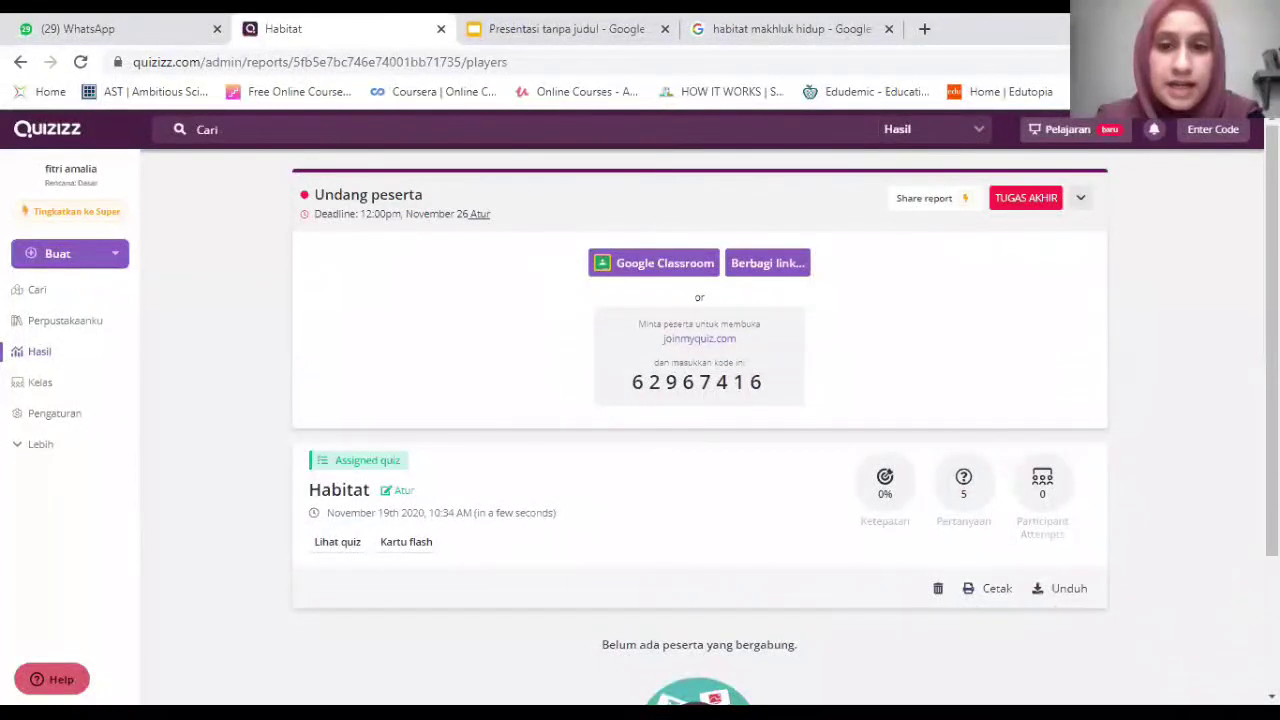
Append '5A' to the assignment title via Atur and save it as 'Habitat 5A'.
scroll(700, 420, "down", 2)
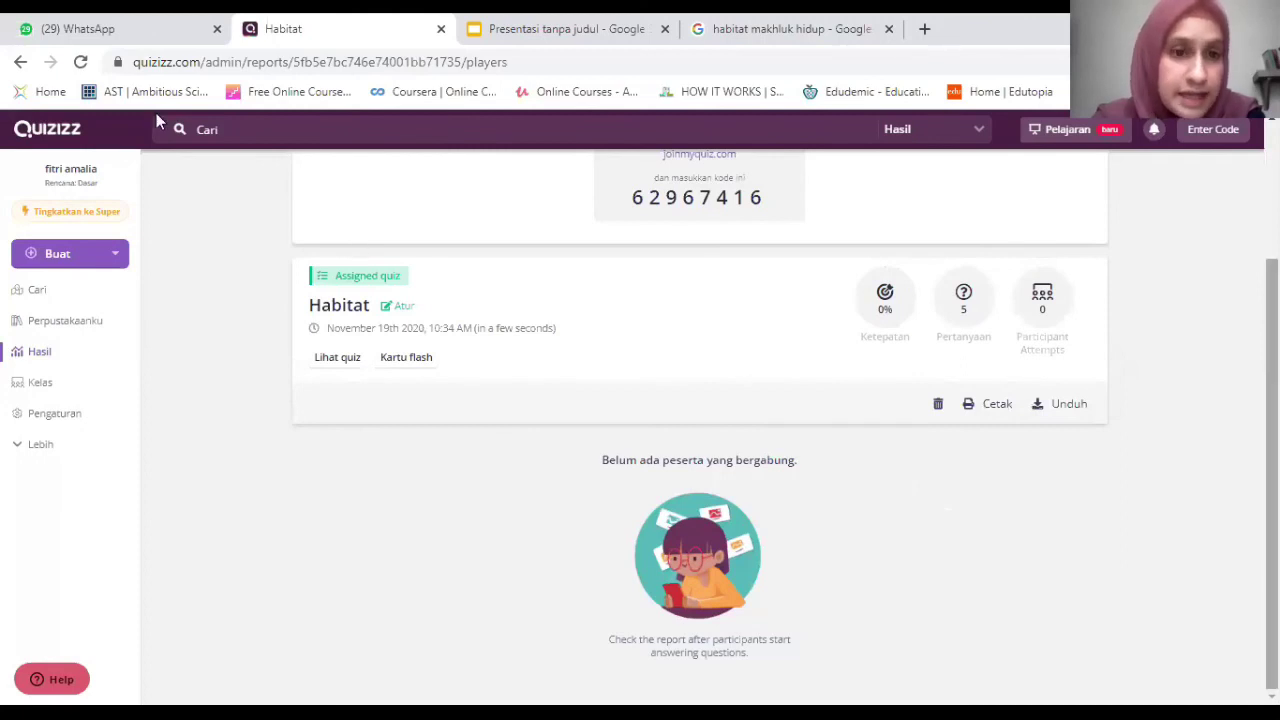
left_click(397, 306)
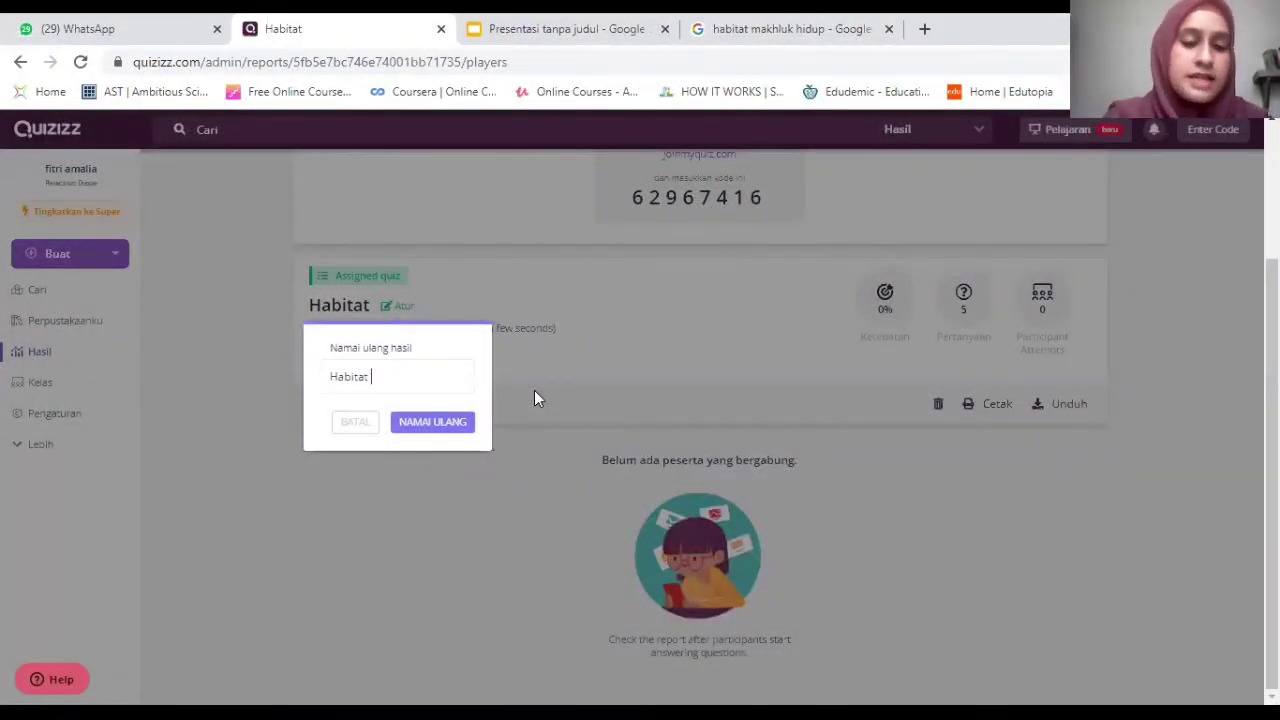
type("5A")
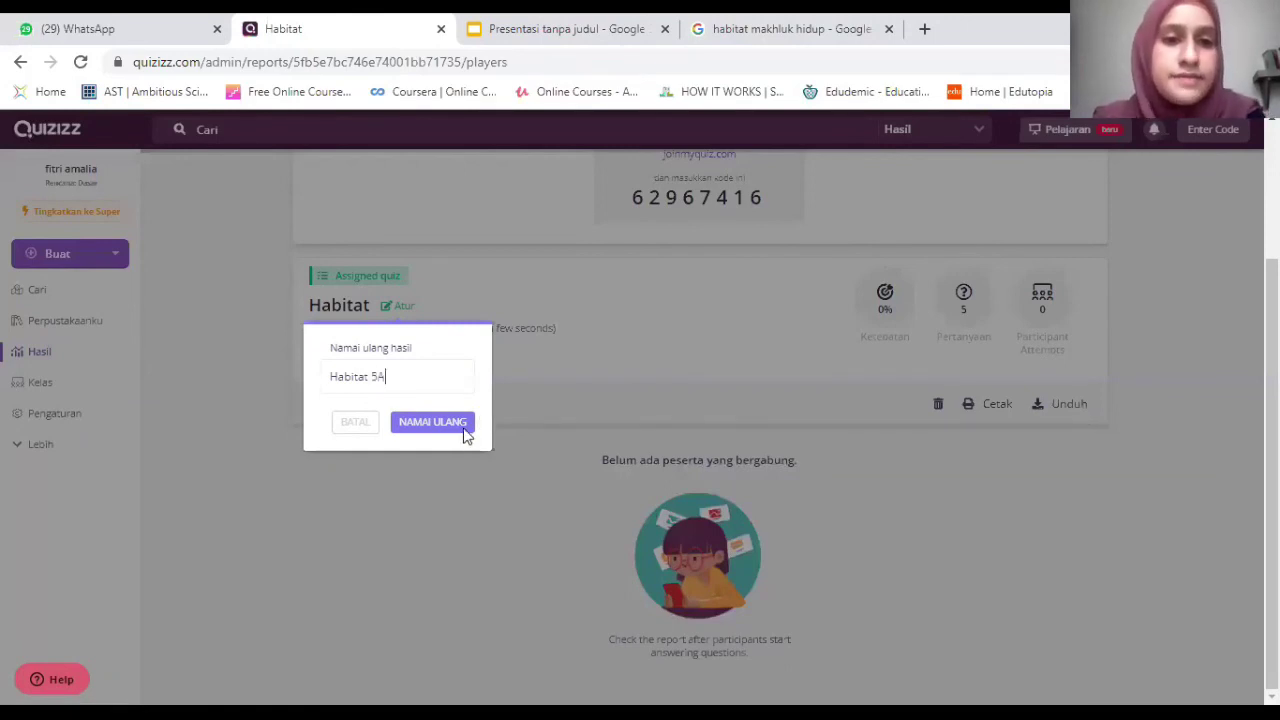
left_click(465, 433)
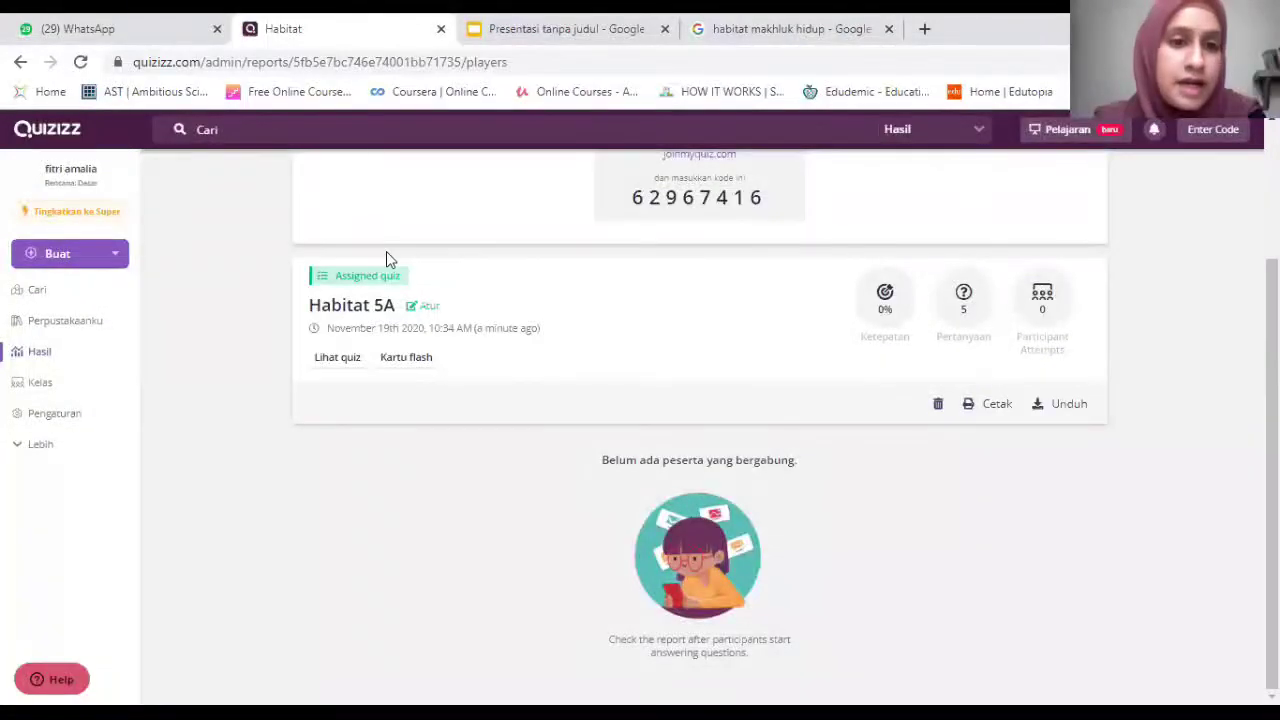